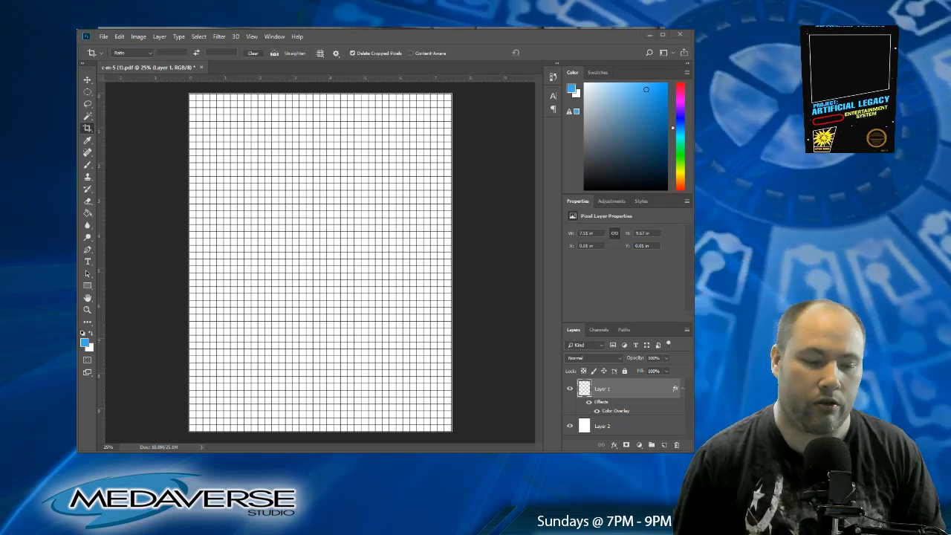
# Step: Open MetroidCompleateMap.png as a separate document and examine the blue and orange vertical shafts up close
pyautogui.moveTo(319, 263); pyautogui.dragTo(291, 66)
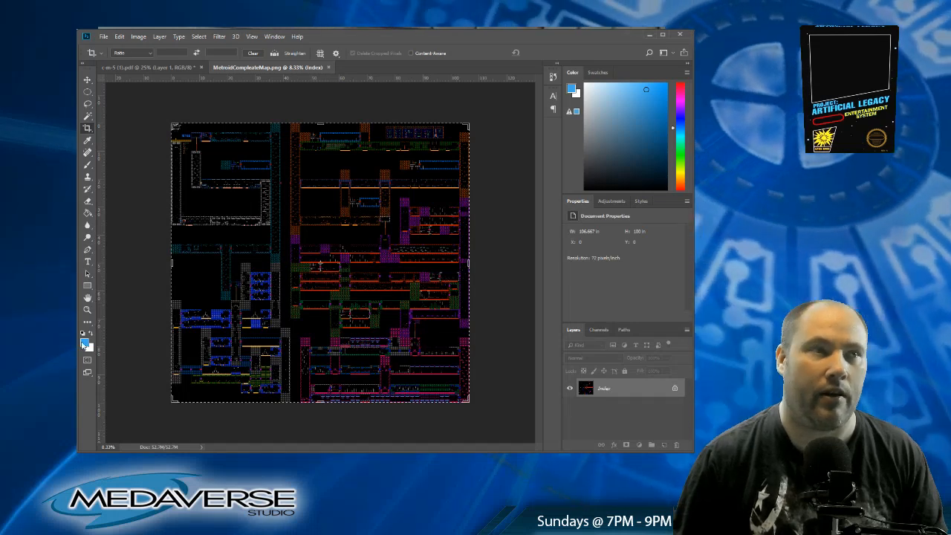
pyautogui.click(87, 310)
pyautogui.click(282, 209)
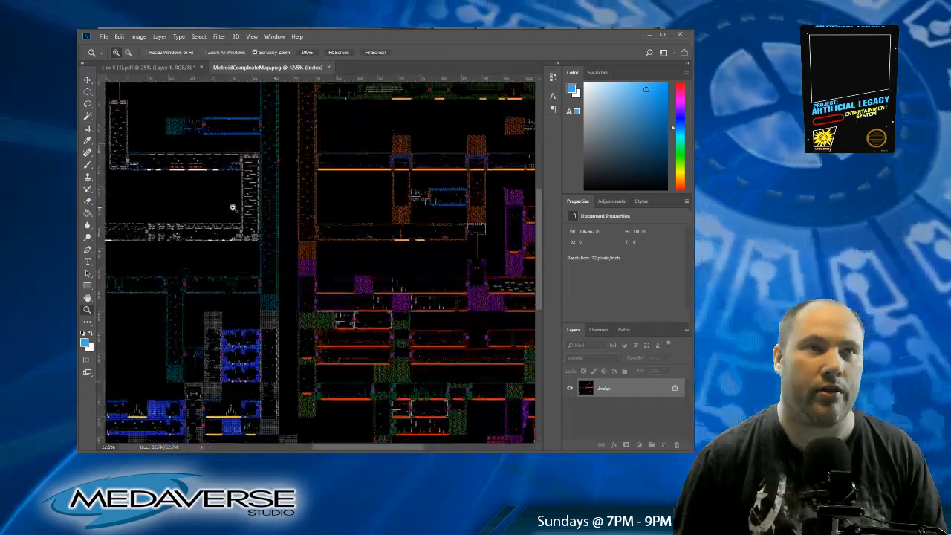
pyautogui.click(283, 209)
pyautogui.click(266, 210)
pyautogui.click(266, 210)
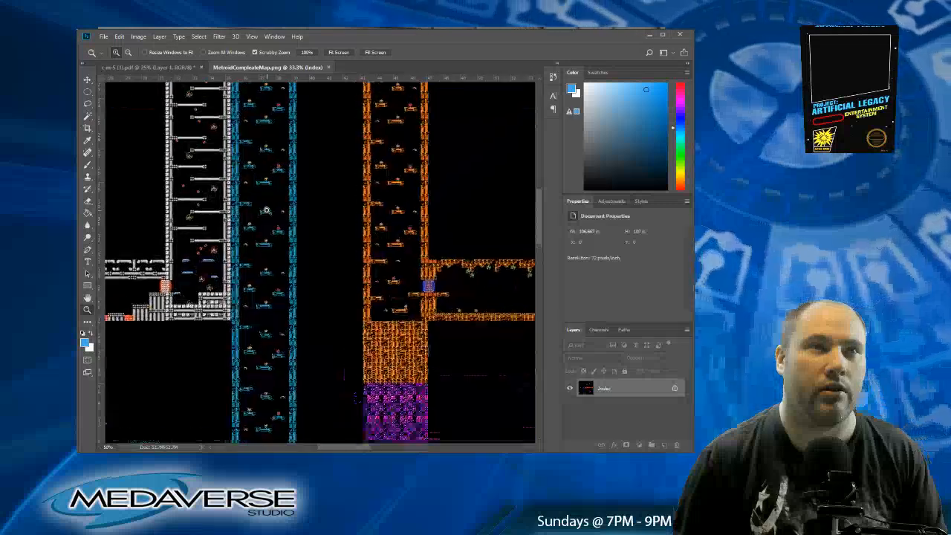
pyautogui.click(266, 210)
pyautogui.click(266, 211)
pyautogui.click(266, 210)
pyautogui.click(266, 210)
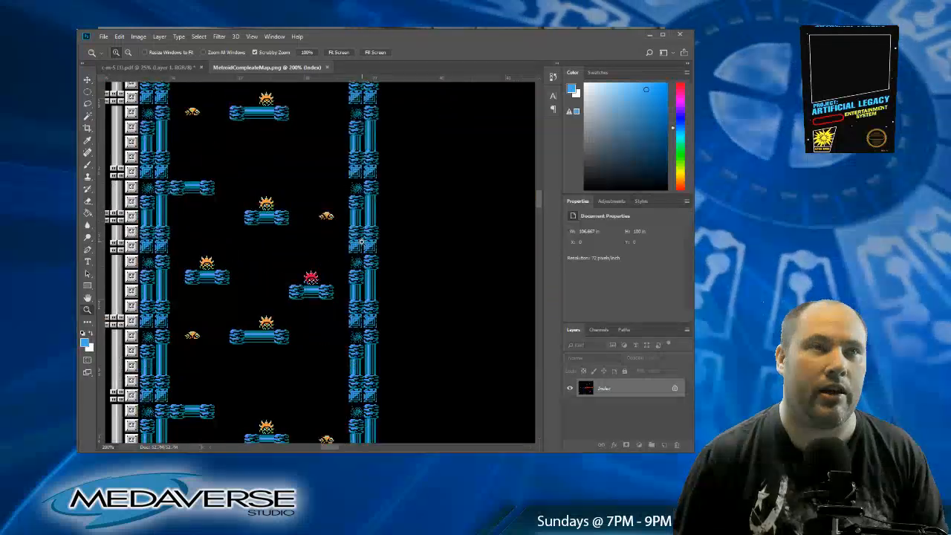
pyautogui.keyDown('alt'); pyautogui.click(250, 244); pyautogui.keyUp('alt')
pyautogui.keyDown('alt'); pyautogui.click(288, 240); pyautogui.keyUp('alt')
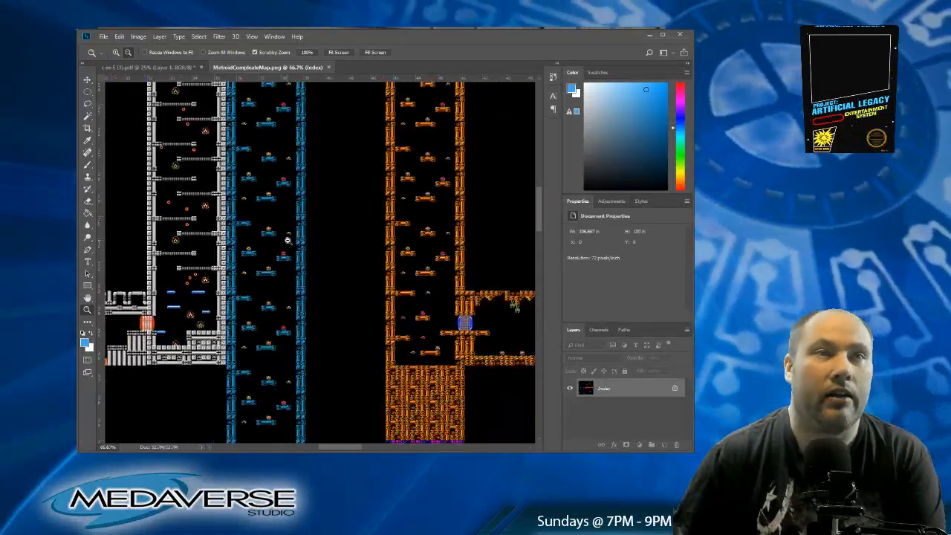
pyautogui.keyDown('alt'); pyautogui.click(287, 240); pyautogui.keyUp('alt')
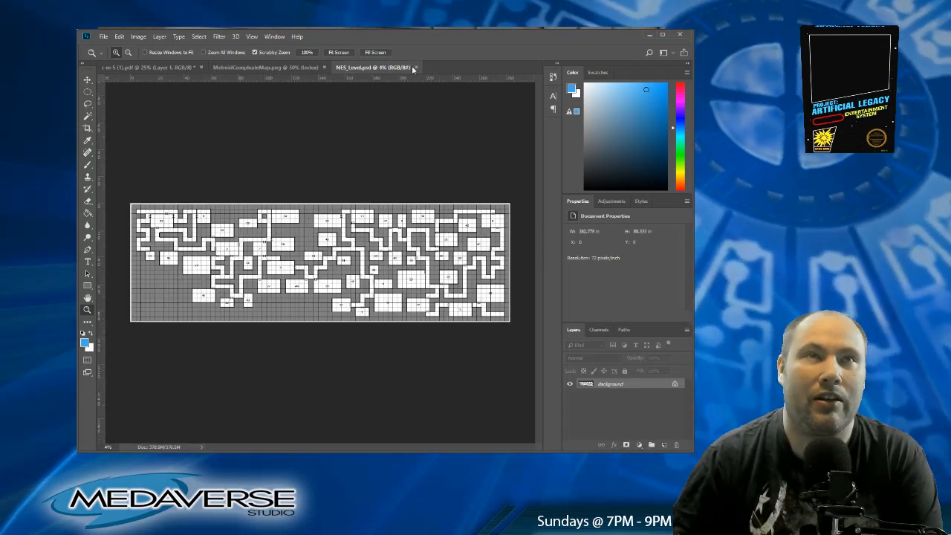
# Step: Close the NES_Level.psd and MetroidCompleateMap.png documents
pyautogui.click(417, 68)
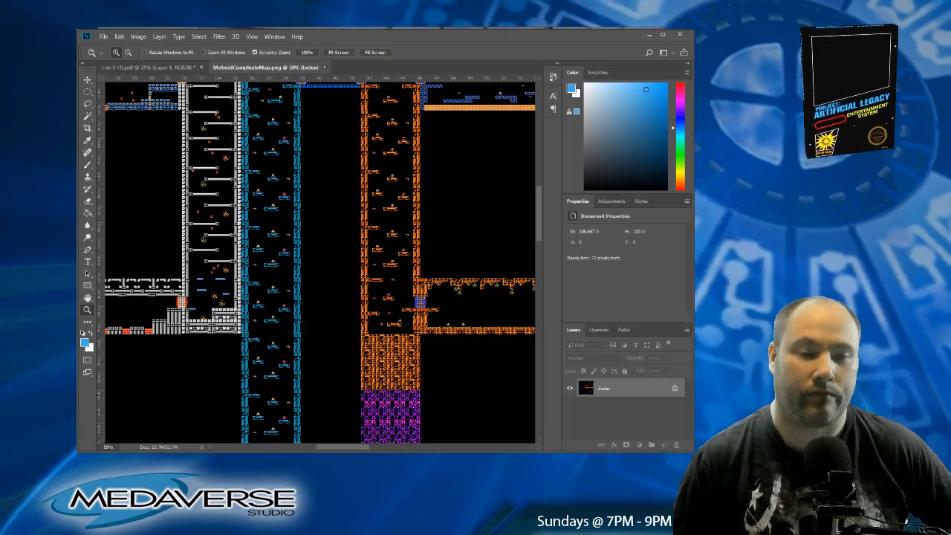
pyautogui.click(324, 67)
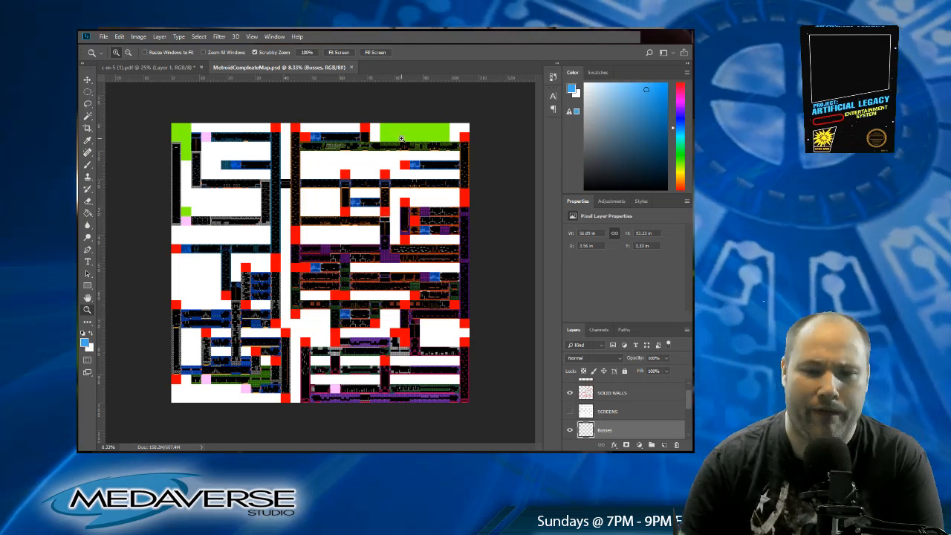
# Step: Hide and reshow the TEXT SCREENS layer to examine the map areas beneath its green blocks
pyautogui.scroll(1, 566, 416)
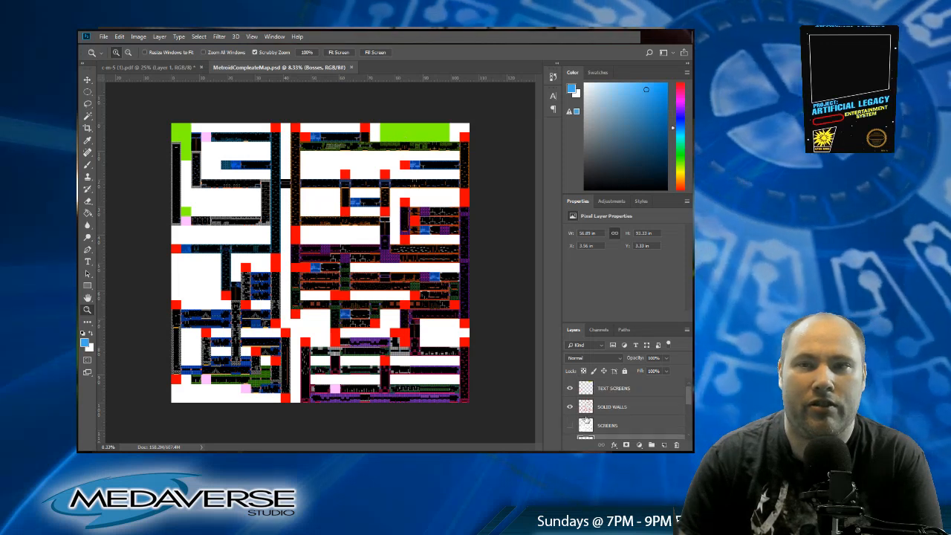
pyautogui.click(571, 388)
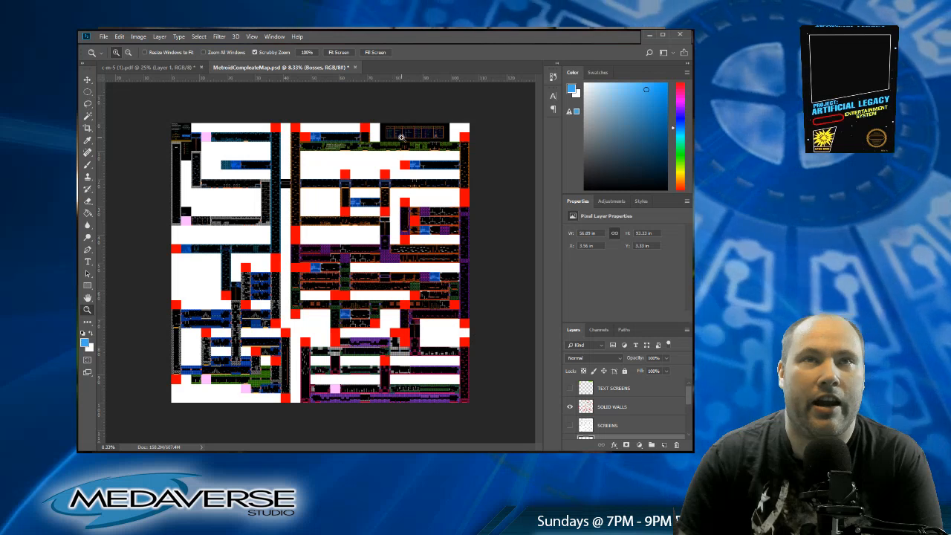
pyautogui.click(571, 388)
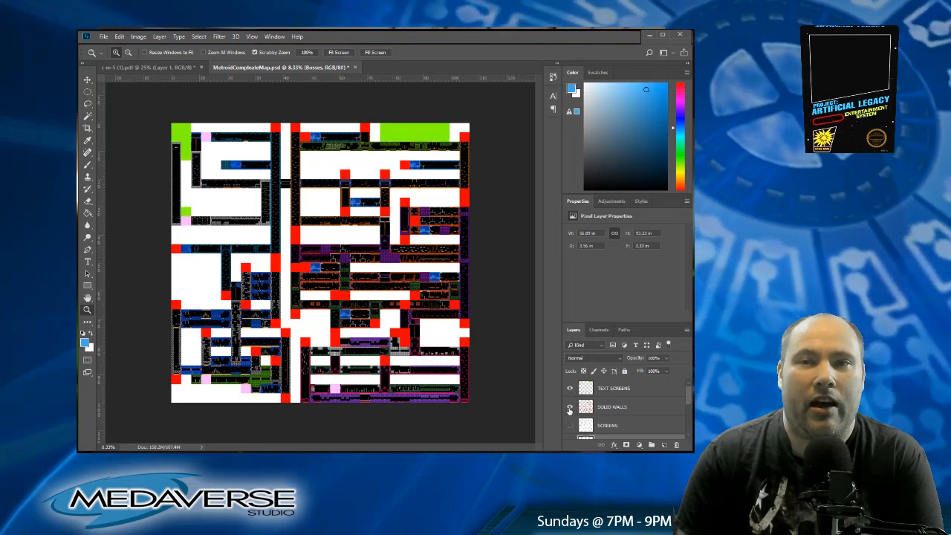
# Step: Toggle the SOLID WALLS layer off and on to compare the map with and without its red blocks
pyautogui.click(570, 407)
pyautogui.click(570, 407)
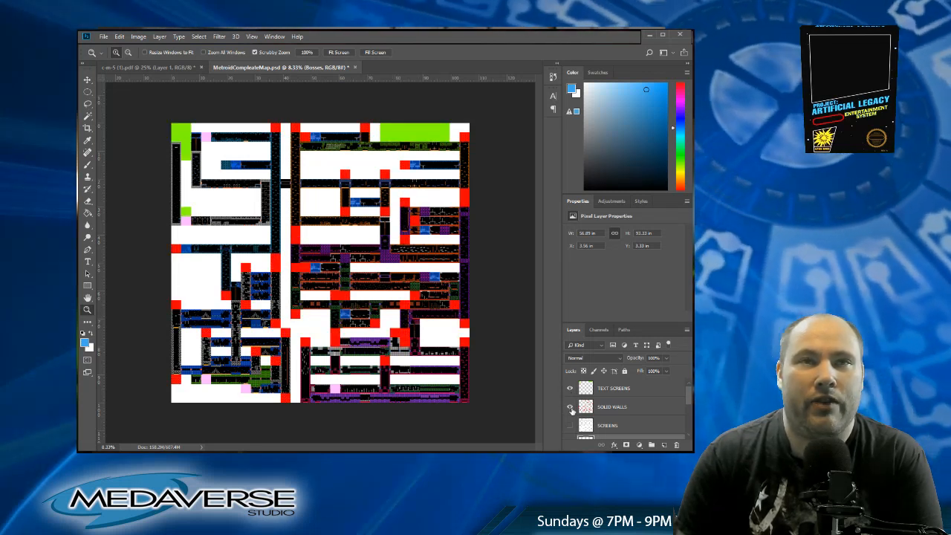
pyautogui.click(570, 408)
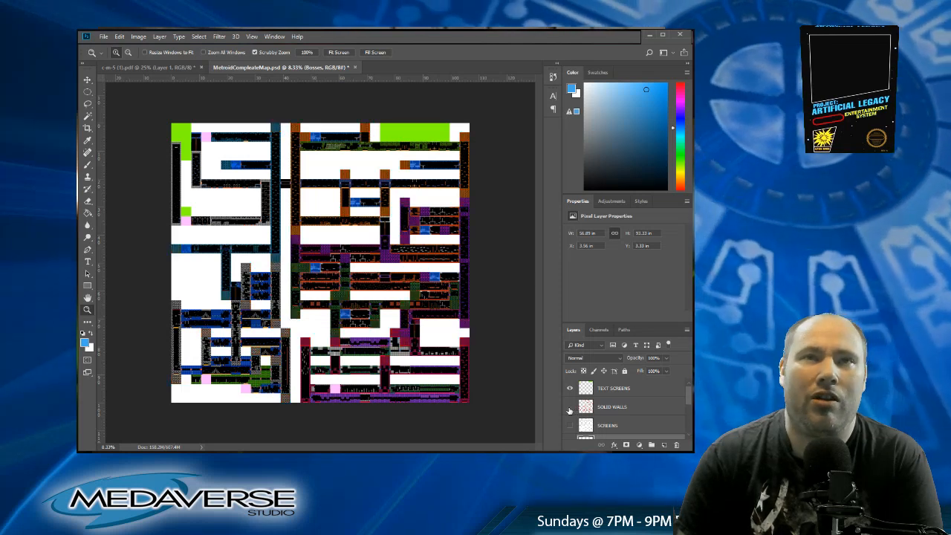
pyautogui.click(570, 407)
pyautogui.click(570, 408)
pyautogui.click(570, 407)
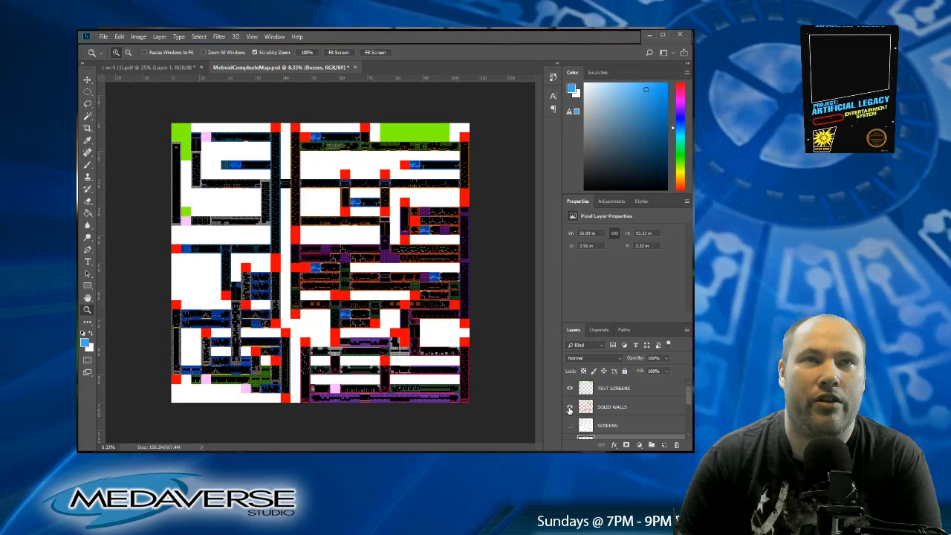
pyautogui.click(570, 408)
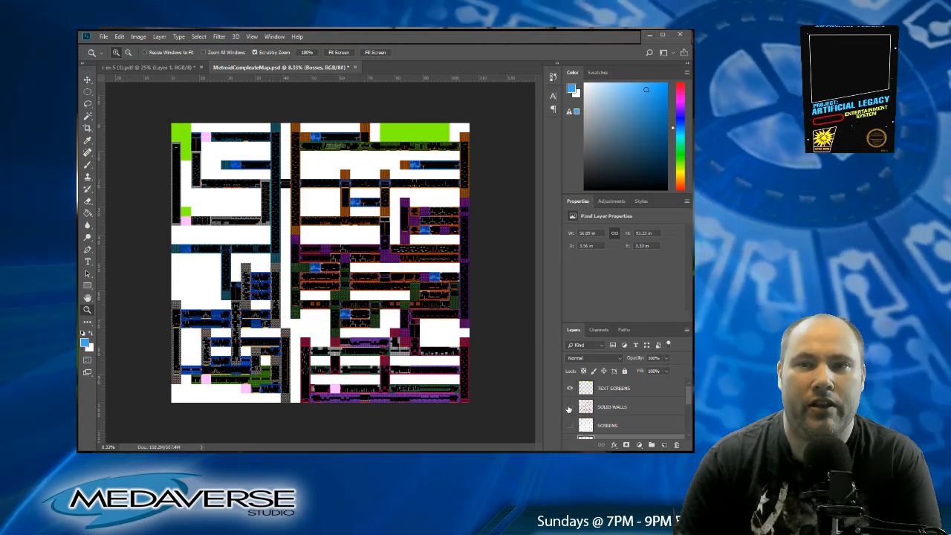
pyautogui.click(570, 408)
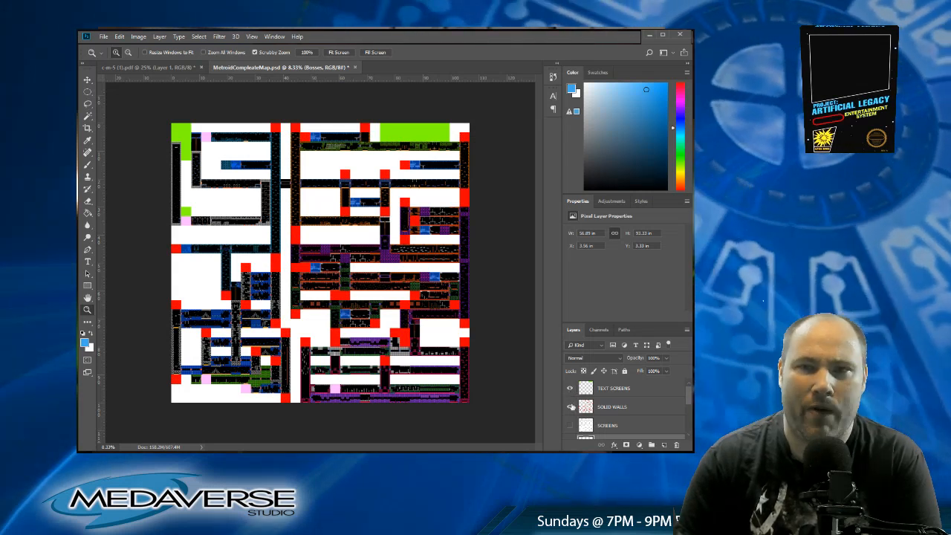
# Step: Briefly show the SCREENS layer, and hide and reshow the Bosses layer to see which map areas each marks
pyautogui.click(570, 425)
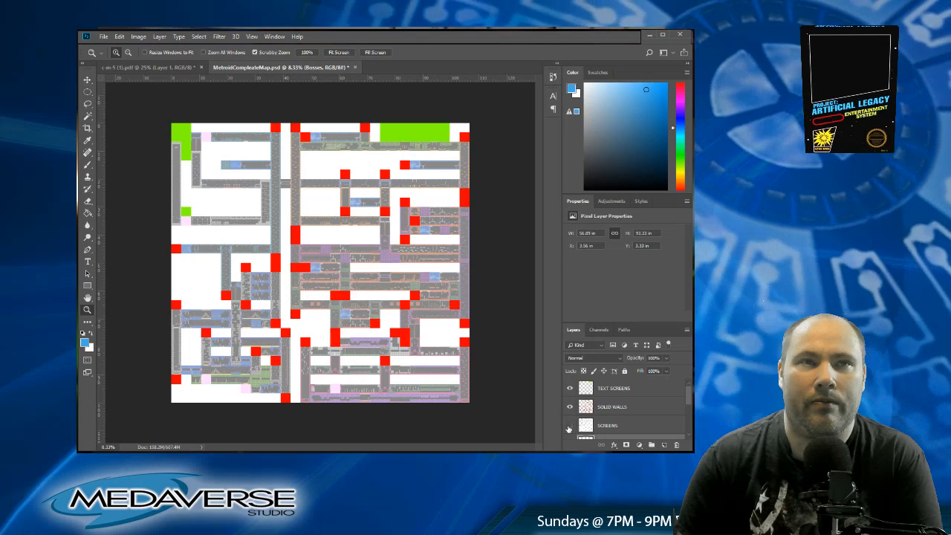
pyautogui.click(569, 425)
pyautogui.scroll(-2, 570, 423)
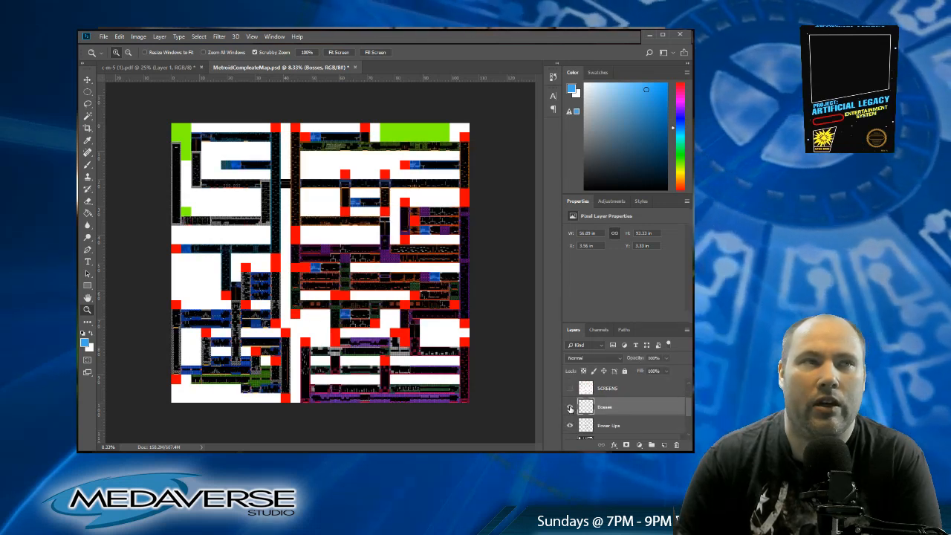
pyautogui.click(570, 409)
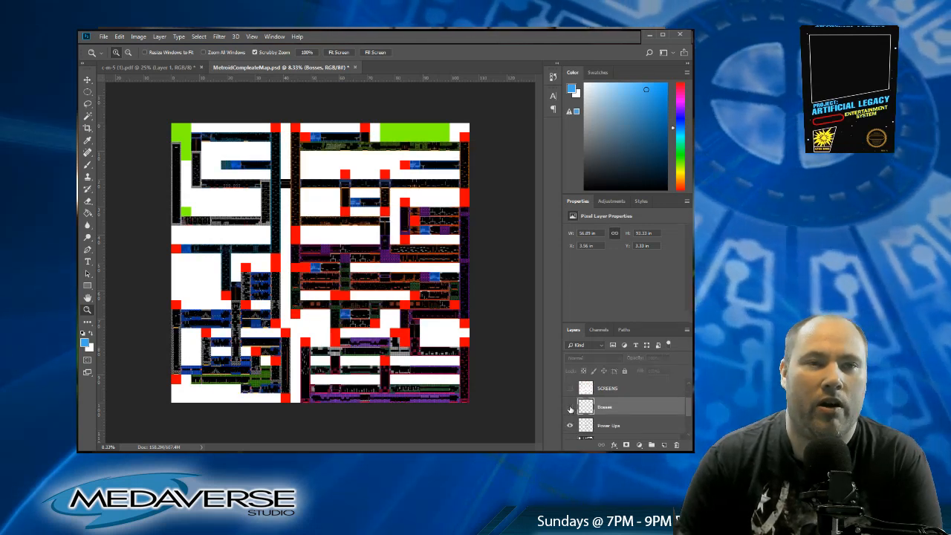
pyautogui.click(570, 409)
# Step: Toggle the Power Ups layer off and on to see which rooms it marks on the map
pyautogui.scroll(-1, 569, 411)
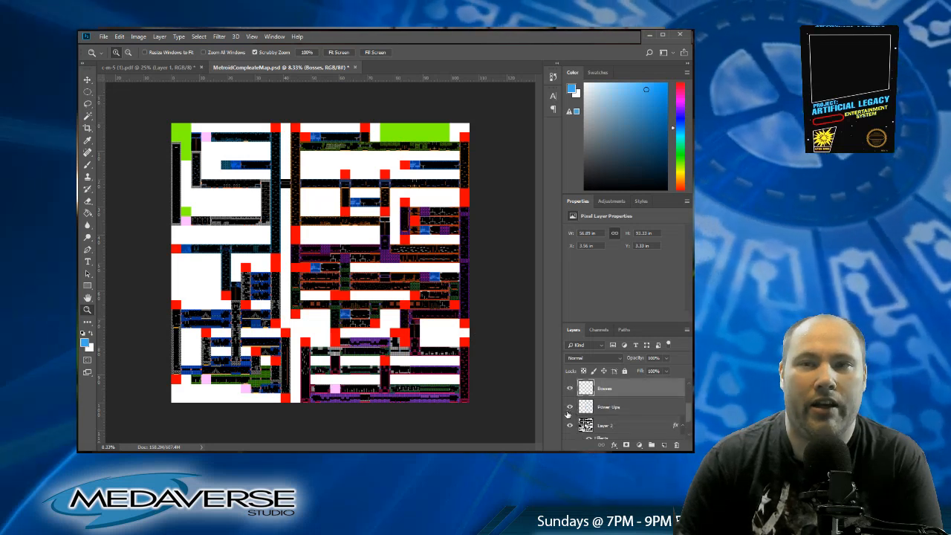
pyautogui.click(569, 409)
pyautogui.click(570, 408)
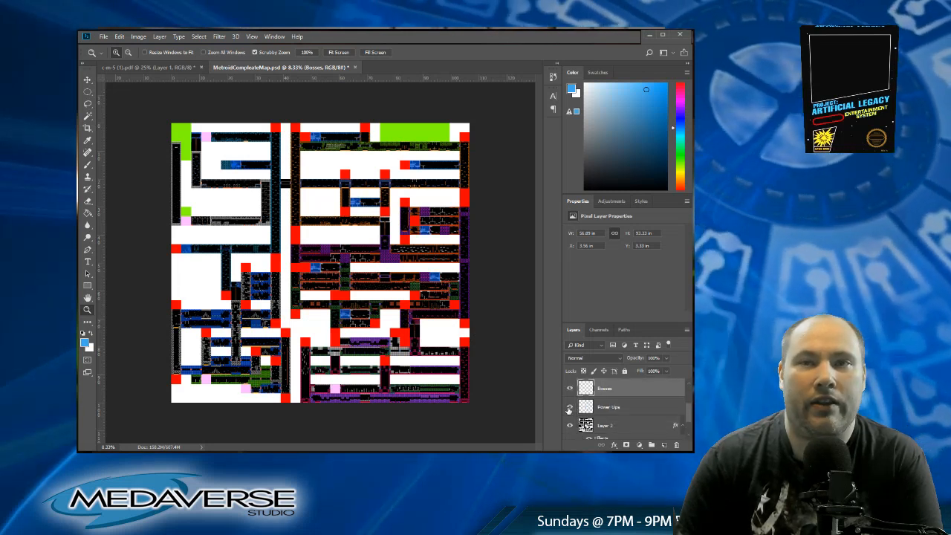
pyautogui.click(570, 409)
pyautogui.click(569, 409)
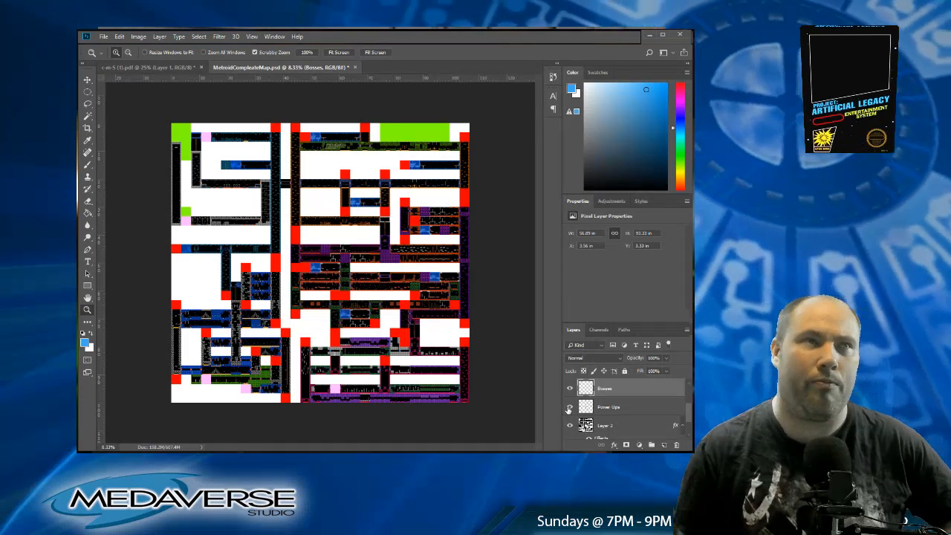
# Step: Toggle the layer directly below Power Ups to compare the map with and without its white unused areas
pyautogui.click(570, 426)
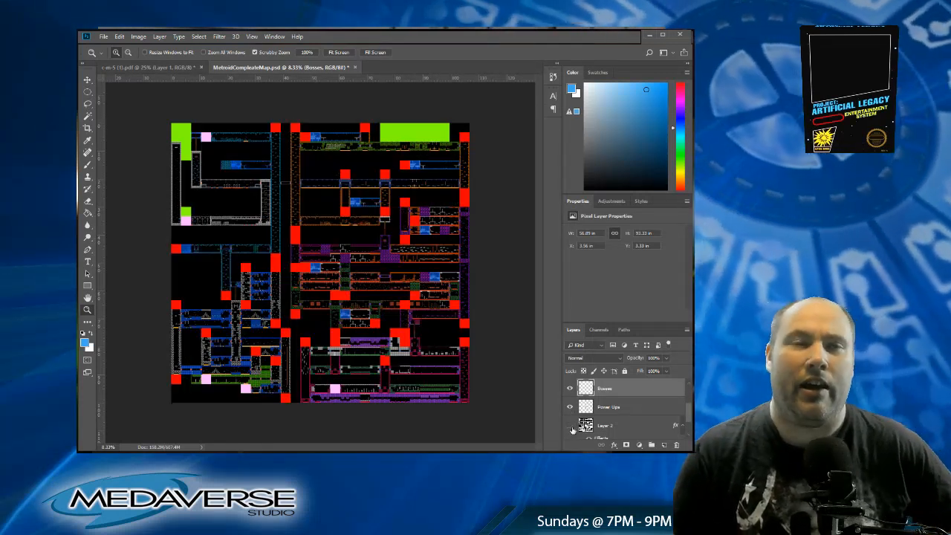
pyautogui.click(570, 426)
pyautogui.click(570, 426)
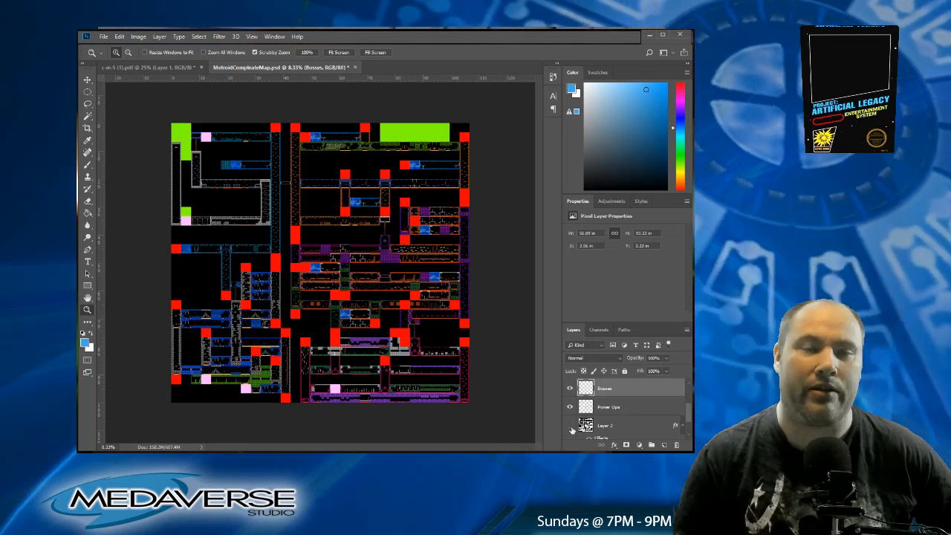
pyautogui.click(570, 426)
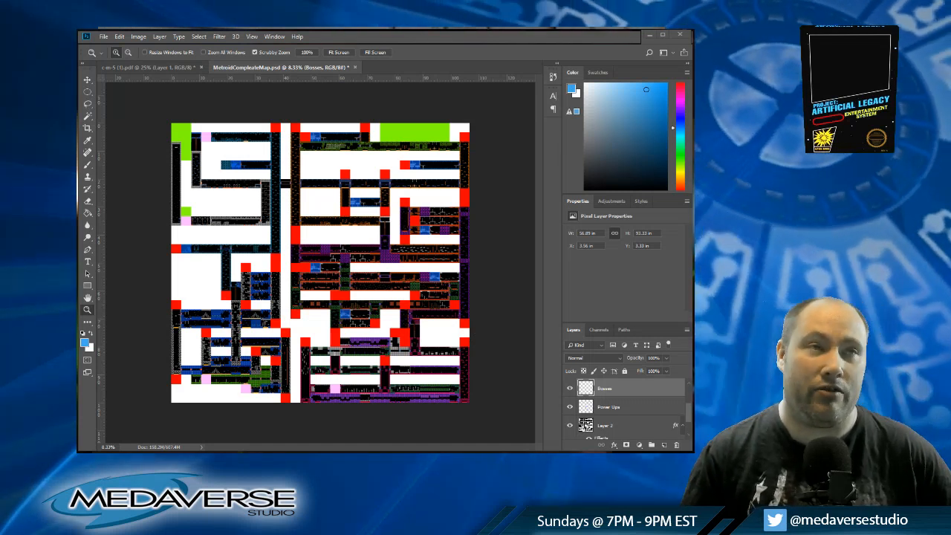
# Step: Compare the blank grid document c-m-5 (1).pdf with the layered Metroid map, ending on the map
pyautogui.hotkey('ctrl', 'Tab')
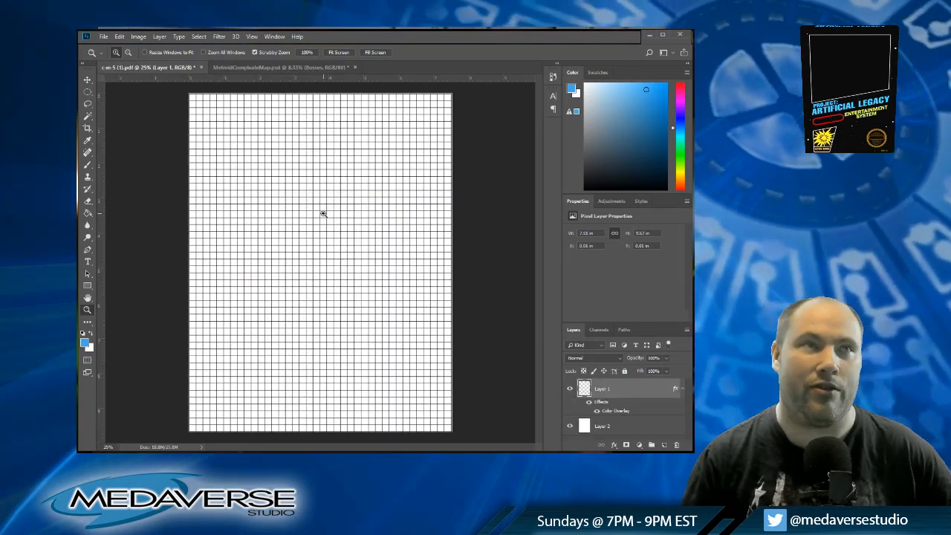
pyautogui.click(247, 68)
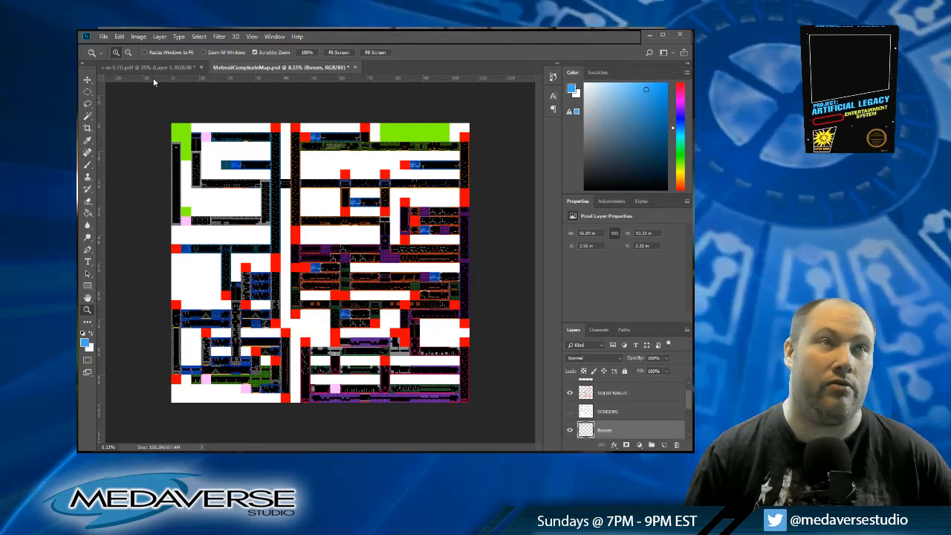
pyautogui.click(149, 67)
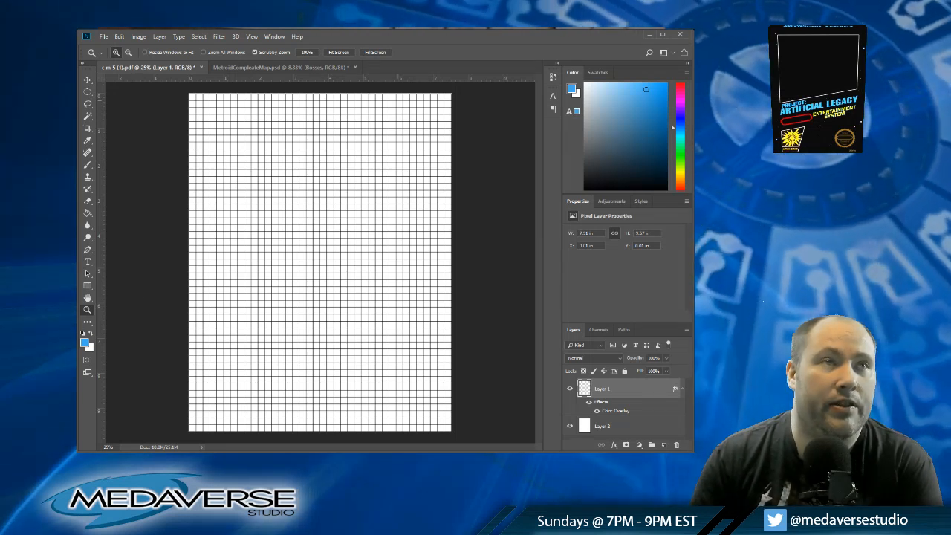
pyautogui.click(269, 67)
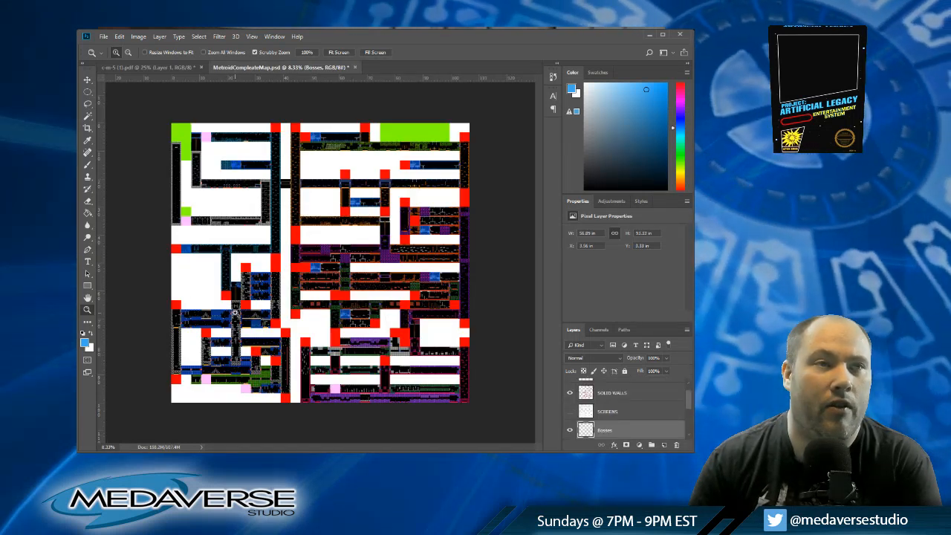
# Step: Examine the corridors in the map's left half up close, and return to the c-m-5 (1).pdf grid document
pyautogui.click(88, 80)
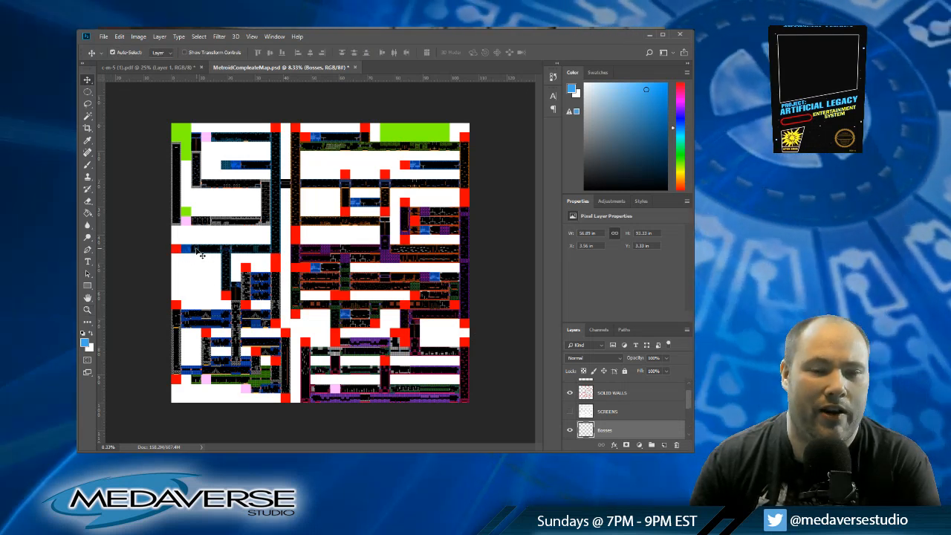
pyautogui.press('z')
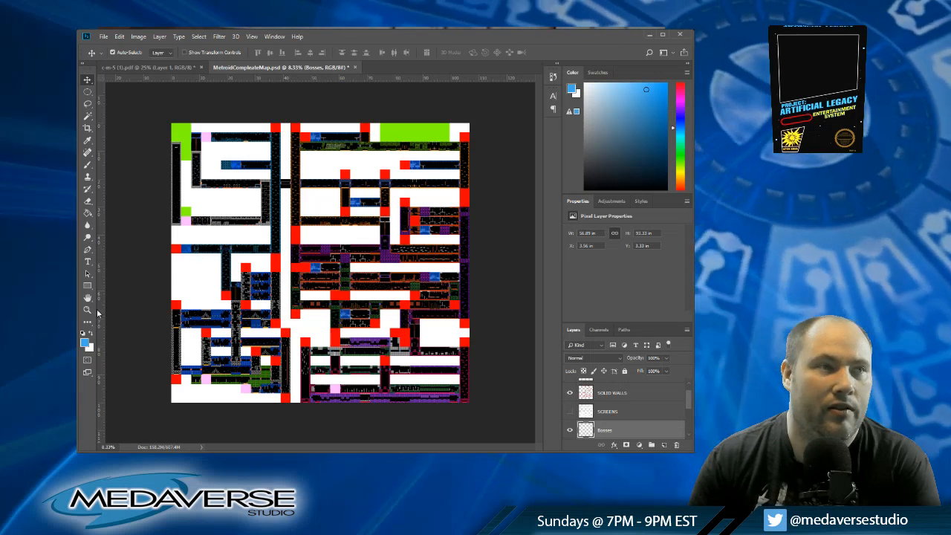
pyautogui.click(198, 248)
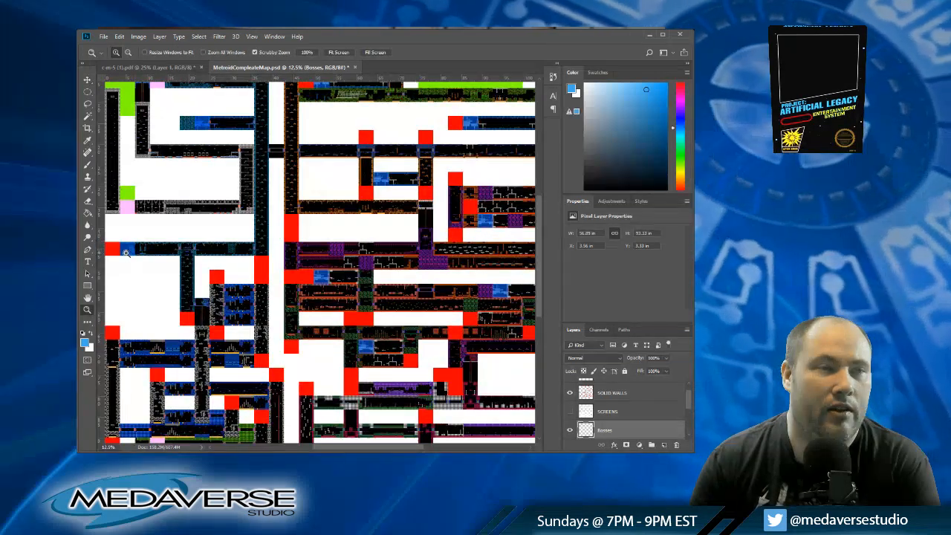
pyautogui.moveTo(353, 451); pyautogui.dragTo(335, 450)
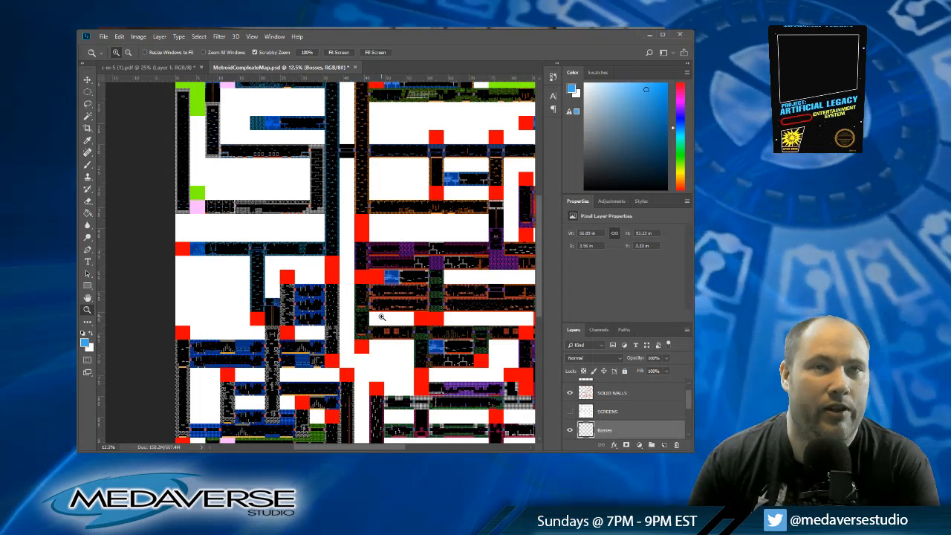
pyautogui.keyDown('alt'); pyautogui.click(339, 264); pyautogui.keyUp('alt')
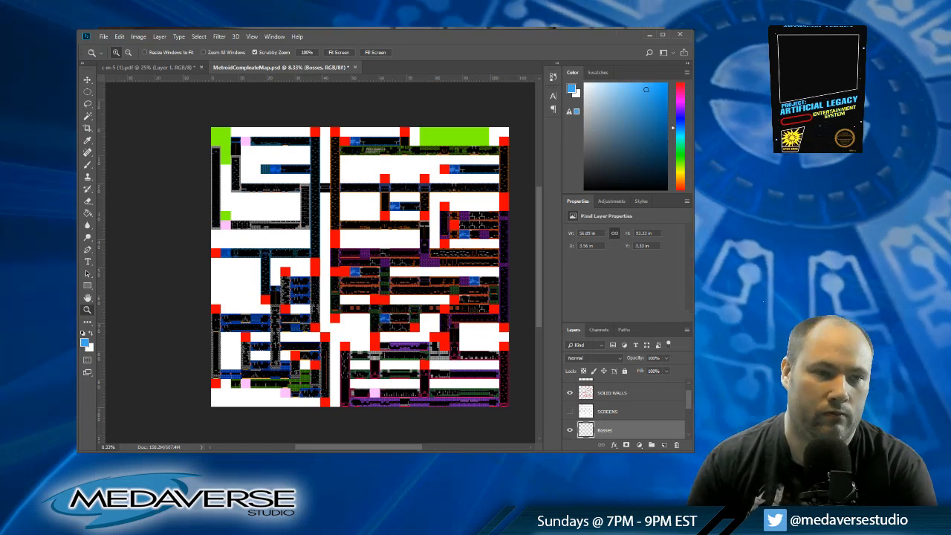
pyautogui.click(152, 66)
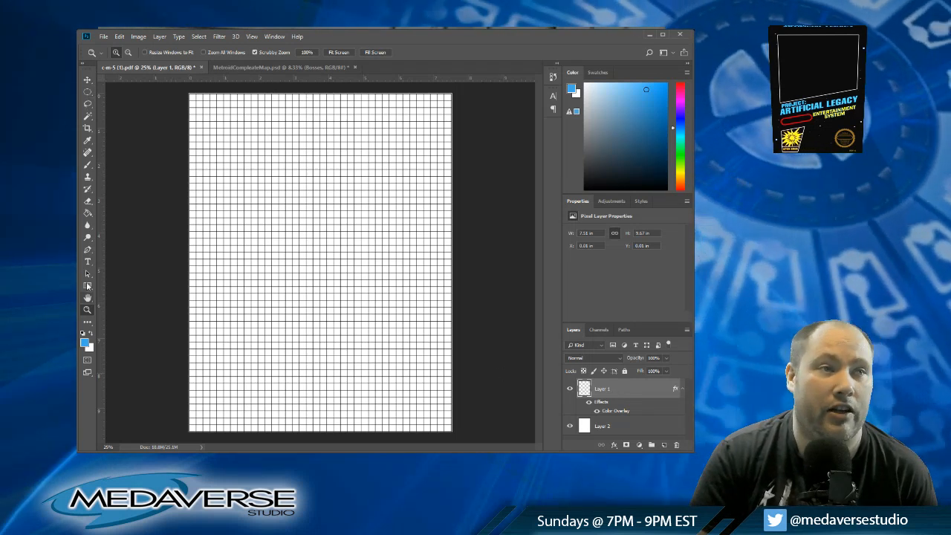
# Step: Undo the Color Overlay effect on Layer 1 and set up the Paint Bucket tool with the blue foreground colour
pyautogui.click(87, 140)
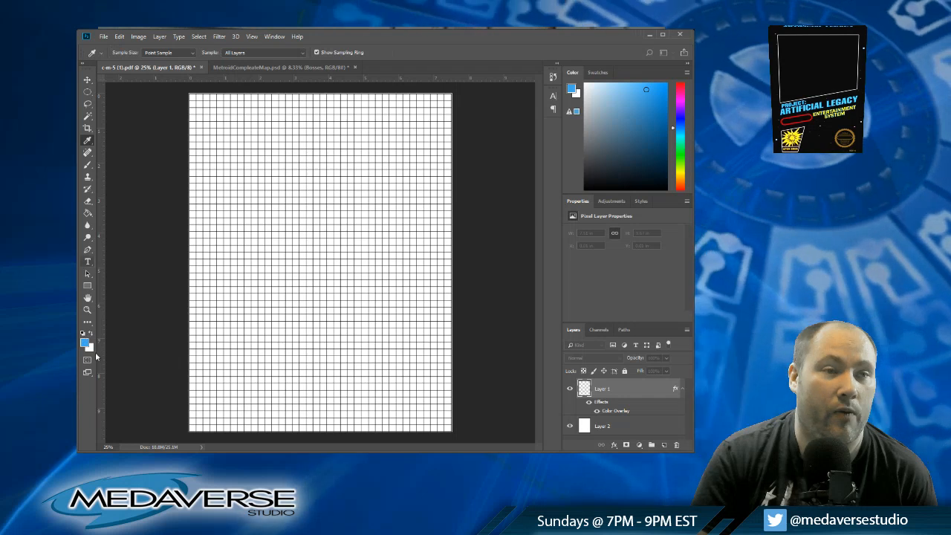
pyautogui.press('z')
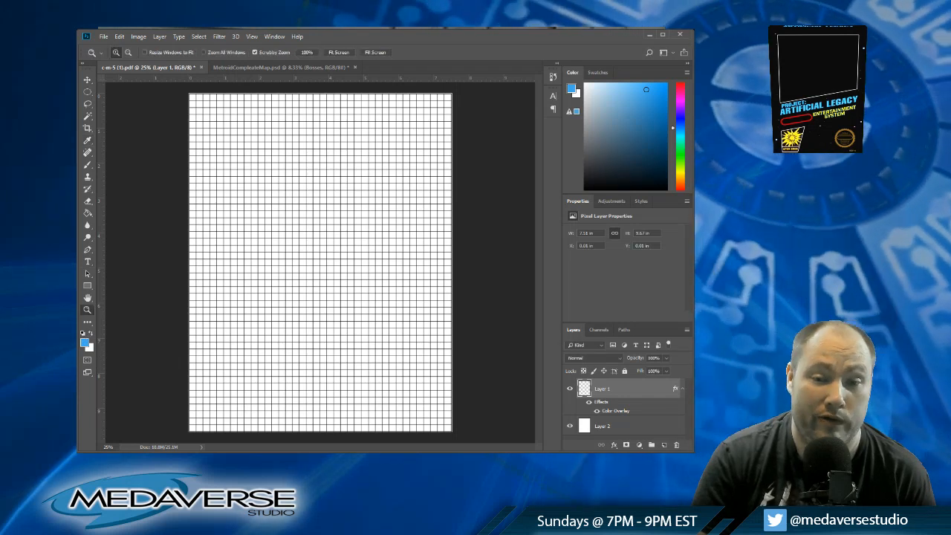
pyautogui.click(87, 213)
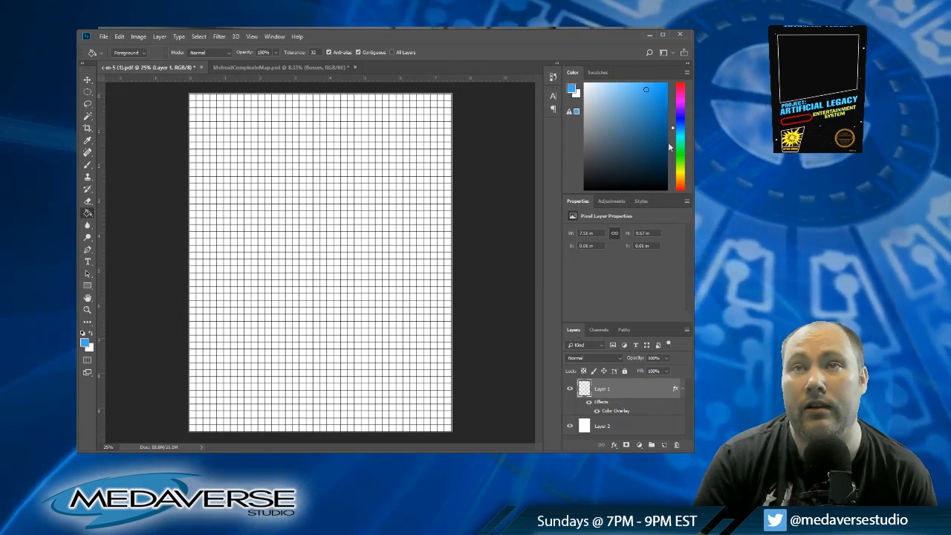
pyautogui.hotkey('ctrl', 'z')
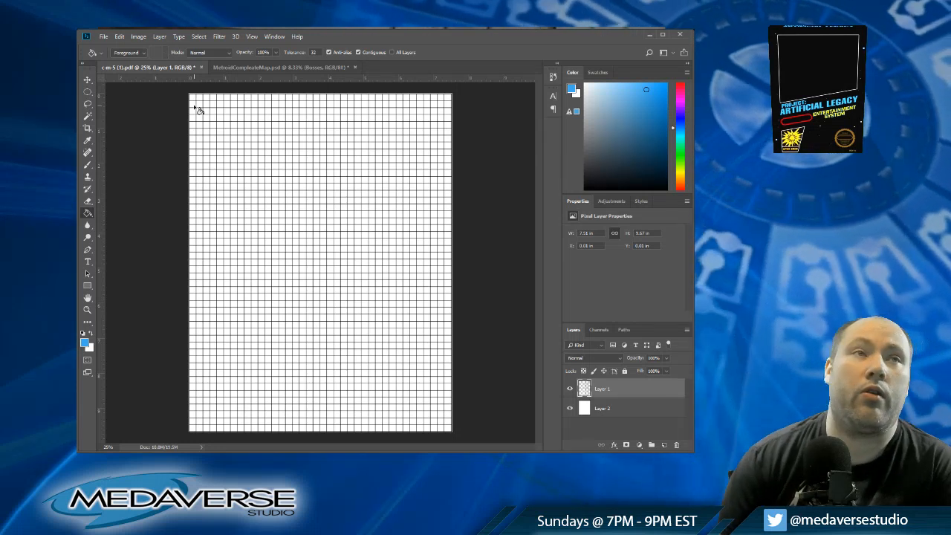
# Step: Fill the grid's second row blue from column one to six, plus columns five and six of the third row
pyautogui.click(192, 105)
pyautogui.click(200, 105)
pyautogui.click(206, 105)
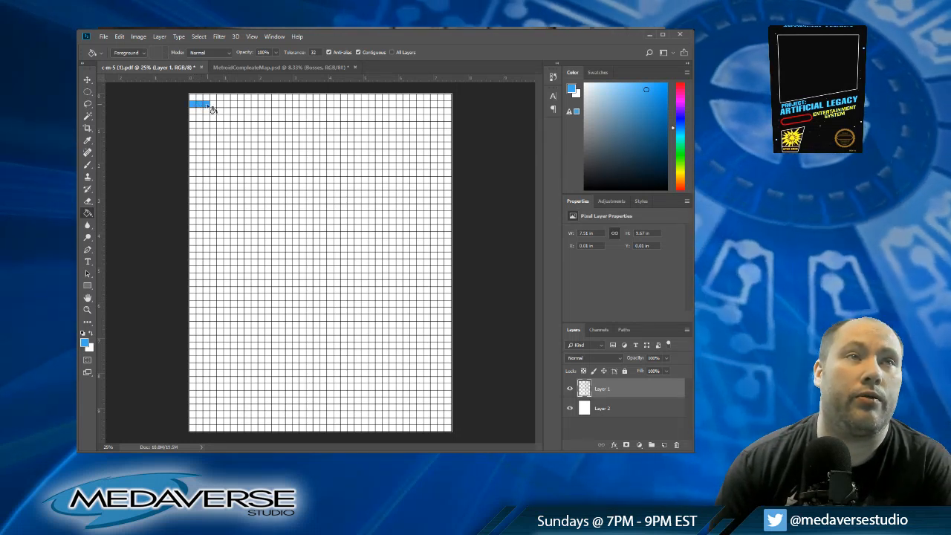
pyautogui.click(214, 104)
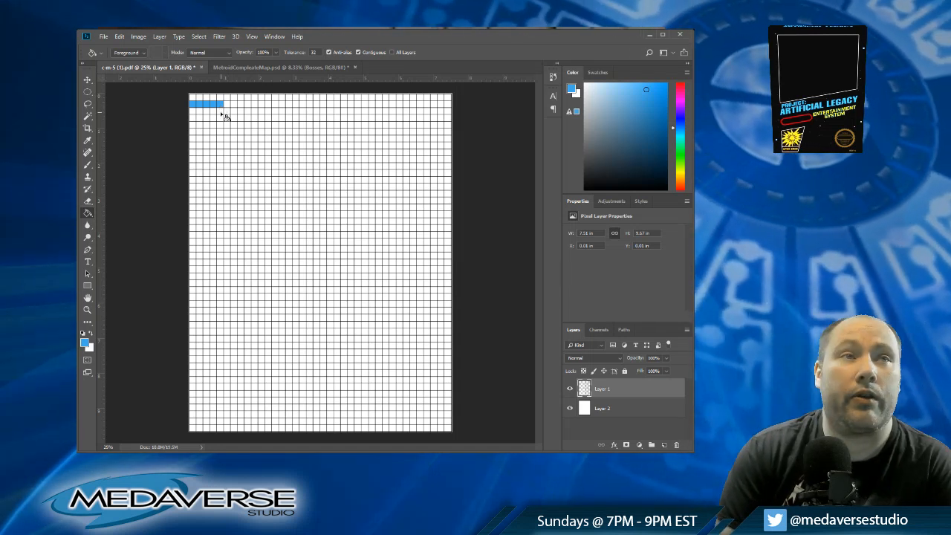
pyautogui.click(220, 110)
pyautogui.click(226, 105)
pyautogui.click(228, 111)
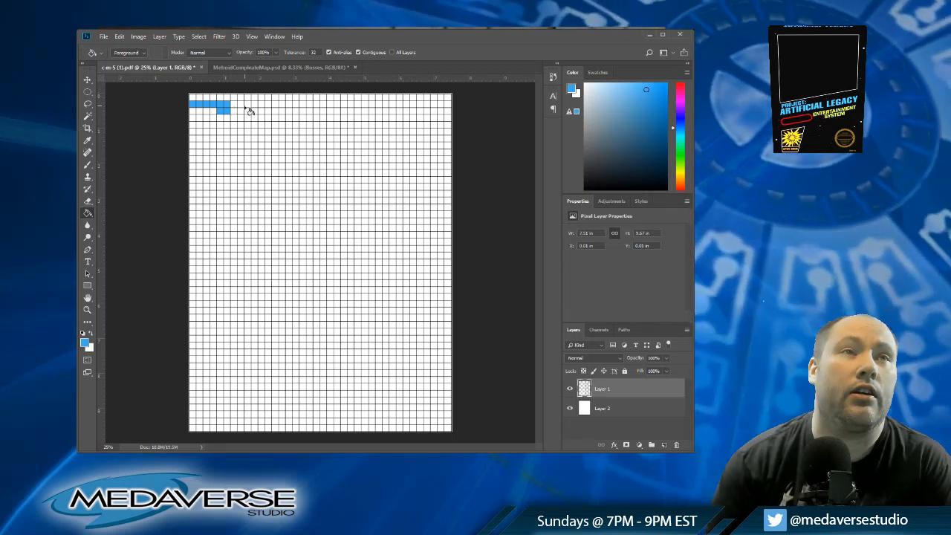
# Step: Extend the two-row blue corridor cell by cell through column eleven in the second and third rows
pyautogui.click(234, 108)
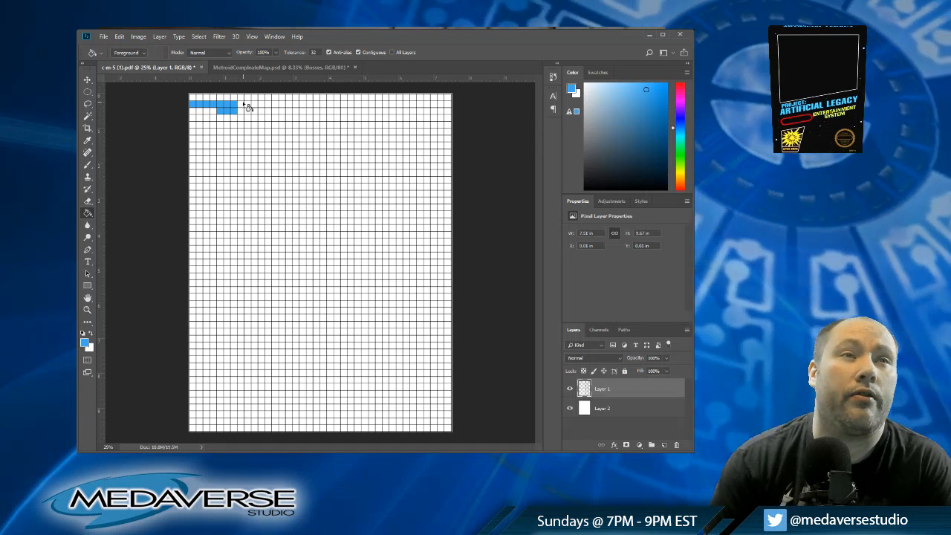
pyautogui.click(241, 109)
pyautogui.click(248, 105)
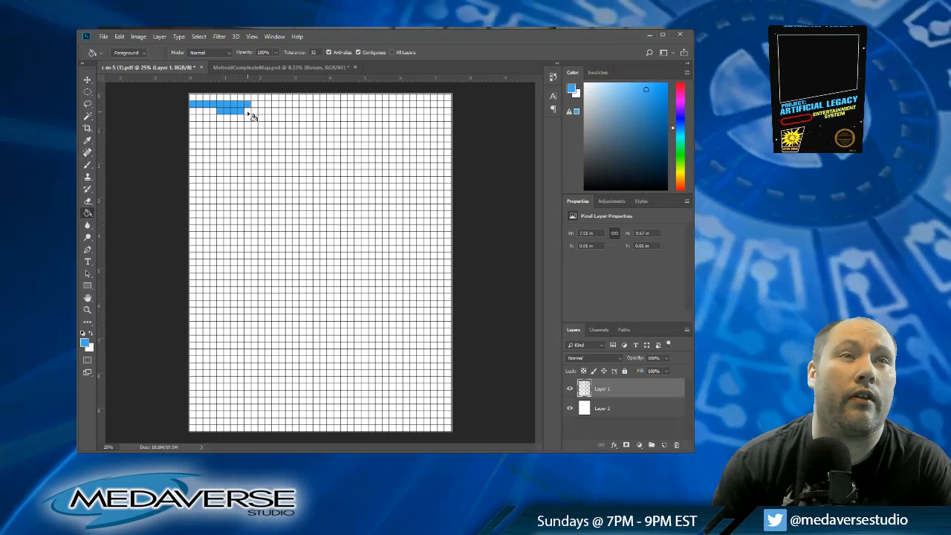
pyautogui.click(248, 111)
pyautogui.click(254, 105)
pyautogui.click(256, 110)
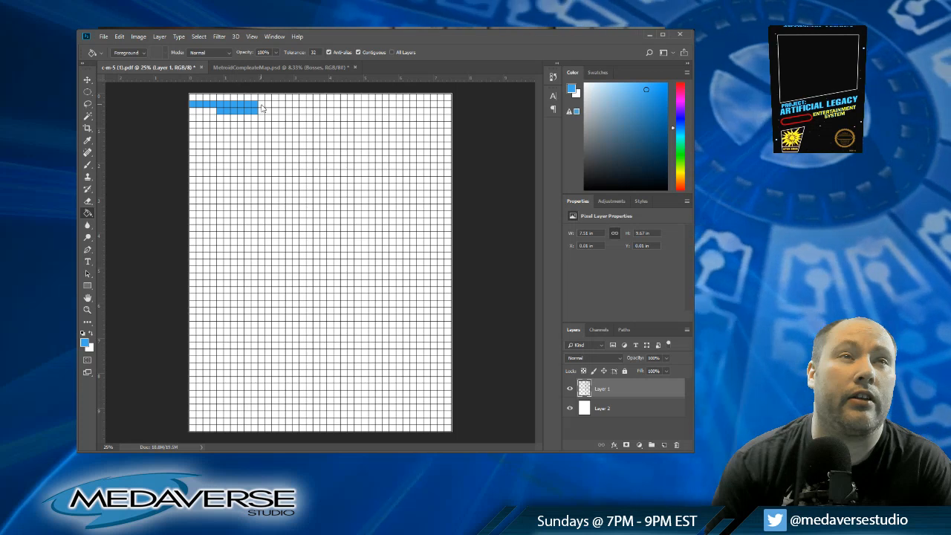
pyautogui.click(261, 104)
pyautogui.click(262, 112)
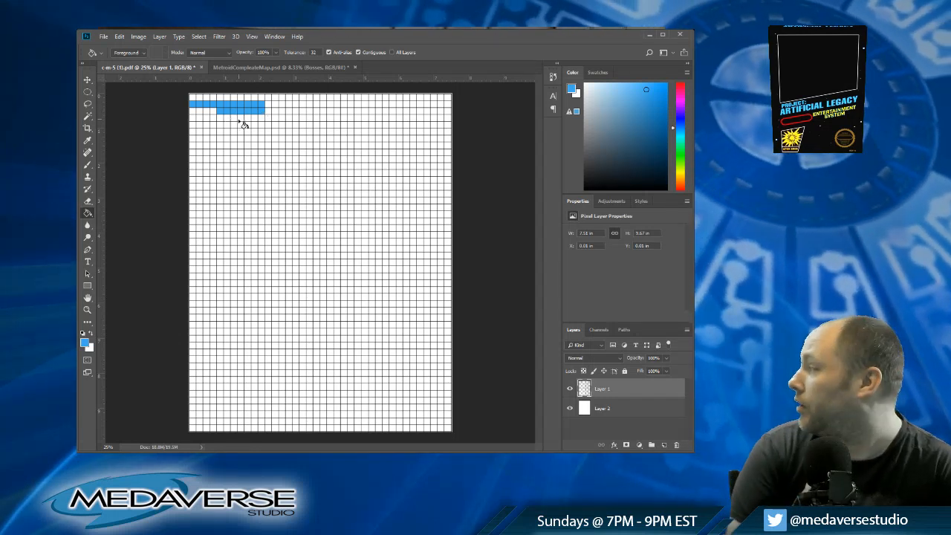
# Step: Fill columns seven to twelve of the fourth row blue, and add the twelfth cell of the second row
pyautogui.click(234, 117)
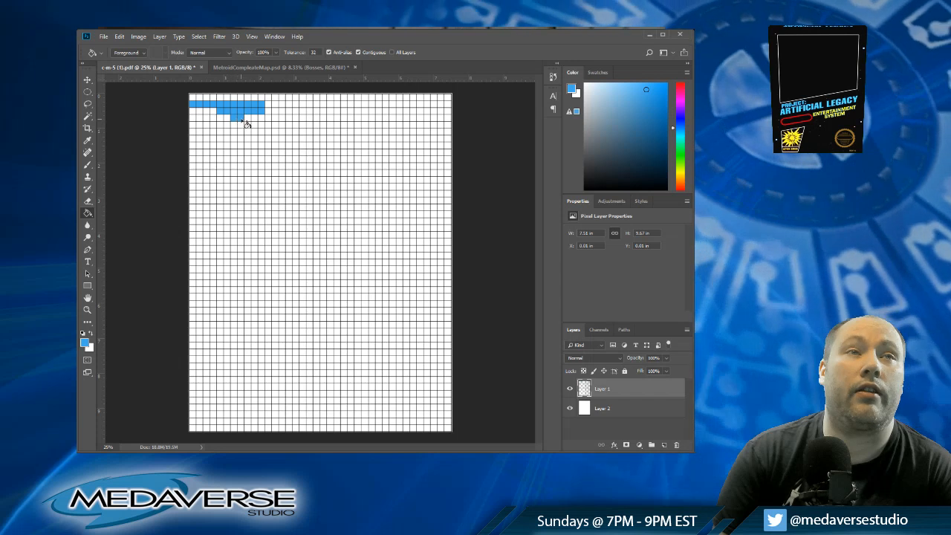
pyautogui.click(240, 117)
pyautogui.click(247, 118)
pyautogui.click(264, 120)
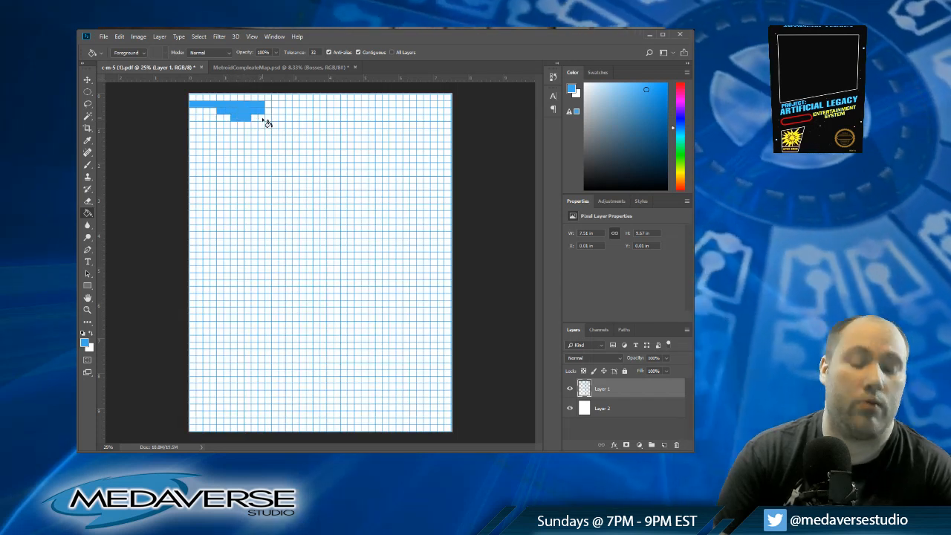
pyautogui.hotkey('ctrl', 'z')
pyautogui.click(258, 119)
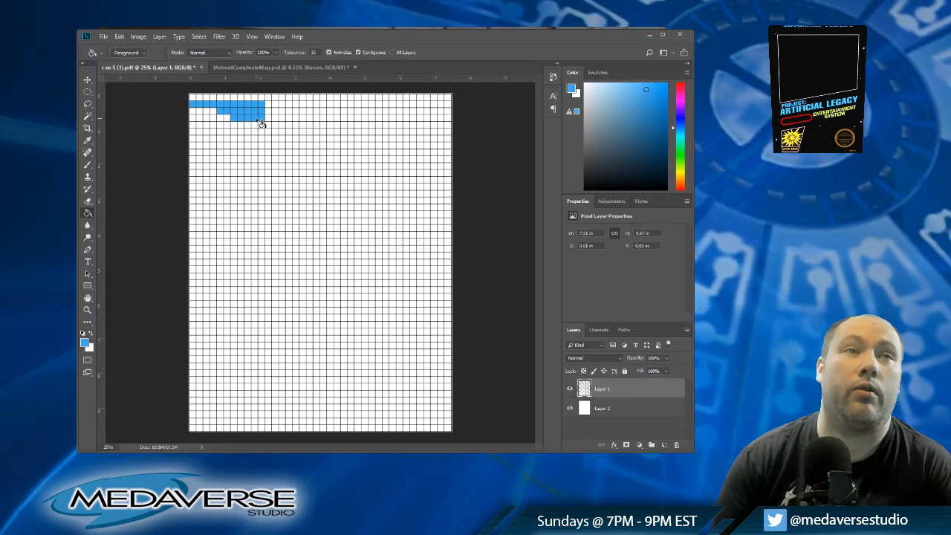
pyautogui.click(269, 117)
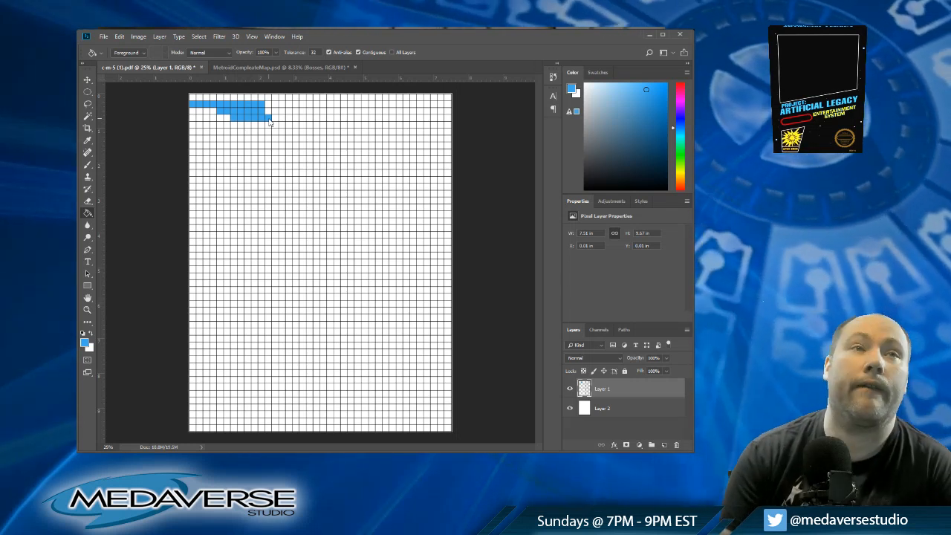
pyautogui.click(269, 104)
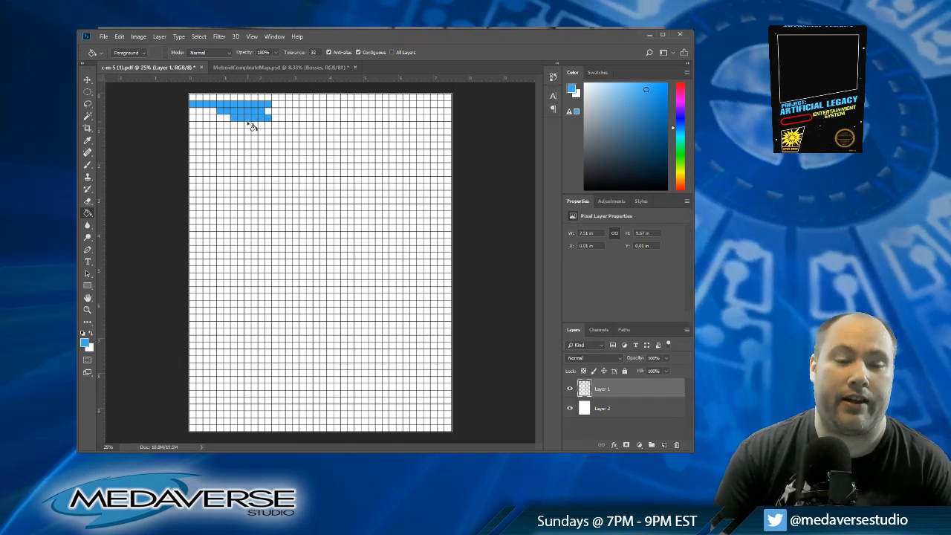
pyautogui.click(258, 118)
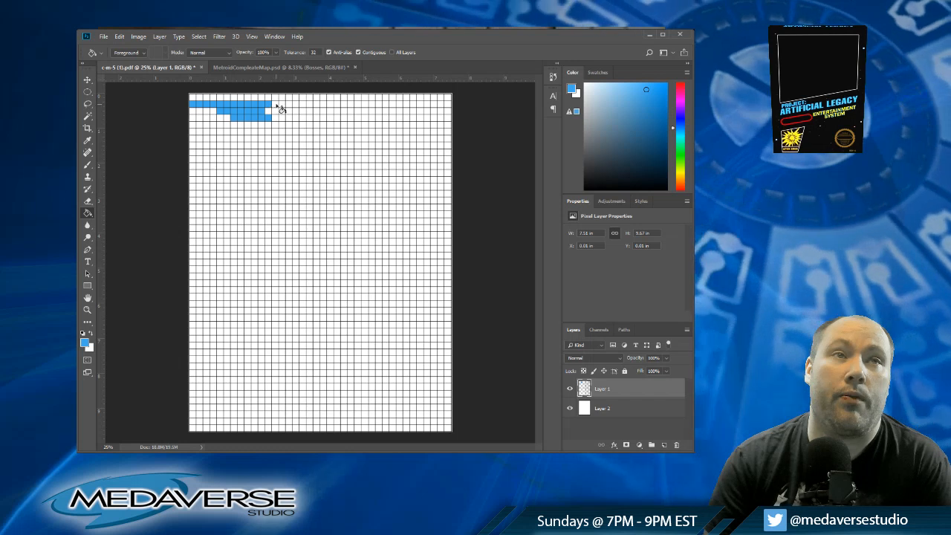
# Step: Extend the second row to column fifteen and fill a blue vertical shaft in column fourteen down to the sixth row
pyautogui.click(276, 105)
pyautogui.click(282, 105)
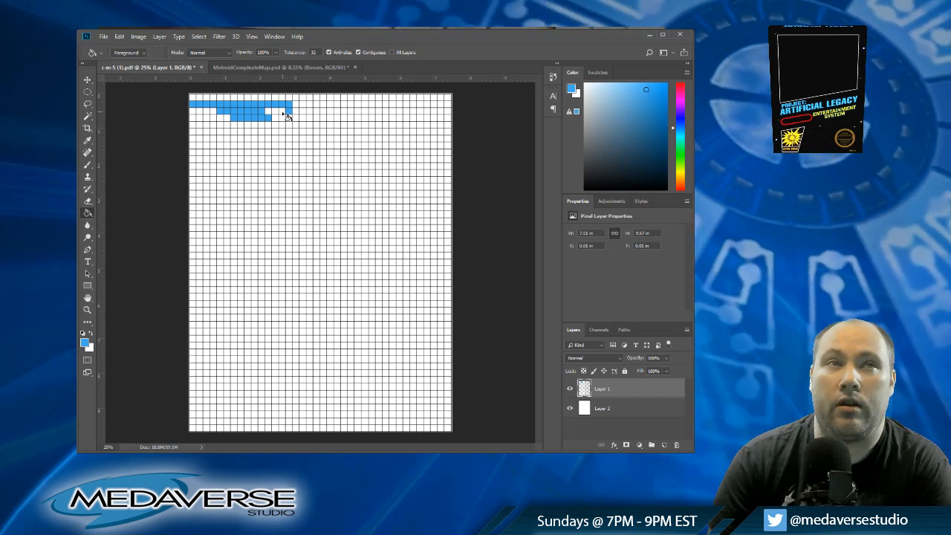
pyautogui.click(283, 118)
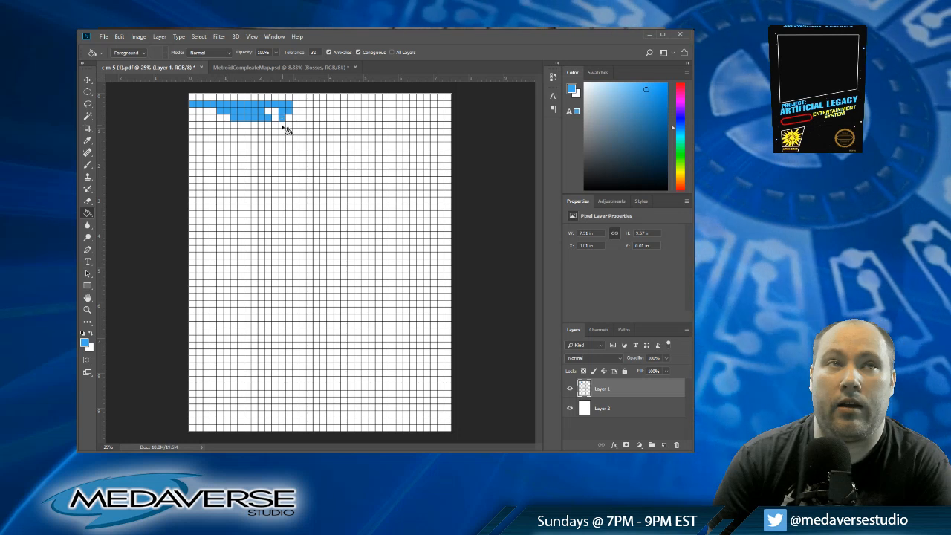
pyautogui.click(283, 124)
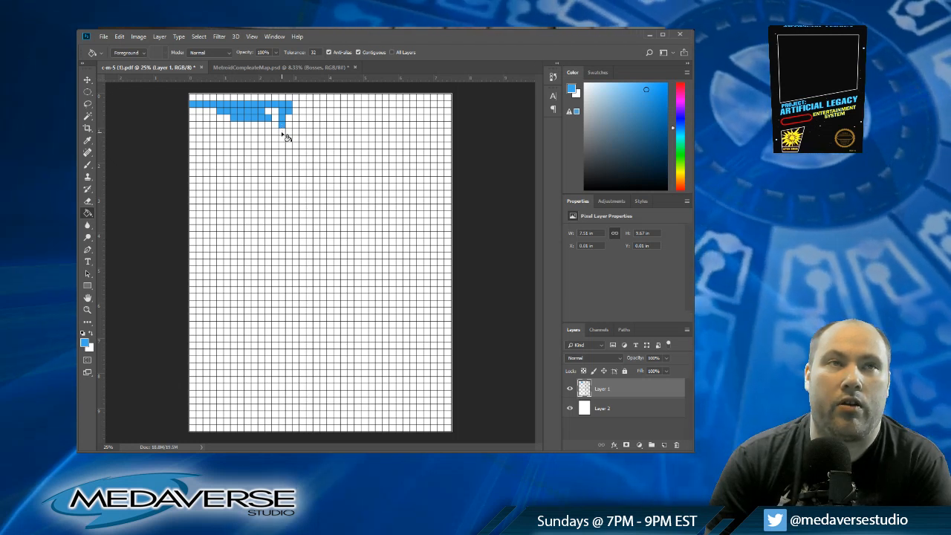
pyautogui.click(281, 131)
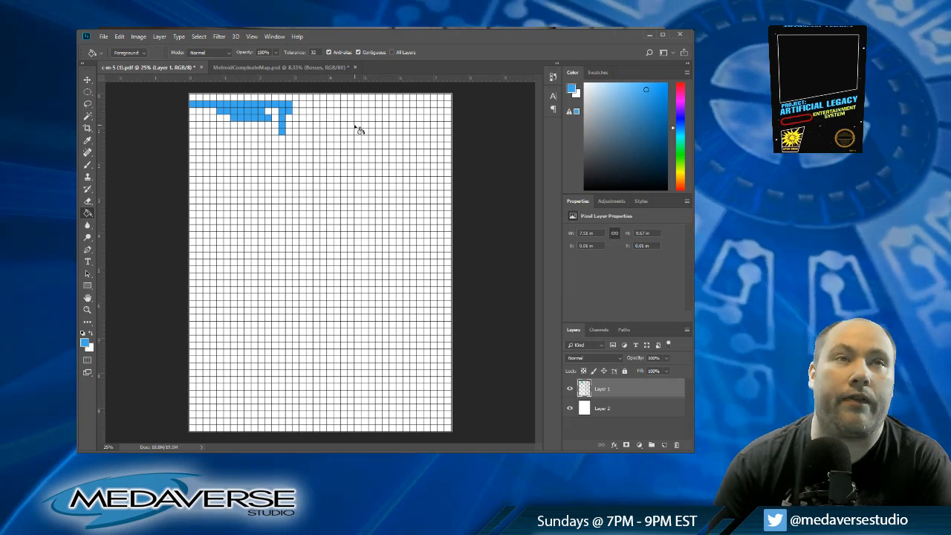
# Step: Continue the blue corridor past the shaft, filling the second row to column nineteen and the third row to column eighteen
pyautogui.click(296, 106)
pyautogui.click(307, 106)
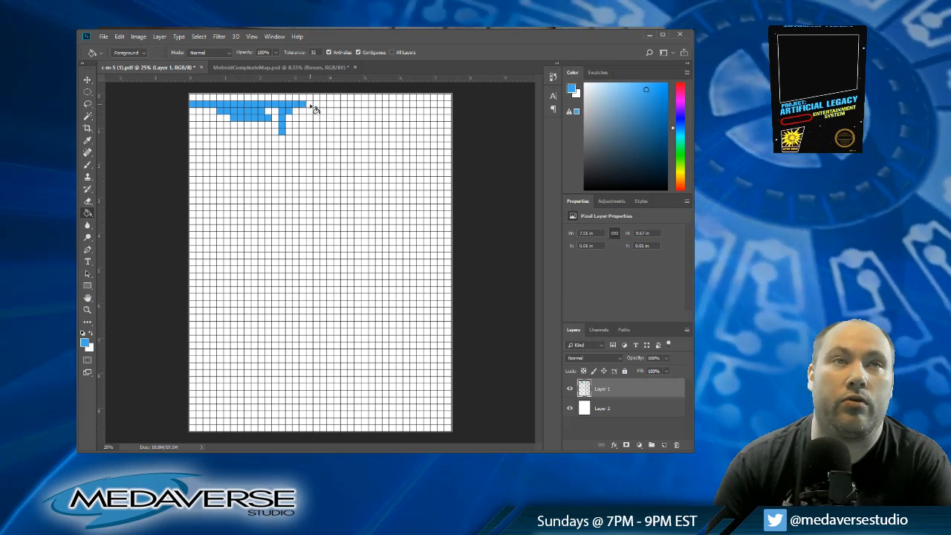
pyautogui.click(317, 107)
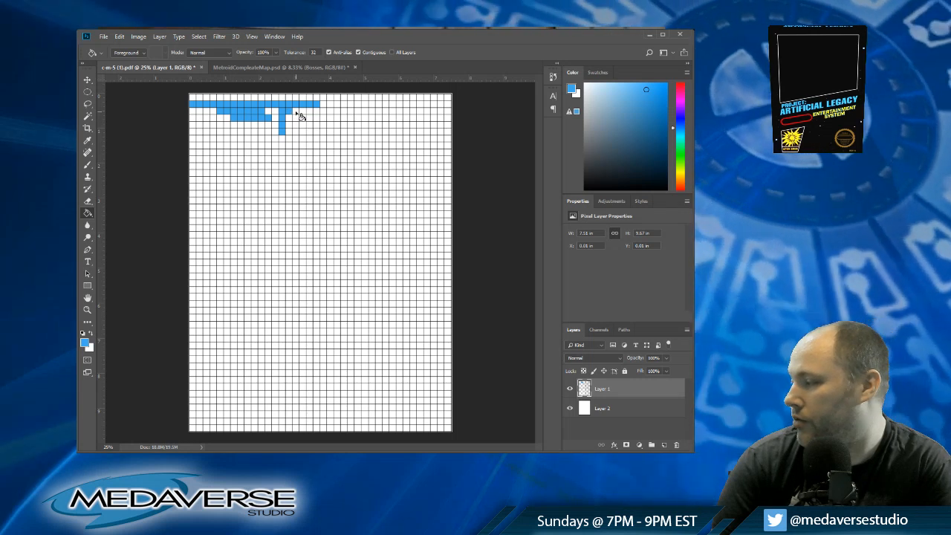
pyautogui.click(296, 112)
pyautogui.click(303, 112)
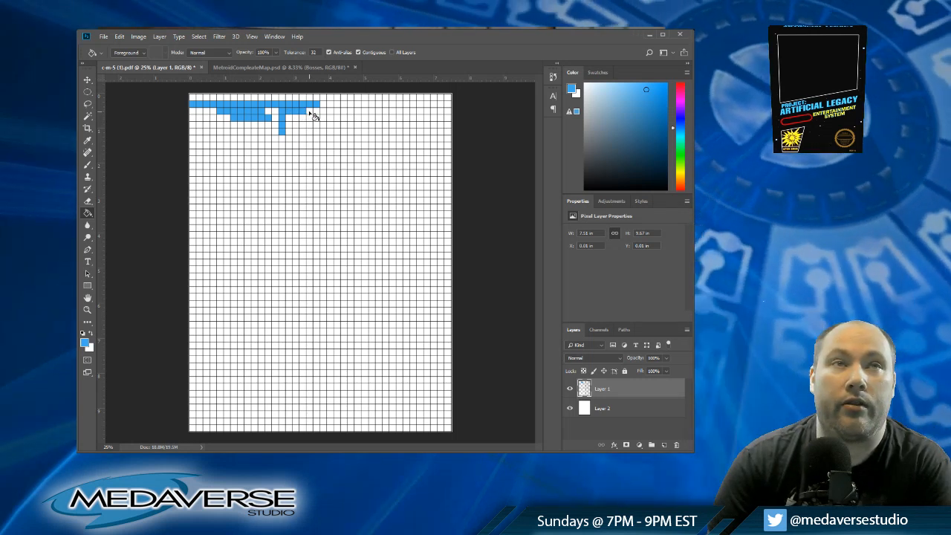
pyautogui.click(310, 112)
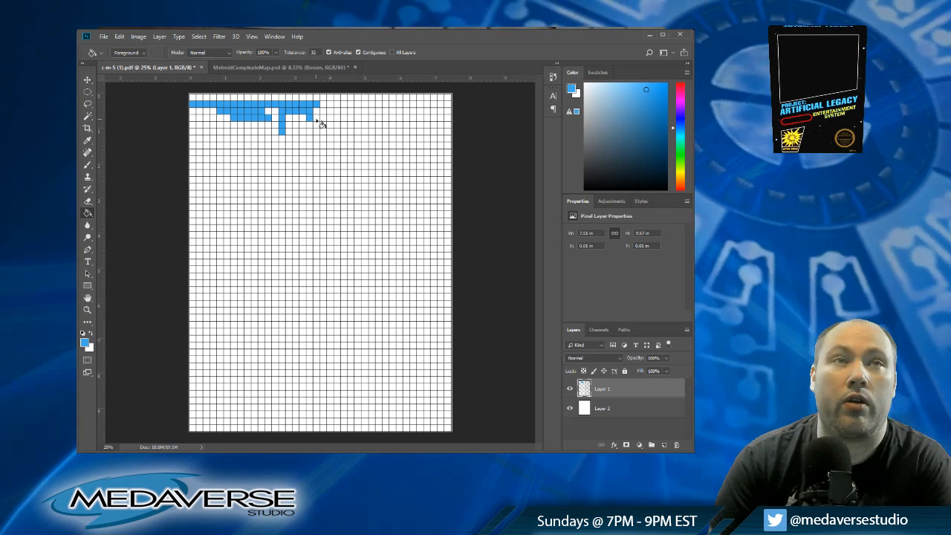
# Step: Extend the fourth row's blue passage to column twenty-two and step it up into columns twenty-two and twenty-three of the third row
pyautogui.click(323, 118)
pyautogui.click(330, 119)
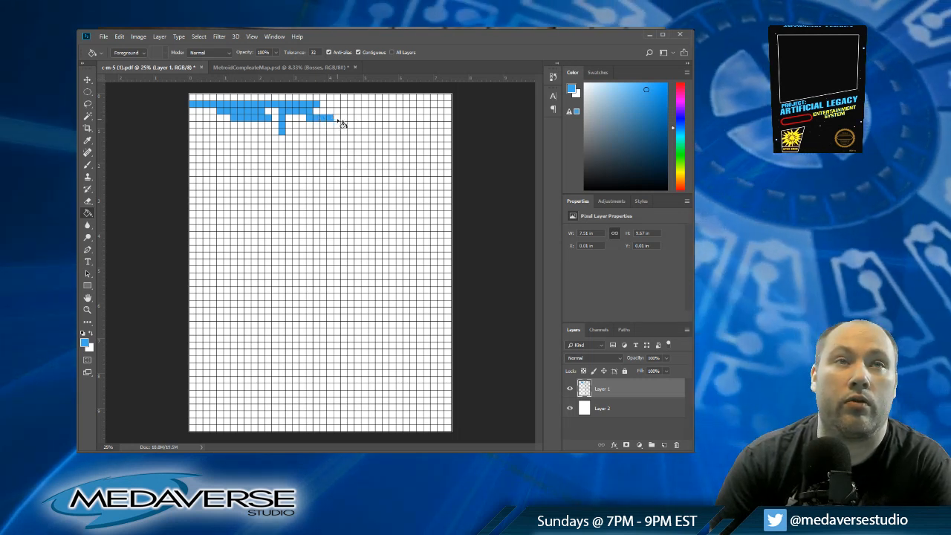
pyautogui.click(336, 118)
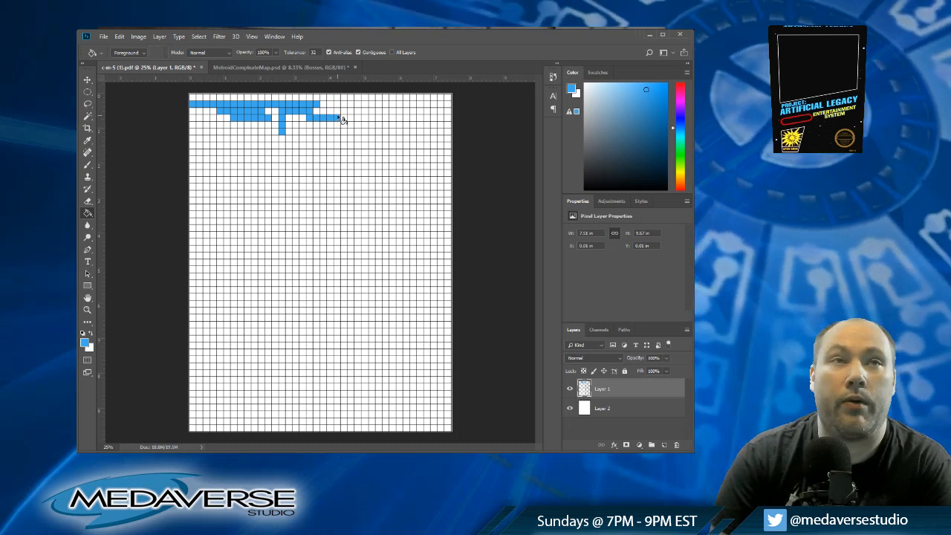
pyautogui.click(337, 112)
pyautogui.click(344, 112)
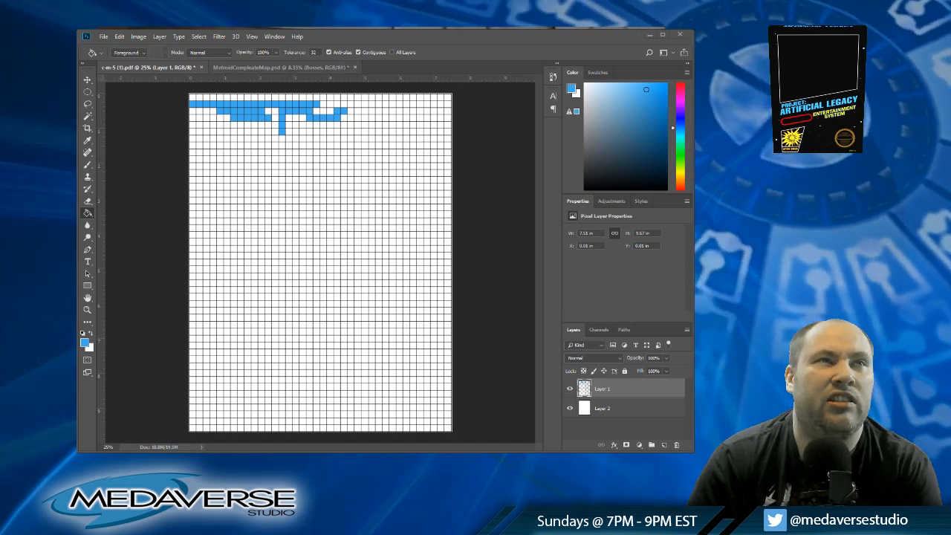
# Step: Compare the blue layout on the grid with MetroidCompleateMap.psd, undoing a trial fill in the grid's first row
pyautogui.click(260, 67)
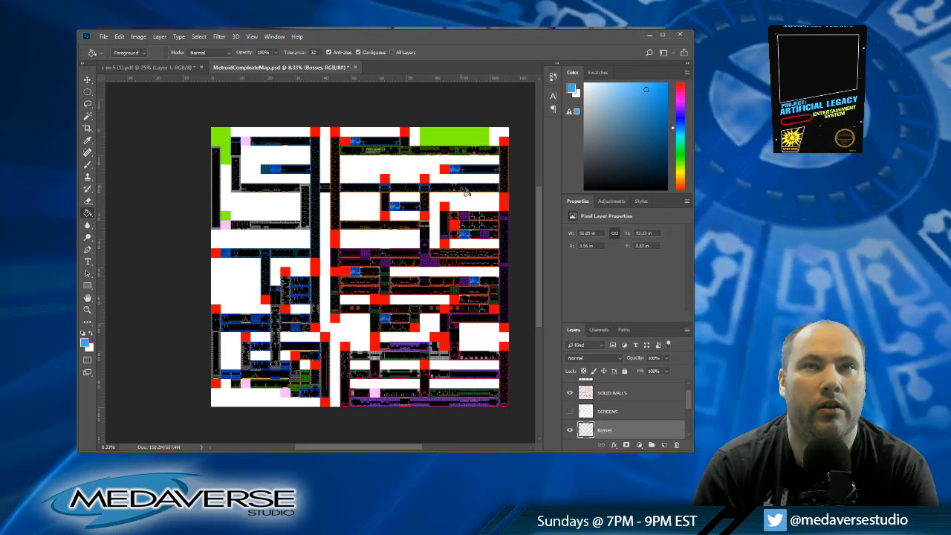
pyautogui.click(191, 68)
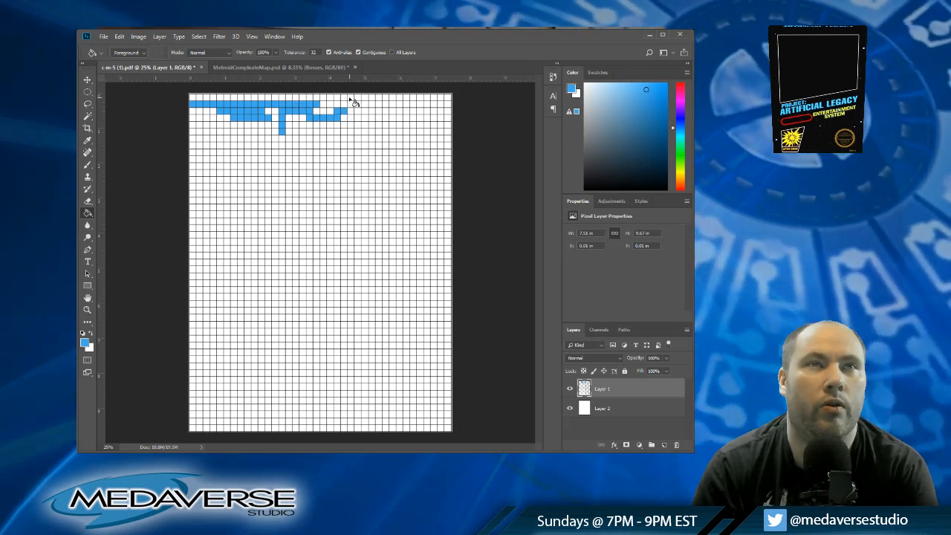
pyautogui.click(350, 98)
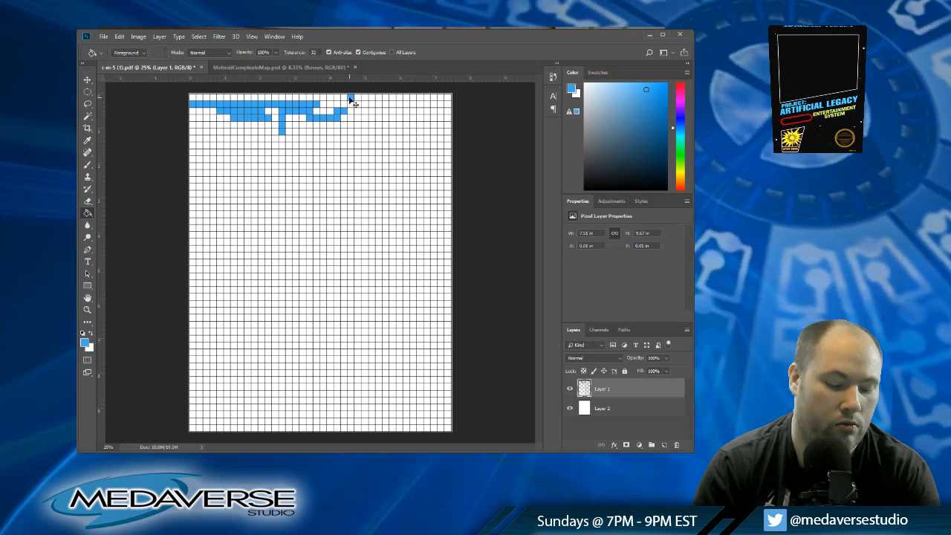
pyautogui.hotkey('ctrl', 'z')
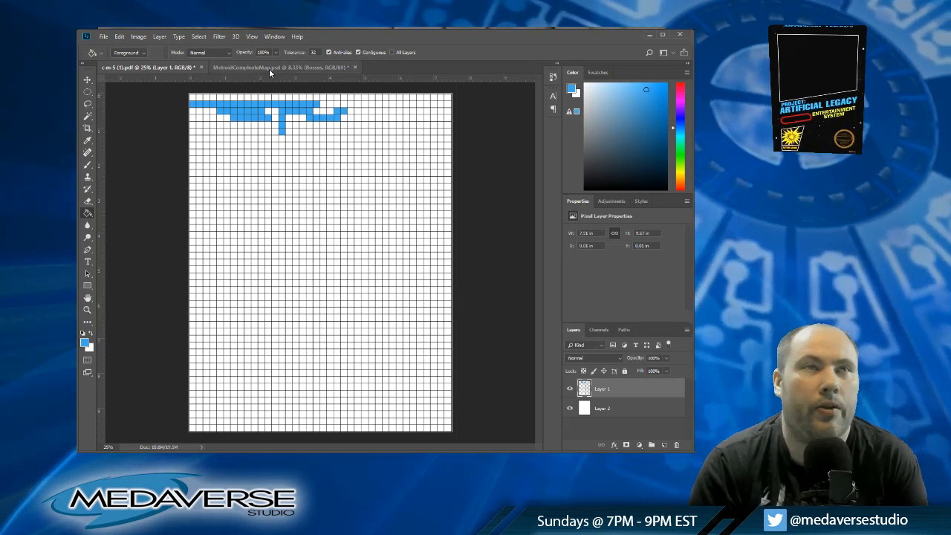
pyautogui.click(270, 68)
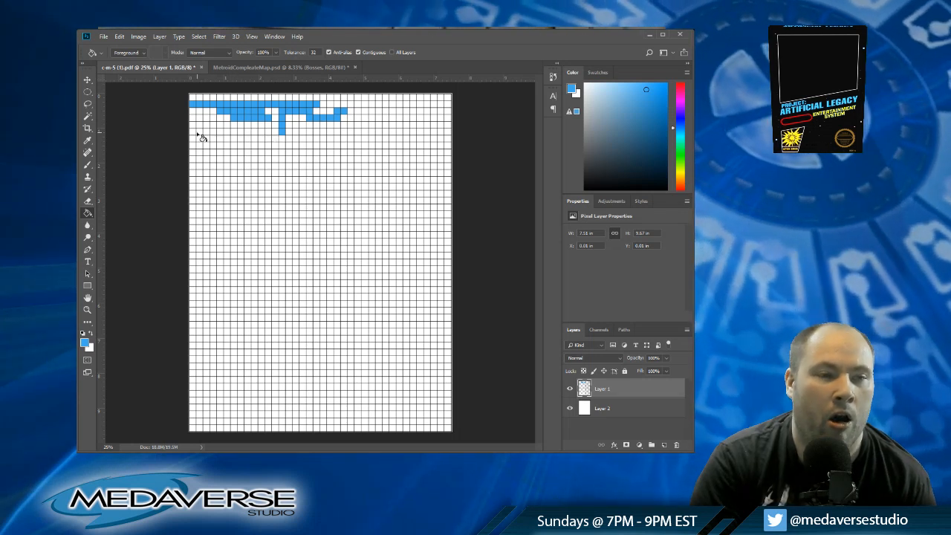
# Step: Widen the shaft's base with blue cells on both sides in the sixth row, undoing the accidental grid-line fill
pyautogui.click(266, 136)
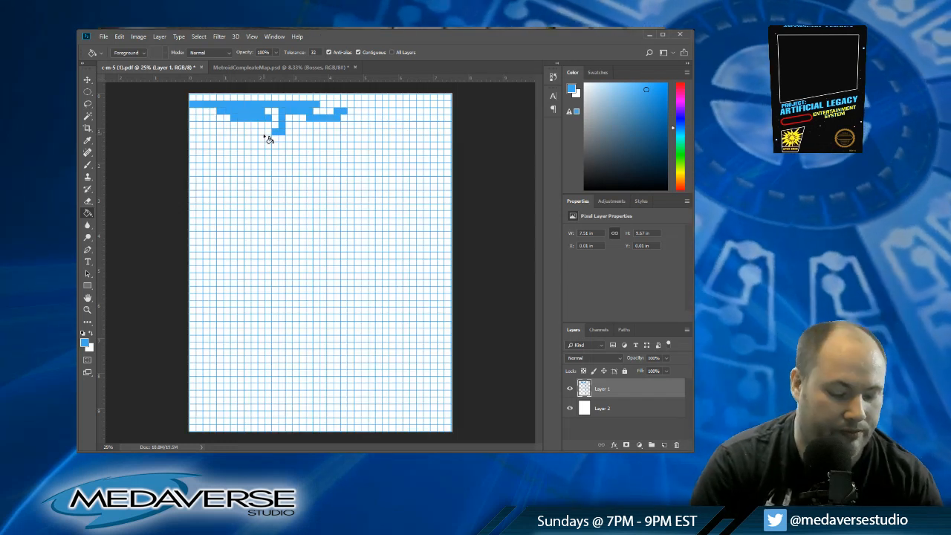
pyautogui.hotkey('ctrl', 'z')
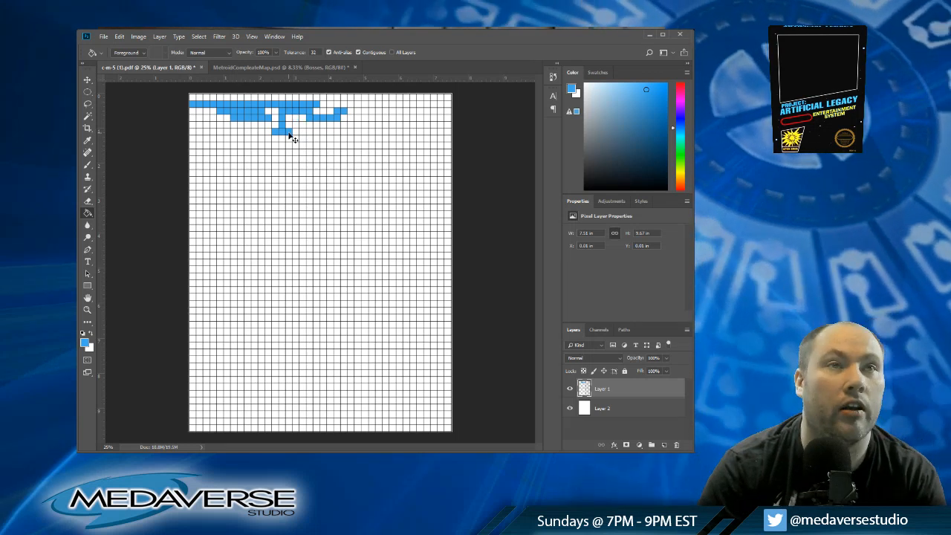
# Step: Undo the sixth-row fill at column fifteen and try a second blue shaft down column sixteen, extending the first shaft to the seventh row
pyautogui.hotkey('ctrl', 'z')
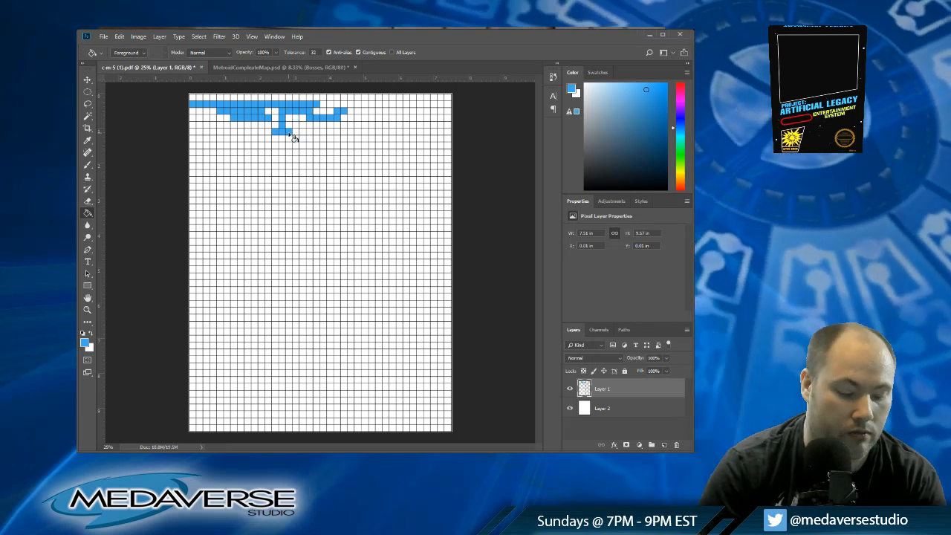
pyautogui.hotkey('ctrl', 'z')
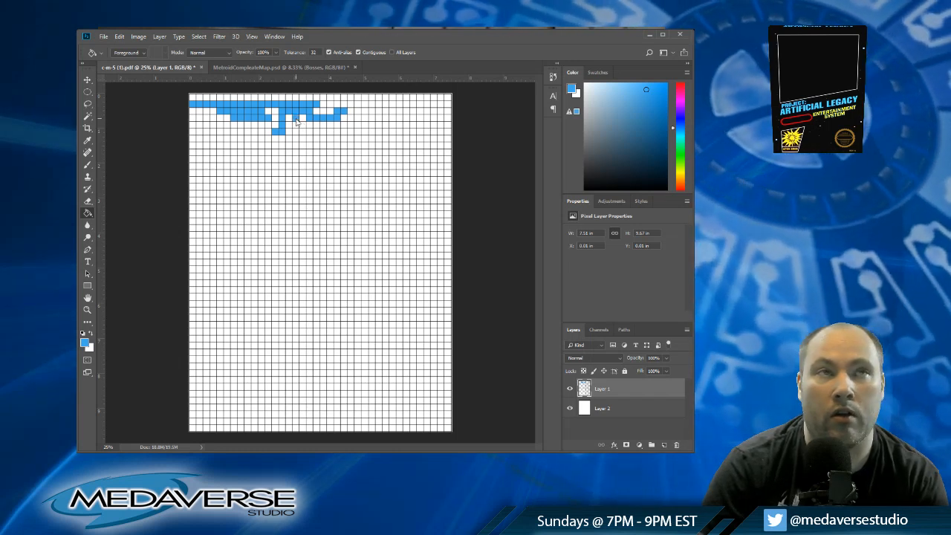
pyautogui.click(296, 125)
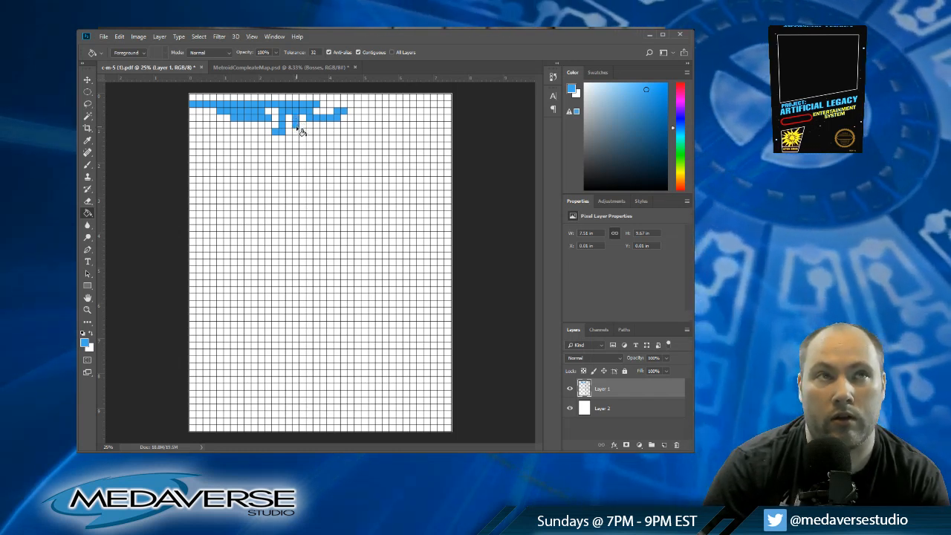
pyautogui.click(296, 134)
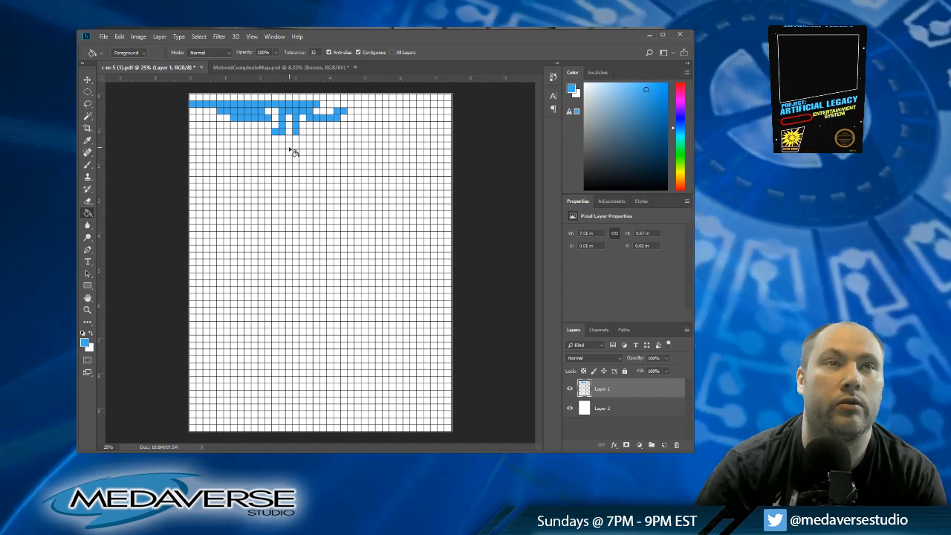
pyautogui.click(283, 139)
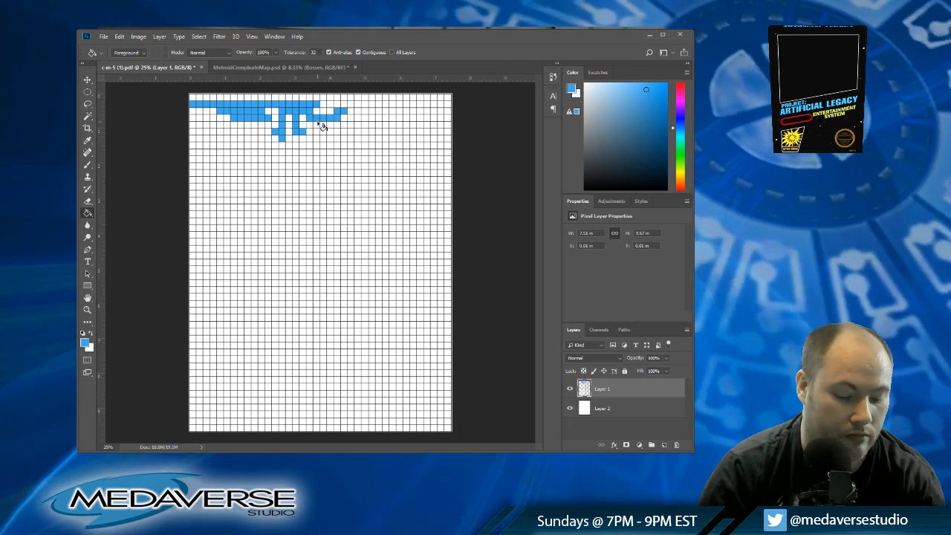
# Step: Undo the recent blue fills, including both shafts and the corridors beyond column fourteen, back to the second row ending at column fourteen
pyautogui.hotkey('ctrl', 'alt', 'z')
pyautogui.hotkey('ctrl', 'alt', 'z')
pyautogui.hotkey('ctrl', 'alt', 'z')
pyautogui.hotkey('ctrl', 'alt', 'z')
pyautogui.hotkey('ctrl', 'alt', 'z')
pyautogui.hotkey('ctrl', 'alt', 'z')
pyautogui.hotkey('ctrl', 'alt', 'z')
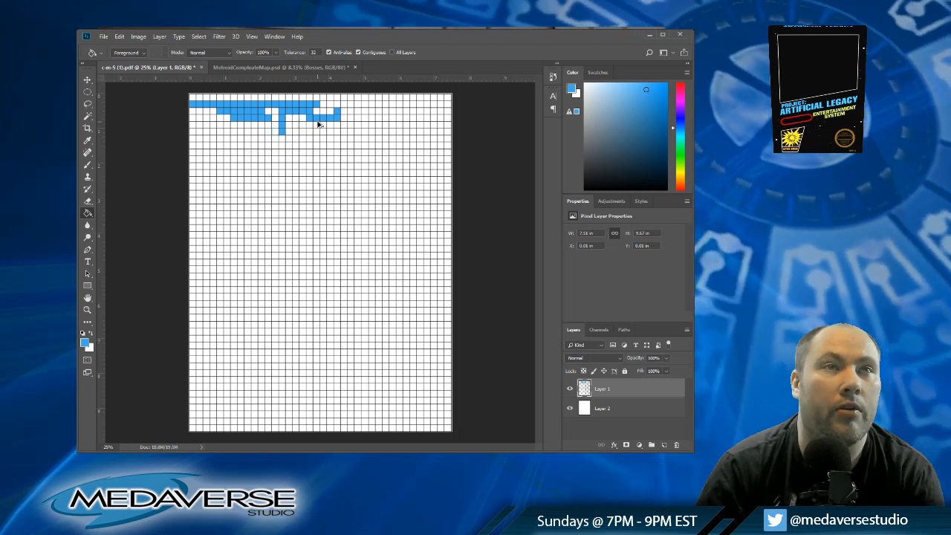
pyautogui.hotkey('ctrl', 'alt', 'z')
pyautogui.hotkey('ctrl', 'alt', 'z')
pyautogui.hotkey('ctrl', 'alt', 'z')
pyautogui.hotkey('ctrl', 'alt', 'z')
pyautogui.hotkey('ctrl', 'alt', 'z')
pyautogui.hotkey('ctrl', 'alt', 'z')
pyautogui.hotkey('ctrl', 'alt', 'z')
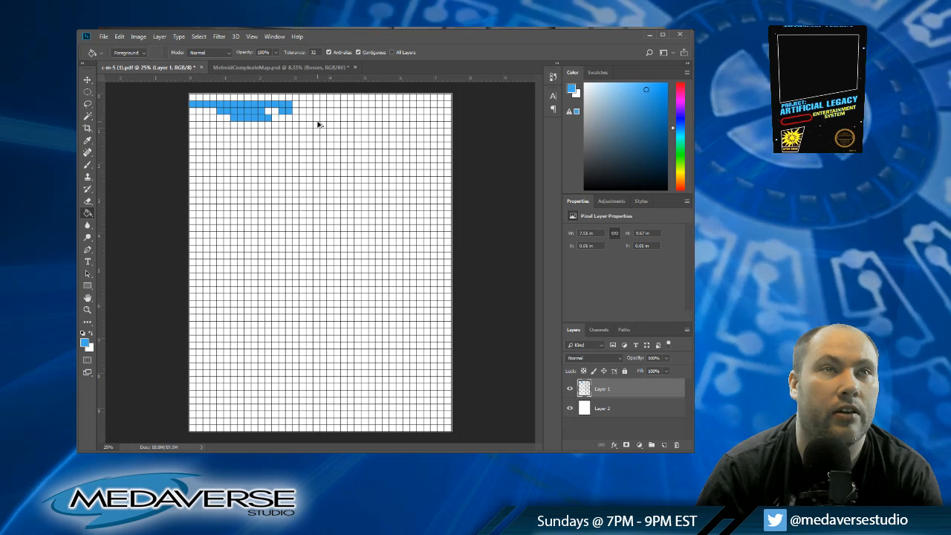
pyautogui.hotkey('ctrl', 'alt', 'z')
pyautogui.hotkey('ctrl', 'alt', 'z')
pyautogui.hotkey('ctrl', 'alt', 'z')
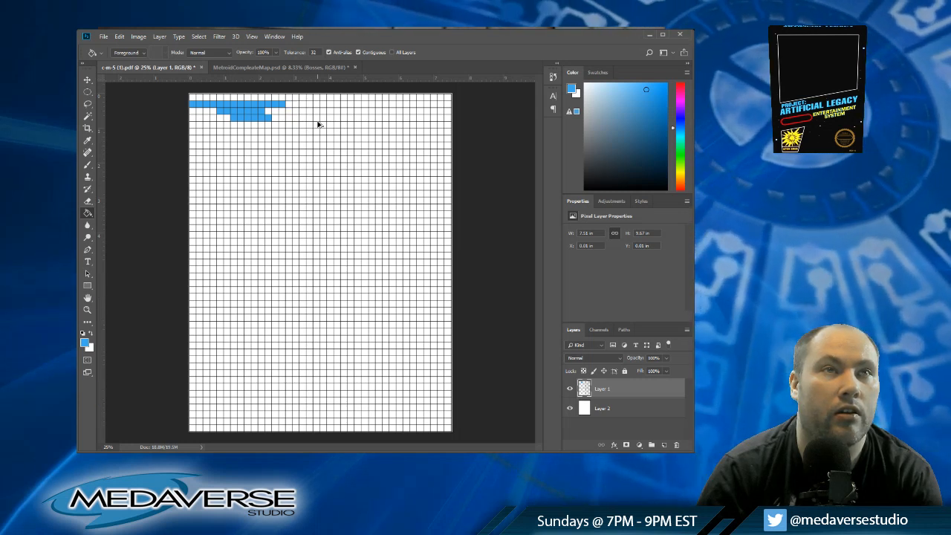
pyautogui.hotkey('ctrl', 'alt', 'z')
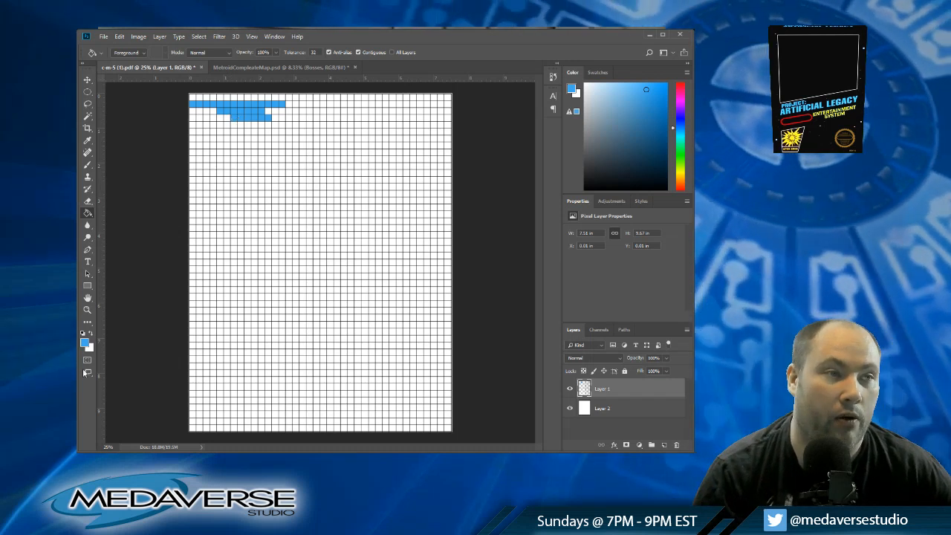
# Step: Swap the foreground colour to white and blank out the second row's cell in column fourteen with the Paint Bucket
pyautogui.click(91, 334)
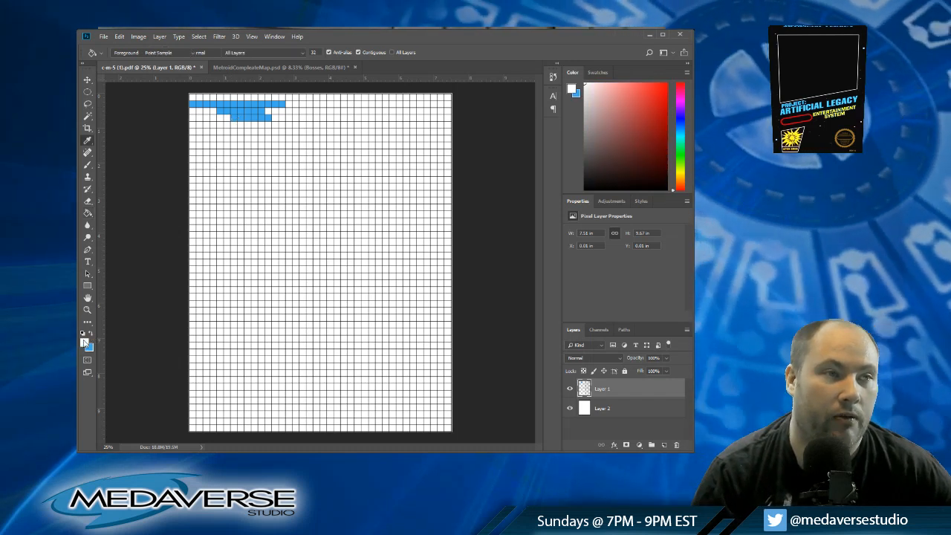
pyautogui.press('i')
pyautogui.press('g')
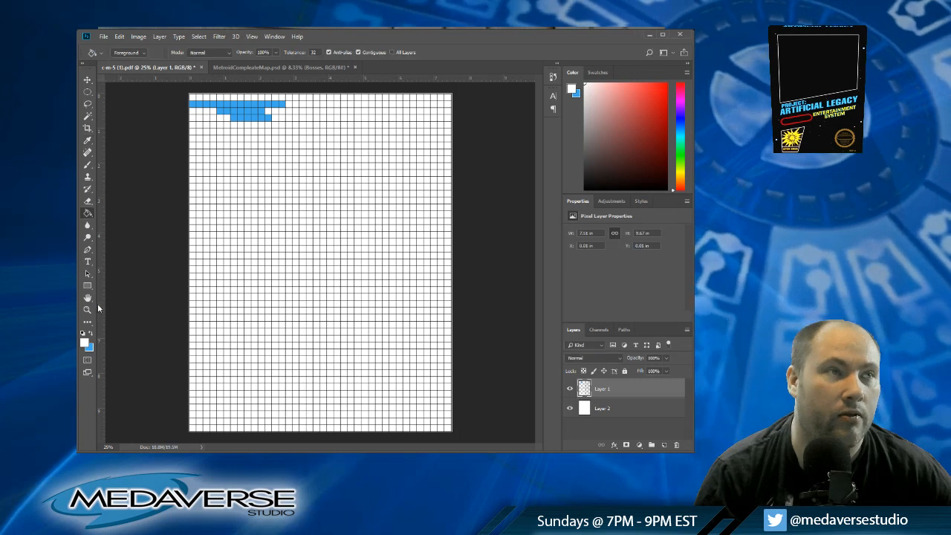
pyautogui.click(282, 104)
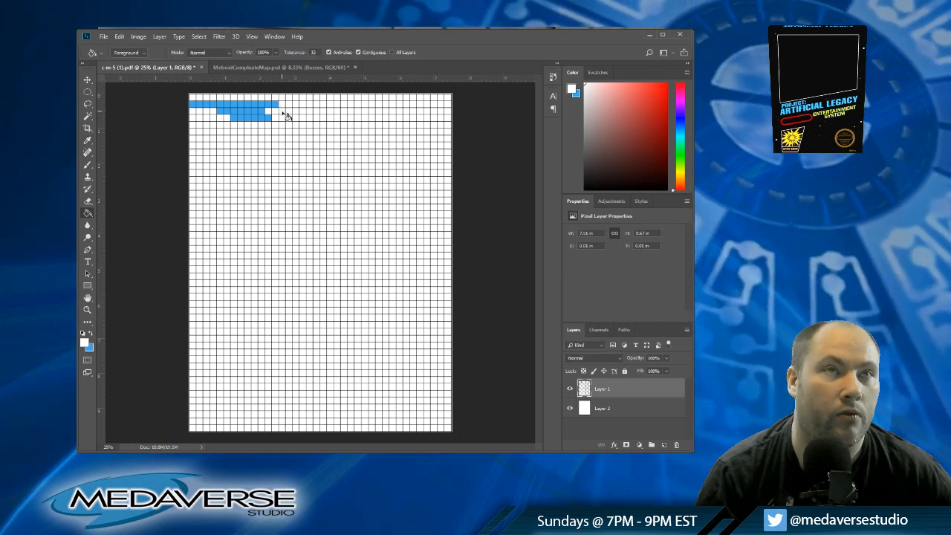
# Step: Set the foreground to light red and mark column twelve of the second row, undoing the trial red fill in column fourteen
pyautogui.press('i')
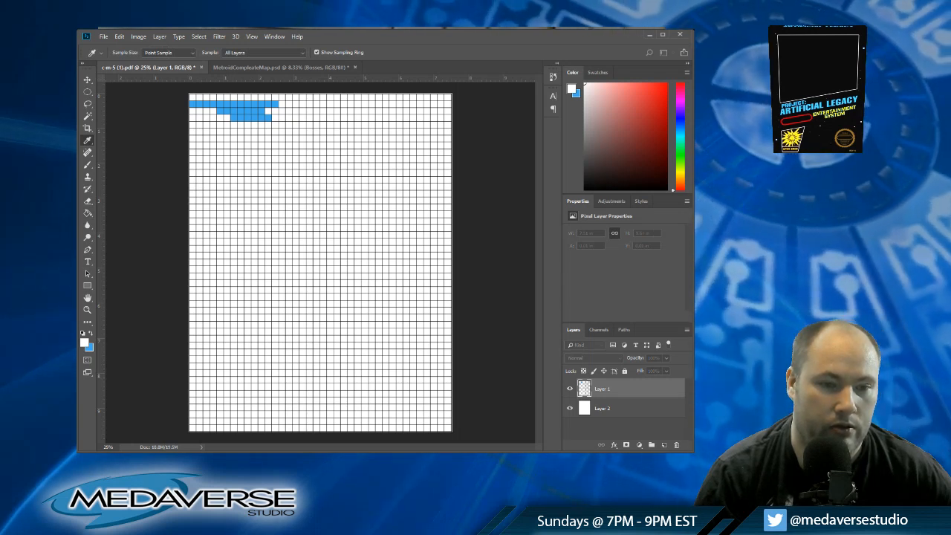
pyautogui.click(628, 84)
pyautogui.press('g')
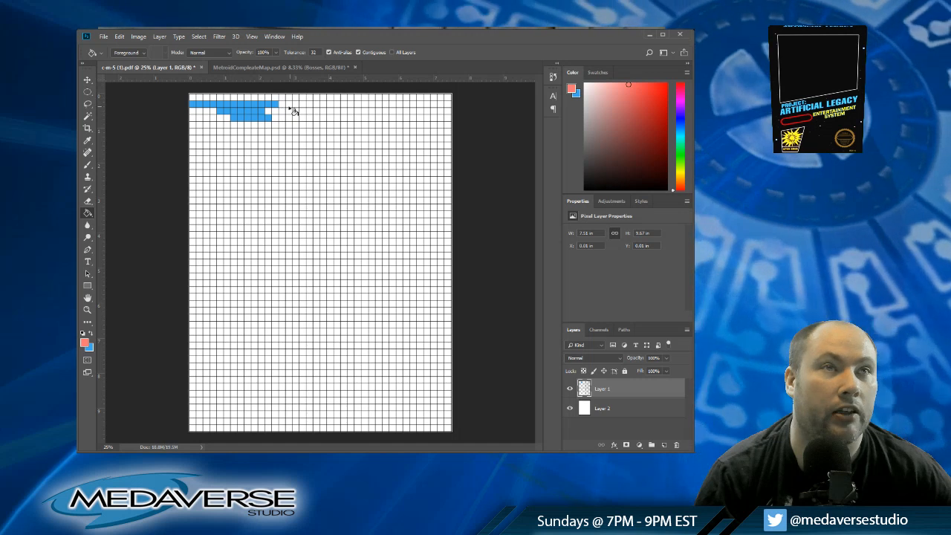
pyautogui.click(282, 104)
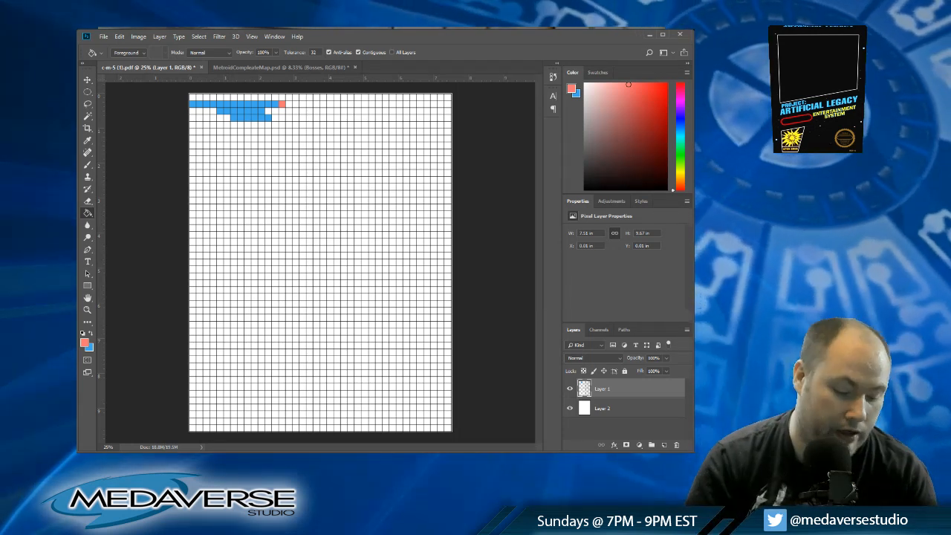
pyautogui.hotkey('ctrl', 'z')
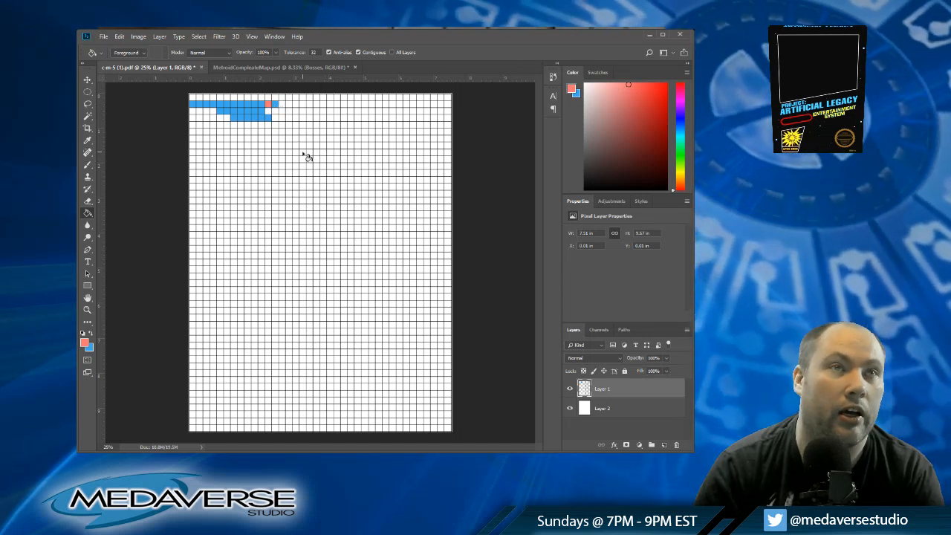
# Step: Switch back to blue and extend the second row to column fifteen, adding the third-row cell directly beneath it
pyautogui.click(88, 330)
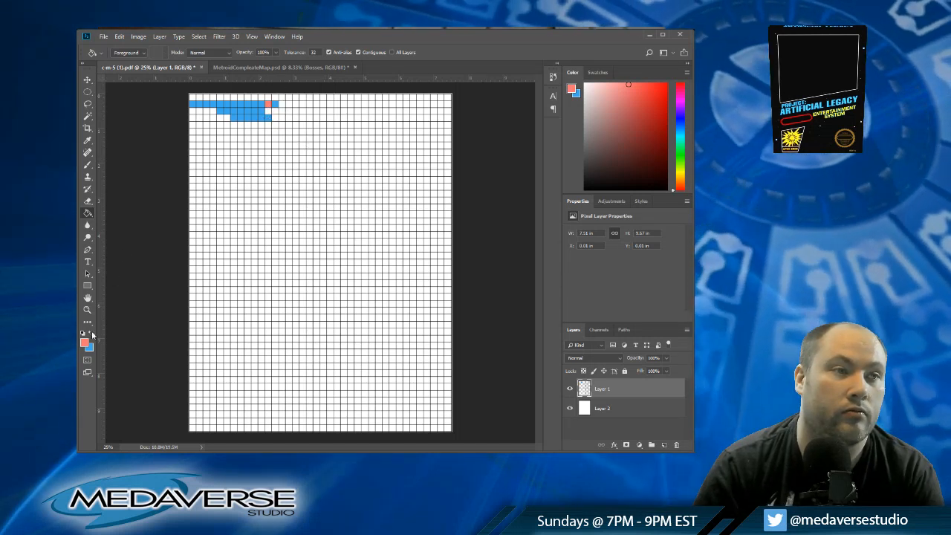
pyautogui.click(284, 106)
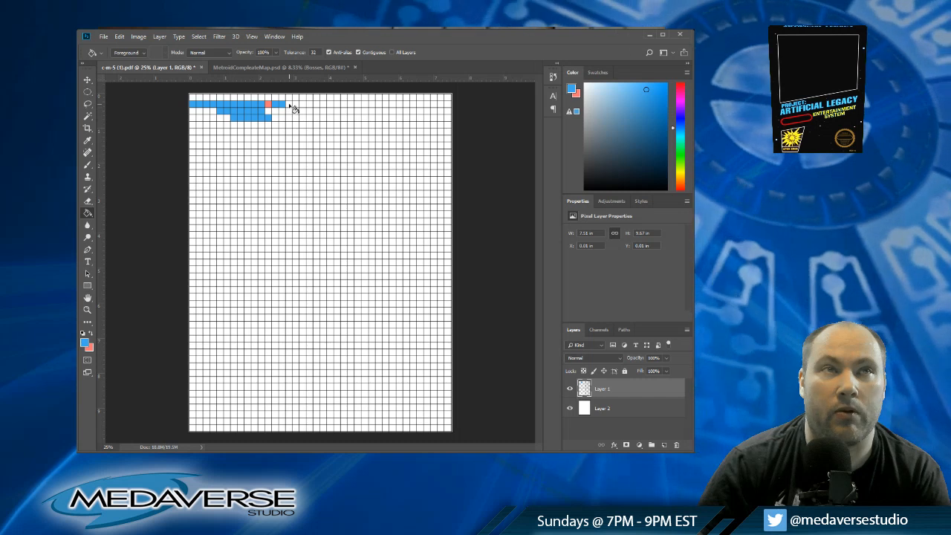
pyautogui.click(288, 104)
pyautogui.click(289, 110)
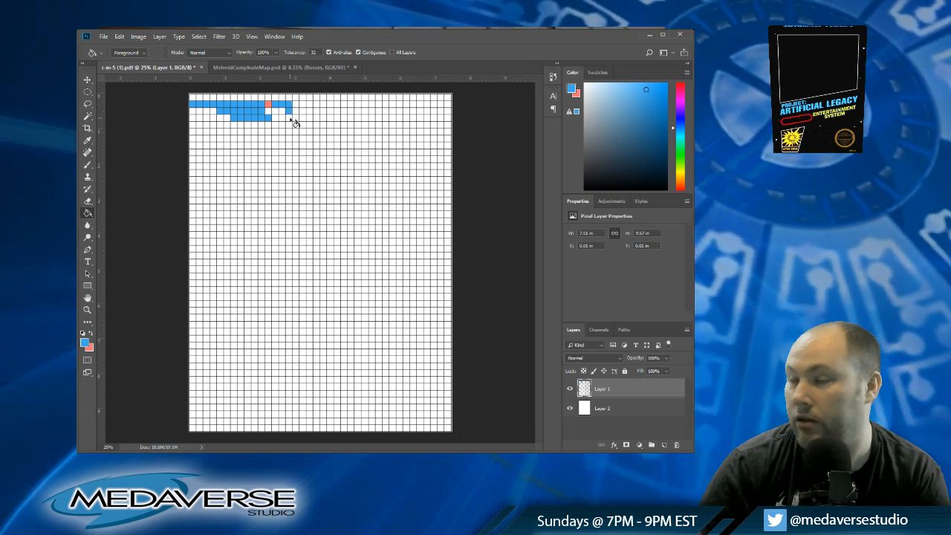
# Step: Fill the fourth row blue from column fourteen to seventeen, with a fifth-row cell below column fourteen
pyautogui.click(289, 117)
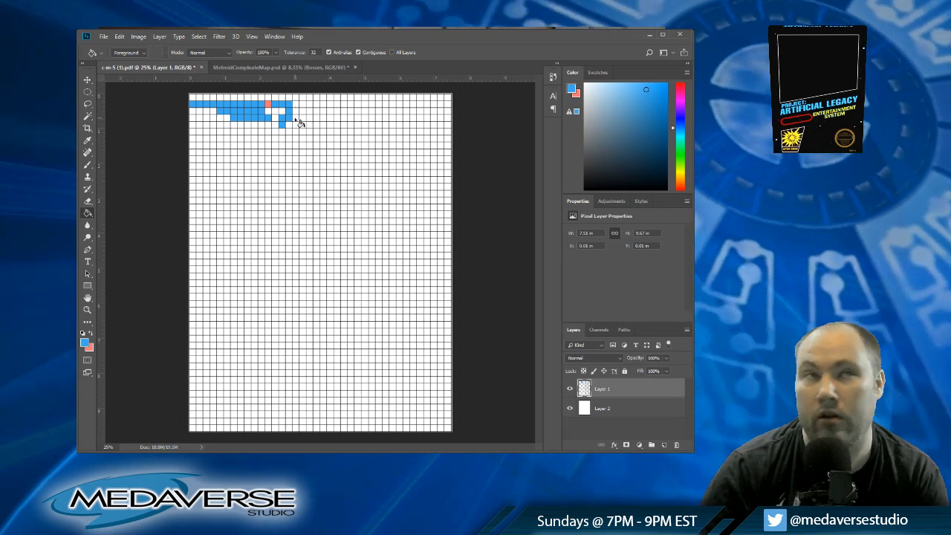
pyautogui.click(295, 117)
pyautogui.click(302, 117)
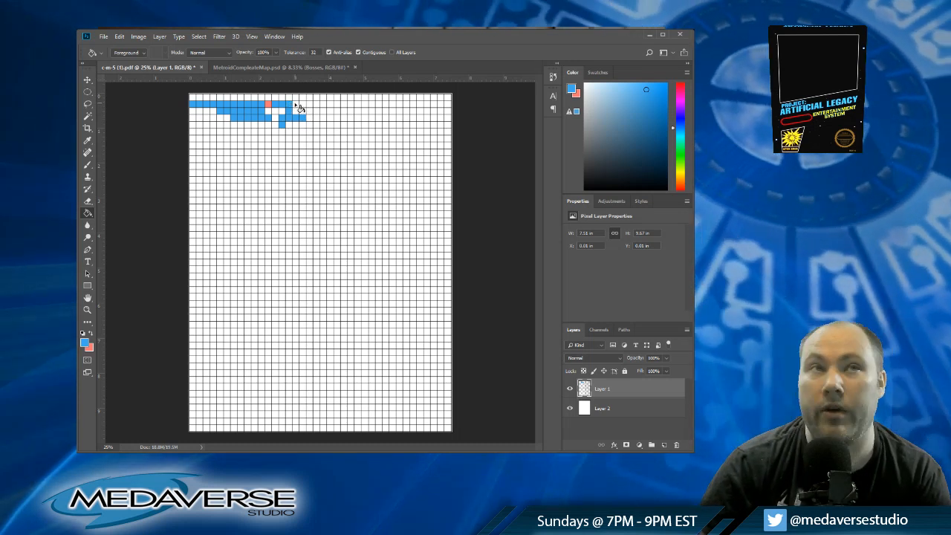
# Step: Extend the second row's blue corridor through columns sixteen to eighteen
pyautogui.click(295, 104)
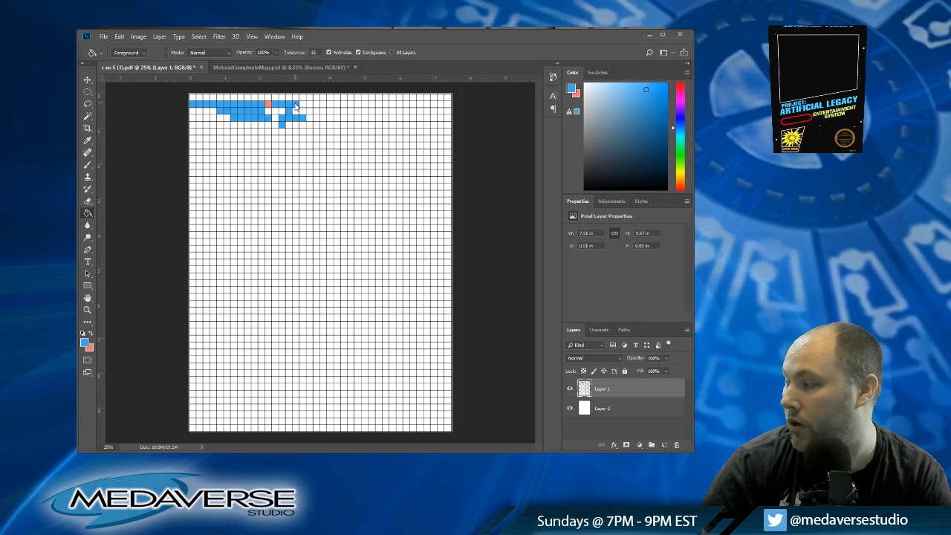
pyautogui.click(303, 105)
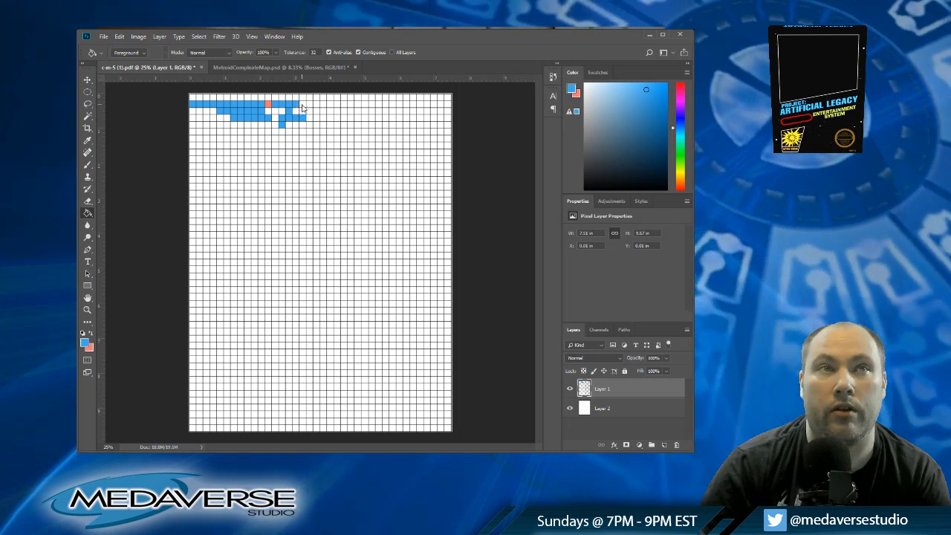
pyautogui.click(310, 104)
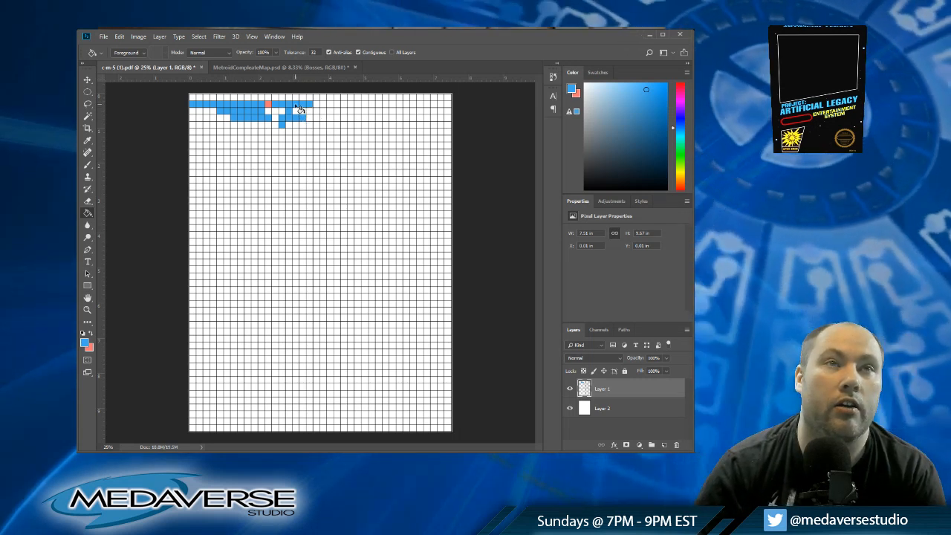
# Step: Recolour columns sixteen to eighteen of the second row light green, and add a blue cell in column nineteen
pyautogui.press('x')
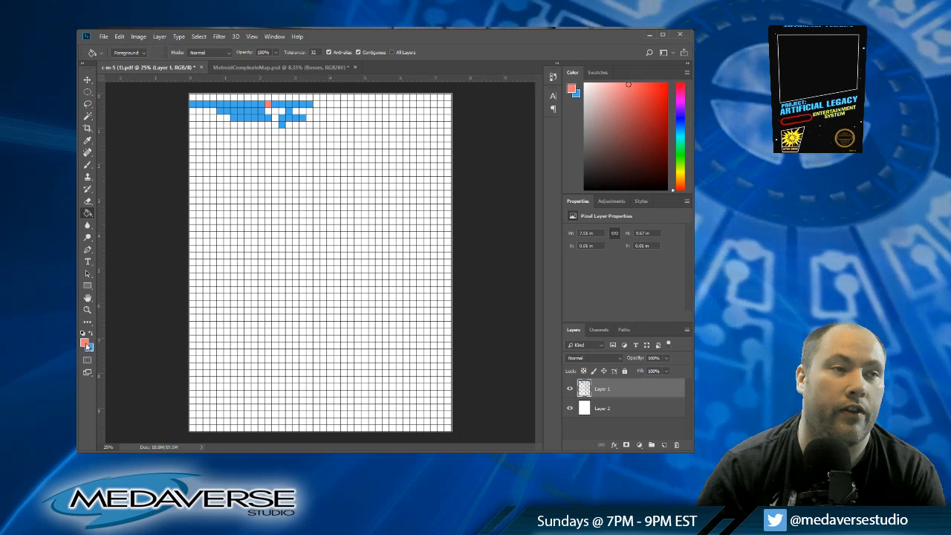
pyautogui.press('i')
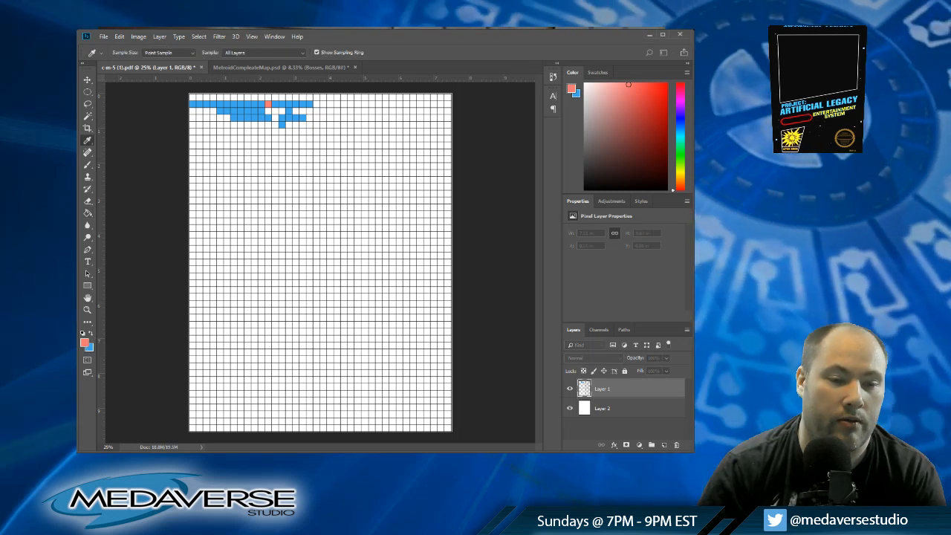
pyautogui.press('Return')
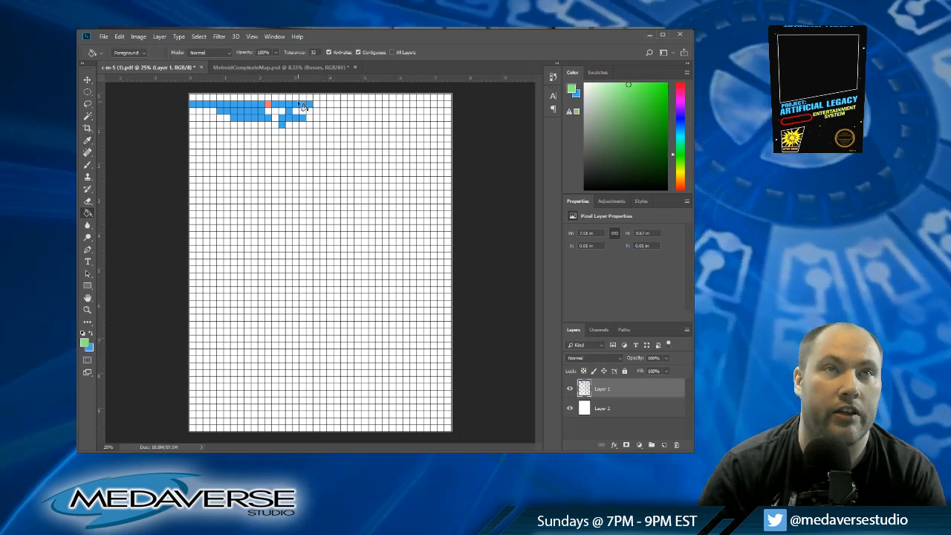
pyautogui.click(297, 104)
pyautogui.click(303, 104)
pyautogui.click(309, 104)
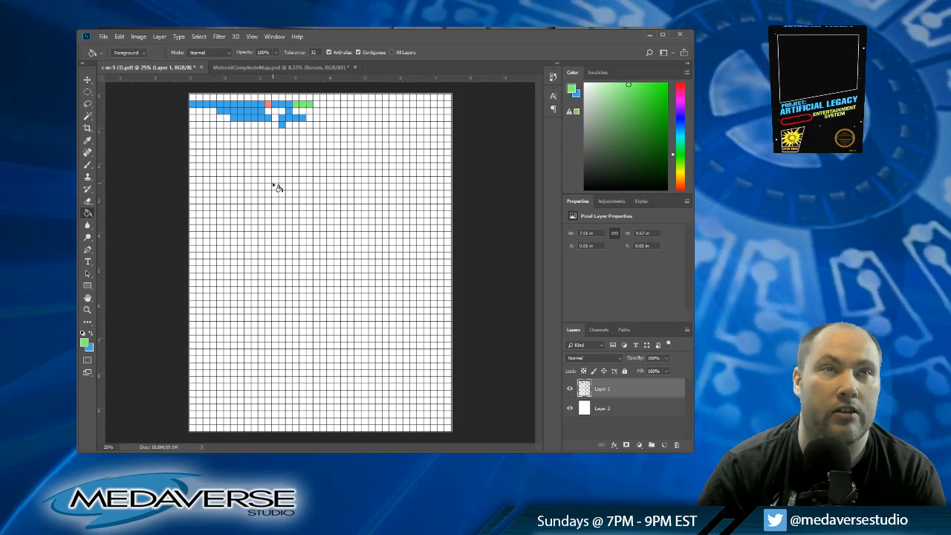
pyautogui.click(91, 334)
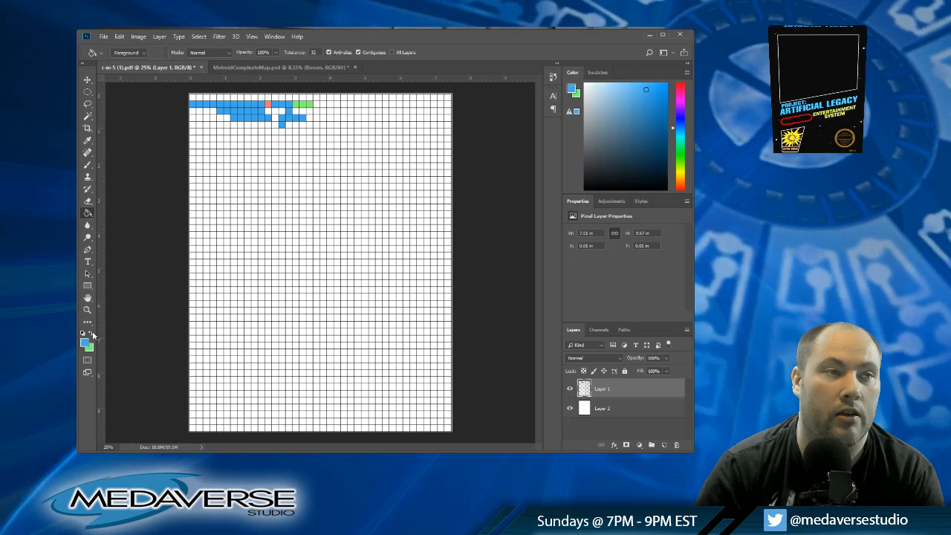
pyautogui.click(317, 106)
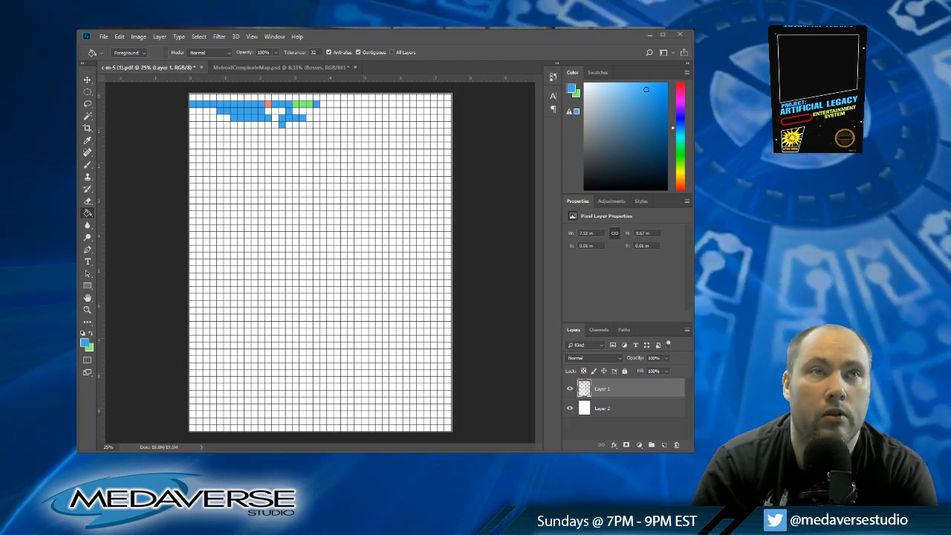
# Step: Lower the blue shaft in column fourteen to the eighth row and branch it along that row to column twelve
pyautogui.click(282, 131)
pyautogui.click(283, 139)
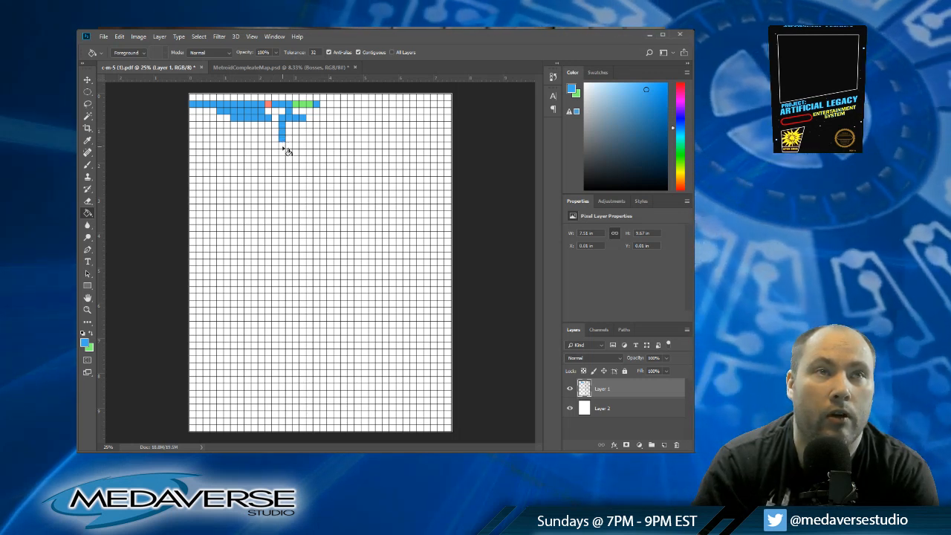
pyautogui.click(282, 145)
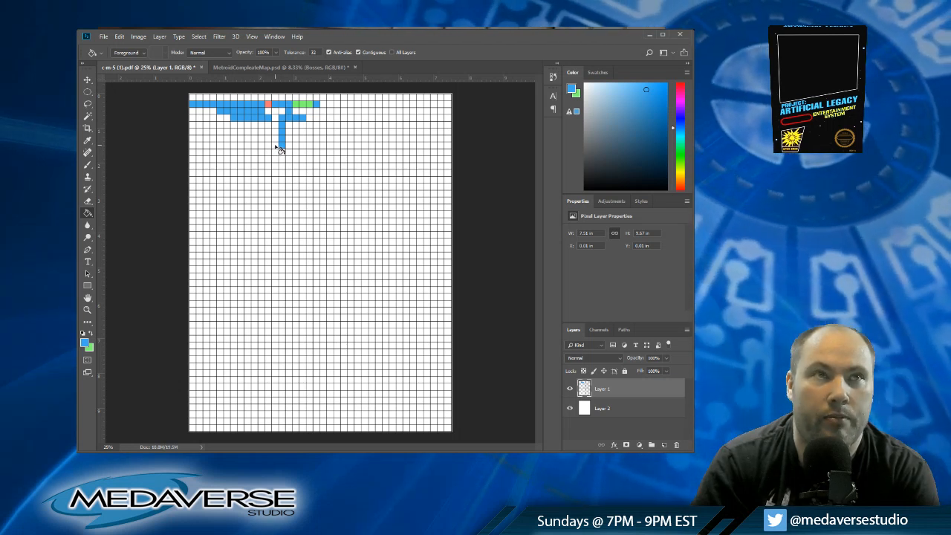
pyautogui.click(275, 145)
pyautogui.click(269, 144)
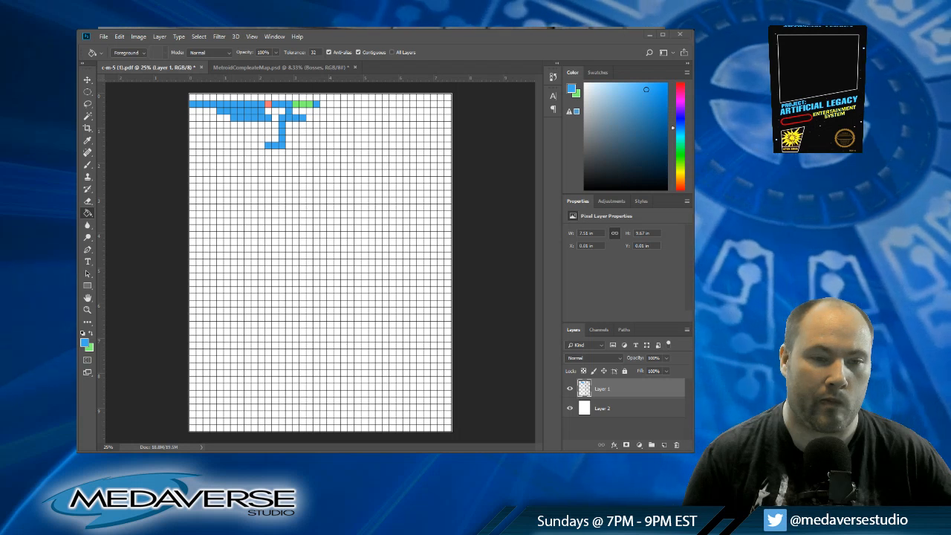
# Step: Extend the fourth row's blue passage through columns eighteen, nineteen and twenty
pyautogui.click(310, 117)
pyautogui.click(317, 117)
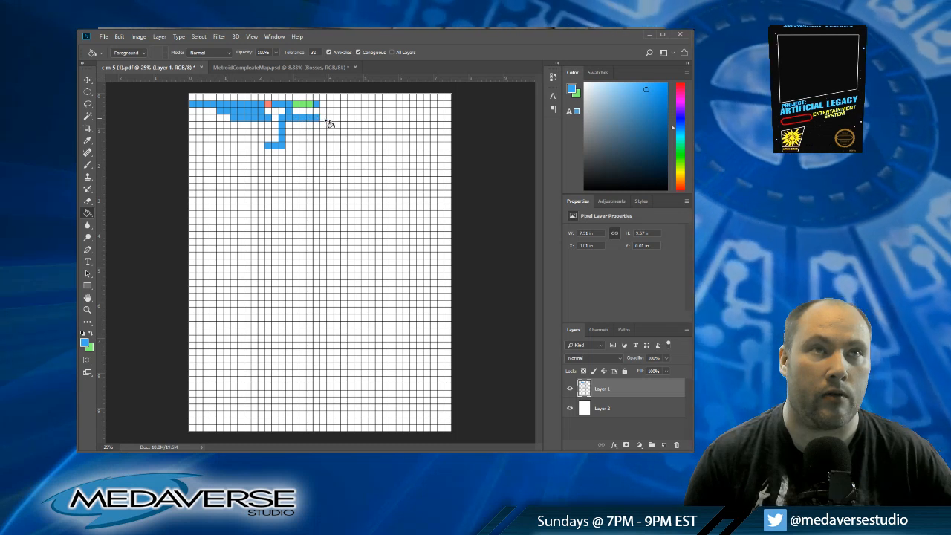
pyautogui.click(324, 118)
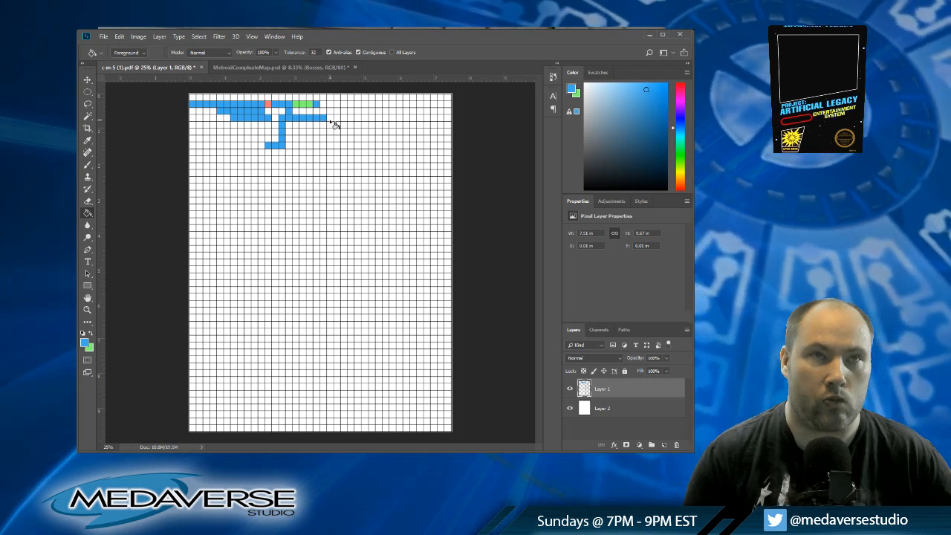
# Step: Extend the fourth row's blue passage from column twenty-one through column twenty-four
pyautogui.click(330, 117)
pyautogui.click(337, 117)
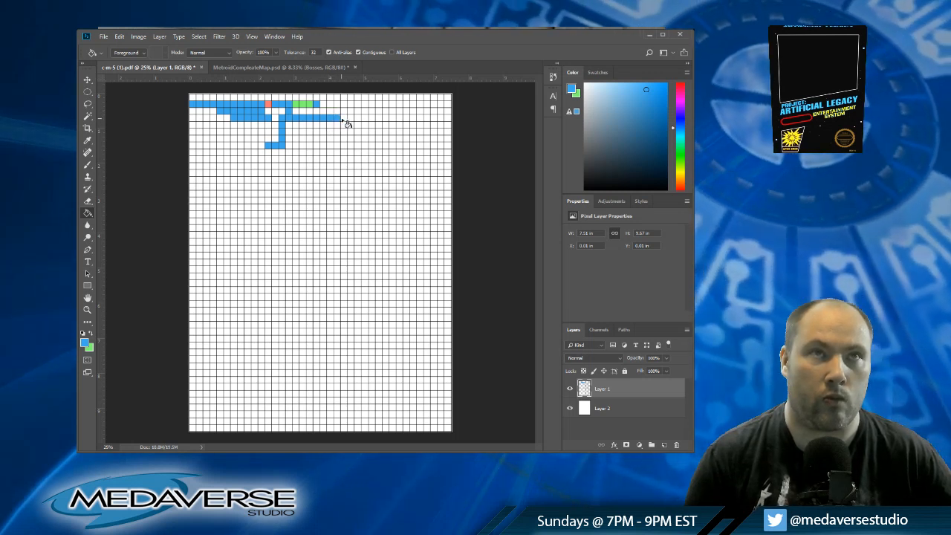
pyautogui.click(346, 118)
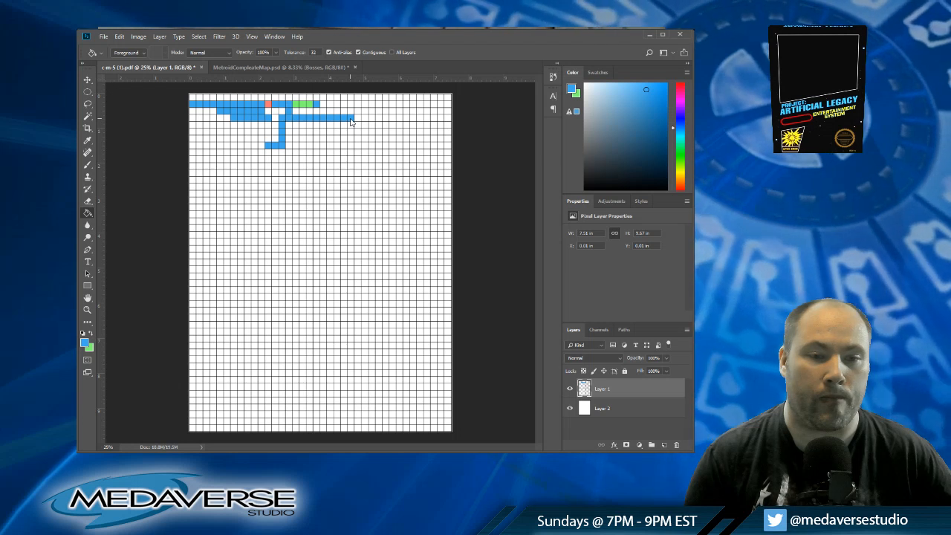
# Step: Loop the blue passage down column twenty-four to the sixth row, across to column twenty-six and back up to the fourth row
pyautogui.click(351, 123)
pyautogui.click(351, 130)
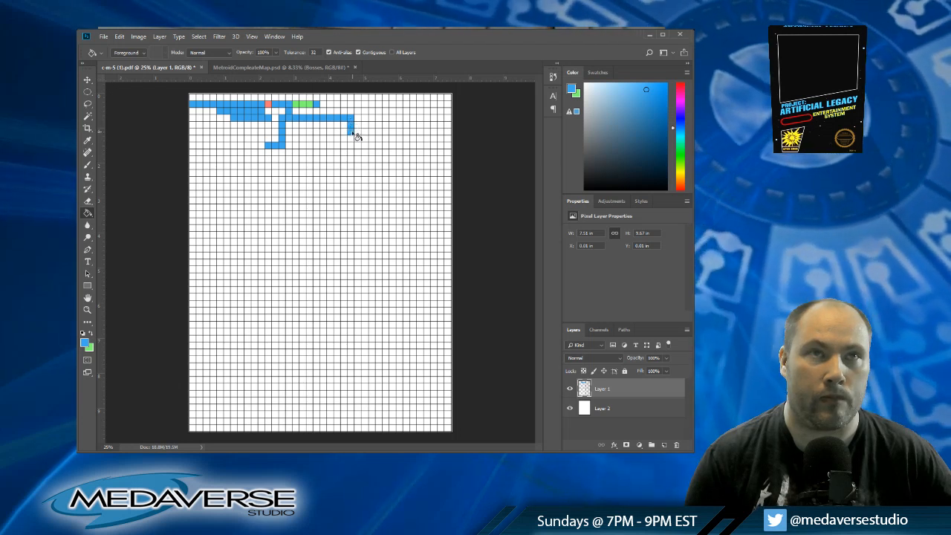
pyautogui.click(358, 131)
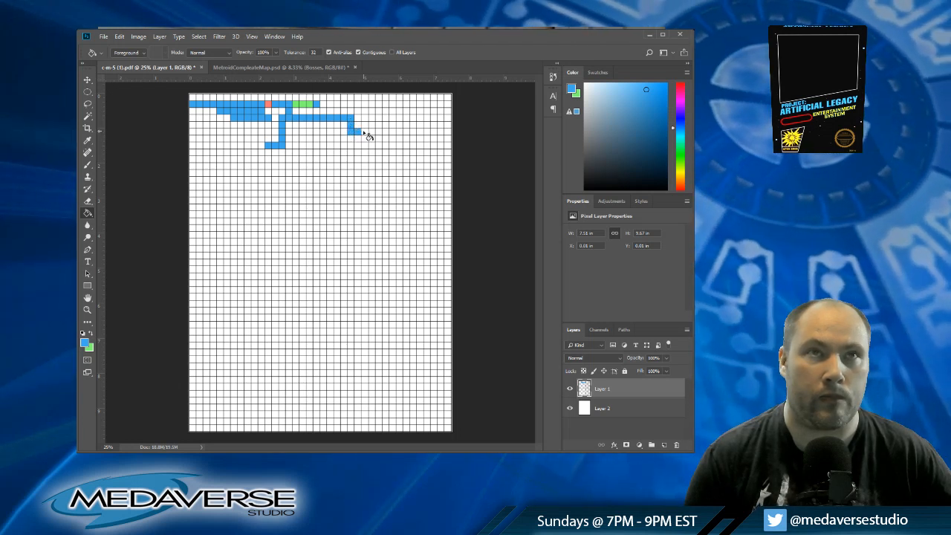
pyautogui.click(364, 131)
pyautogui.click(365, 120)
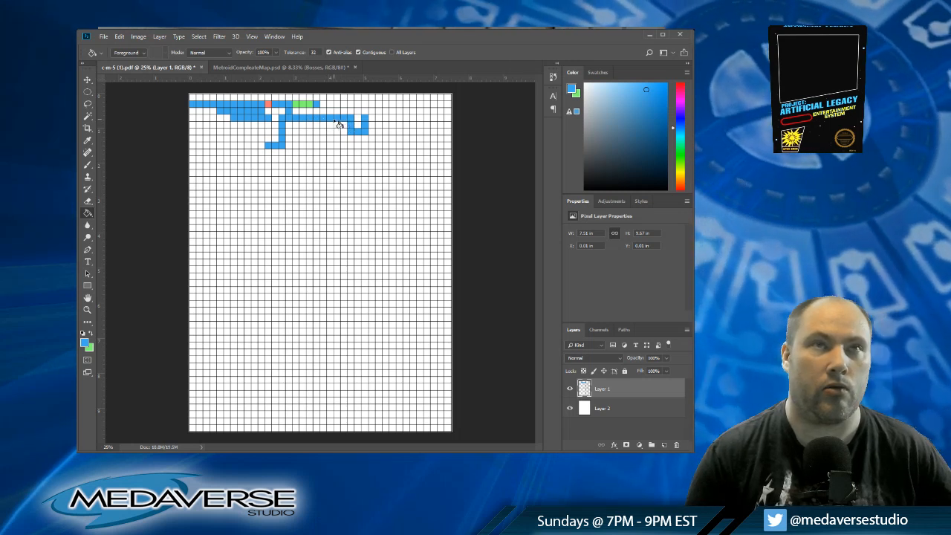
# Step: Drop a blue shaft in column twenty from the fourth-row passage down to the tenth row
pyautogui.click(324, 125)
pyautogui.click(324, 131)
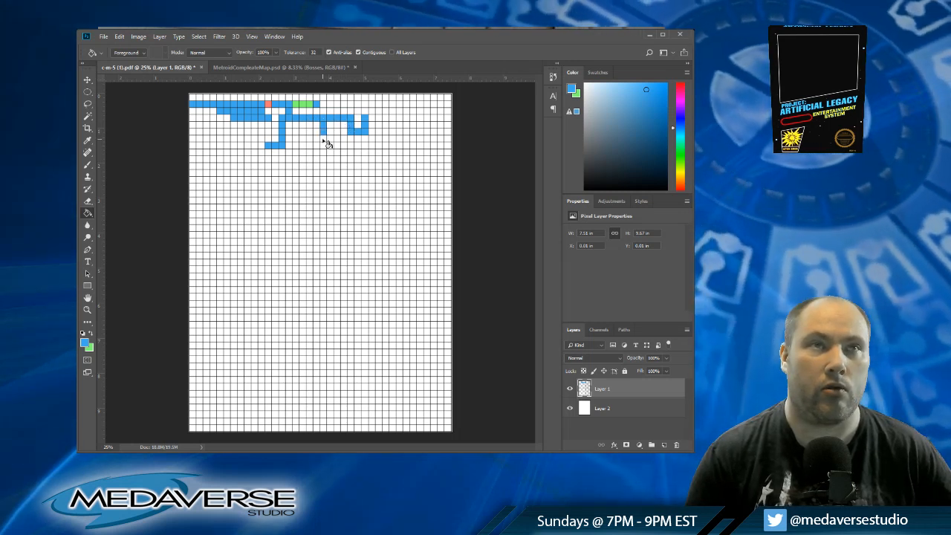
pyautogui.click(324, 139)
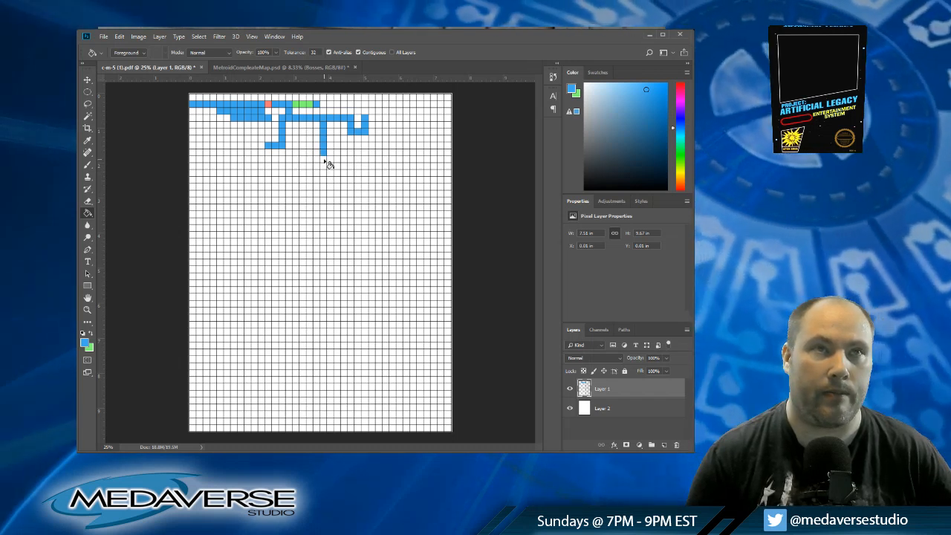
pyautogui.click(321, 153)
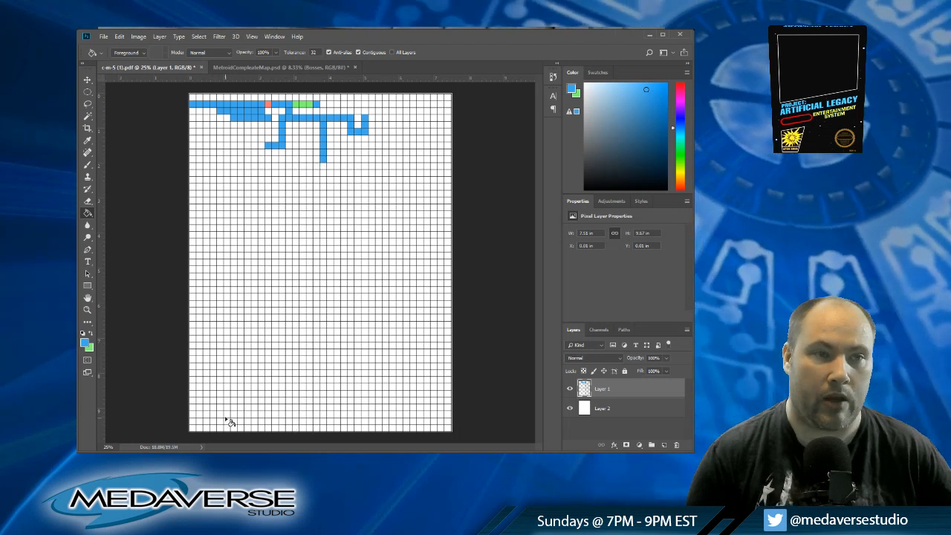
# Step: Extend the eighth row's blue passage to column ten with one cell below it, and raise a shaft in column eleven to the sixth row
pyautogui.click(255, 146)
pyautogui.click(255, 152)
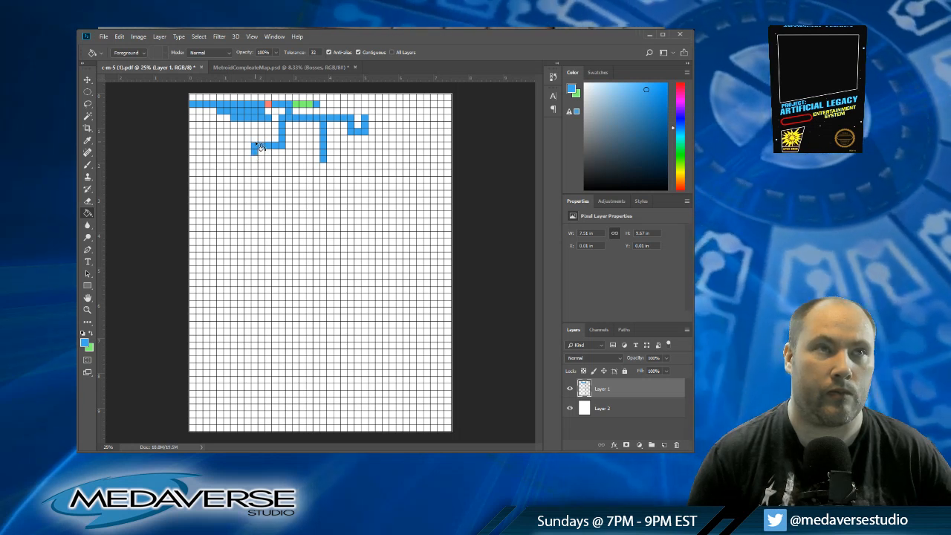
pyautogui.click(262, 139)
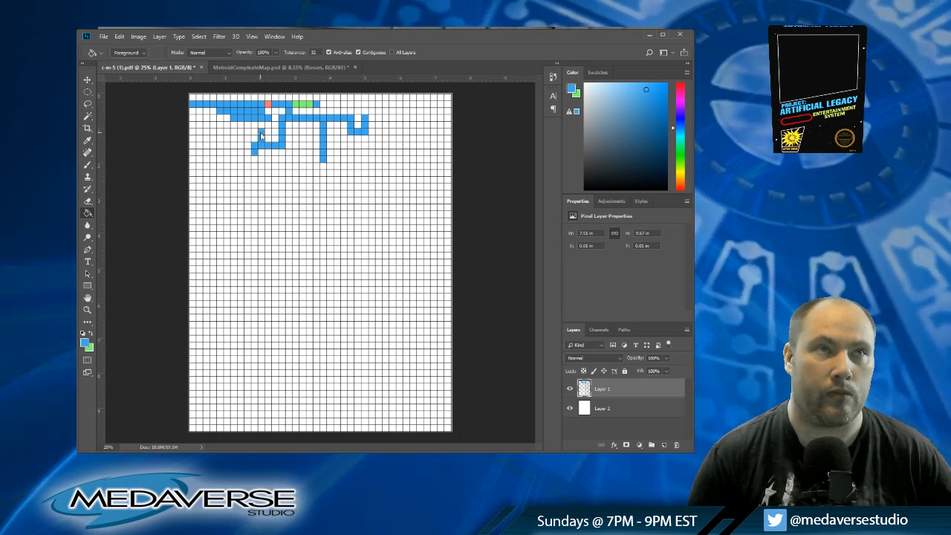
pyautogui.click(262, 133)
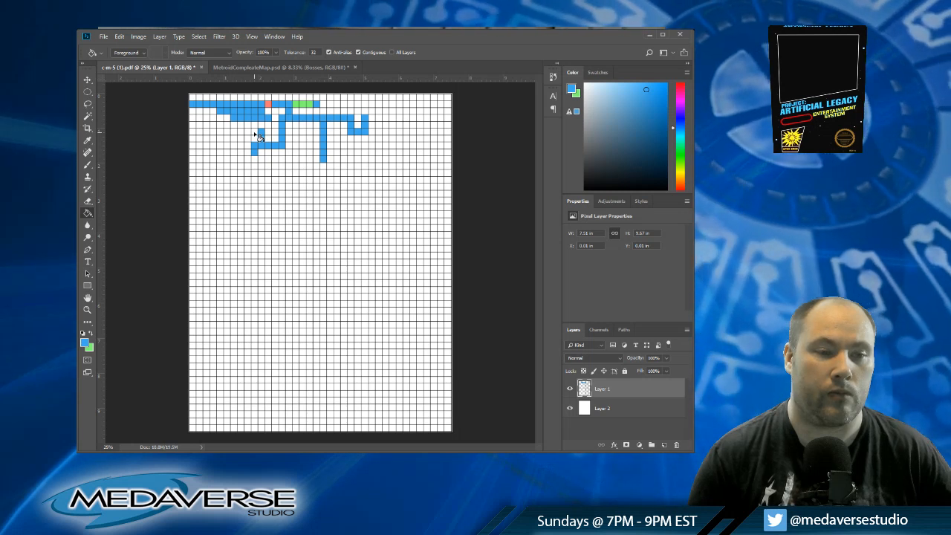
# Step: Continue the blue passage along the sixth row to column eight and lower it to the eighth row
pyautogui.click(255, 133)
pyautogui.click(248, 133)
pyautogui.click(241, 133)
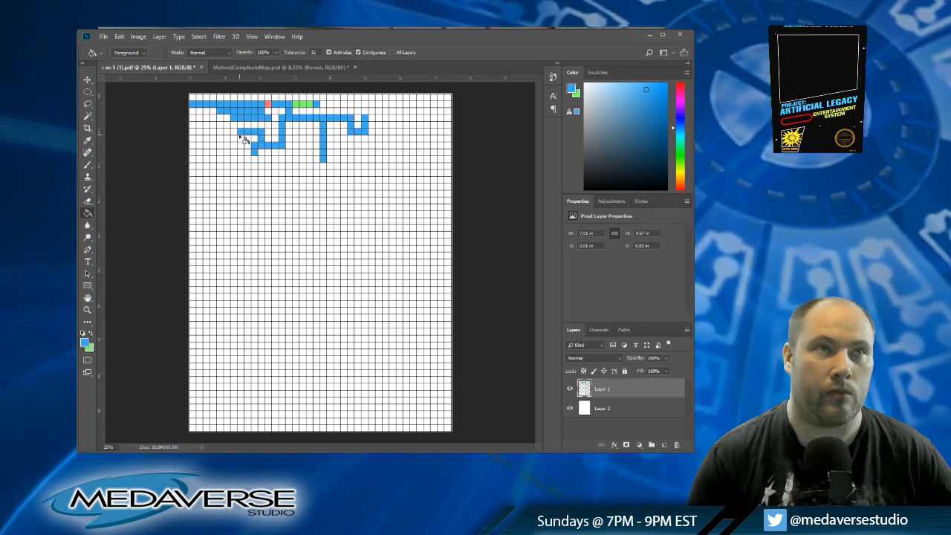
pyautogui.click(240, 146)
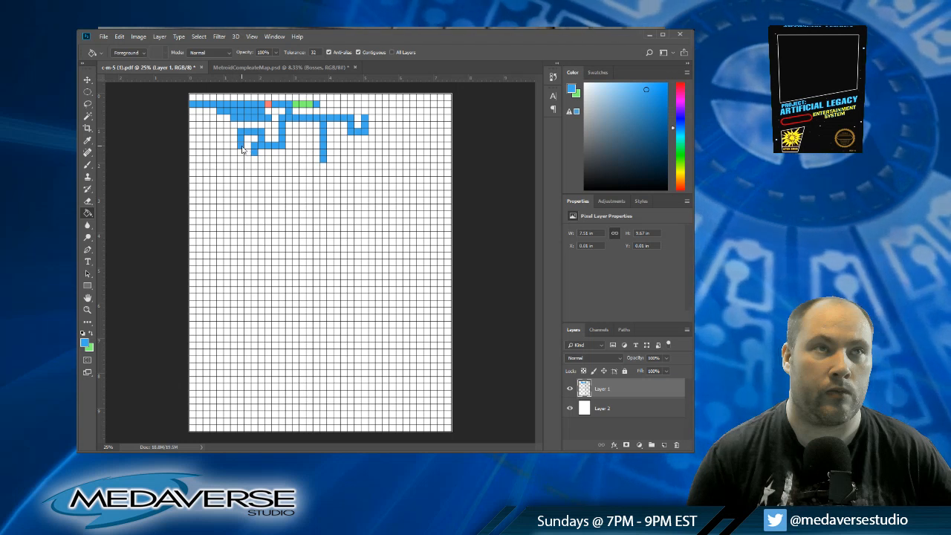
# Step: Run the blue passage along the eighth row to column five and raise it to the sixth row
pyautogui.click(234, 147)
pyautogui.click(228, 146)
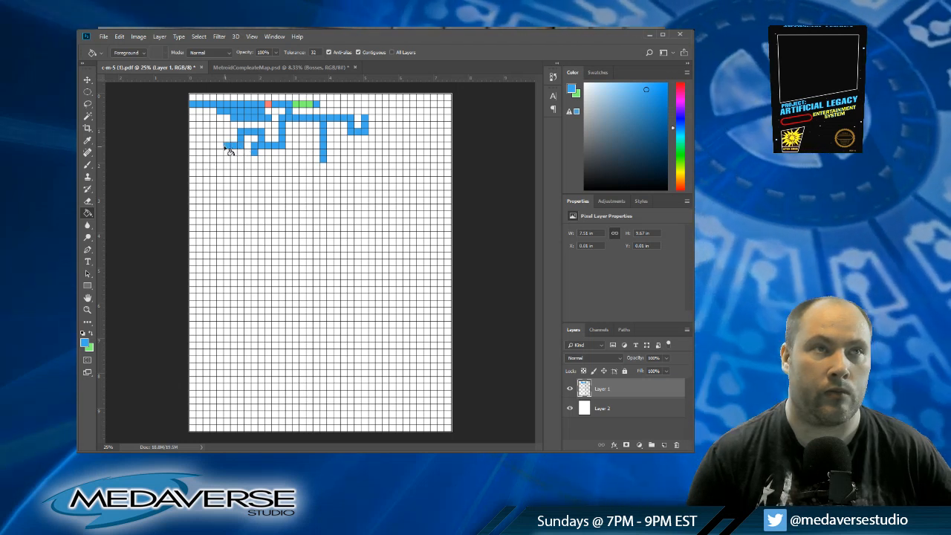
pyautogui.click(221, 145)
pyautogui.click(220, 139)
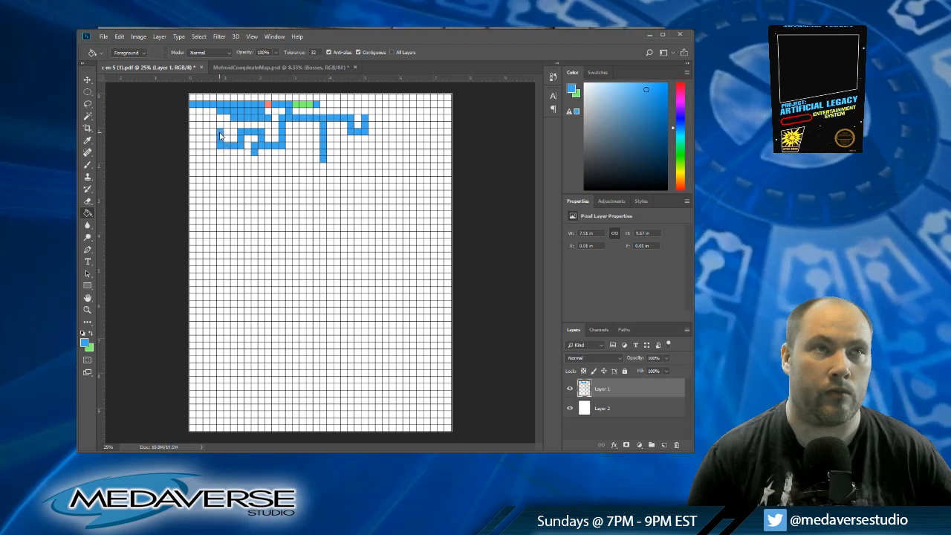
# Step: Carry the blue passage along the sixth row to column two and drop it down to the eleventh row
pyautogui.click(214, 133)
pyautogui.click(206, 133)
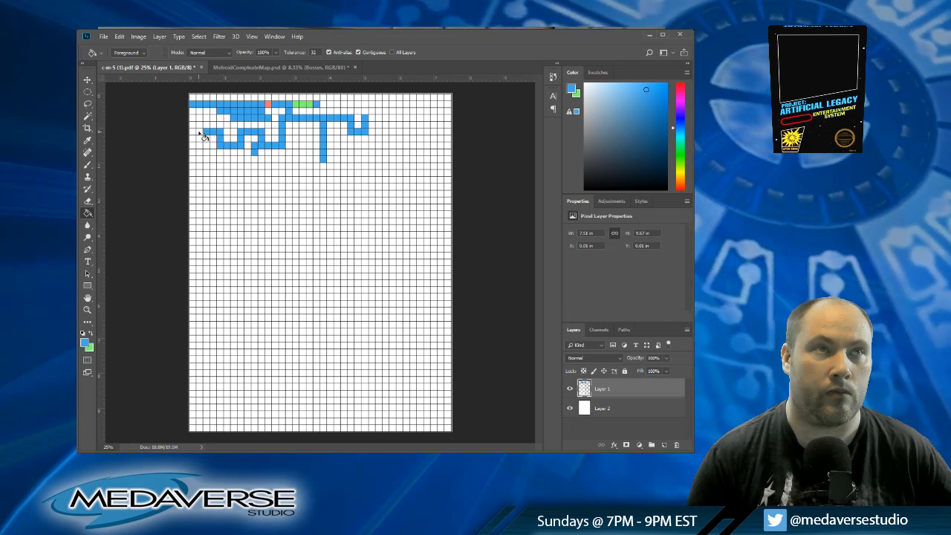
pyautogui.click(199, 133)
pyautogui.click(200, 140)
pyautogui.click(199, 146)
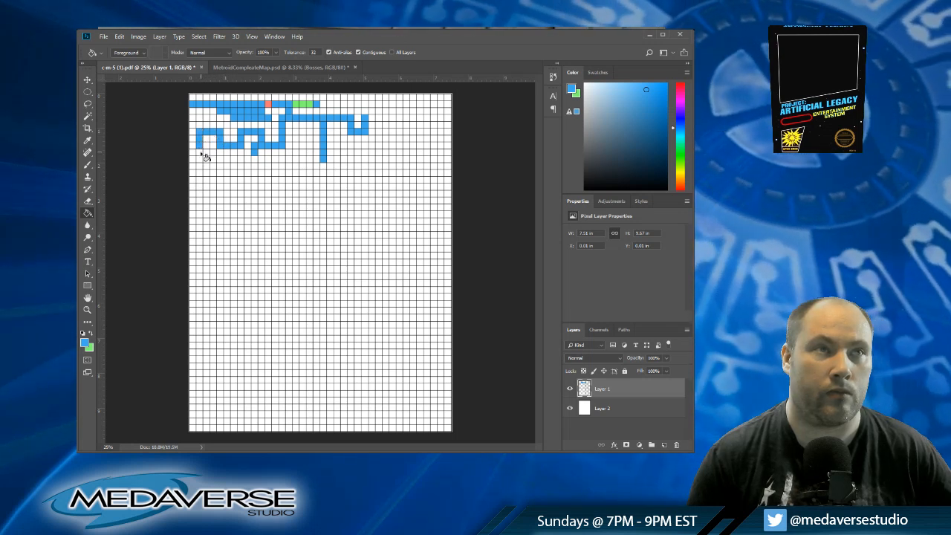
pyautogui.click(199, 151)
pyautogui.click(199, 158)
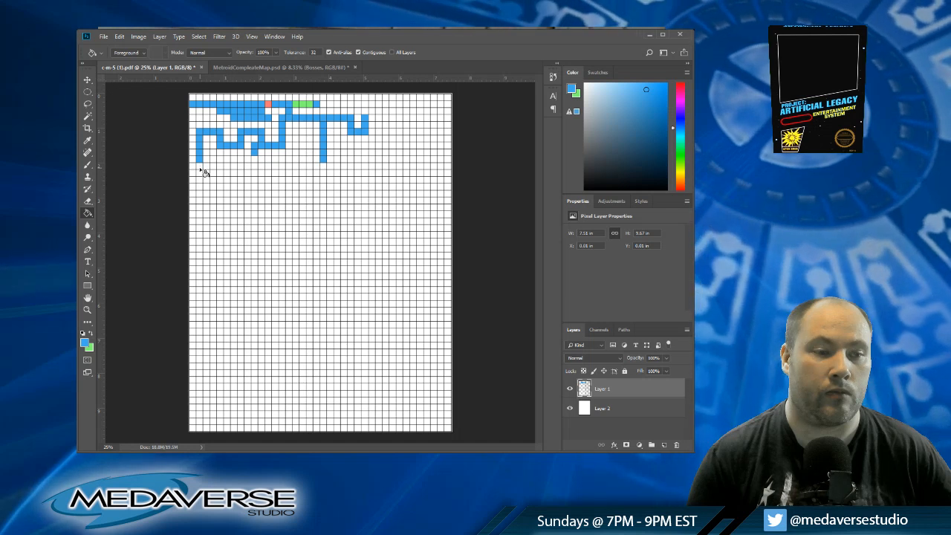
pyautogui.click(199, 165)
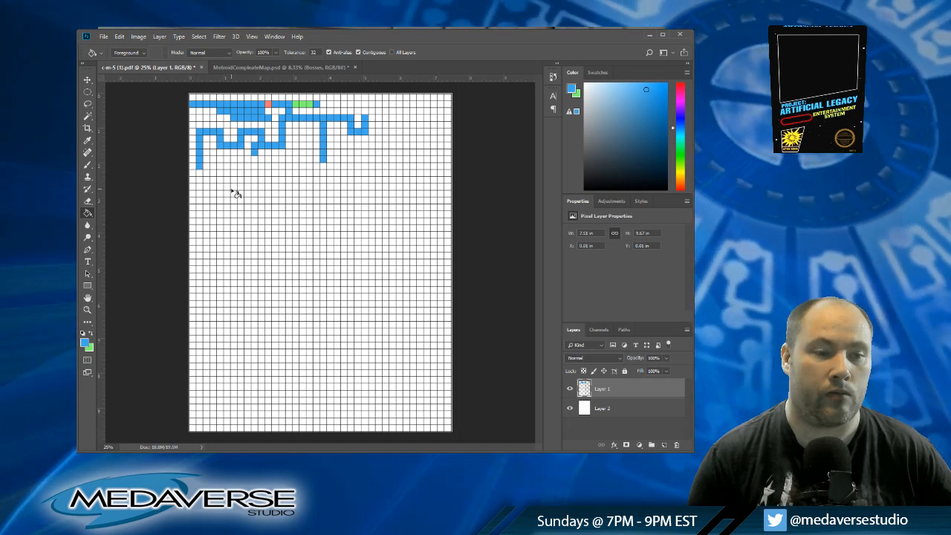
# Step: Extend the blue passage along the eleventh row to column six and add a cell below its end
pyautogui.click(206, 166)
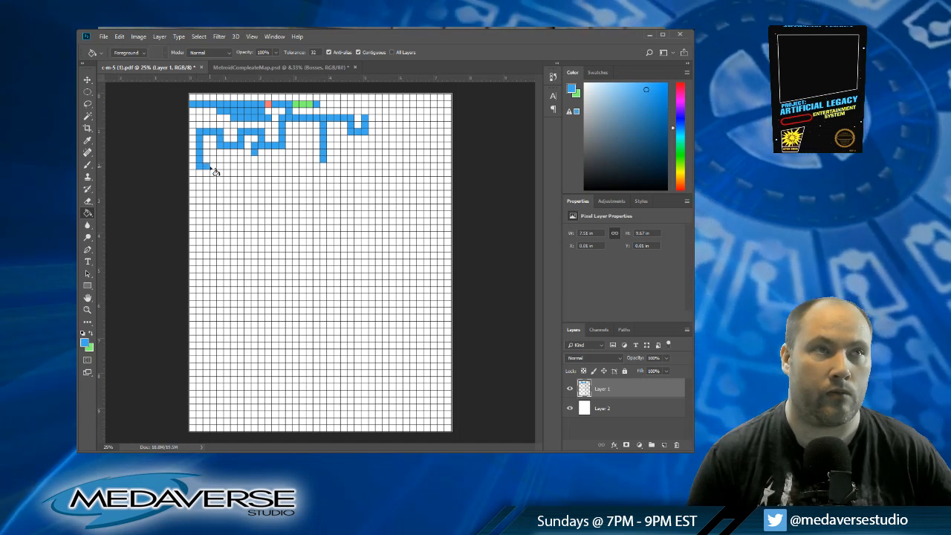
pyautogui.click(213, 166)
pyautogui.click(220, 166)
pyautogui.click(227, 165)
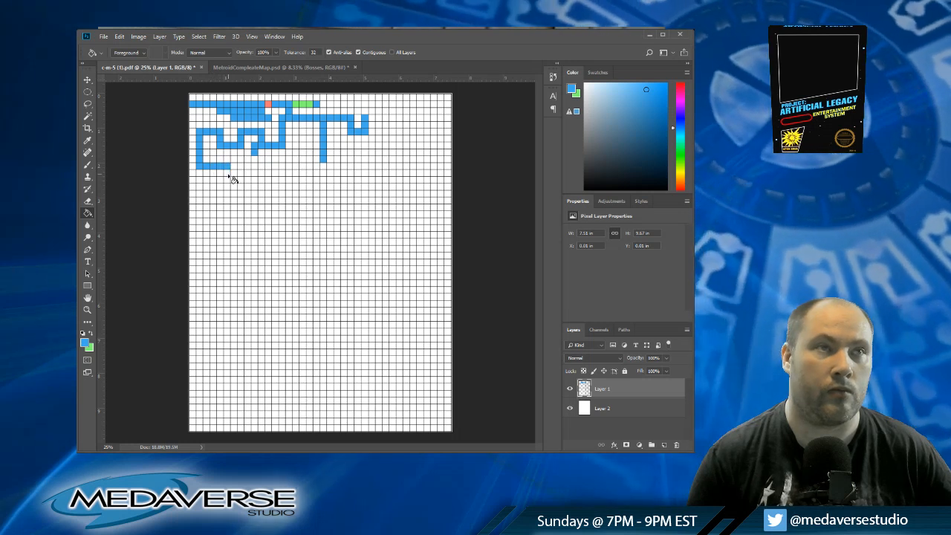
pyautogui.click(228, 173)
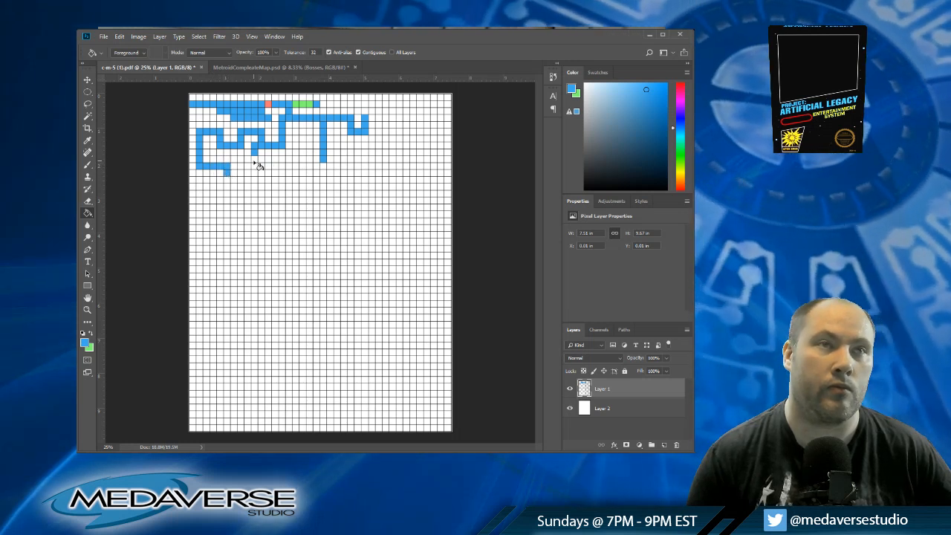
# Step: Lengthen the blue shaft in column ten down to the twentieth row
pyautogui.click(254, 167)
pyautogui.click(255, 174)
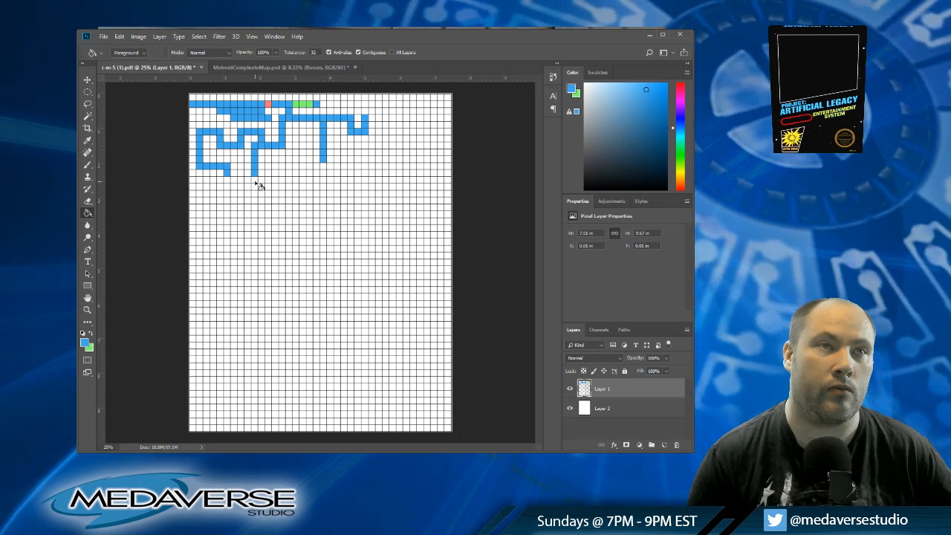
pyautogui.click(255, 180)
pyautogui.click(254, 186)
pyautogui.click(255, 193)
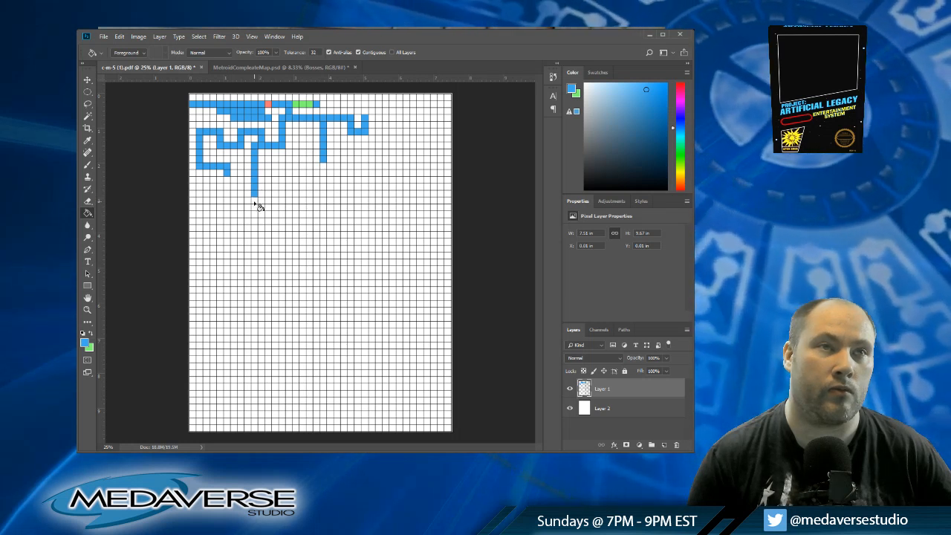
pyautogui.click(255, 200)
pyautogui.click(255, 206)
pyautogui.click(254, 213)
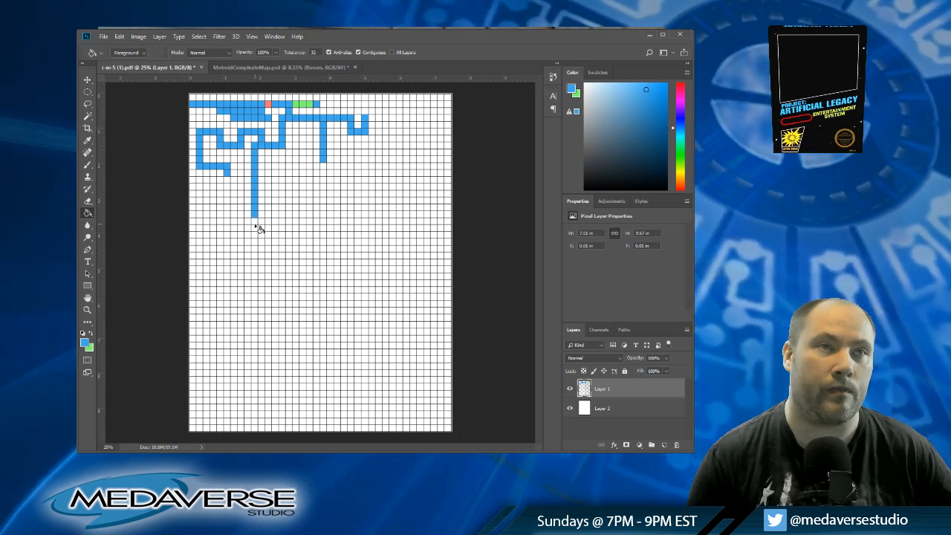
pyautogui.click(255, 220)
pyautogui.click(255, 227)
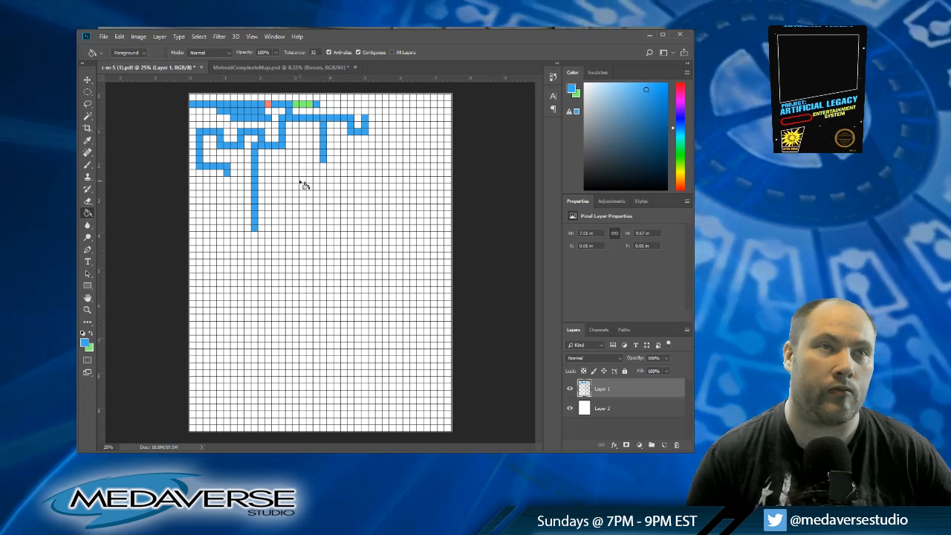
# Step: Branch the column-ten shaft along the thirteenth row into a three-by-three blue room across columns thirteen to fifteen, rows eleven to thirteen
pyautogui.click(262, 180)
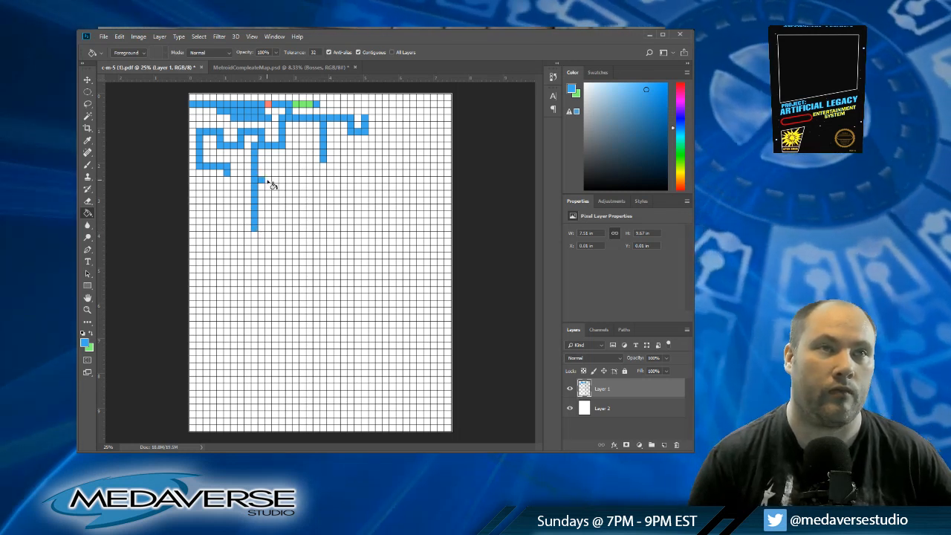
pyautogui.click(267, 180)
pyautogui.click(275, 180)
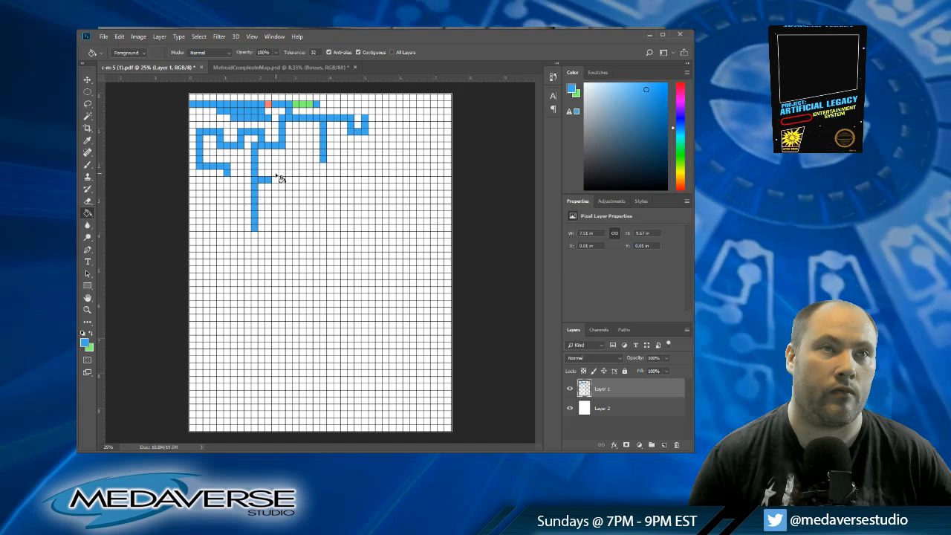
pyautogui.click(274, 173)
pyautogui.click(281, 180)
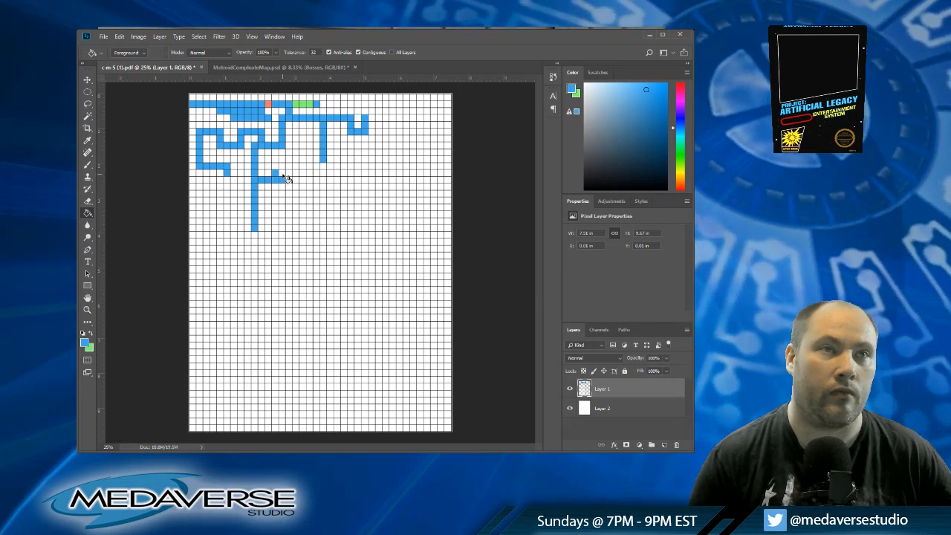
pyautogui.click(281, 173)
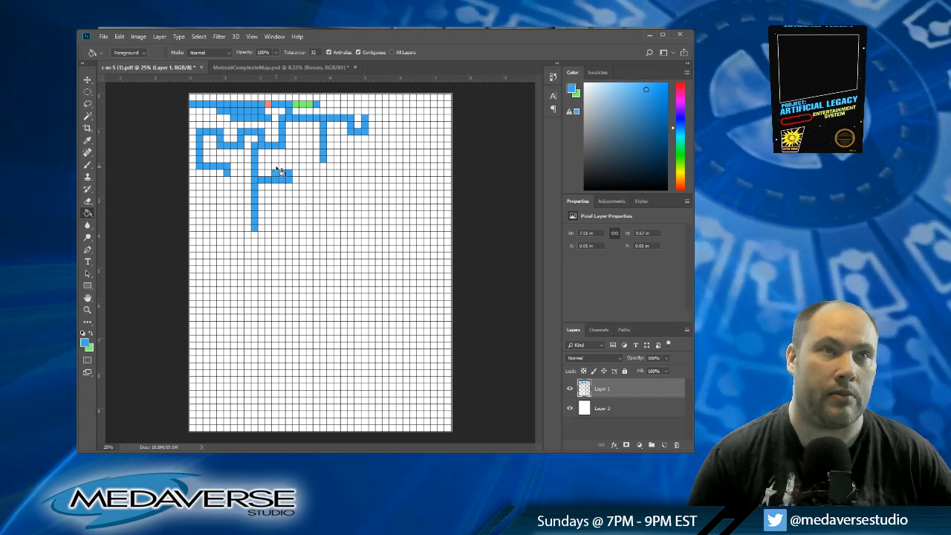
pyautogui.click(277, 167)
pyautogui.click(282, 167)
pyautogui.click(289, 167)
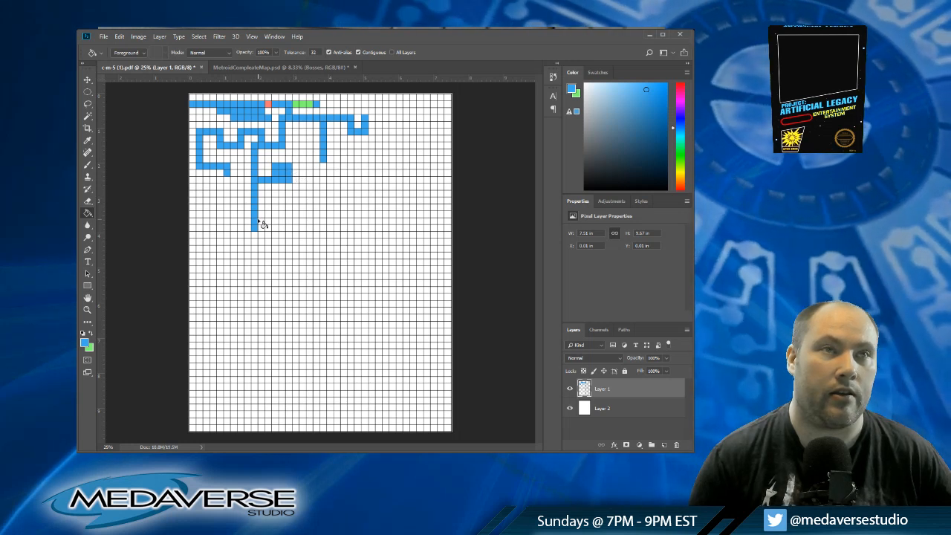
# Step: Lower the column-six passage to the fourteenth row, run it back to column three and down to the sixteenth row
pyautogui.click(227, 186)
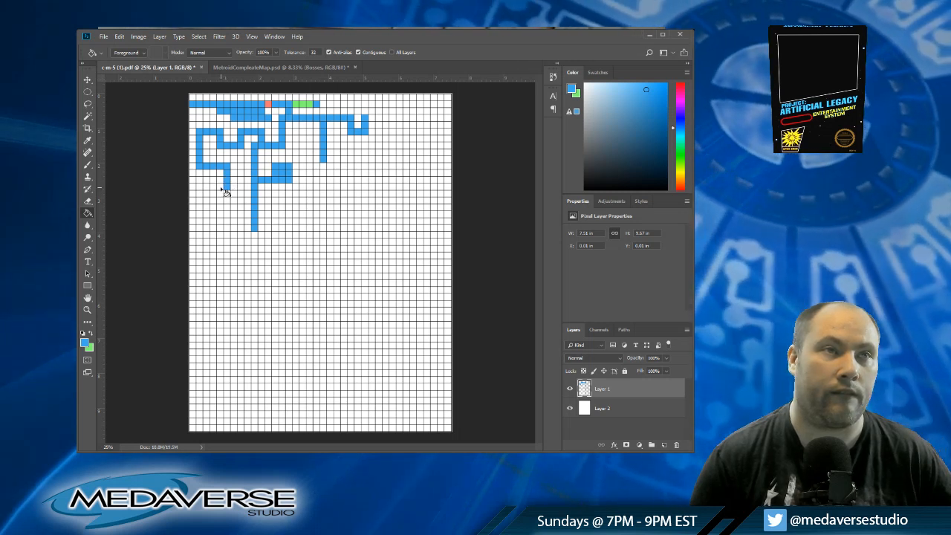
pyautogui.click(220, 187)
pyautogui.click(207, 187)
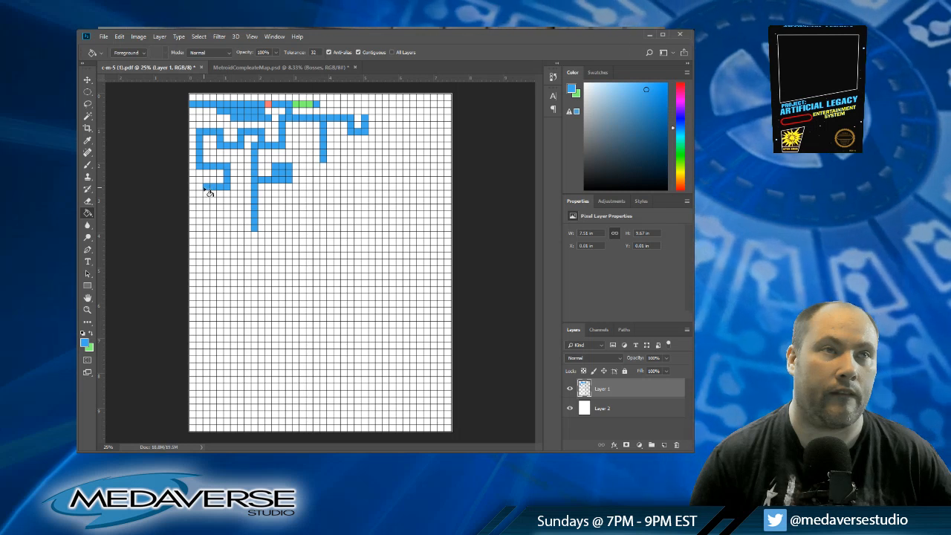
pyautogui.click(207, 194)
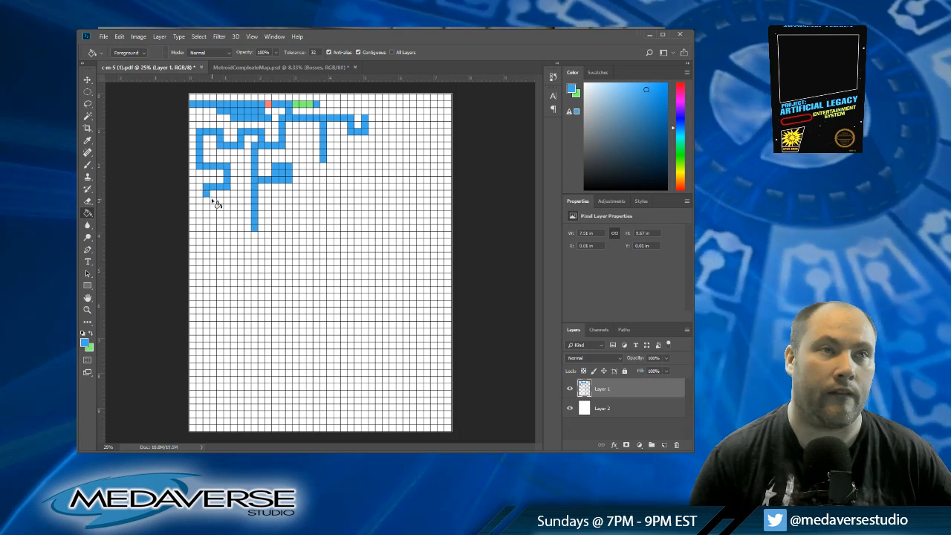
pyautogui.click(208, 200)
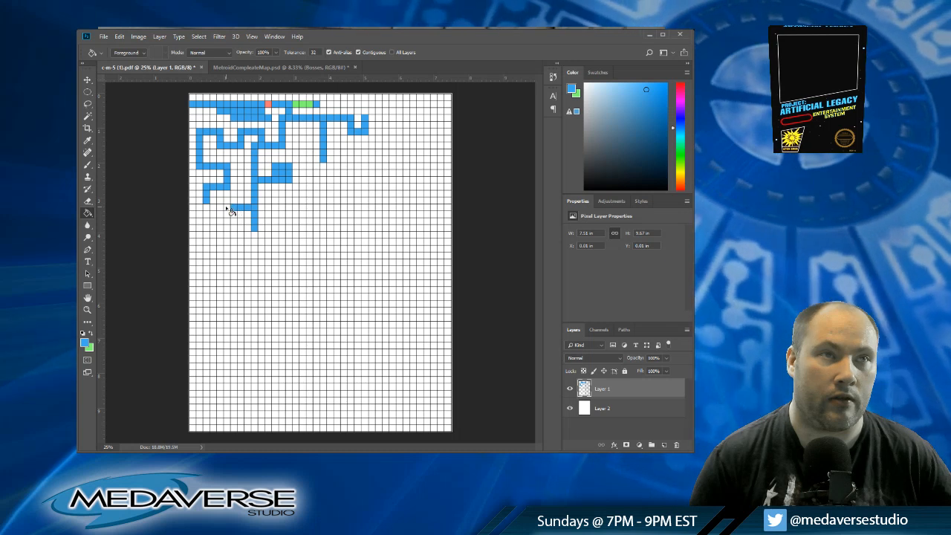
# Step: Extend the two blue row-seventeen branches to columns four and six, lower both ends to row nineteen, and fill column seven, row thirteen
pyautogui.click(228, 208)
pyautogui.click(214, 209)
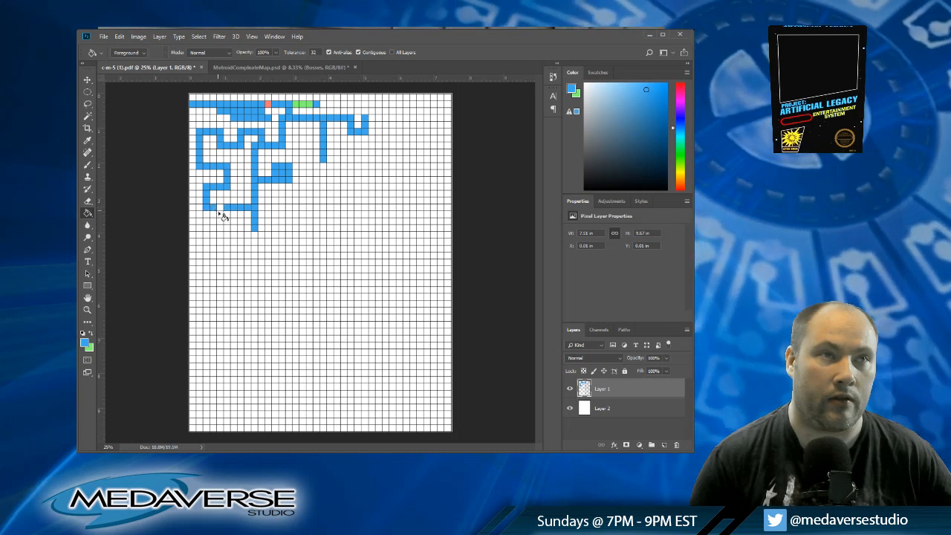
pyautogui.click(214, 215)
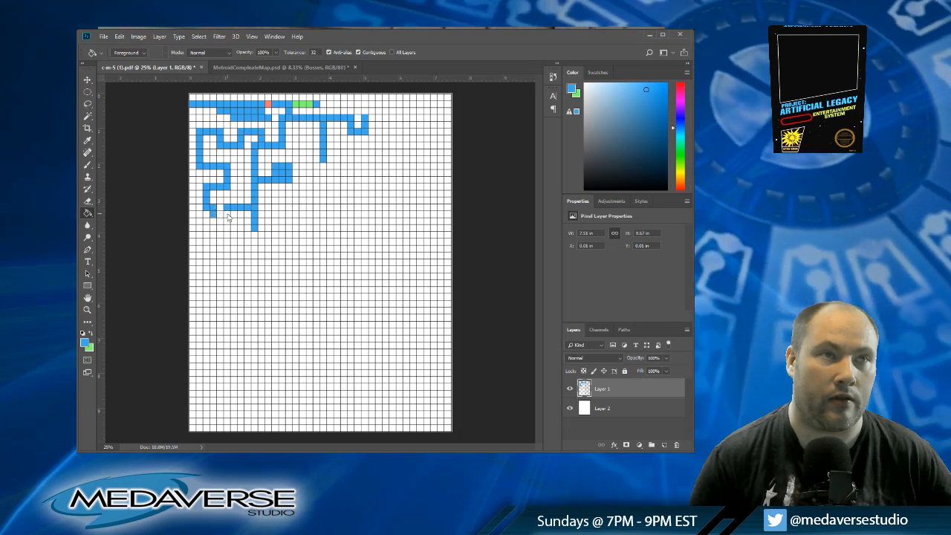
pyautogui.click(213, 221)
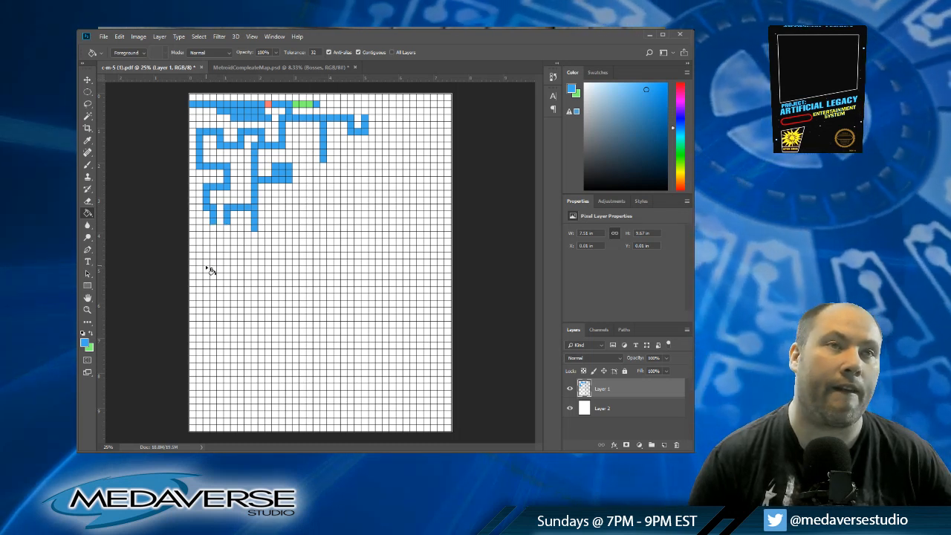
pyautogui.click(235, 182)
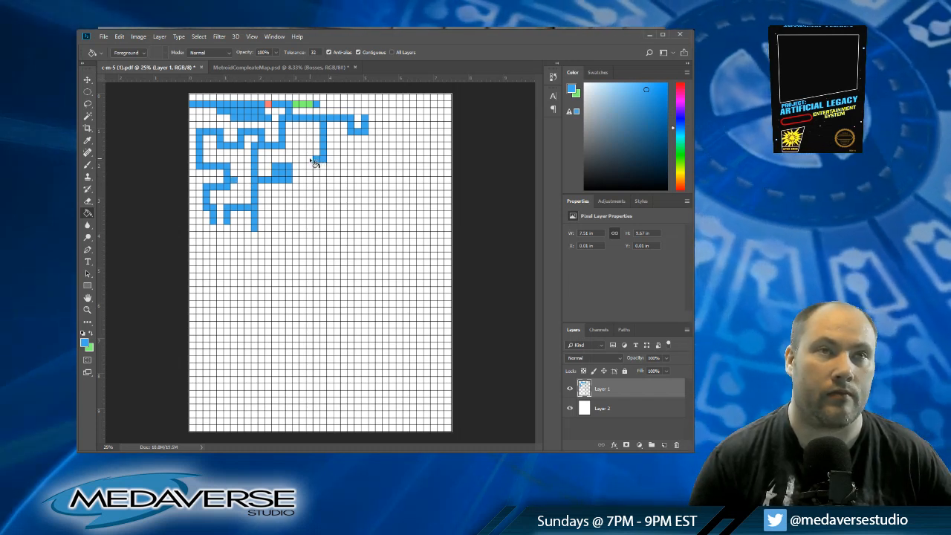
# Step: Branch a blue passage from the column-twenty shaft along the tenth row to column seventeen and down to the thirteenth row
pyautogui.click(310, 161)
pyautogui.click(303, 159)
pyautogui.click(303, 167)
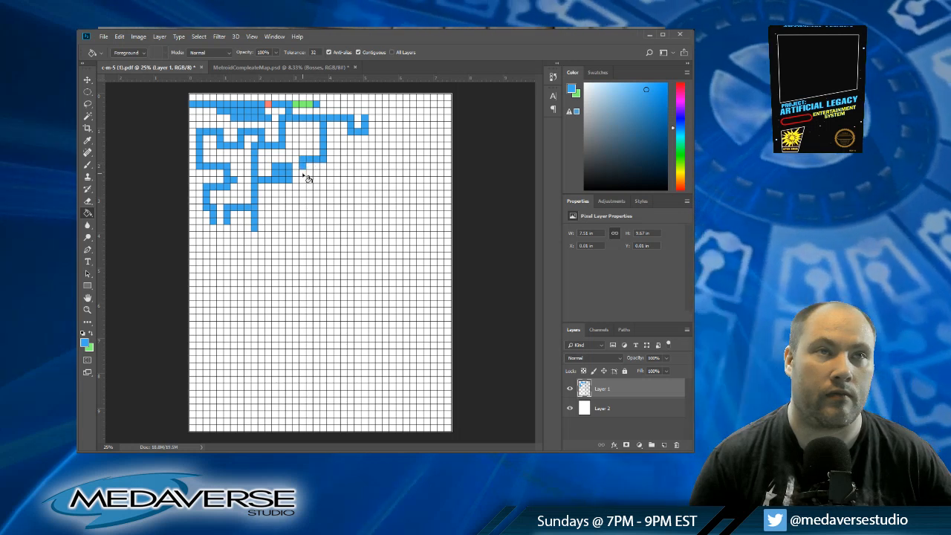
pyautogui.click(303, 179)
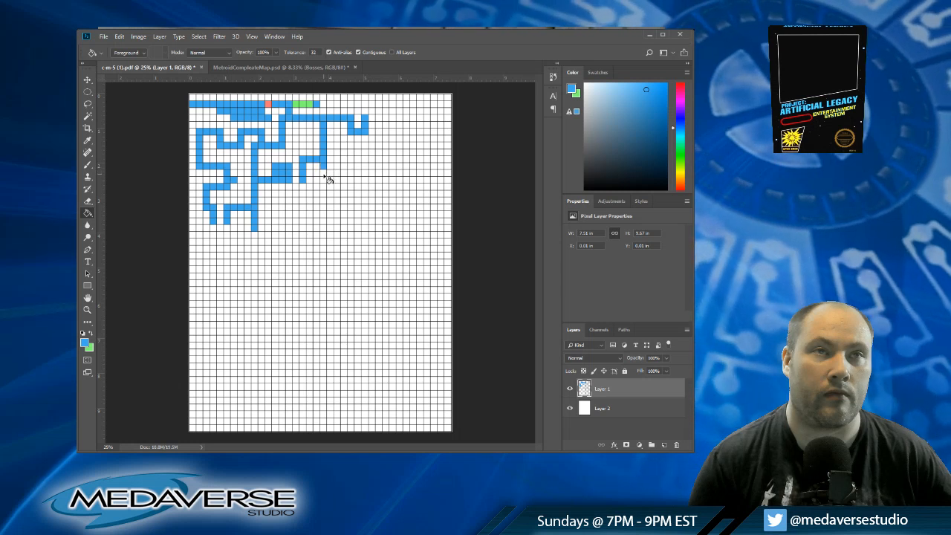
# Step: Lengthen the column-twenty shaft to the twelfth row, run it across to column twenty-three and up to the ninth row
pyautogui.click(324, 174)
pyautogui.click(330, 174)
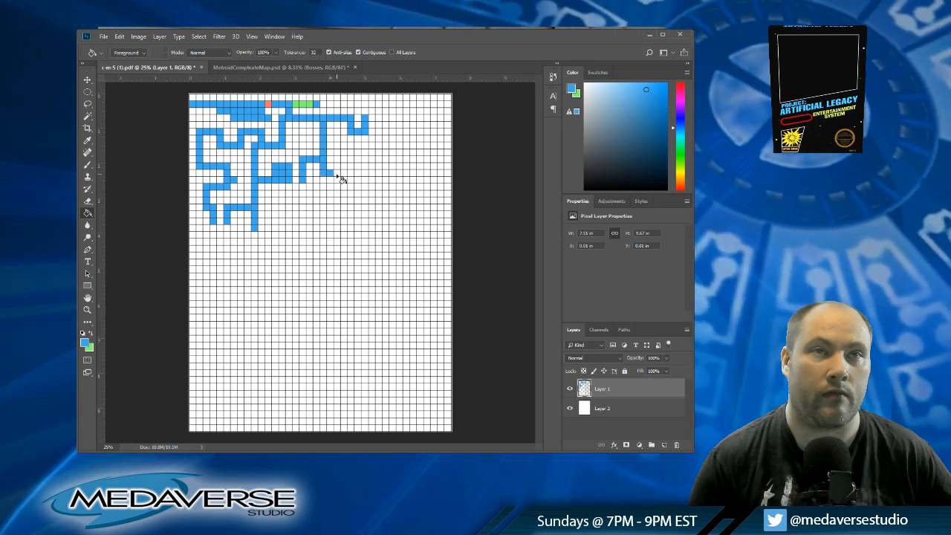
pyautogui.click(337, 173)
pyautogui.click(343, 172)
pyautogui.click(344, 167)
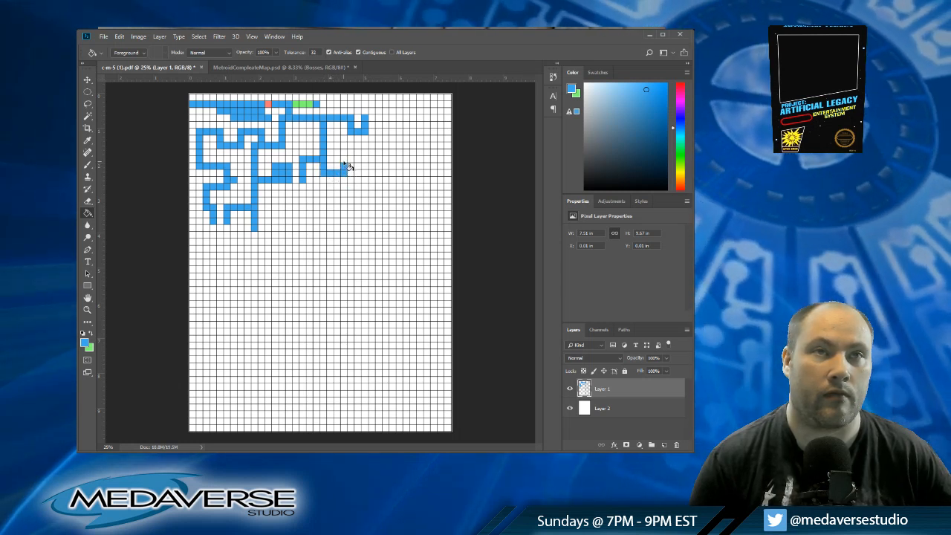
pyautogui.click(345, 161)
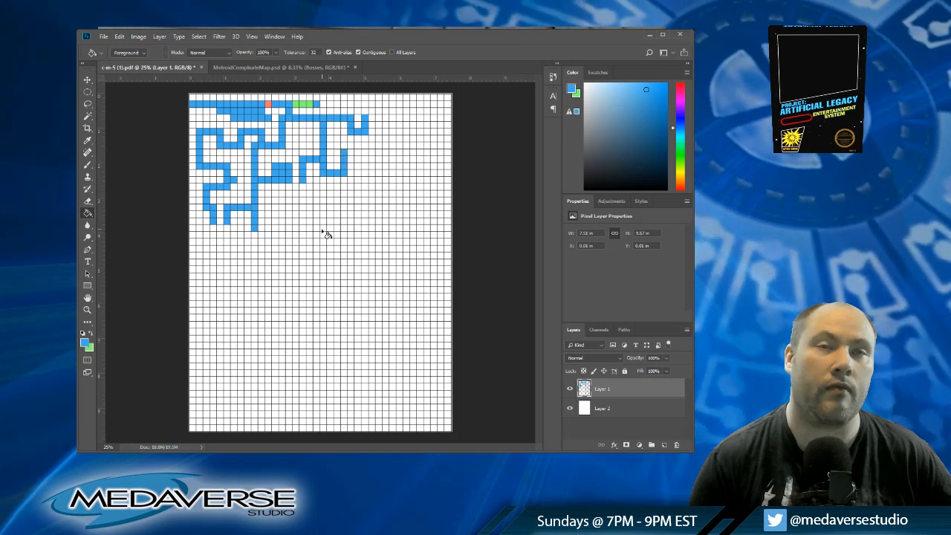
# Step: Add a two-by-two blue room across columns twenty-four and twenty-five, rows nine and ten
pyautogui.click(351, 158)
pyautogui.click(351, 153)
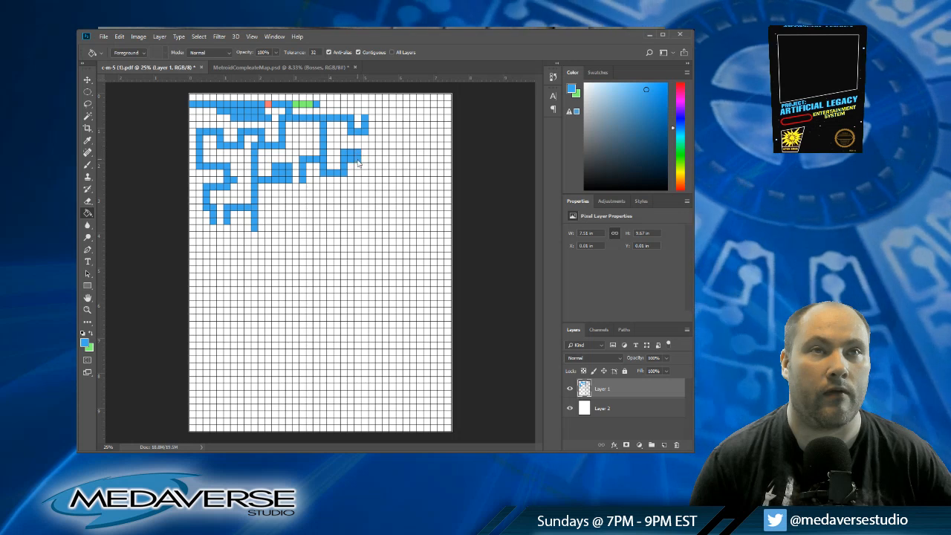
pyautogui.click(358, 157)
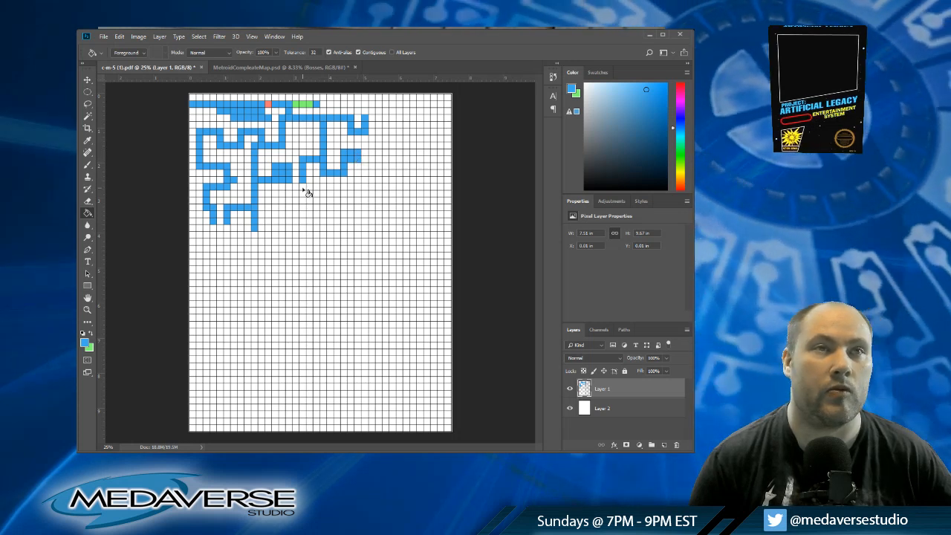
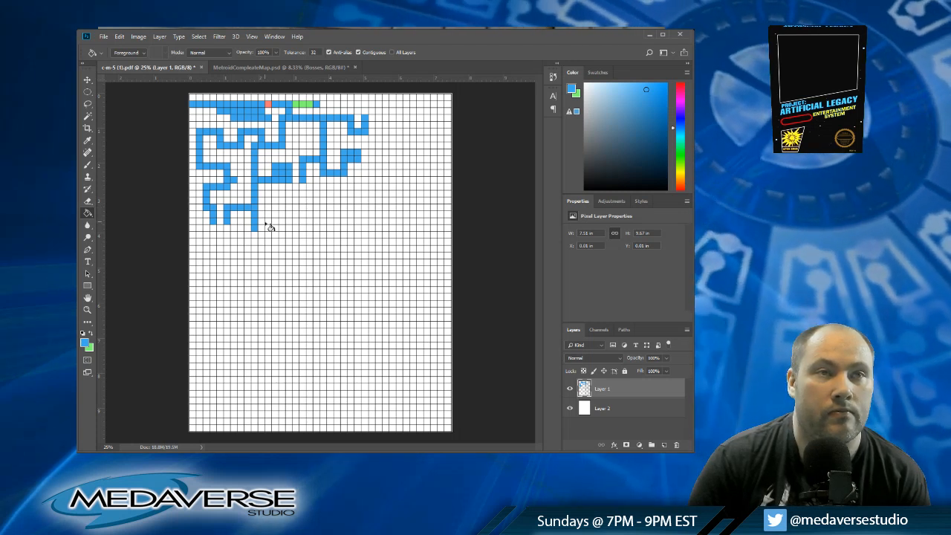
# Step: Extend the blue column-ten shaft along row twenty to column twelve and up to row seventeen
pyautogui.click(262, 228)
pyautogui.click(268, 228)
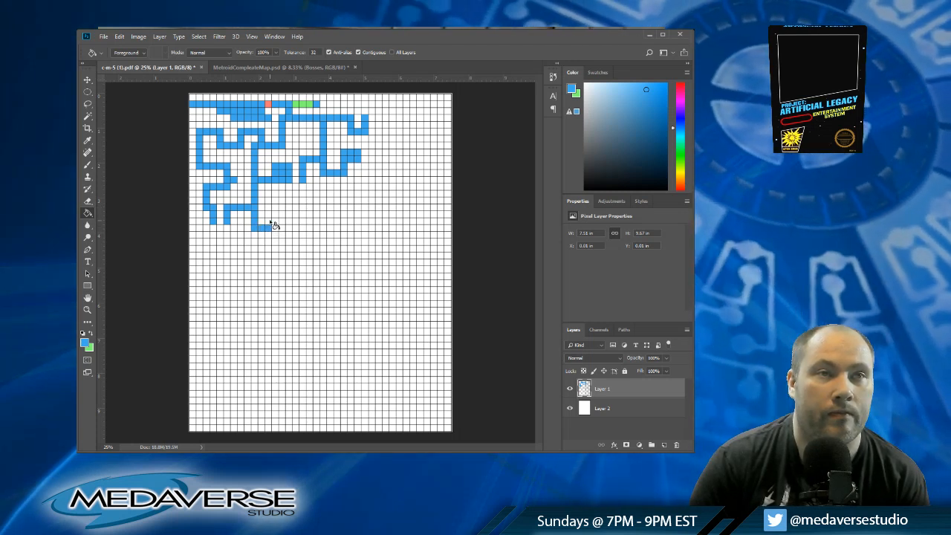
pyautogui.click(269, 221)
pyautogui.click(269, 215)
pyautogui.click(269, 208)
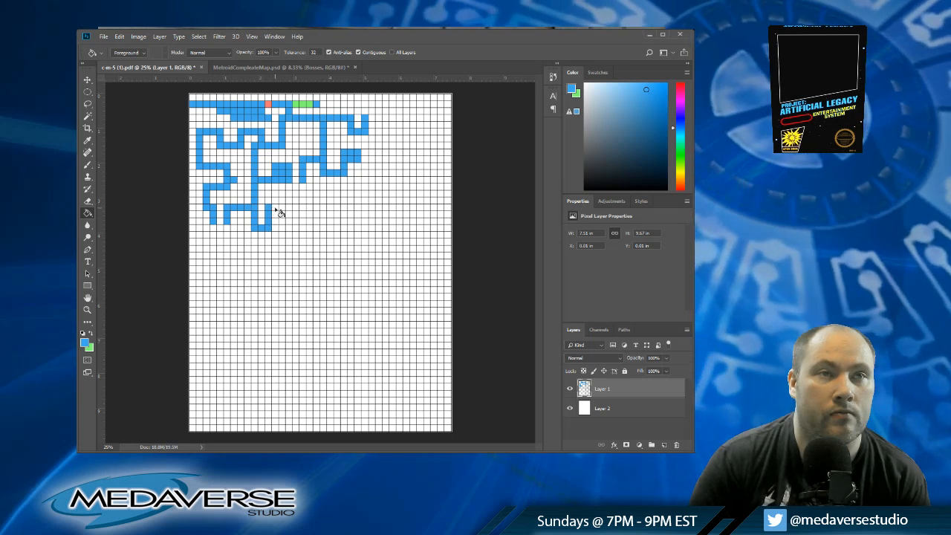
# Step: Run the blue passage along row seventeen from column thirteen to column twenty-two
pyautogui.click(275, 208)
pyautogui.click(283, 208)
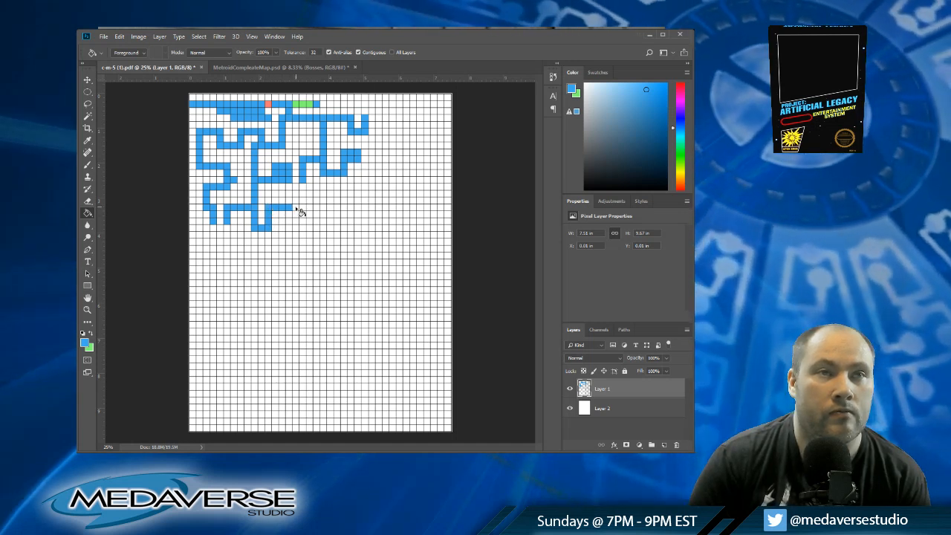
pyautogui.click(296, 209)
pyautogui.click(302, 208)
pyautogui.click(309, 208)
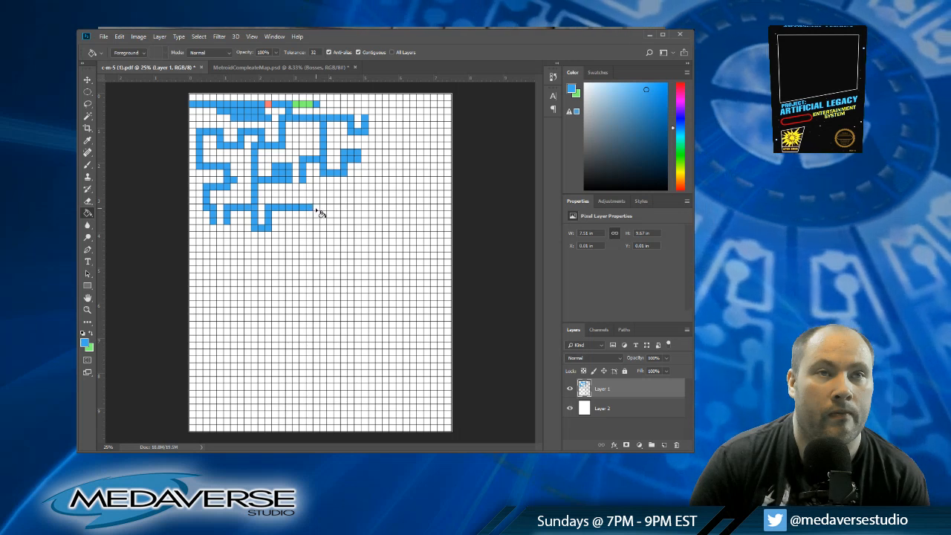
pyautogui.click(316, 208)
pyautogui.click(322, 208)
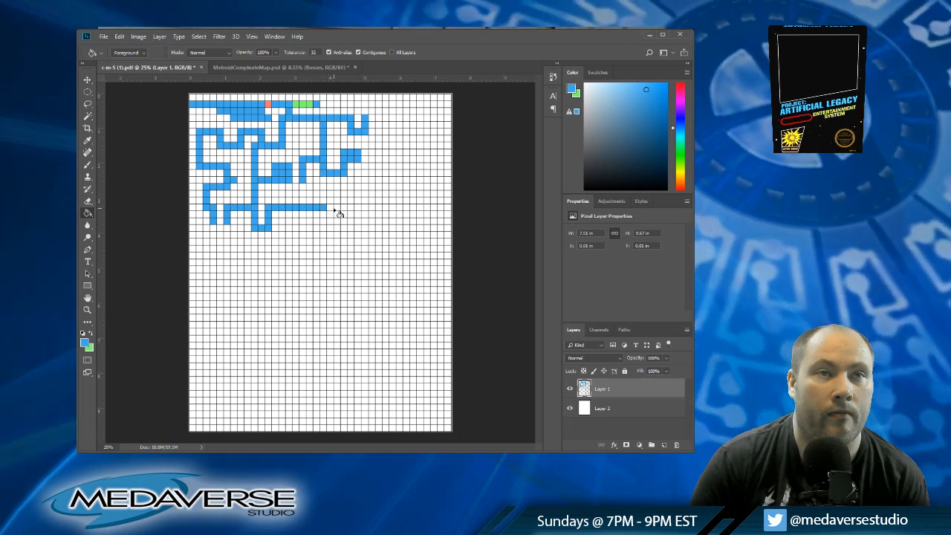
pyautogui.click(329, 208)
pyautogui.click(336, 208)
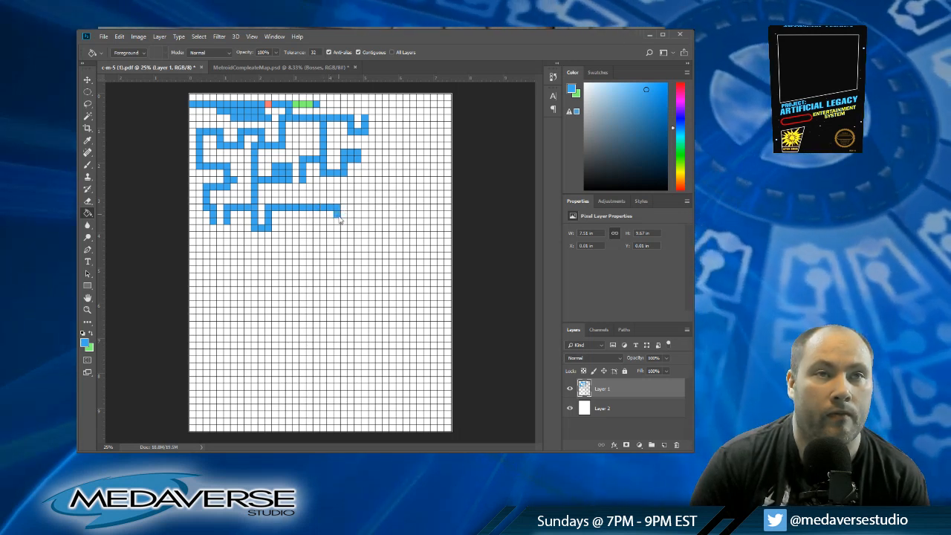
# Step: Wind the blue passage down to row nineteen, back to column nineteen, down to row twenty-one, and across to column twenty-two
pyautogui.click(339, 216)
pyautogui.click(336, 220)
pyautogui.click(330, 221)
pyautogui.click(324, 222)
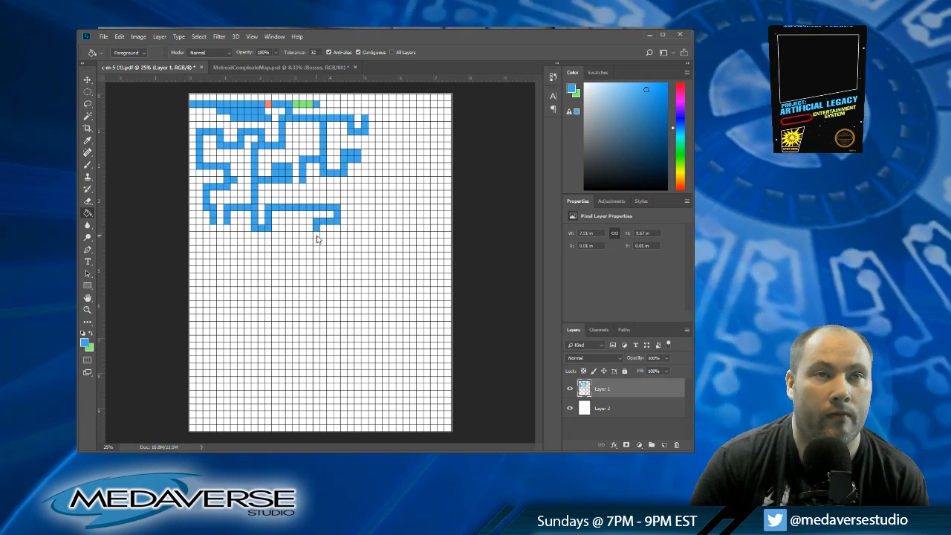
pyautogui.click(317, 236)
pyautogui.click(324, 236)
pyautogui.click(331, 235)
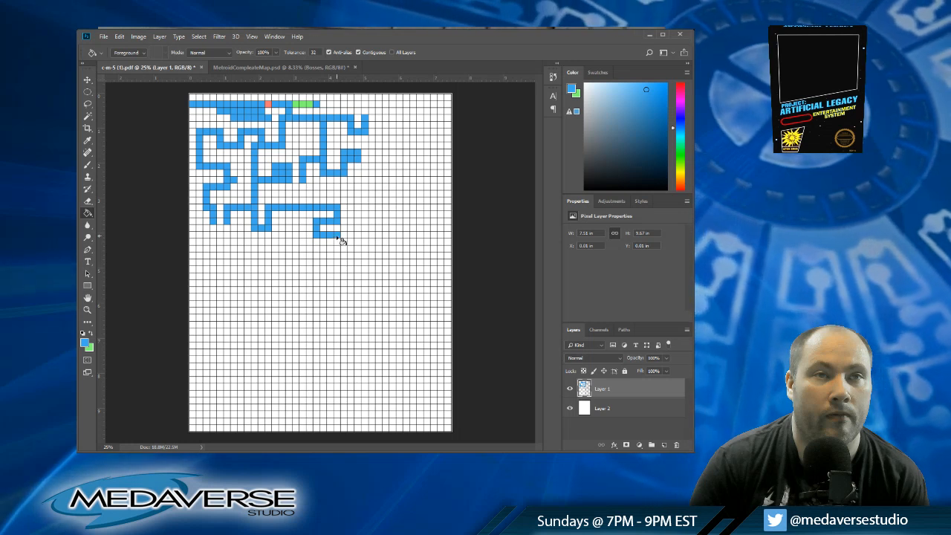
pyautogui.click(336, 236)
# Step: Lower the blue passage in column twenty-two to row twenty-three and run it back to column thirteen
pyautogui.click(336, 243)
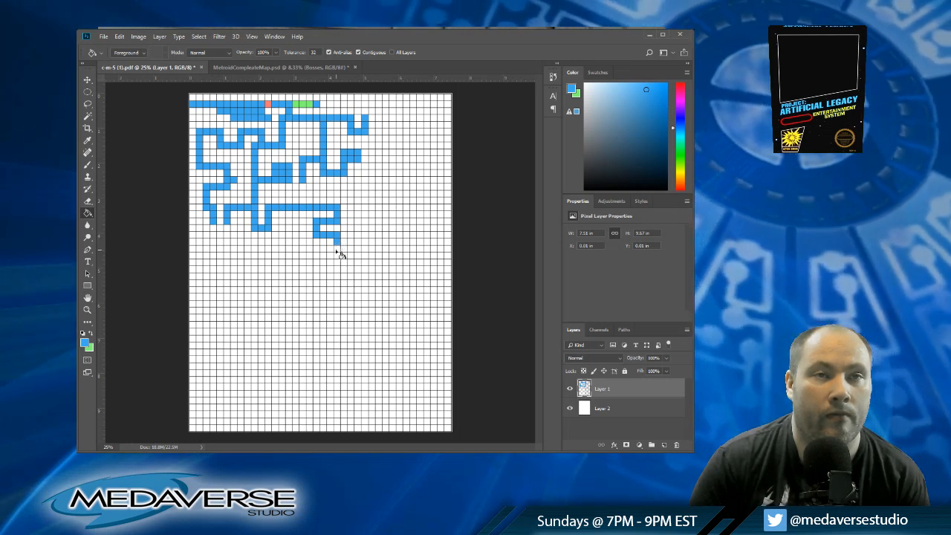
pyautogui.click(335, 249)
pyautogui.click(329, 250)
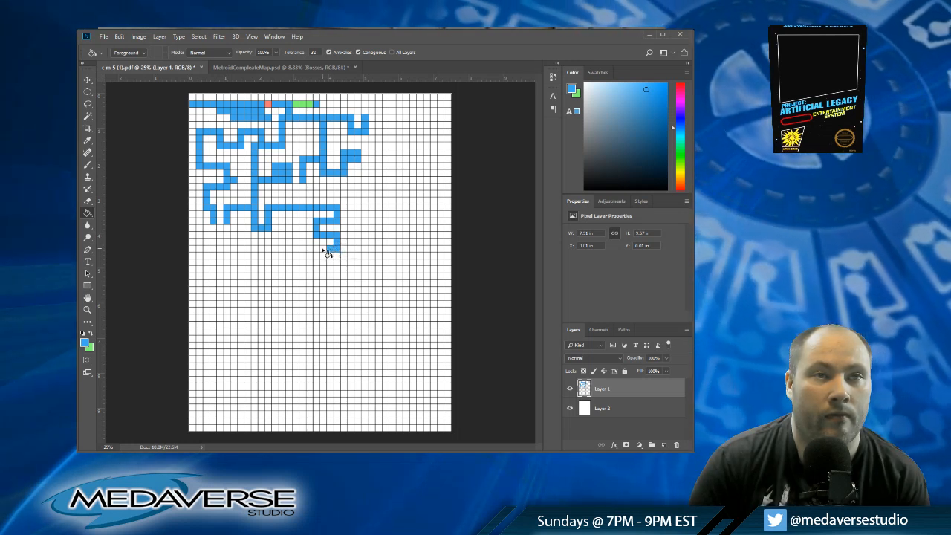
pyautogui.click(321, 251)
pyautogui.click(315, 251)
pyautogui.click(308, 251)
pyautogui.click(302, 252)
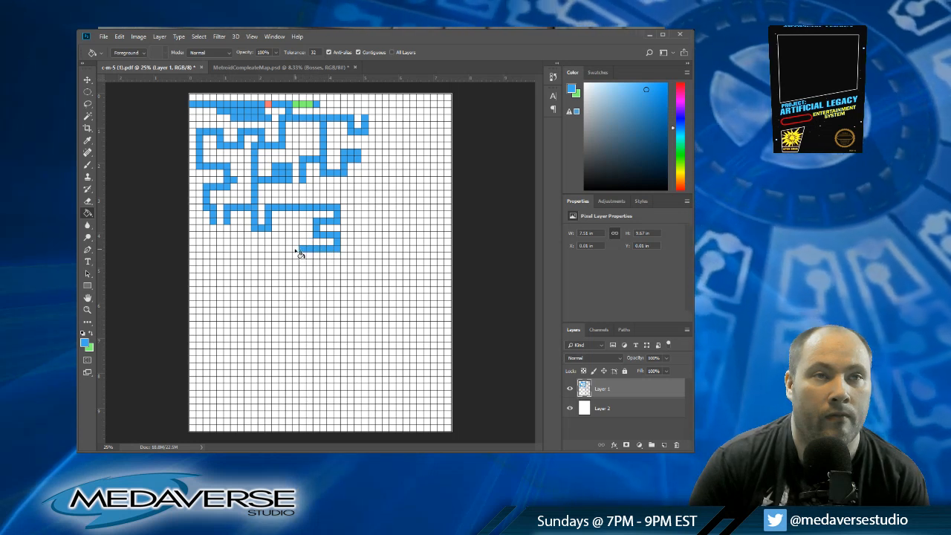
pyautogui.click(293, 253)
pyautogui.click(287, 252)
pyautogui.click(281, 253)
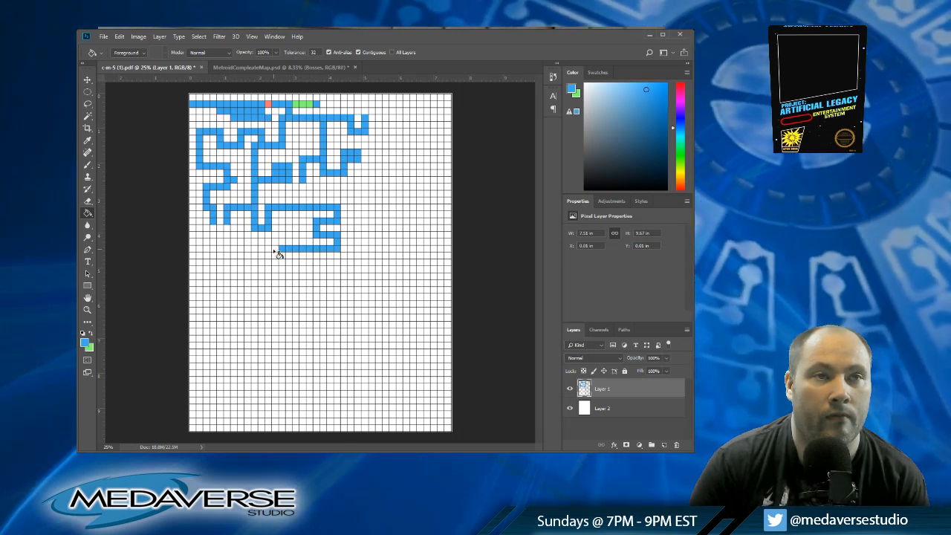
pyautogui.click(274, 252)
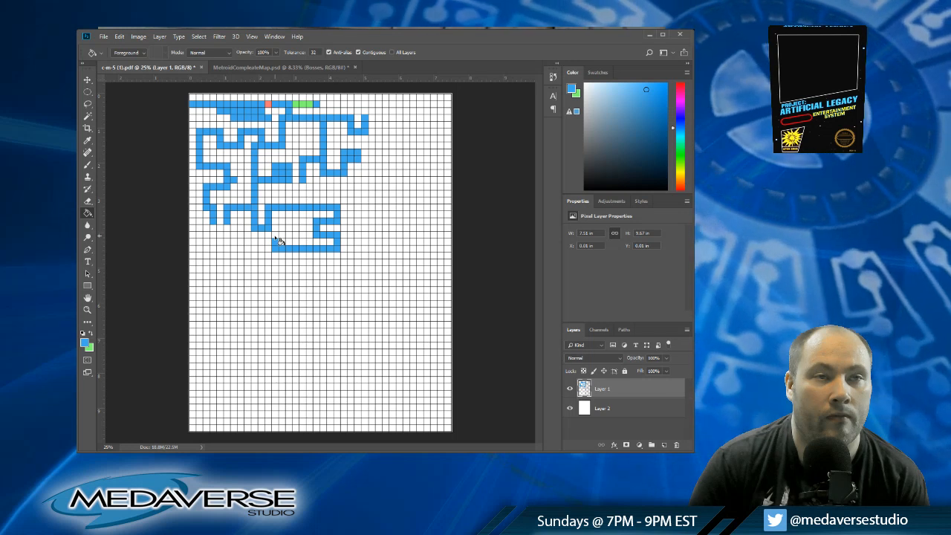
# Step: Coil the blue passage up to row twenty-one, across to column seventeen, up to row nineteen, and back to column fourteen
pyautogui.click(274, 238)
pyautogui.click(282, 237)
pyautogui.click(290, 237)
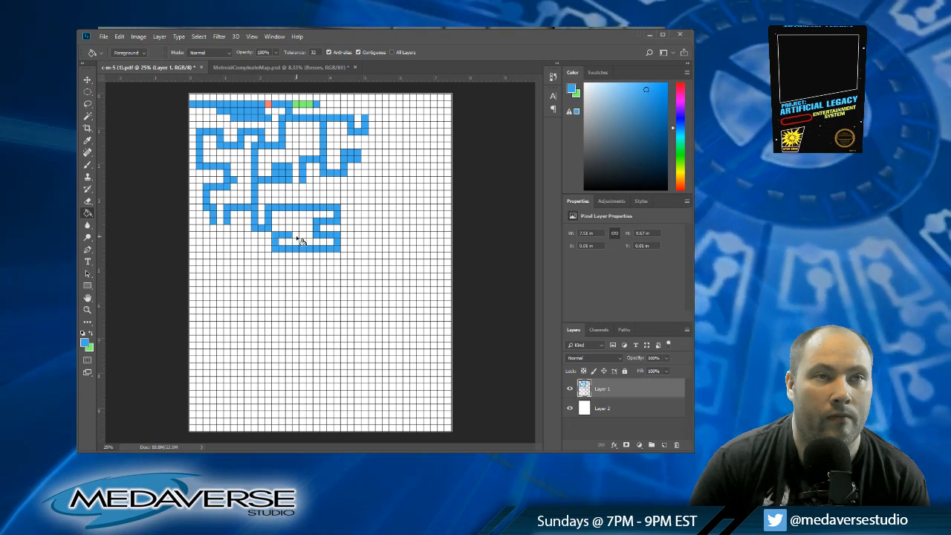
pyautogui.click(296, 237)
pyautogui.click(304, 236)
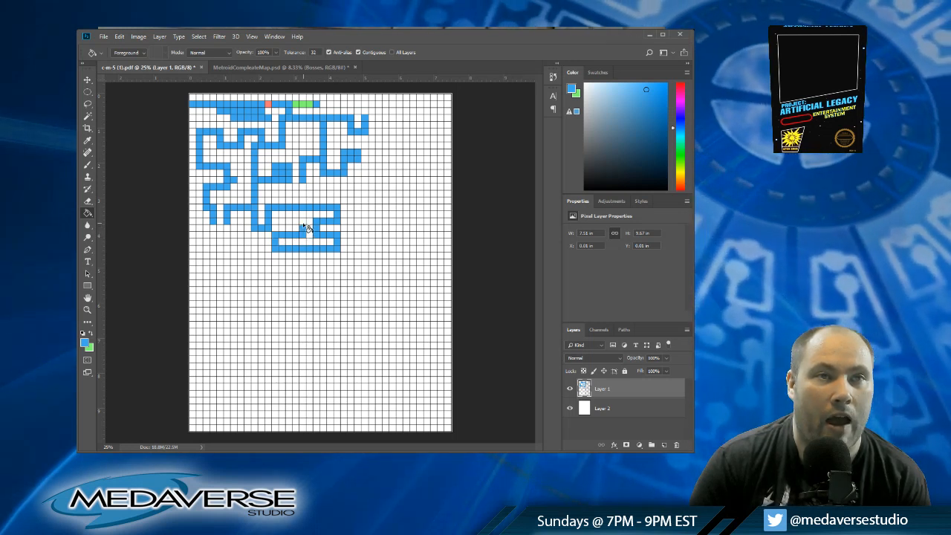
pyautogui.click(294, 226)
pyautogui.click(288, 227)
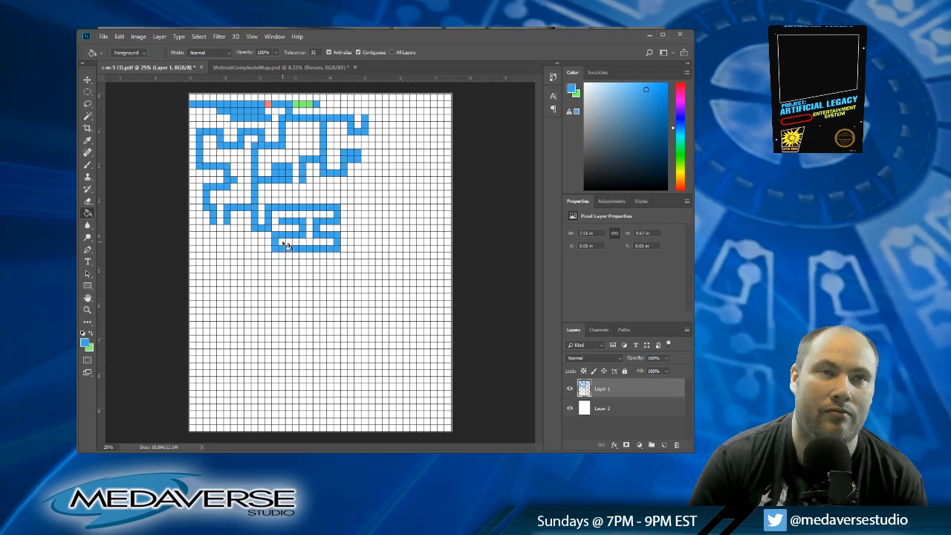
pyautogui.click(283, 246)
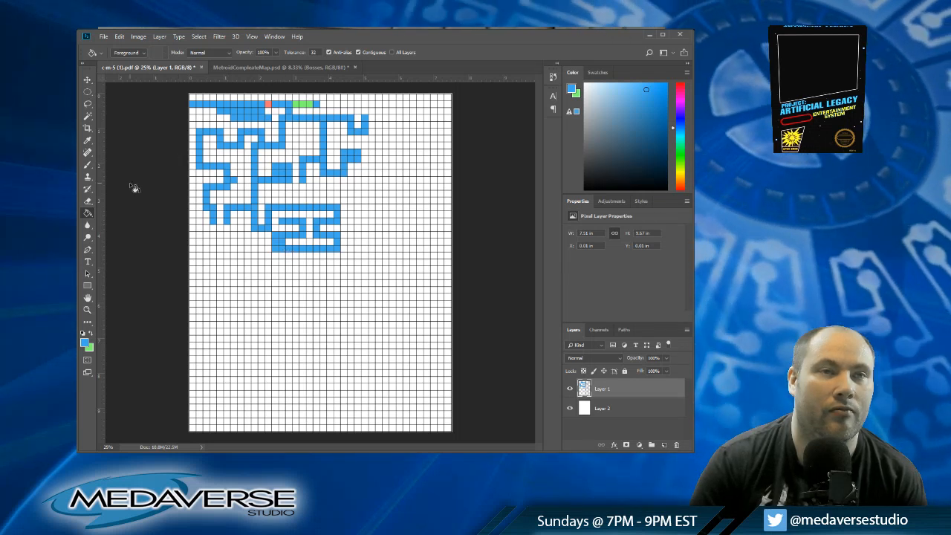
pyautogui.click(90, 334)
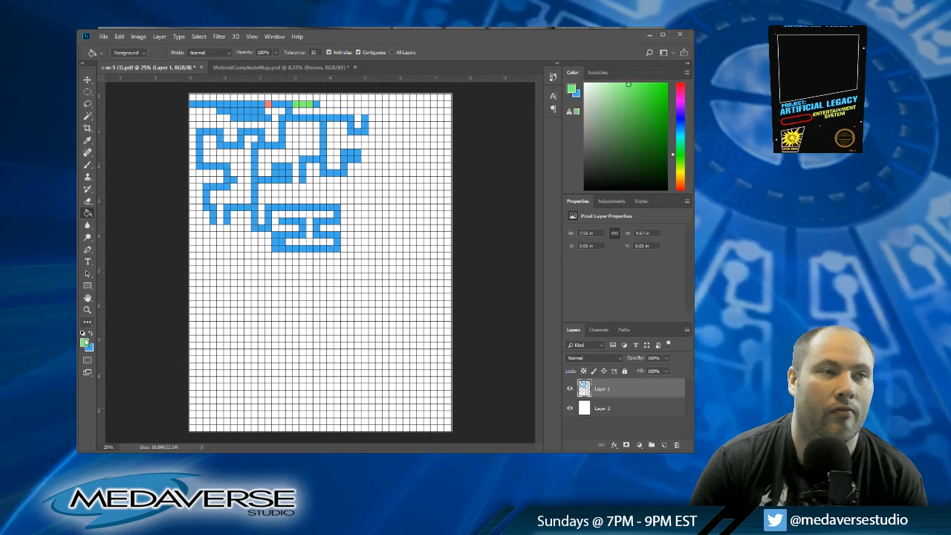
pyautogui.press('i')
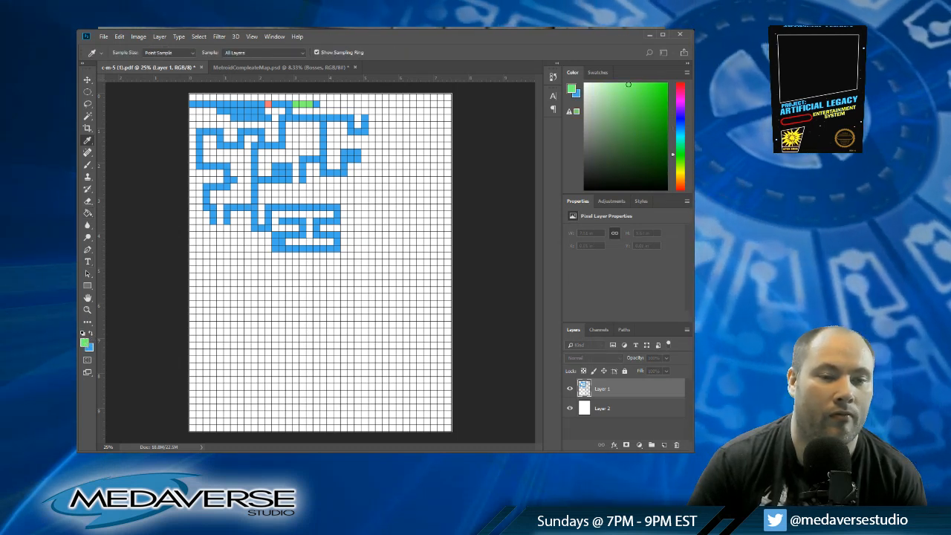
pyautogui.press('Return')
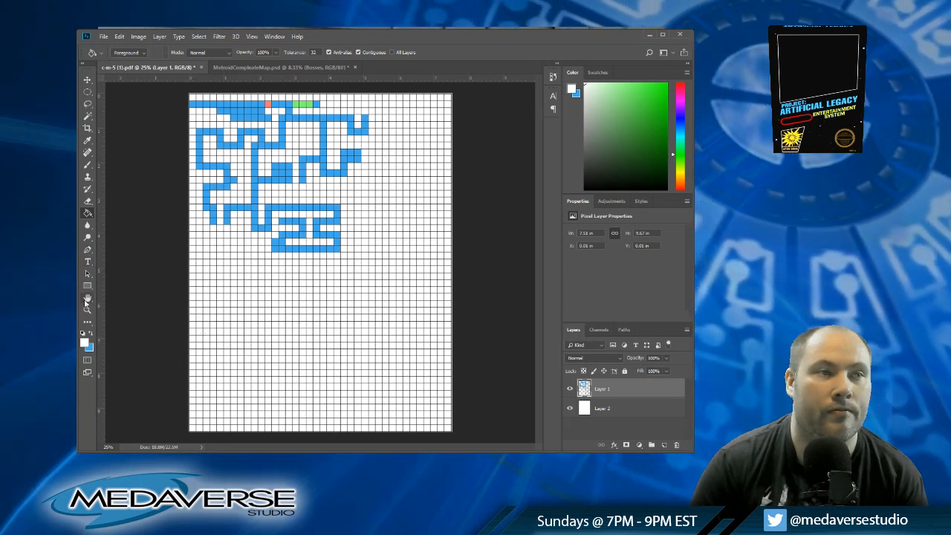
pyautogui.click(91, 334)
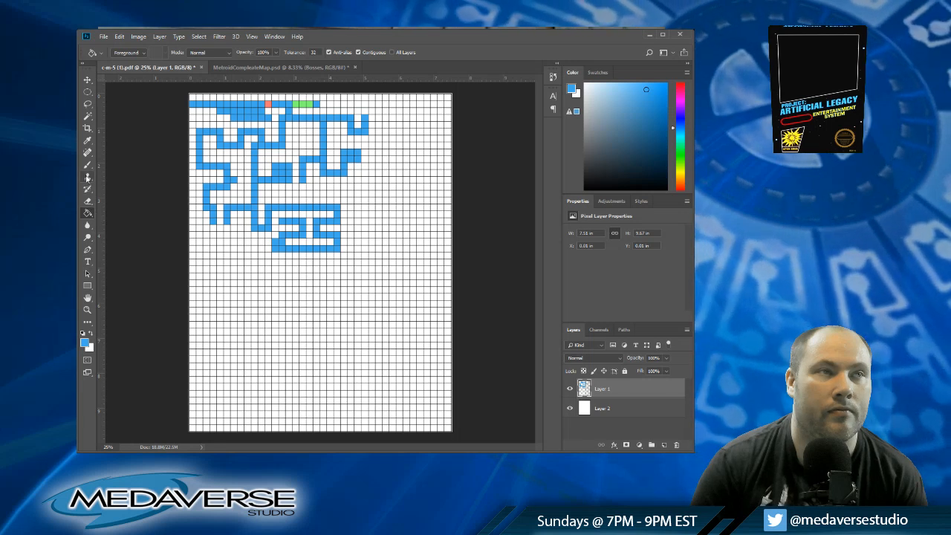
# Step: Extend the blue column-four branch down to row twenty and across to column two
pyautogui.click(207, 230)
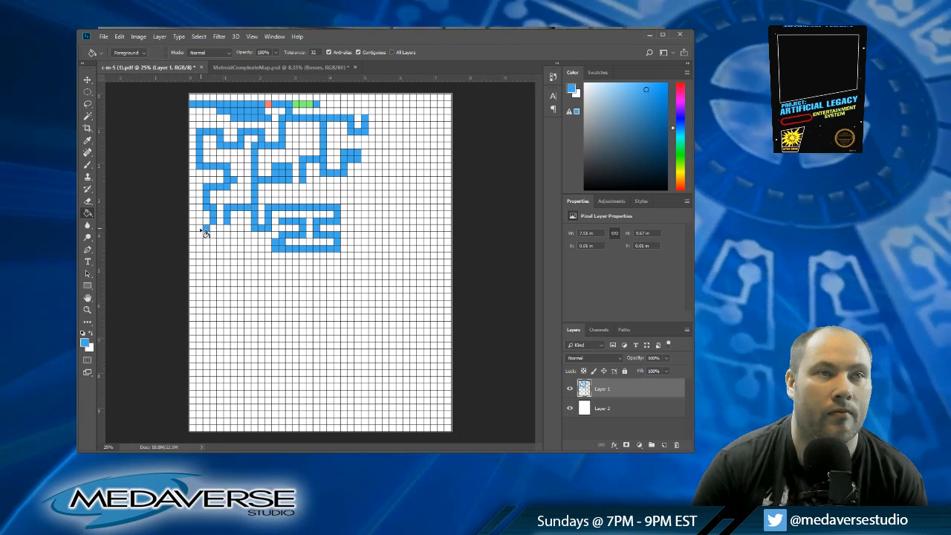
pyautogui.click(200, 230)
pyautogui.click(214, 230)
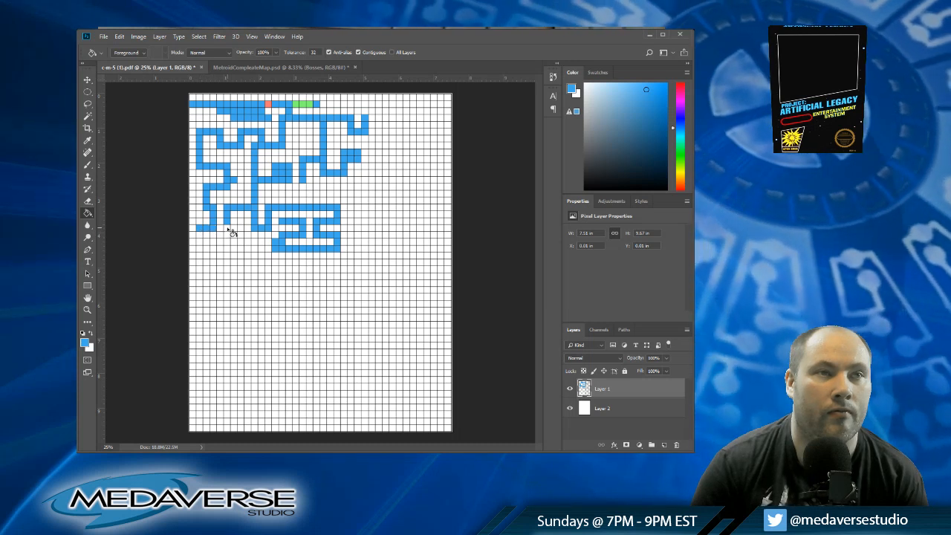
# Step: Lower the blue column-six branch to row twenty-two and run it across to column eleven
pyautogui.click(226, 230)
pyautogui.click(228, 238)
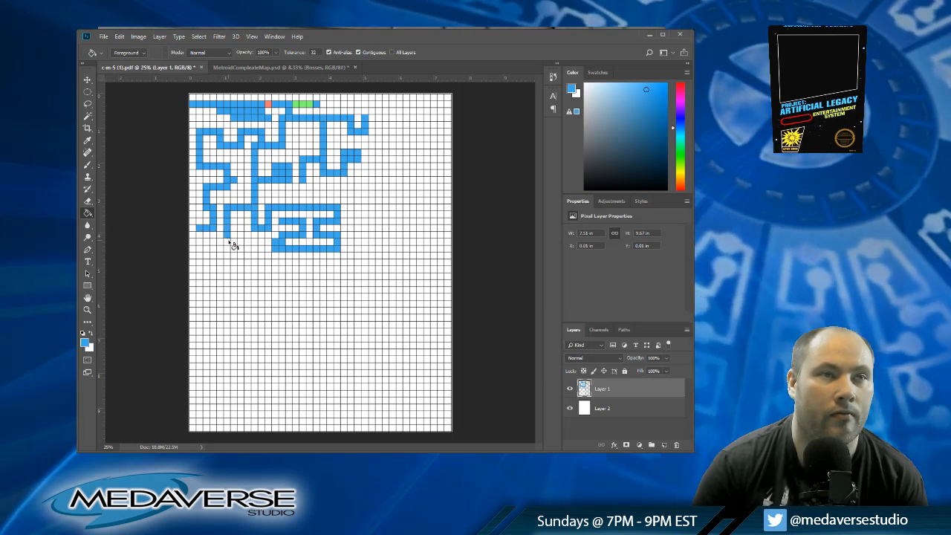
pyautogui.click(237, 245)
pyautogui.click(242, 244)
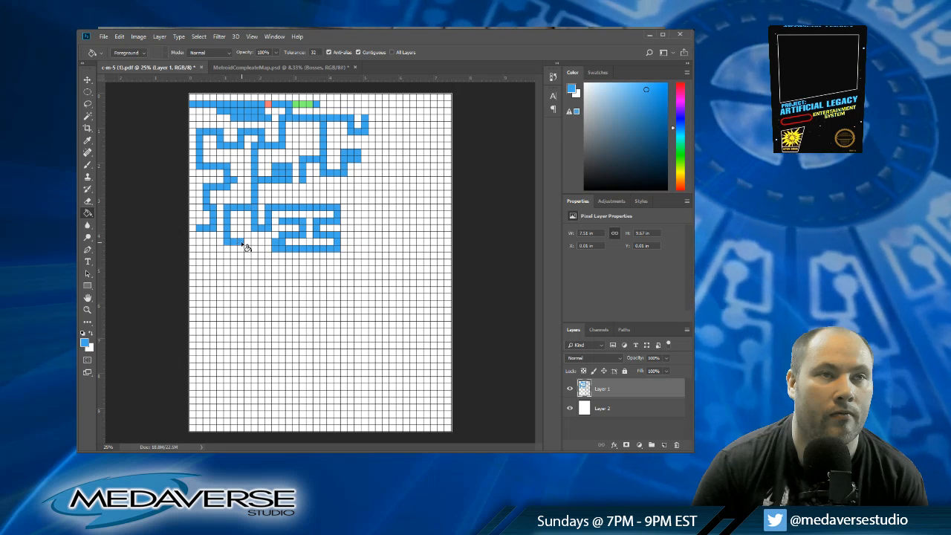
pyautogui.click(250, 245)
pyautogui.click(256, 245)
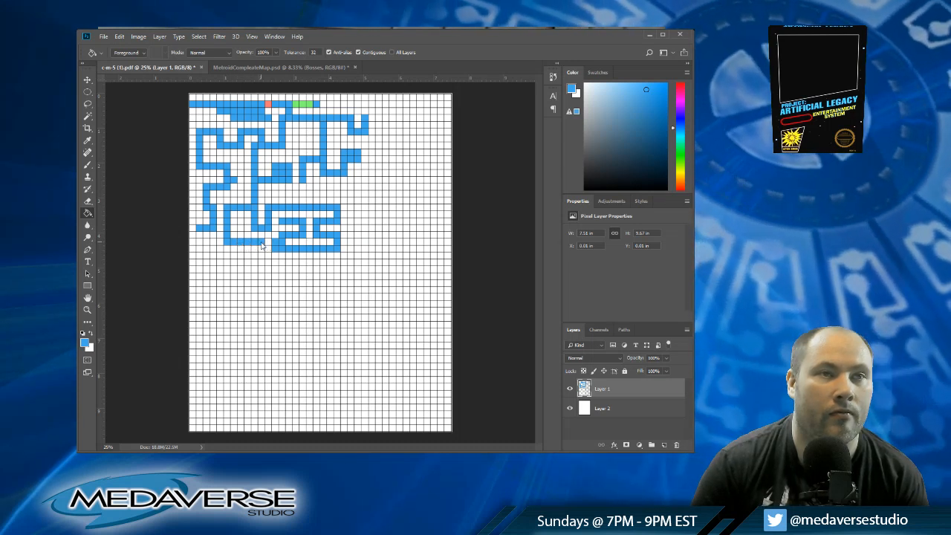
# Step: Lower the blue passage in column two to row twenty-five and run it across to column six
pyautogui.click(201, 251)
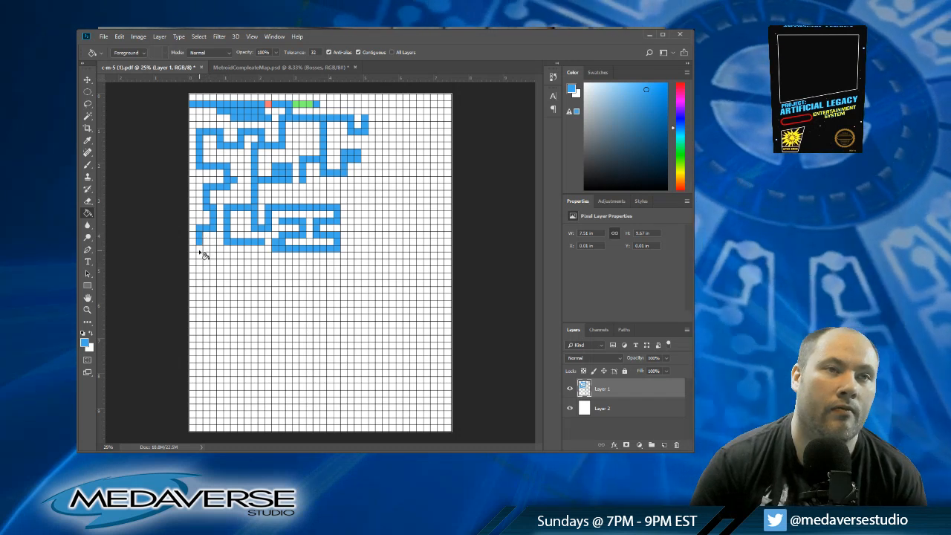
pyautogui.click(200, 256)
pyautogui.click(199, 261)
pyautogui.click(206, 261)
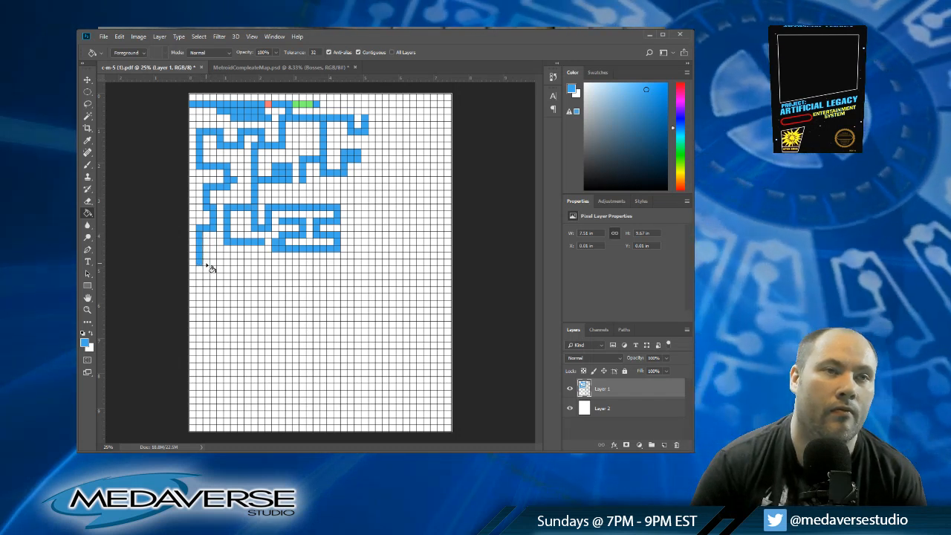
pyautogui.click(213, 261)
pyautogui.click(219, 261)
pyautogui.click(227, 262)
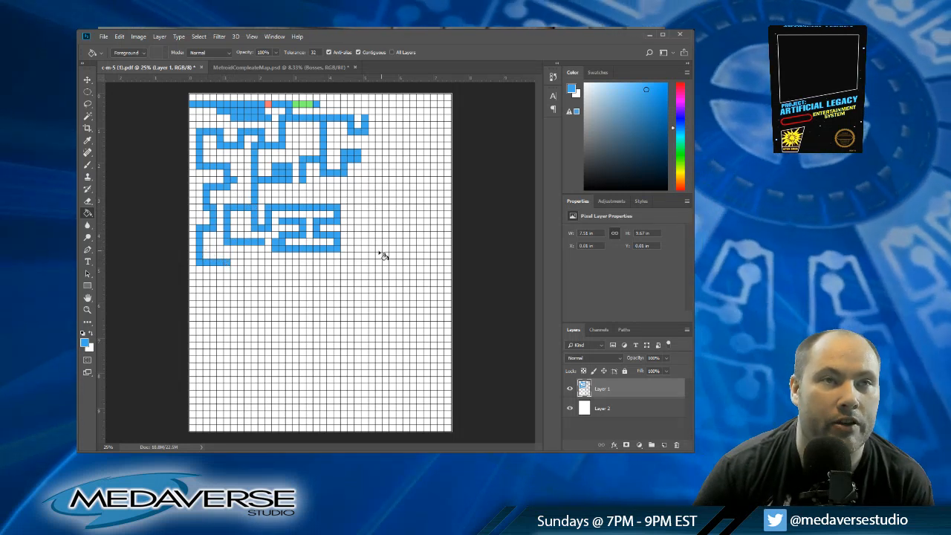
# Step: Mark the passage end at column fourteen, row nineteen in light pink, and restore blue as the fill colour
pyautogui.click(92, 334)
pyautogui.press('i')
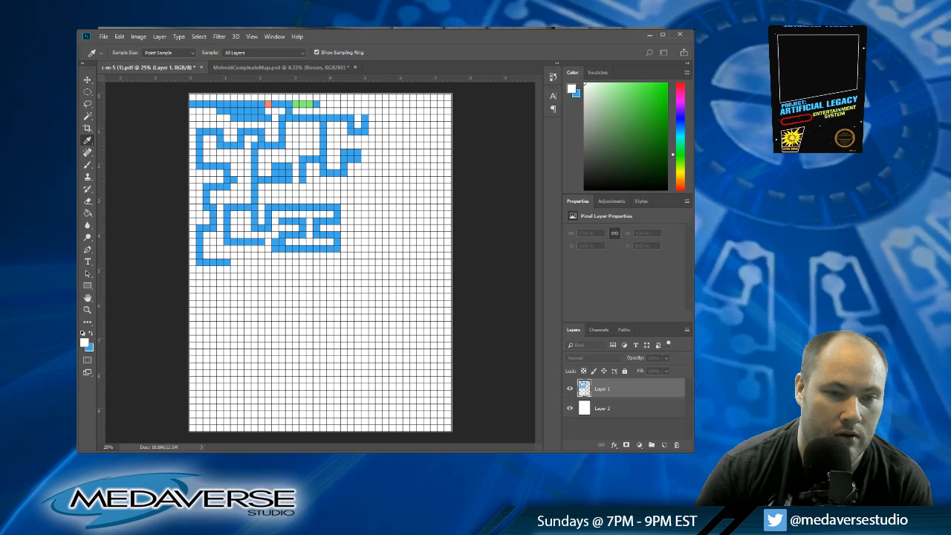
pyautogui.press('Return')
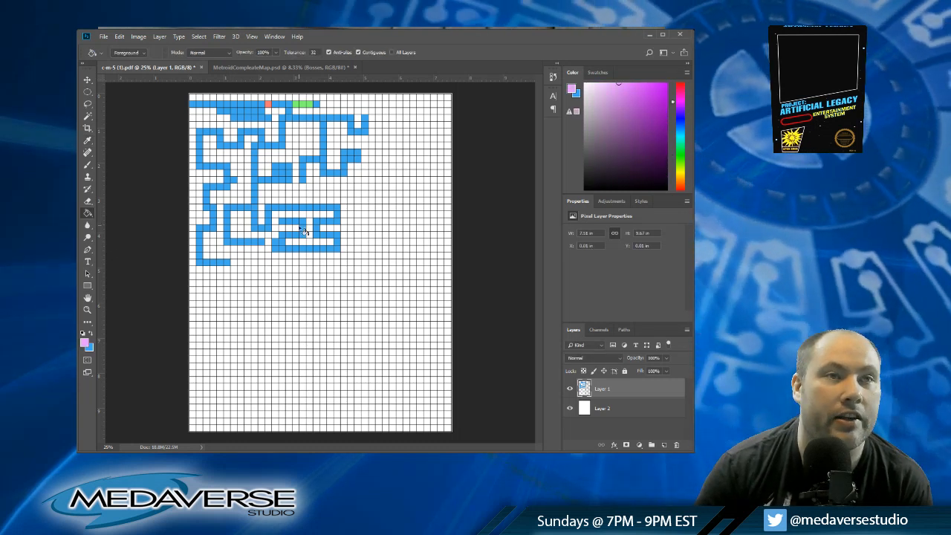
pyautogui.click(283, 223)
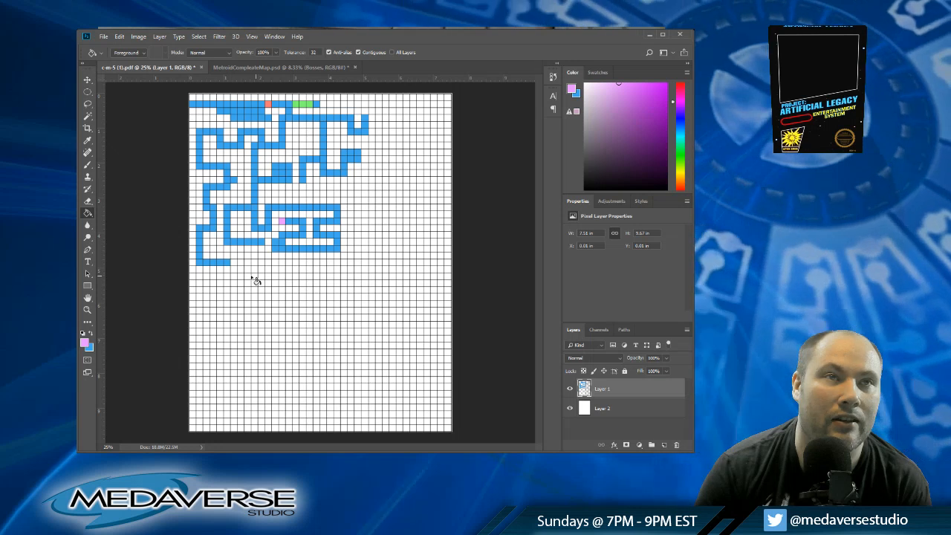
pyautogui.click(91, 334)
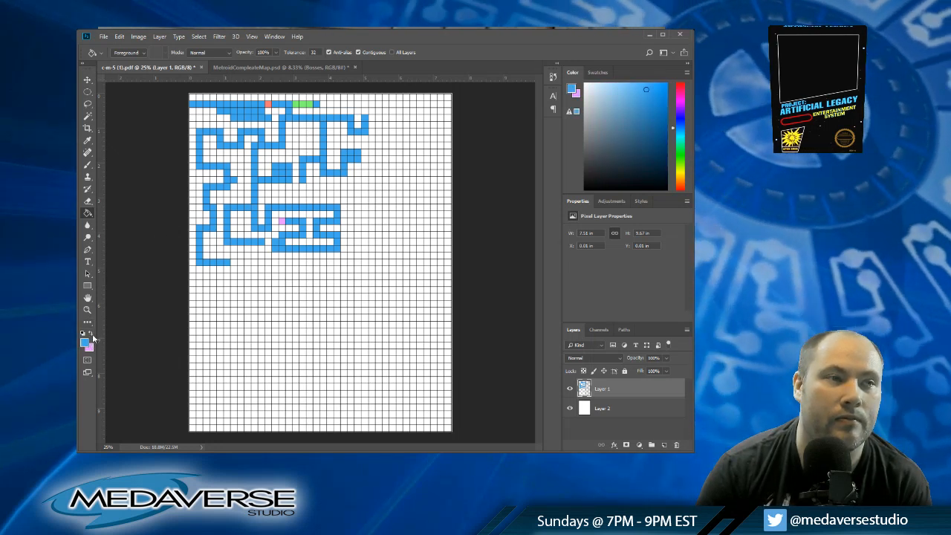
pyautogui.click(90, 335)
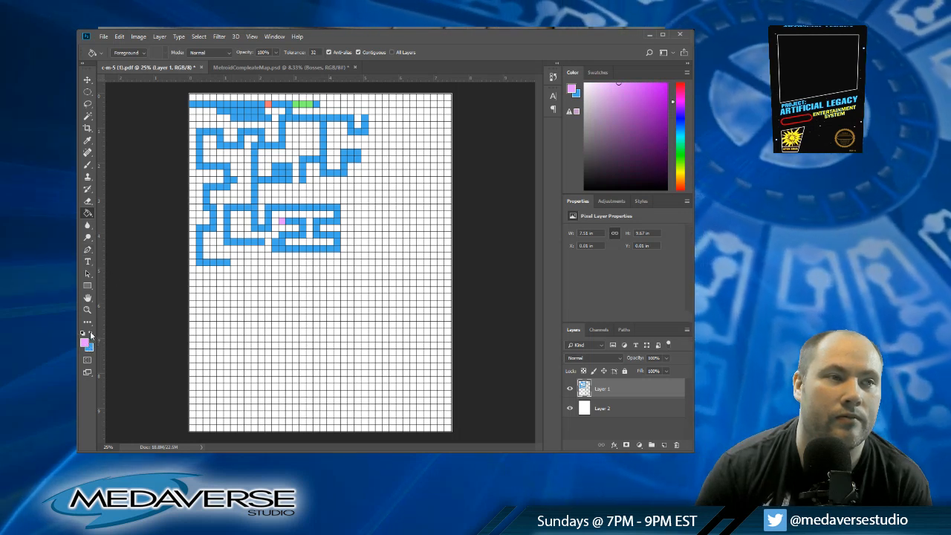
pyautogui.click(90, 334)
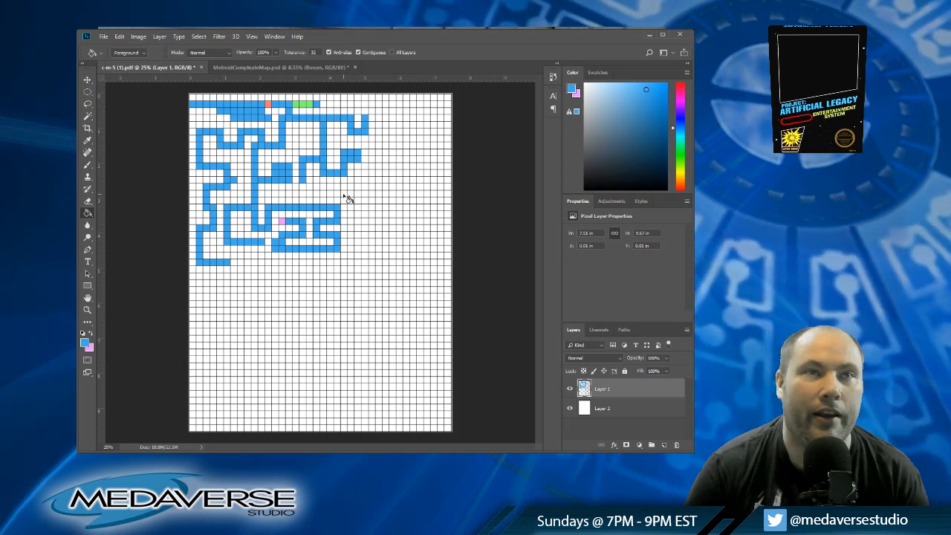
# Step: Extend the blue column-seventeen branch across row fourteen to column twenty-one and along row fifteen to column twenty-three
pyautogui.click(303, 188)
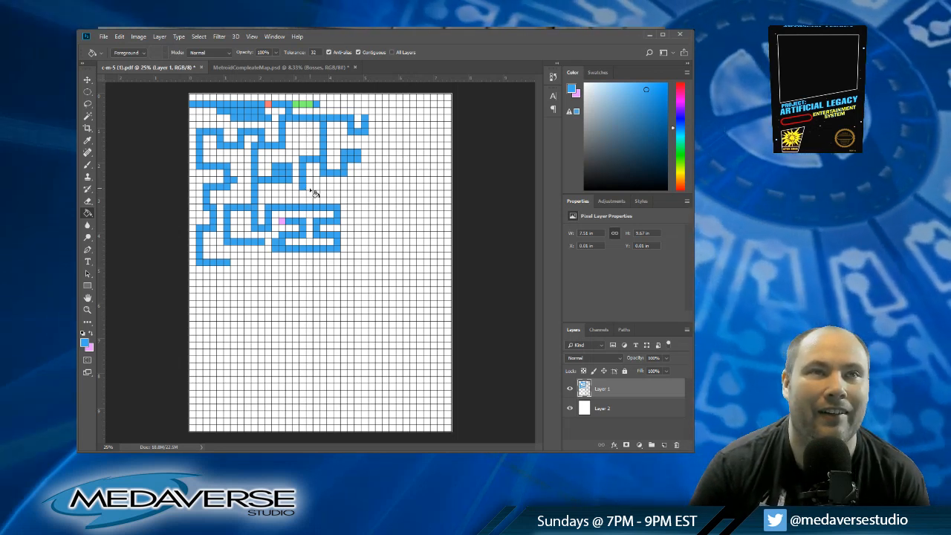
pyautogui.click(311, 188)
pyautogui.click(318, 188)
pyautogui.click(326, 188)
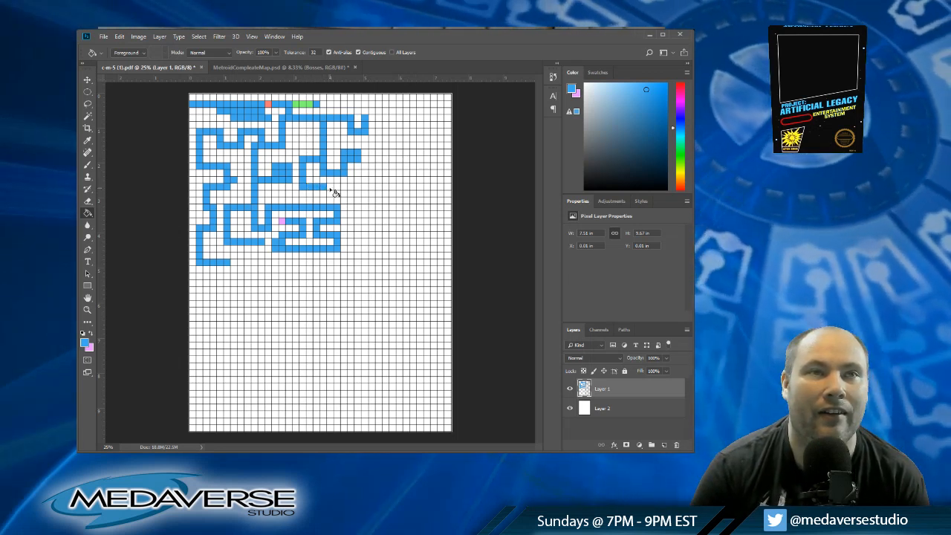
pyautogui.click(332, 188)
pyautogui.click(333, 195)
pyautogui.click(337, 195)
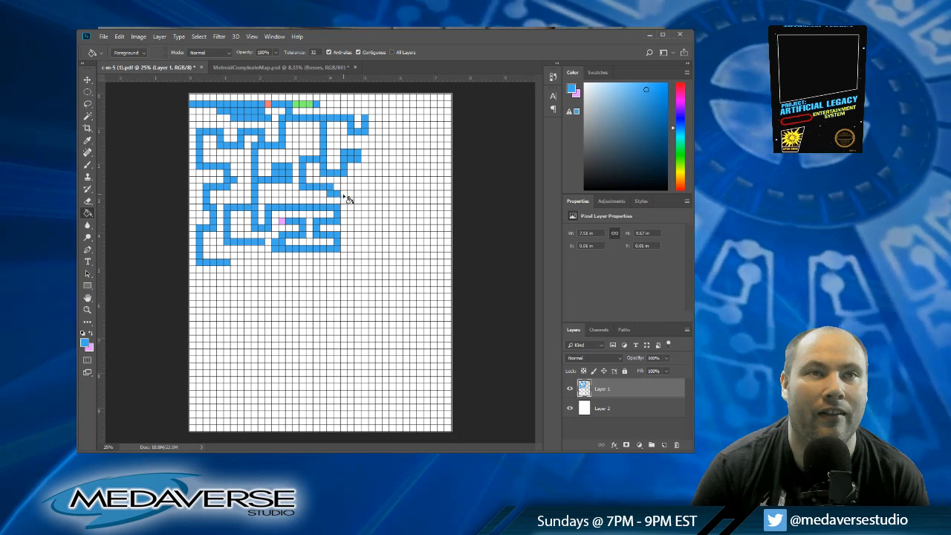
pyautogui.click(343, 195)
# Step: Run the blue passage down column twenty-four to row twenty-three and square off its corner at row fifteen
pyautogui.click(350, 201)
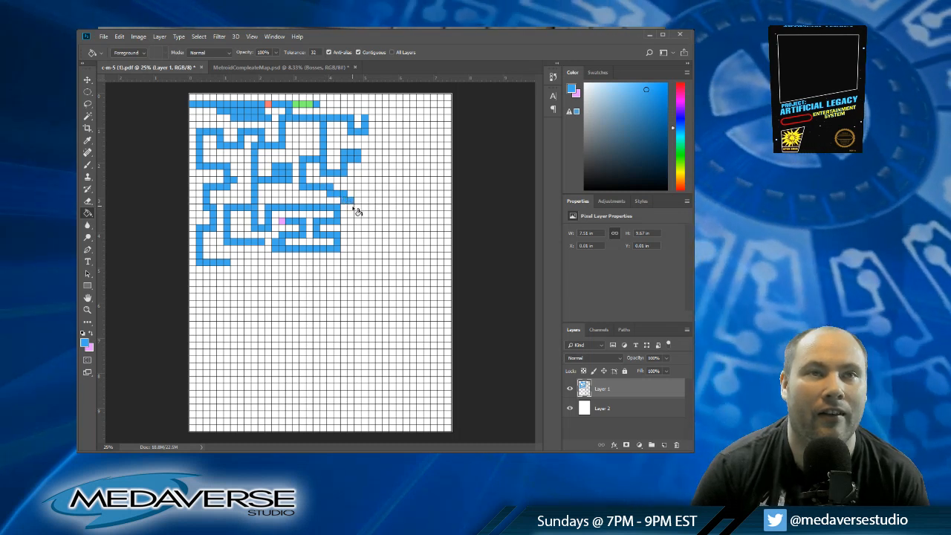
pyautogui.click(350, 209)
pyautogui.click(350, 216)
pyautogui.click(350, 223)
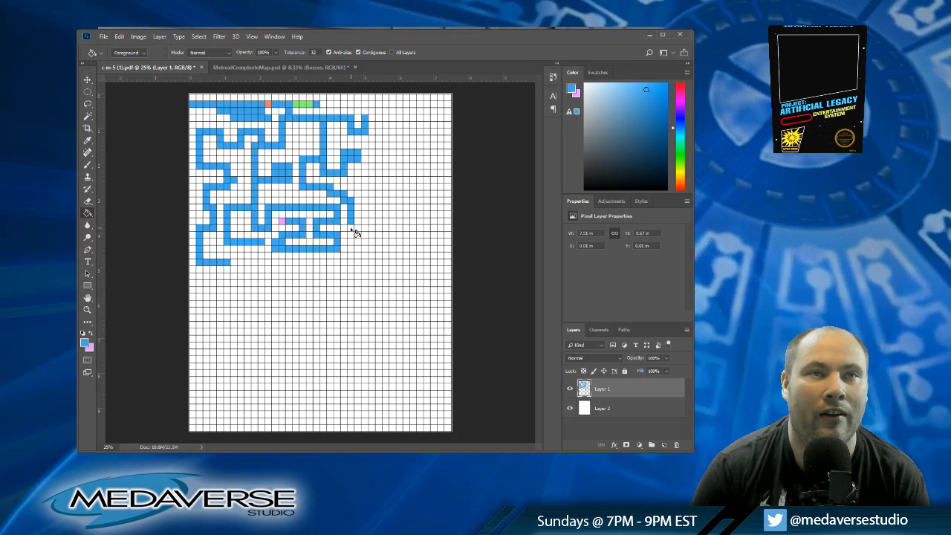
pyautogui.click(350, 231)
pyautogui.click(350, 239)
pyautogui.click(350, 246)
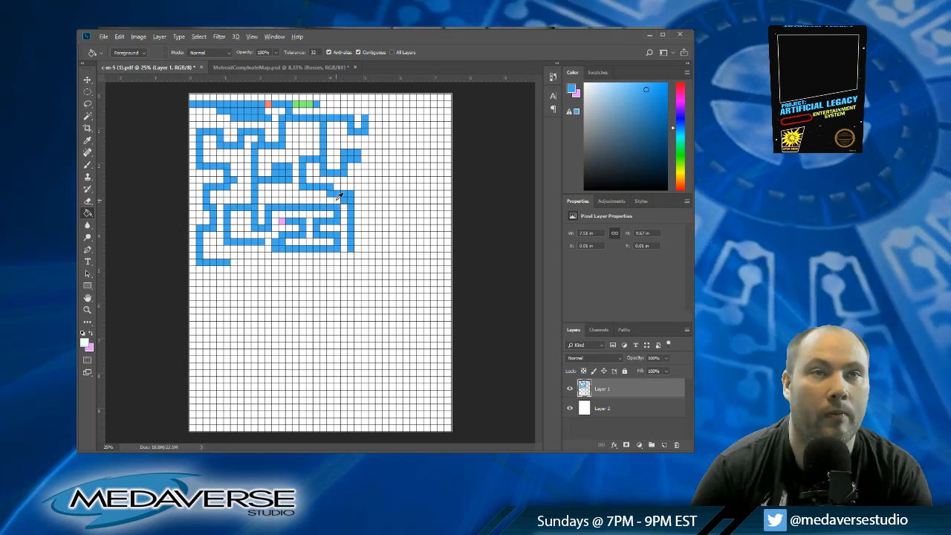
pyautogui.keyDown('alt'); pyautogui.click(346, 205); pyautogui.keyUp('alt')
pyautogui.keyDown('alt'); pyautogui.click(354, 190); pyautogui.keyUp('alt')
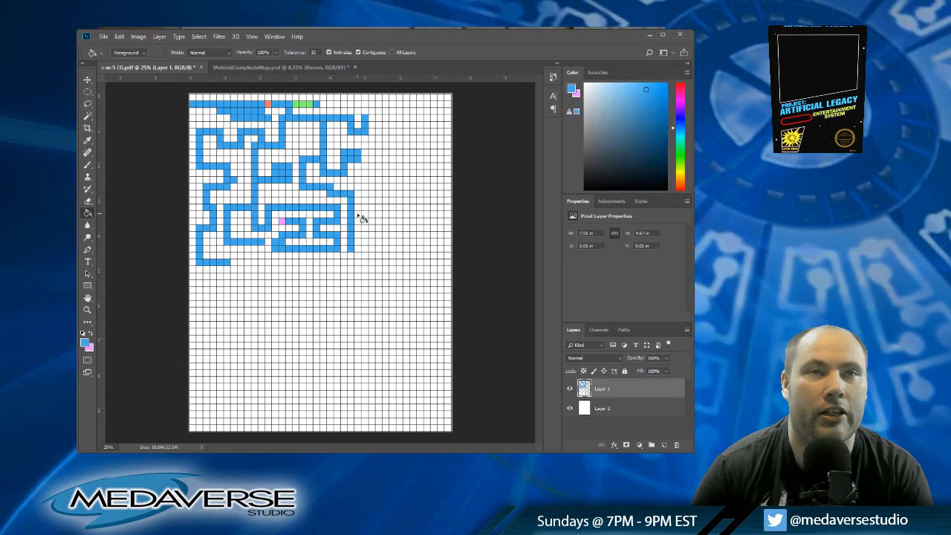
# Step: Add a blue loop from column twenty-four to twenty-six at row eighteen, with an attached room in columns twenty-eight to thirty, rows nineteen and twenty
pyautogui.click(358, 215)
pyautogui.click(365, 217)
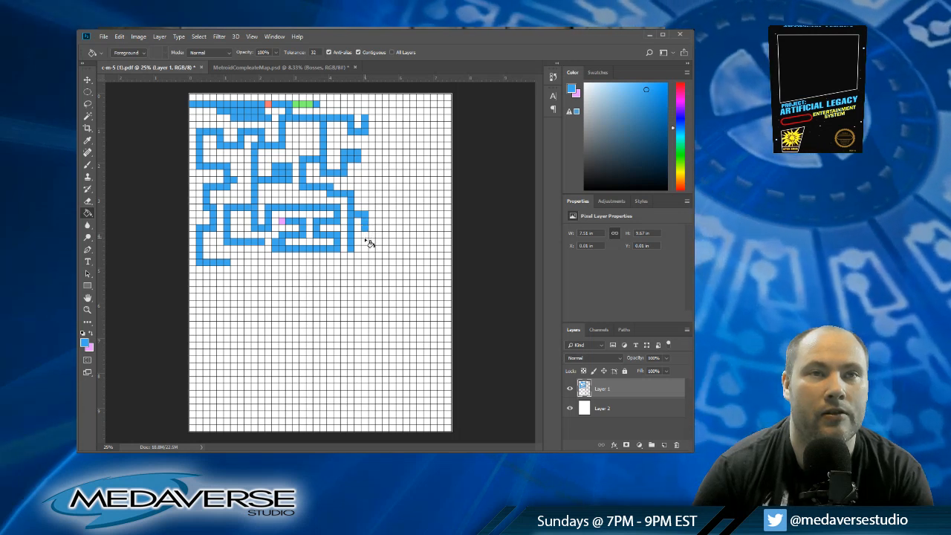
pyautogui.click(364, 236)
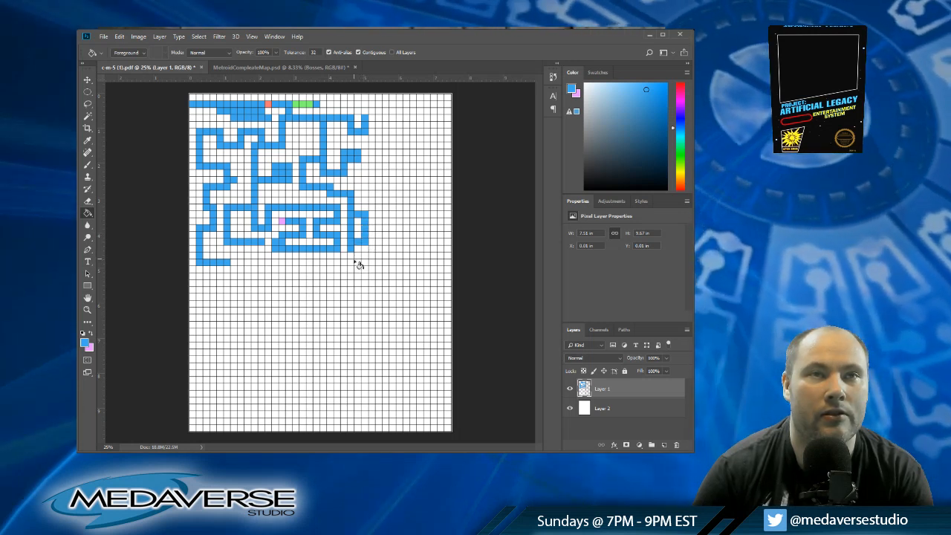
pyautogui.click(372, 229)
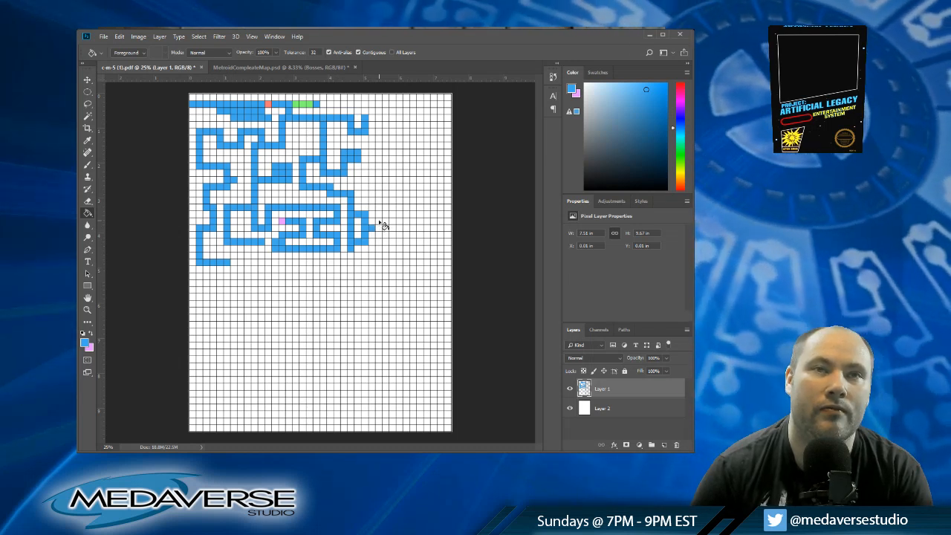
pyautogui.click(379, 224)
pyautogui.click(385, 225)
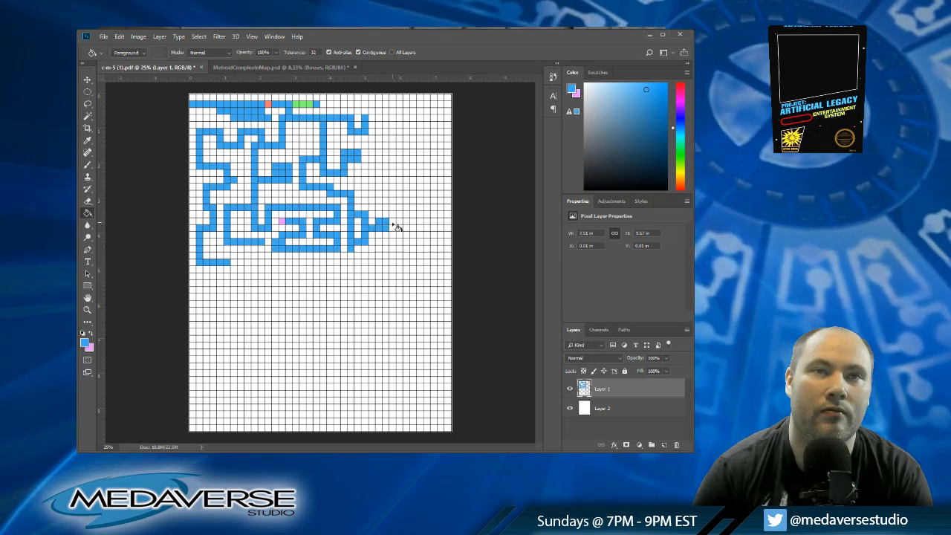
pyautogui.click(393, 224)
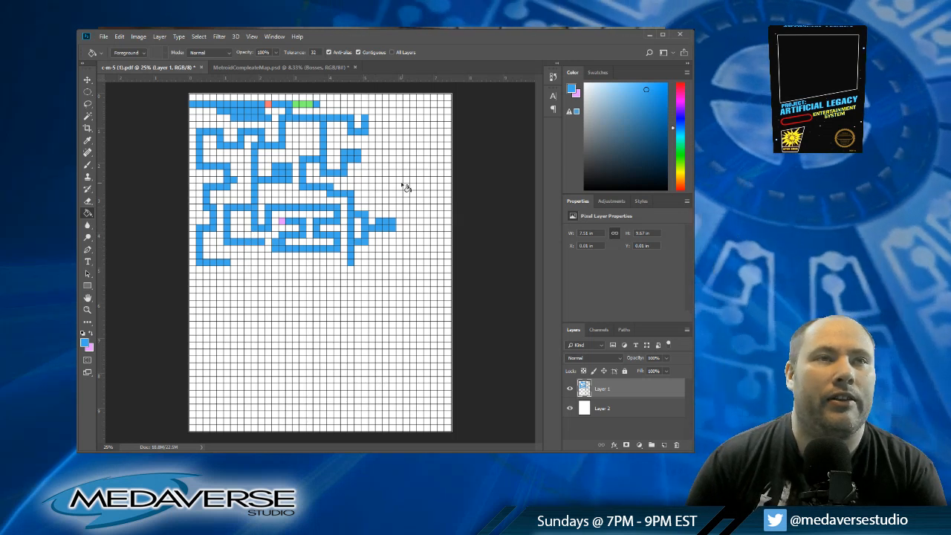
# Step: Extend the upper blue passage from row four down column twenty-eight to row ten, and across along row nine toward column thirty-seven
pyautogui.click(373, 118)
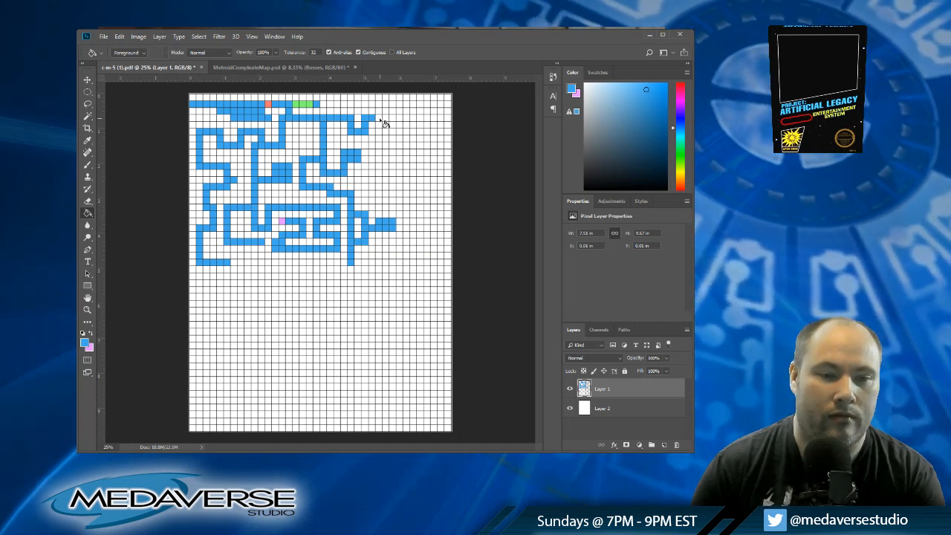
pyautogui.click(379, 121)
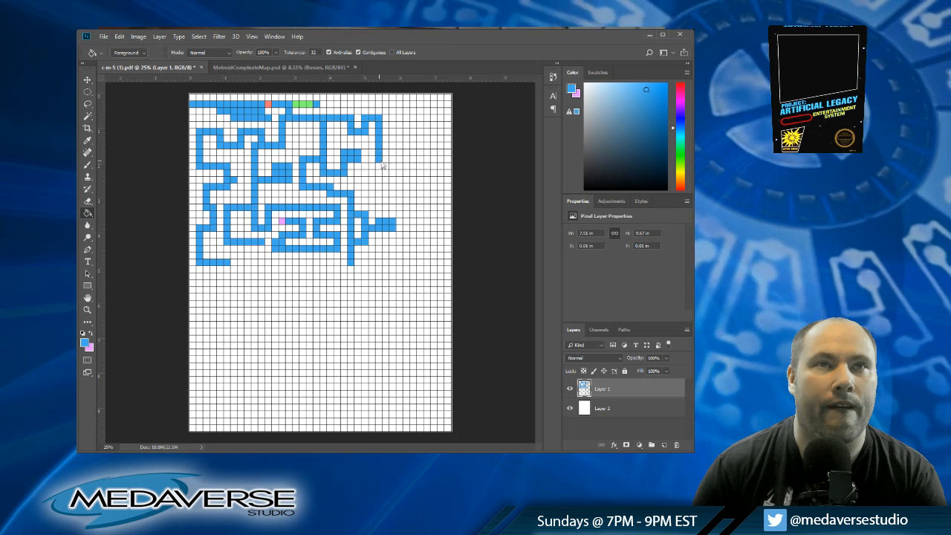
pyautogui.click(389, 159)
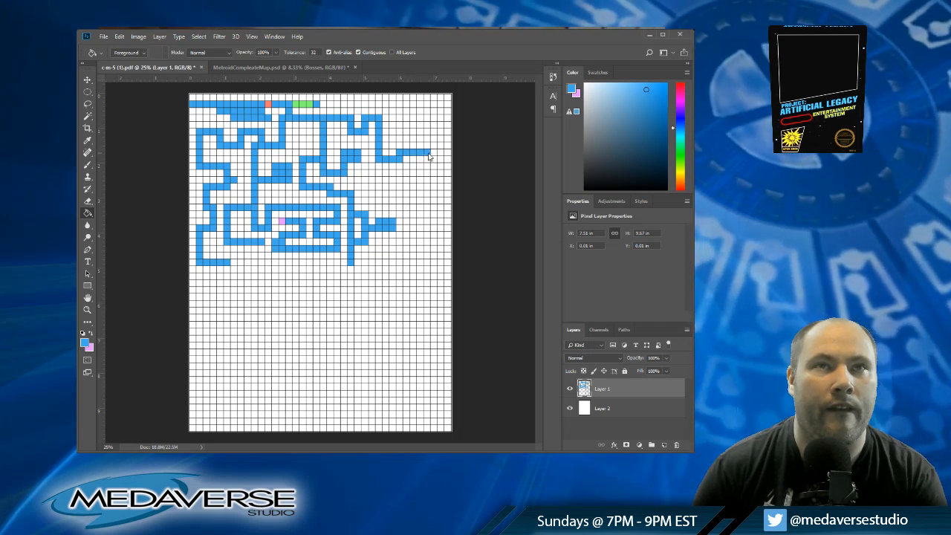
pyautogui.click(435, 154)
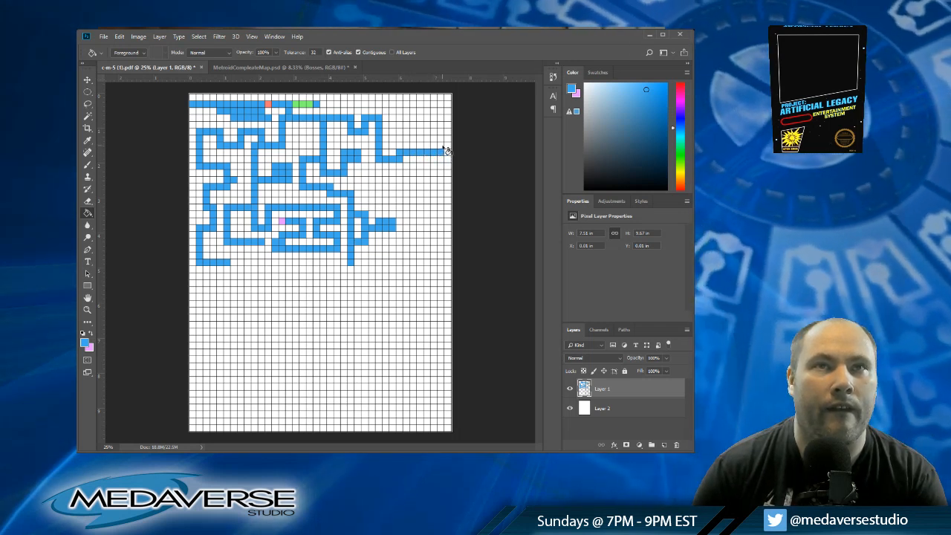
# Step: Turn the blue passage up column thirty-seven and run it back along row seven to column thirty
pyautogui.click(440, 147)
pyautogui.click(435, 141)
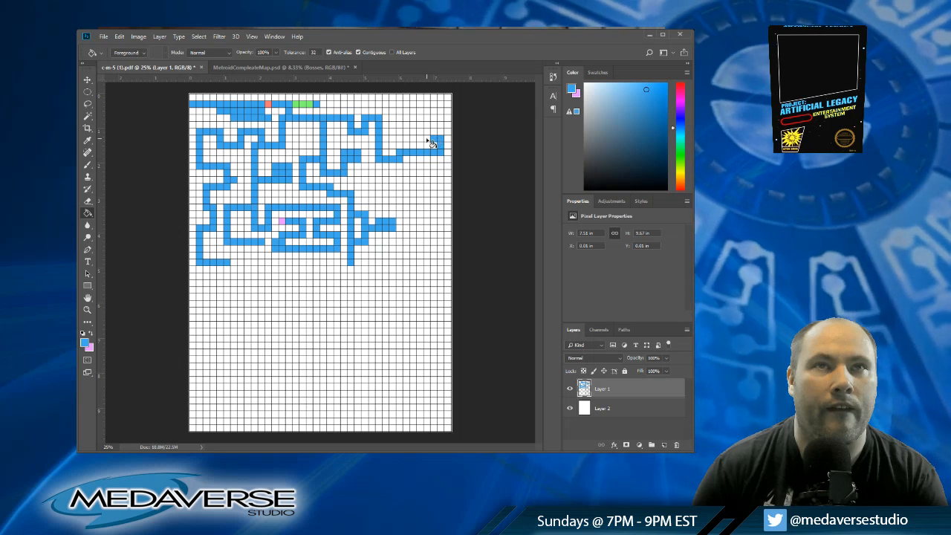
pyautogui.click(429, 141)
pyautogui.click(424, 141)
pyautogui.click(418, 141)
pyautogui.click(412, 142)
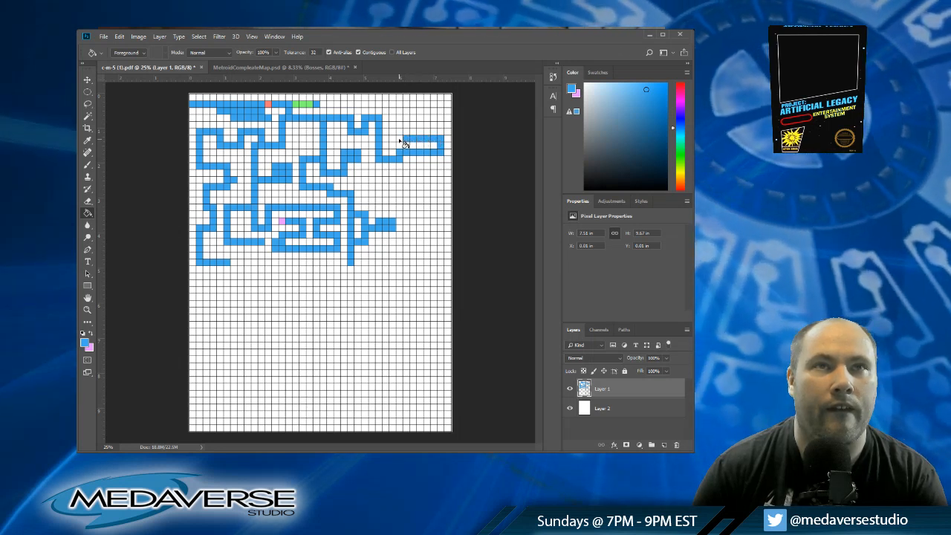
pyautogui.click(400, 142)
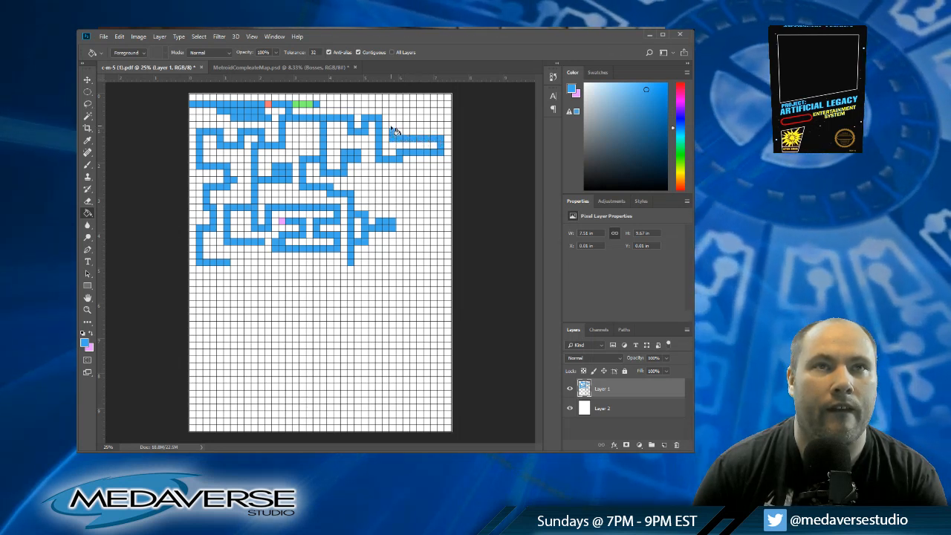
# Step: Raise the blue passage at column thirty to row five and run it across to column thirty-five
pyautogui.click(400, 127)
pyautogui.click(406, 127)
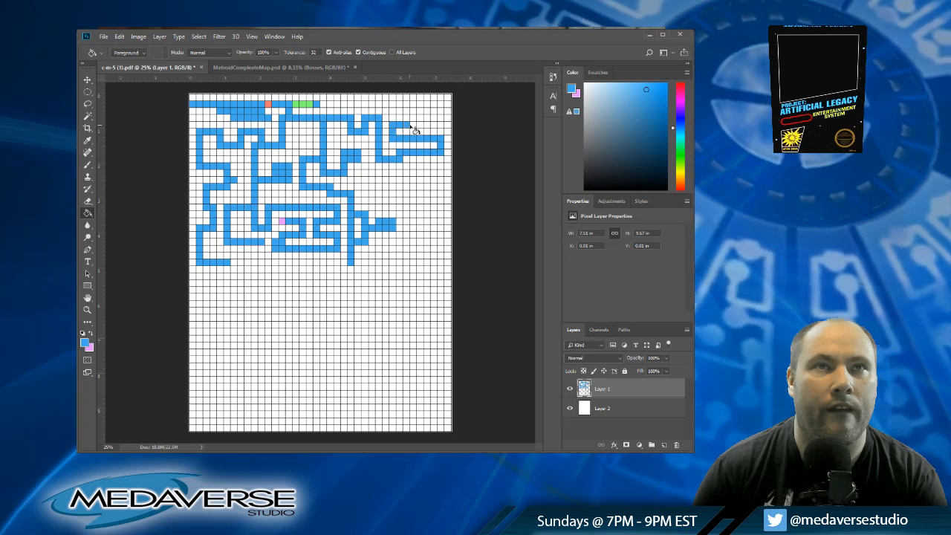
pyautogui.click(414, 127)
pyautogui.click(420, 127)
pyautogui.click(426, 127)
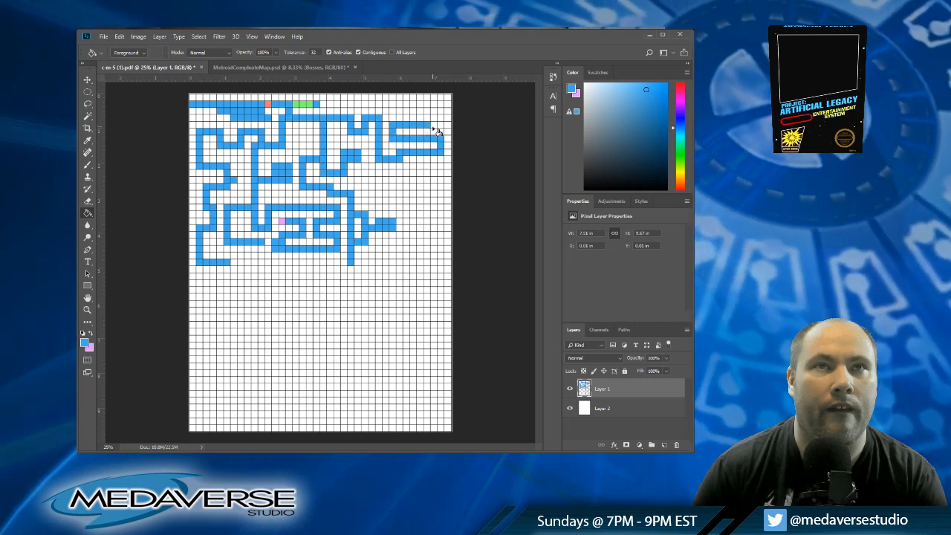
# Step: Carry the blue passage up column thirty-seven to row two and fill that row back to column twenty
pyautogui.click(442, 127)
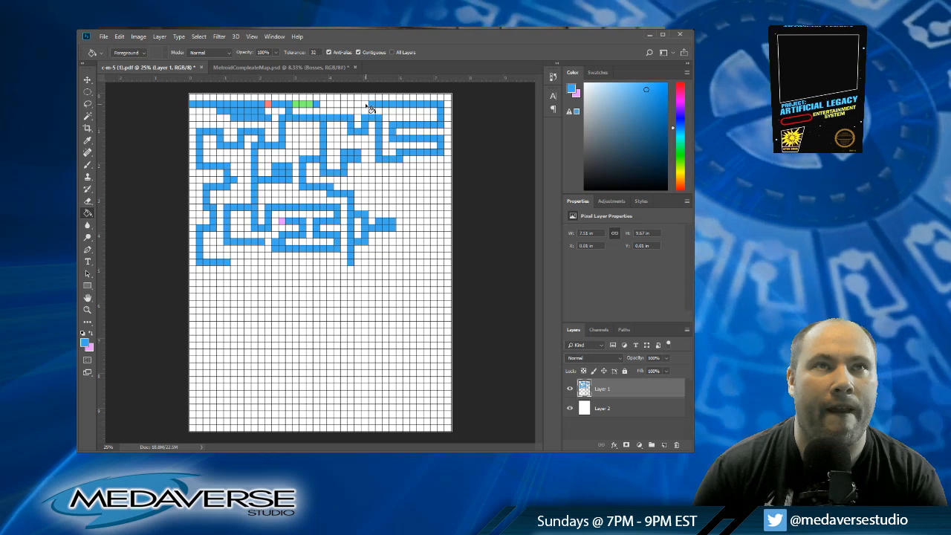
pyautogui.click(358, 107)
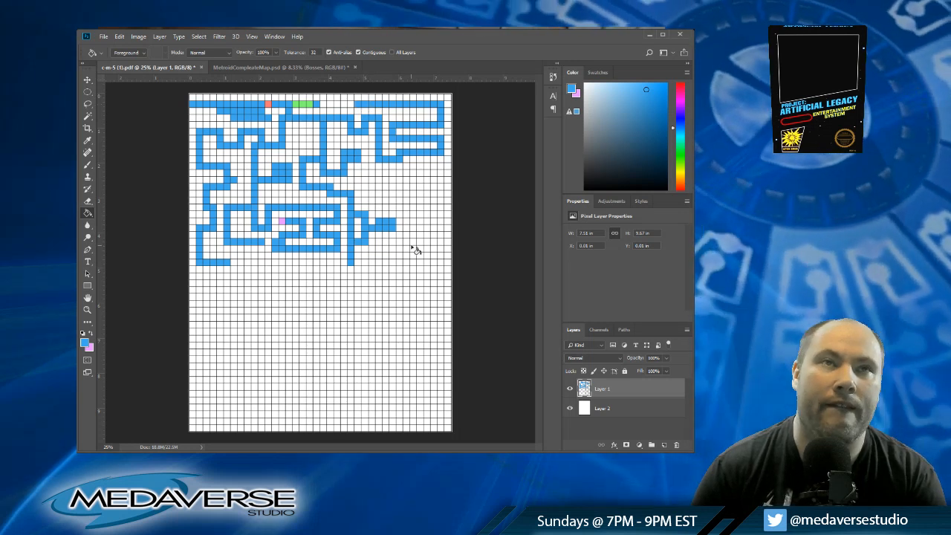
pyautogui.click(323, 106)
pyautogui.click(330, 105)
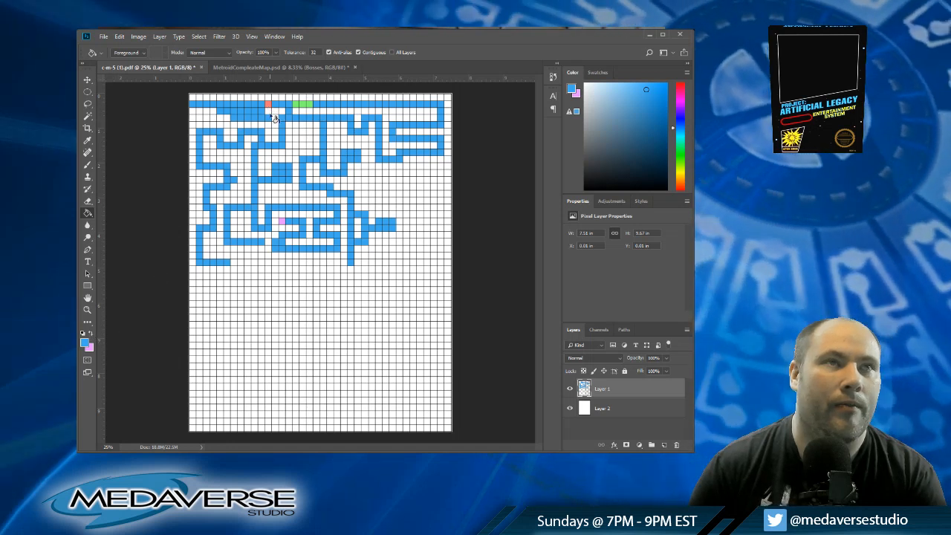
# Step: Sample white and clear the blue cell at column twenty, row two, to leave a gap in the corridor
pyautogui.click(91, 335)
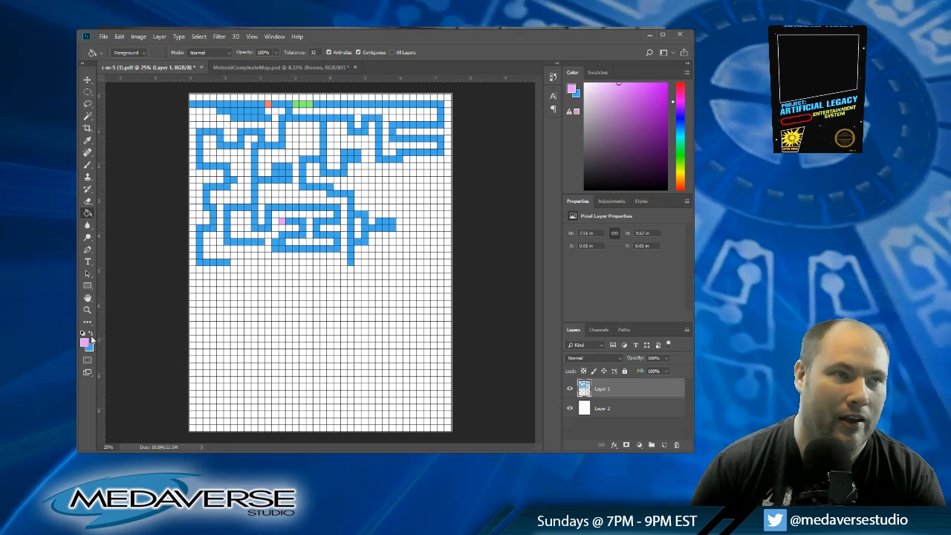
pyautogui.click(90, 334)
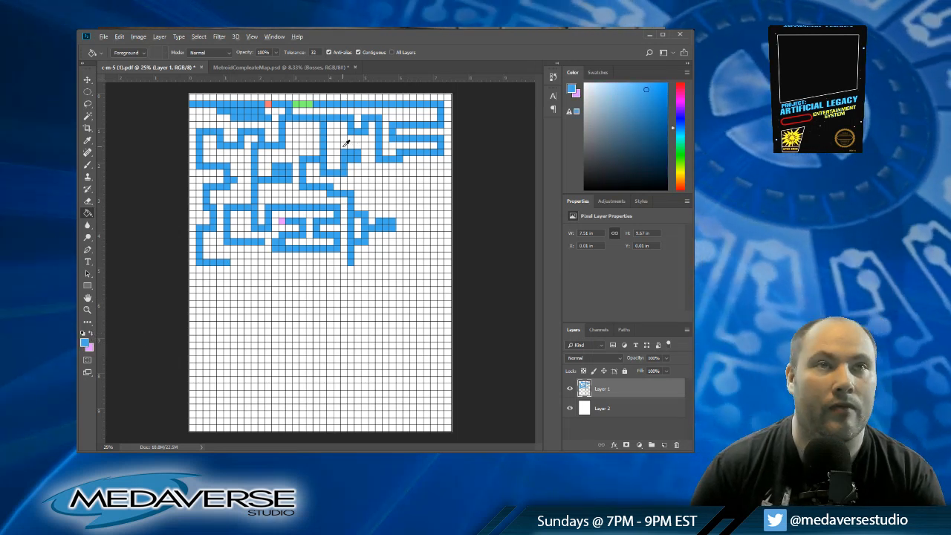
pyautogui.keyDown('alt'); pyautogui.click(331, 148); pyautogui.keyUp('alt')
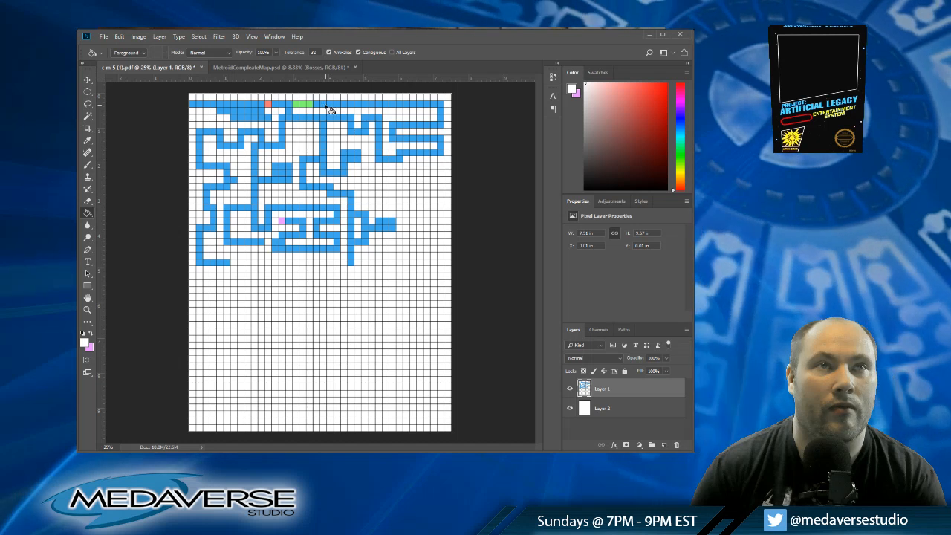
pyautogui.click(325, 106)
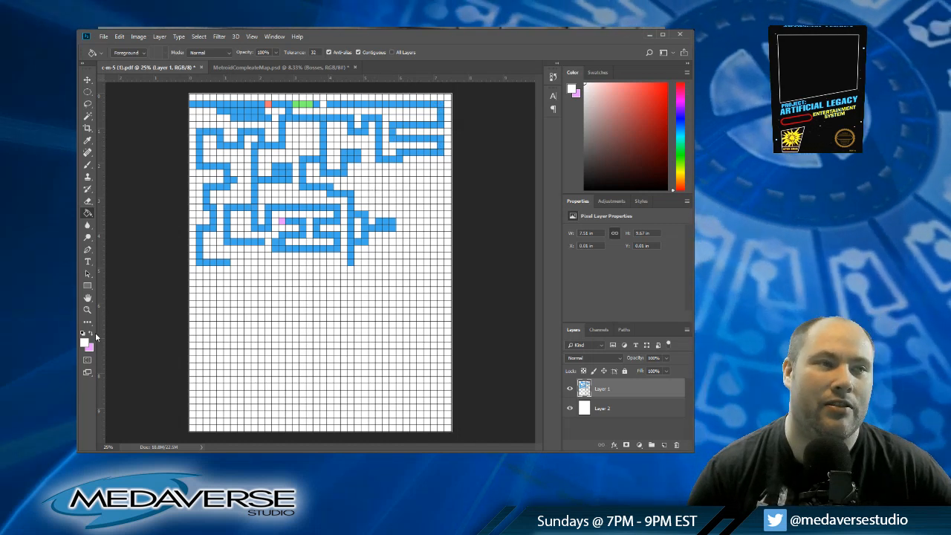
# Step: Restore blue, branch down column thirty-four into a row-twelve corridor, and turn its far end down to row fourteen and back to column thirty-five
pyautogui.keyDown('alt'); pyautogui.click(410, 148); pyautogui.keyUp('alt')
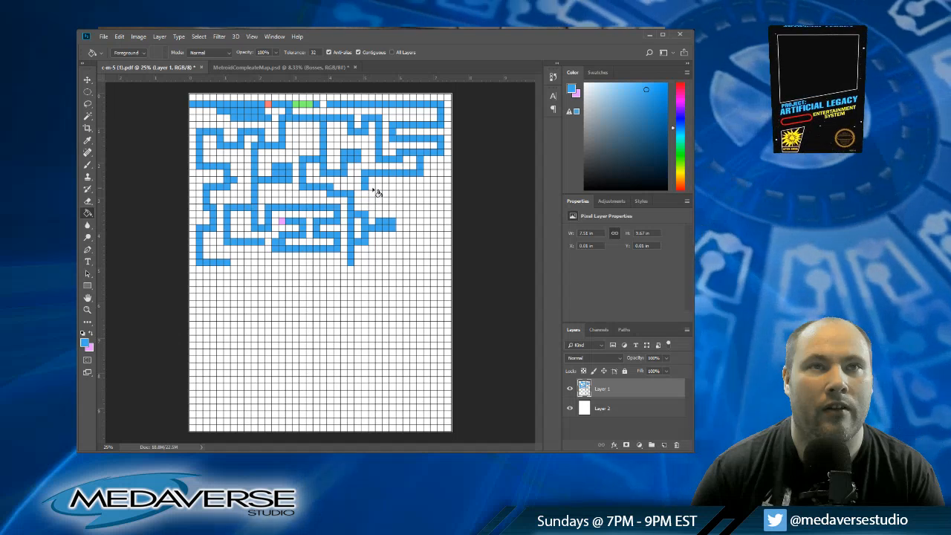
pyautogui.click(440, 187)
pyautogui.click(434, 188)
pyautogui.click(428, 187)
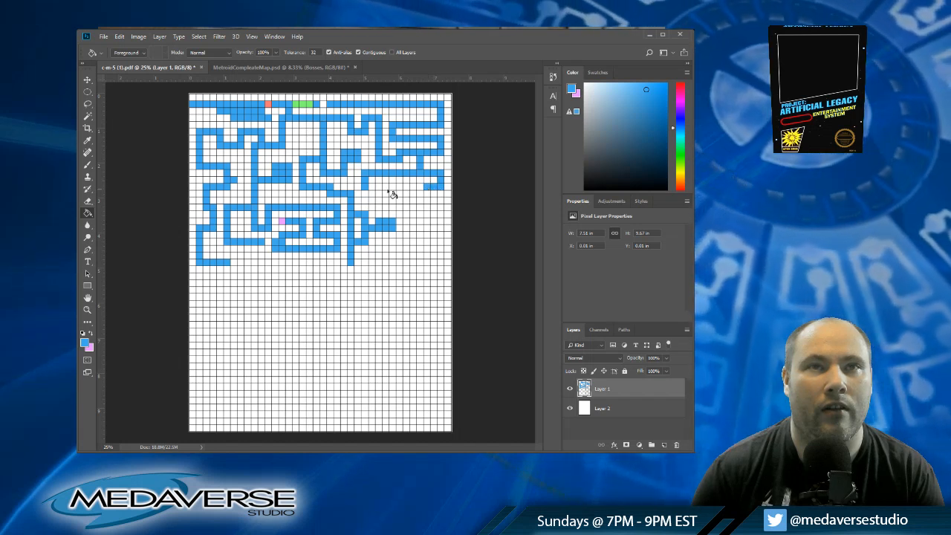
# Step: Close the blue loop along row fourteen from column twenty-seven to column thirty-four
pyautogui.click(372, 187)
pyautogui.click(379, 187)
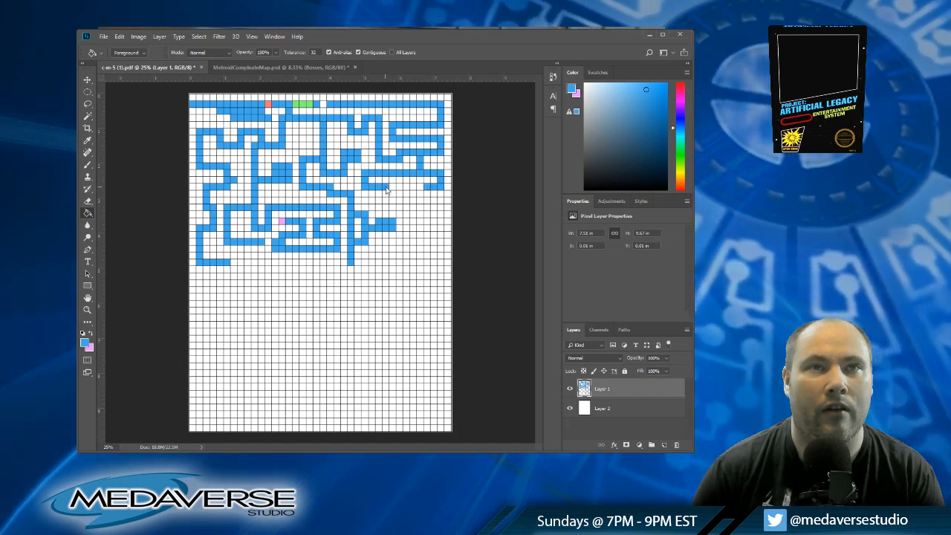
pyautogui.click(386, 187)
pyautogui.click(393, 188)
pyautogui.click(401, 188)
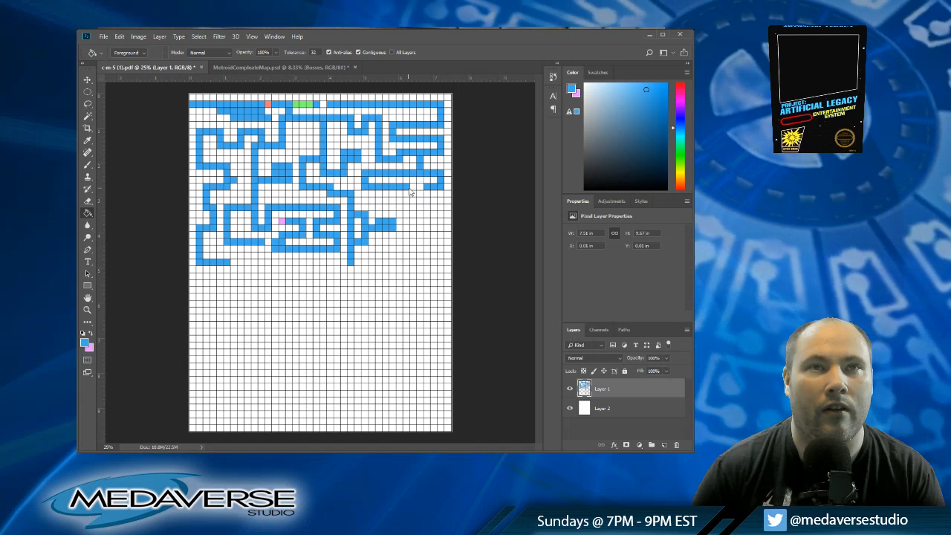
pyautogui.click(420, 188)
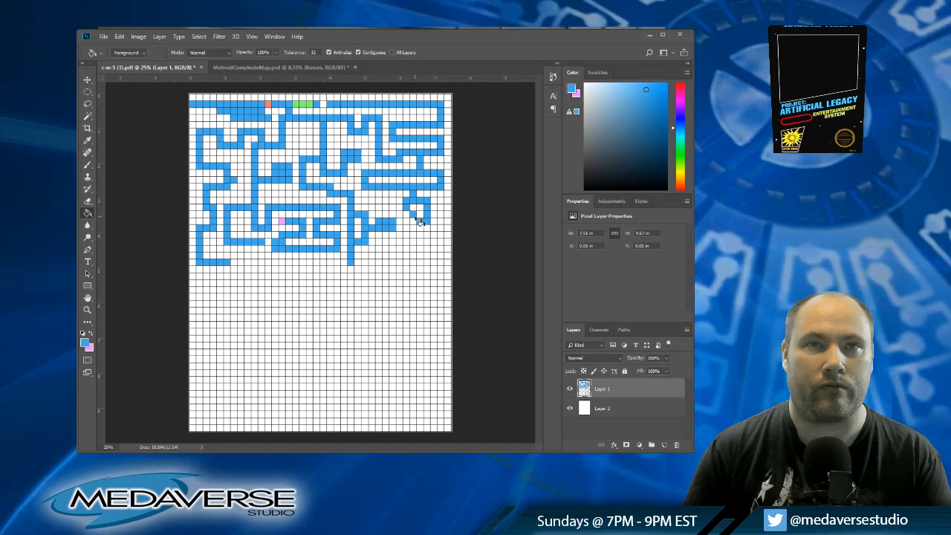
# Step: Sample the light pink marker colour and mark the small ring's cell at column thirty-three, row eighteen
pyautogui.keyDown('alt'); pyautogui.click(282, 220); pyautogui.keyUp('alt')
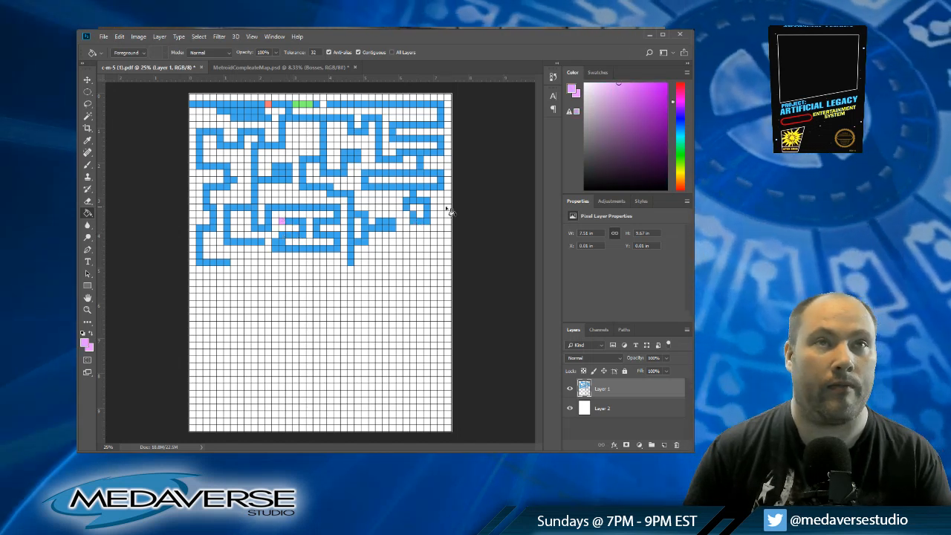
pyautogui.click(412, 215)
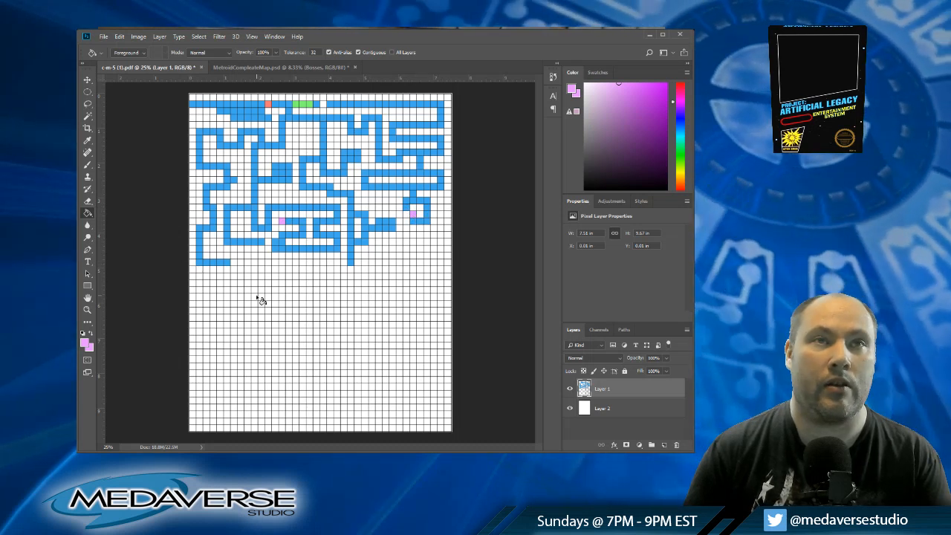
# Step: Sample blue and extend the corridor along row twenty-five to column twenty-eight, up to row twenty-three, and along row twenty-two to column thirty-seven
pyautogui.keyDown('alt'); pyautogui.click(354, 256); pyautogui.keyUp('alt')
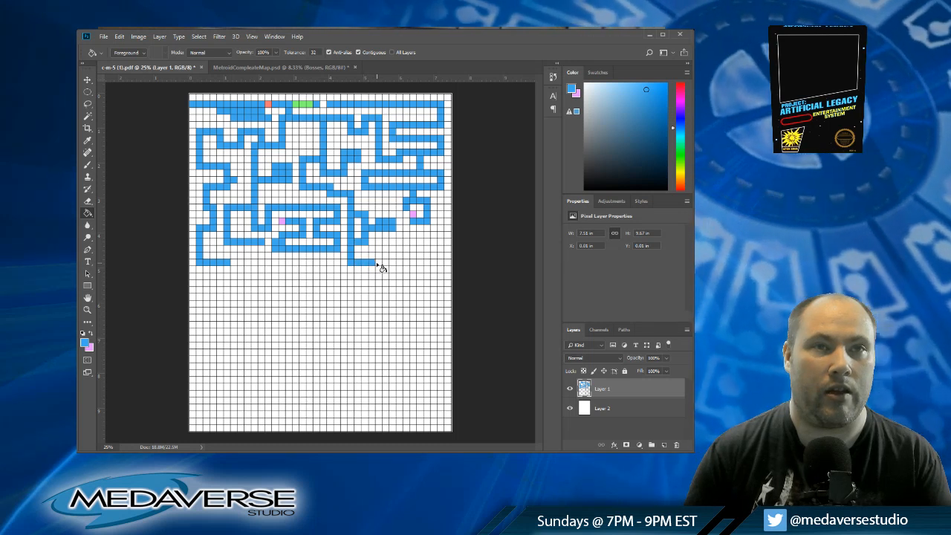
pyautogui.click(379, 263)
pyautogui.click(379, 256)
pyautogui.click(379, 249)
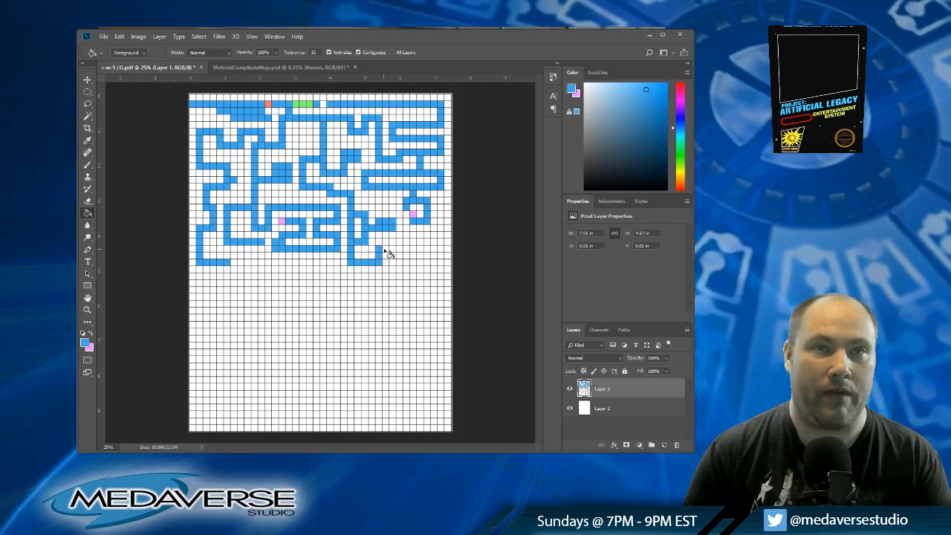
pyautogui.click(386, 249)
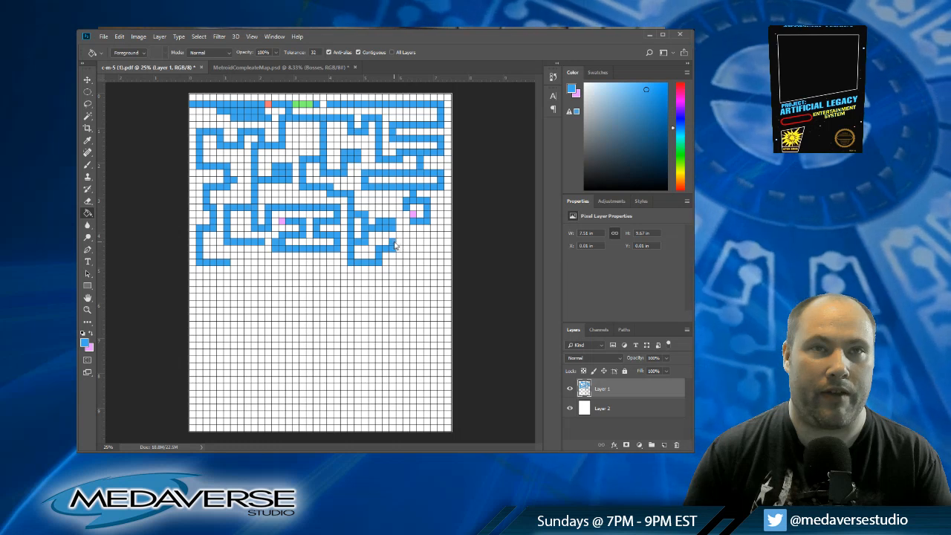
pyautogui.click(399, 245)
pyautogui.click(406, 245)
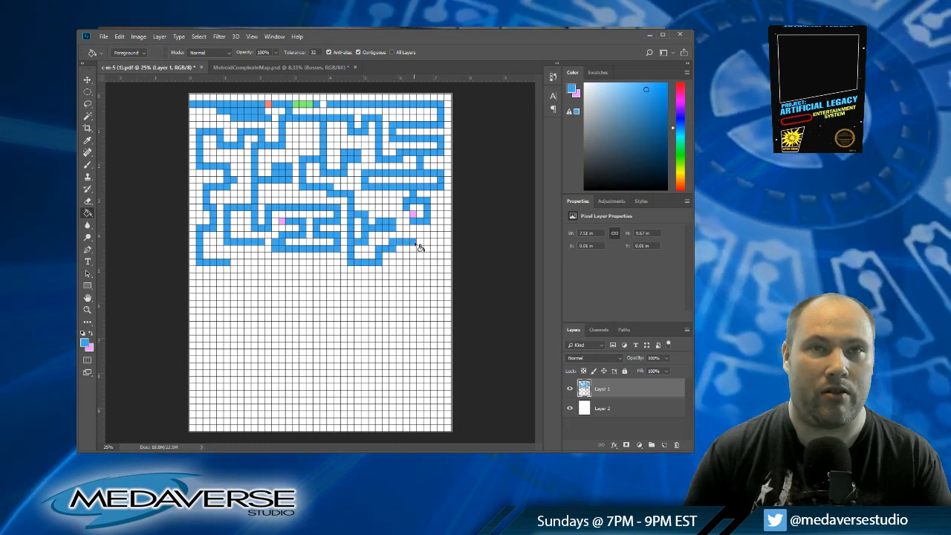
pyautogui.click(419, 243)
pyautogui.click(426, 243)
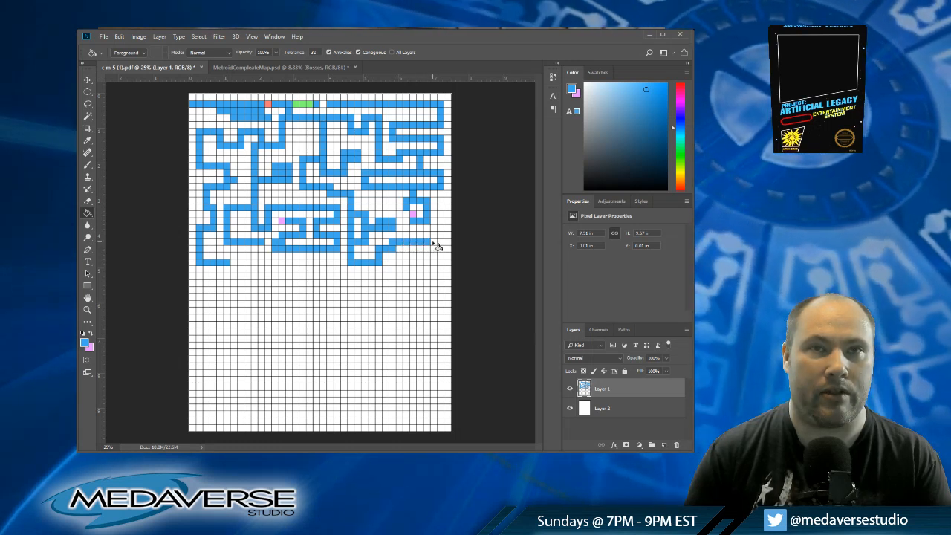
pyautogui.click(434, 243)
pyautogui.click(441, 243)
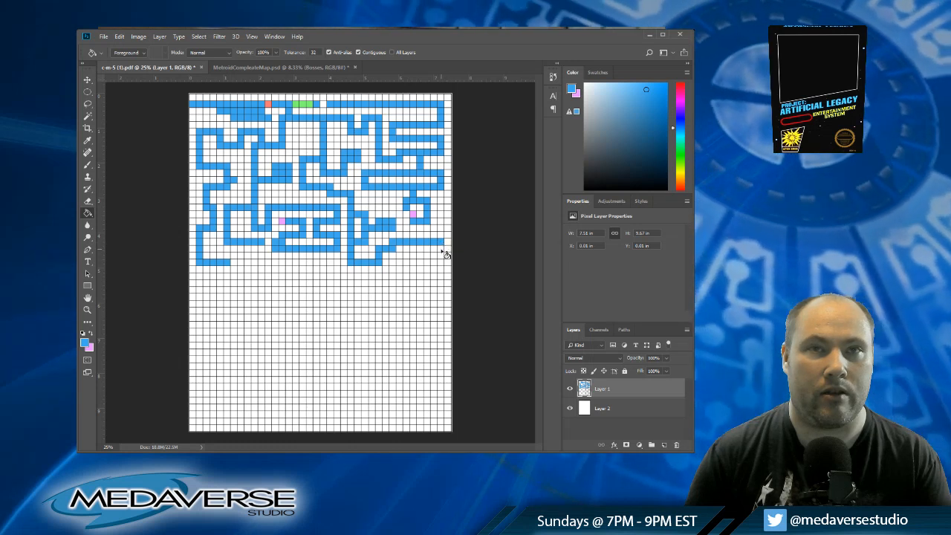
# Step: Continue the blue corridor down column thirty-seven from row twenty-three to row twenty-nine
pyautogui.click(442, 251)
pyautogui.click(441, 257)
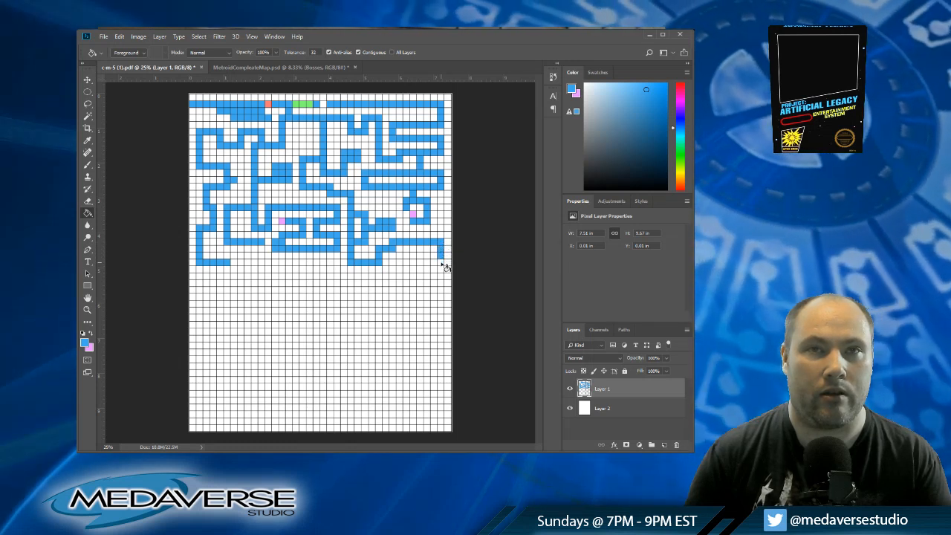
pyautogui.click(441, 265)
pyautogui.click(441, 273)
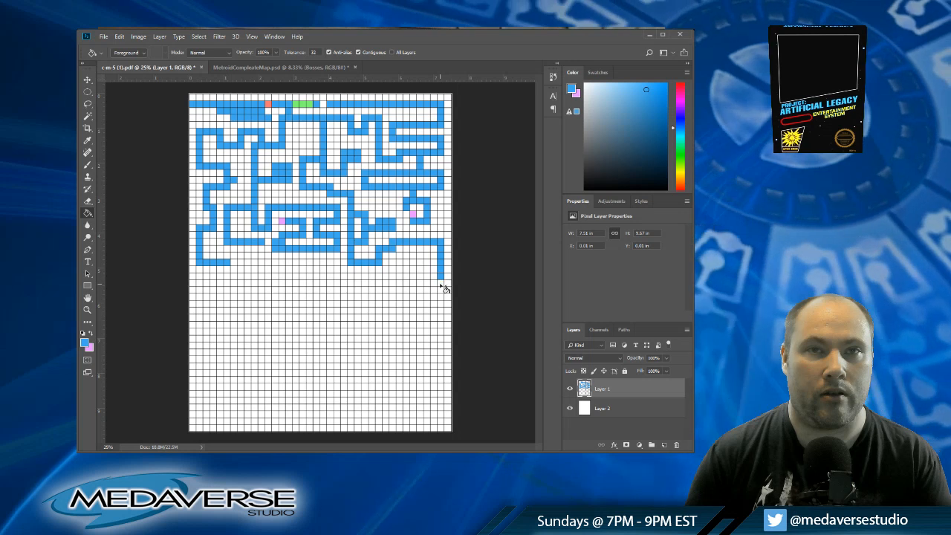
pyautogui.click(441, 282)
pyautogui.click(441, 290)
# Step: Run the blue corridor back along row twenty-nine to column twenty-three and turn it up to row twenty-eight
pyautogui.click(434, 290)
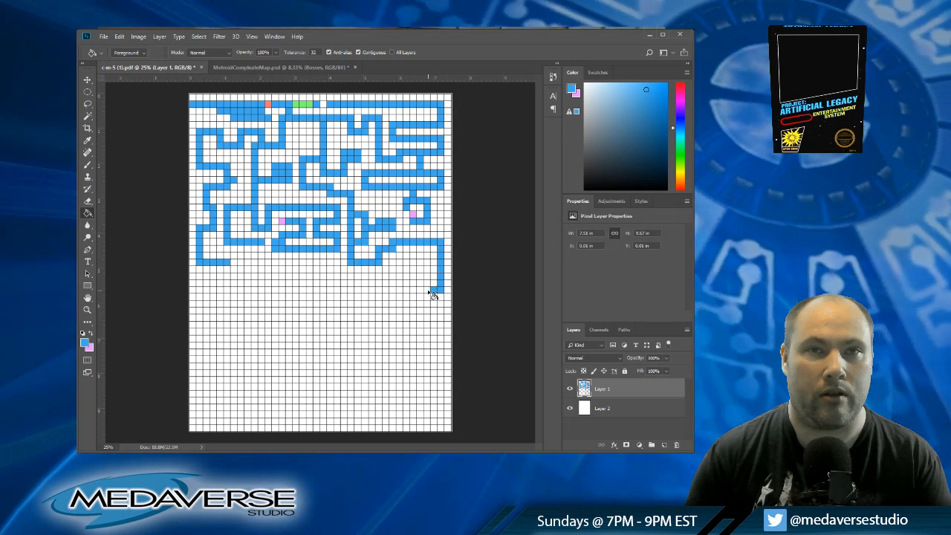
pyautogui.click(427, 289)
pyautogui.click(418, 290)
pyautogui.click(410, 290)
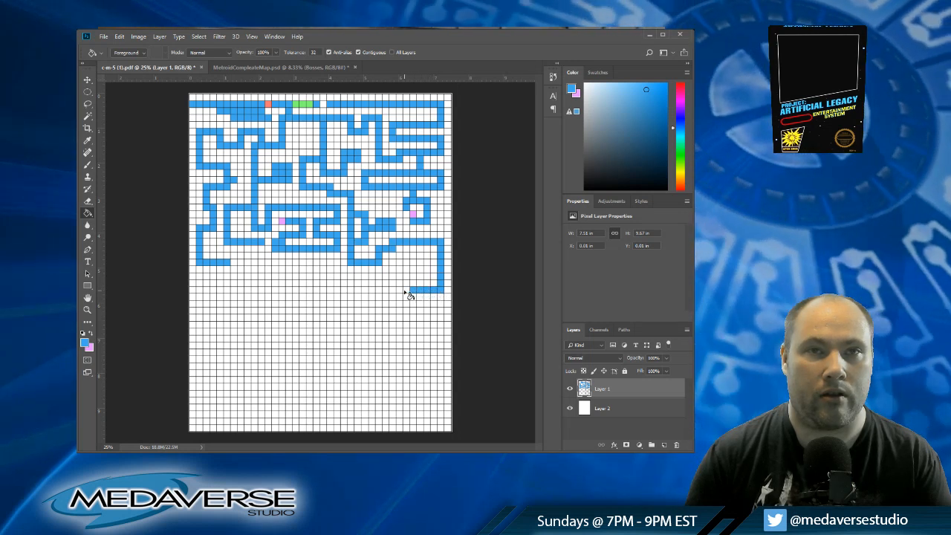
pyautogui.click(402, 289)
pyautogui.click(394, 290)
pyautogui.click(386, 290)
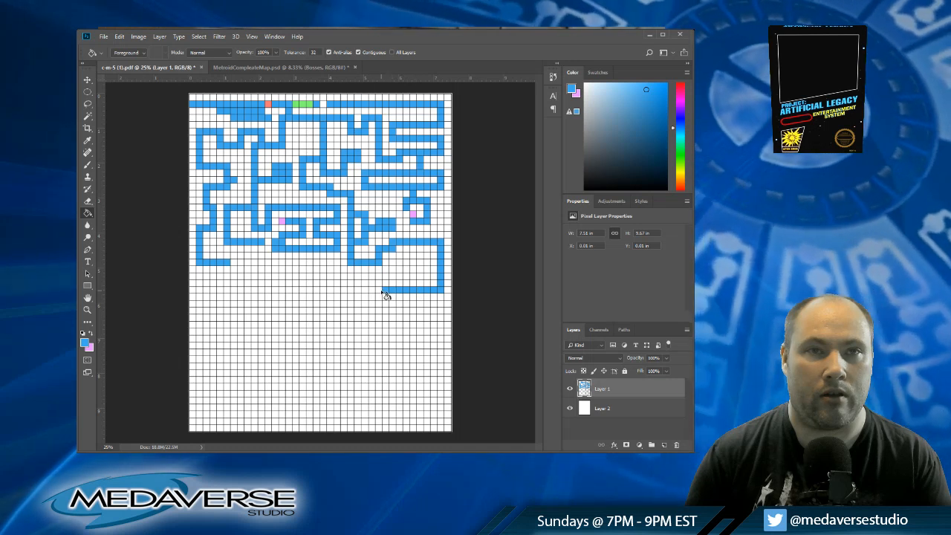
pyautogui.click(378, 290)
pyautogui.click(370, 289)
pyautogui.click(362, 290)
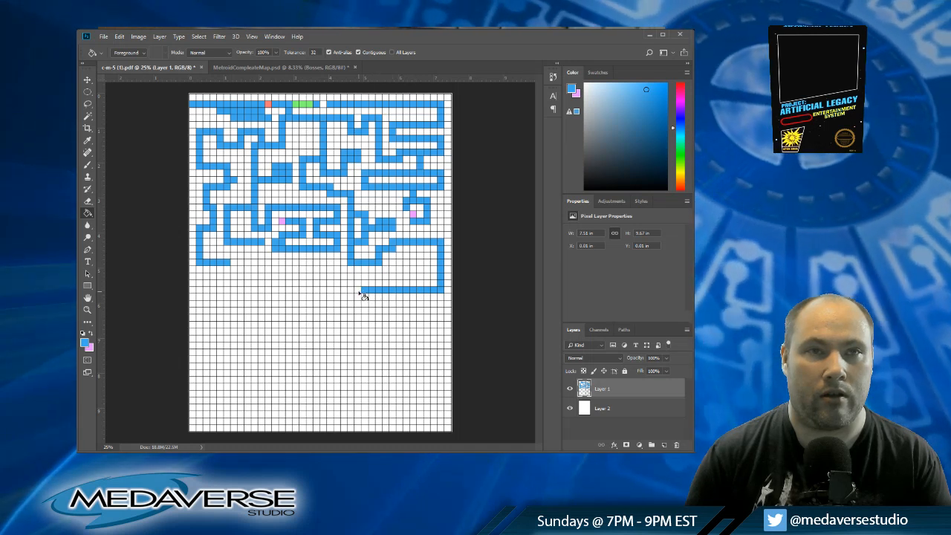
pyautogui.click(351, 291)
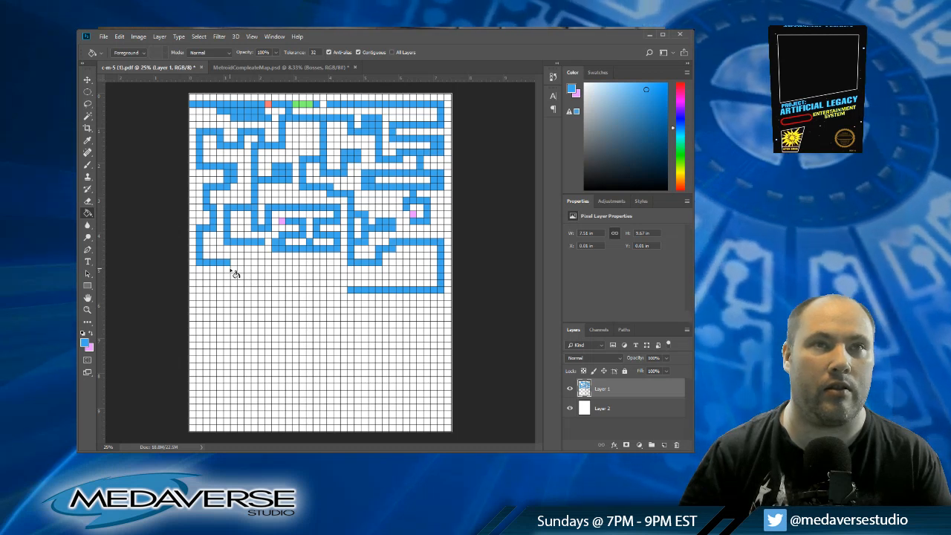
pyautogui.click(343, 288)
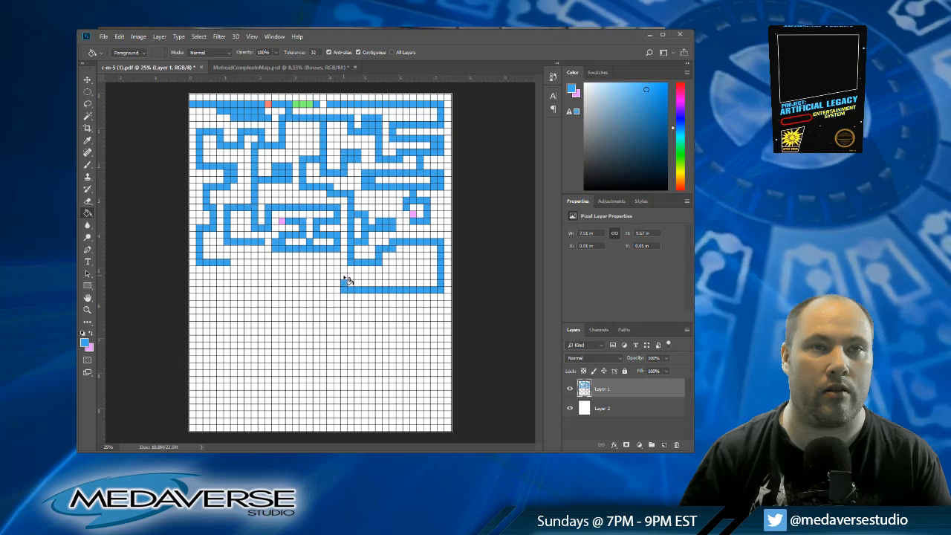
# Step: Double the blue corridor back along row twenty-seven from column twenty-three to column thirty-one
pyautogui.click(352, 277)
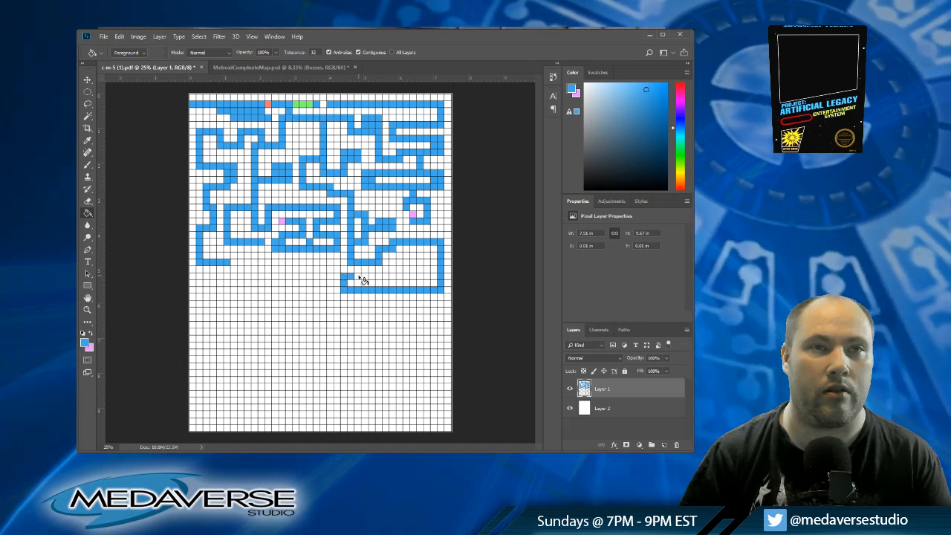
pyautogui.click(358, 277)
pyautogui.click(364, 277)
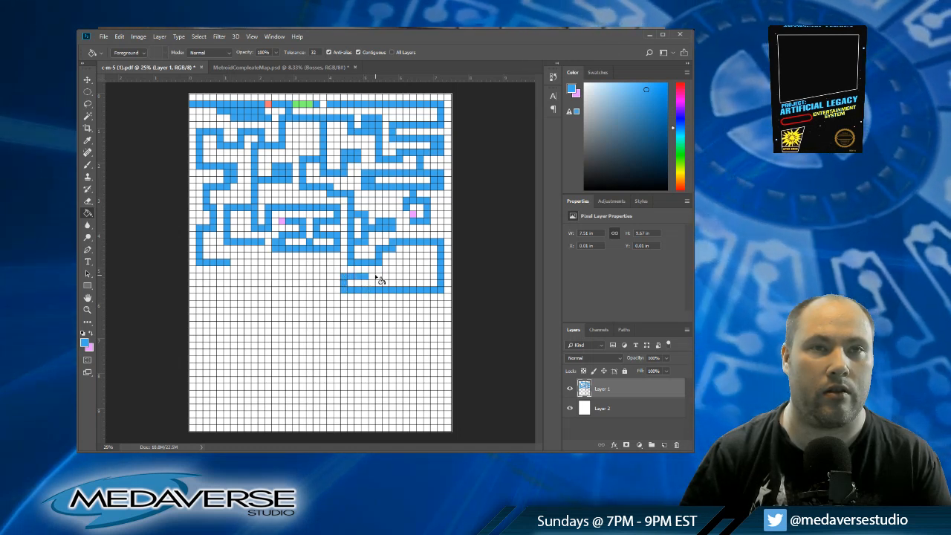
pyautogui.click(369, 277)
pyautogui.click(374, 278)
pyautogui.click(380, 277)
pyautogui.click(385, 278)
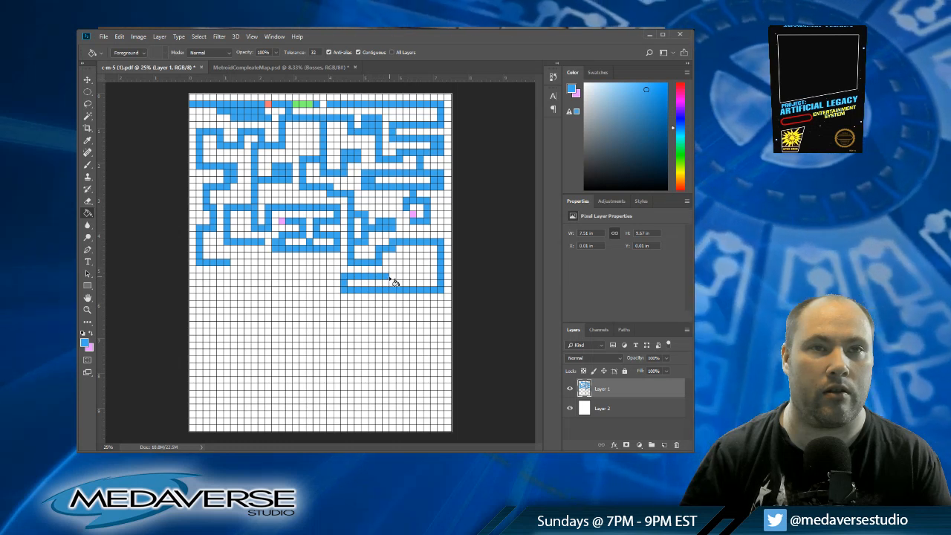
pyautogui.click(390, 277)
pyautogui.click(395, 278)
pyautogui.click(401, 277)
# Step: Raise the corridor up column thirty-one to row twenty-four, cross to column thirty-three, and bring it back down to row twenty-seven
pyautogui.click(400, 272)
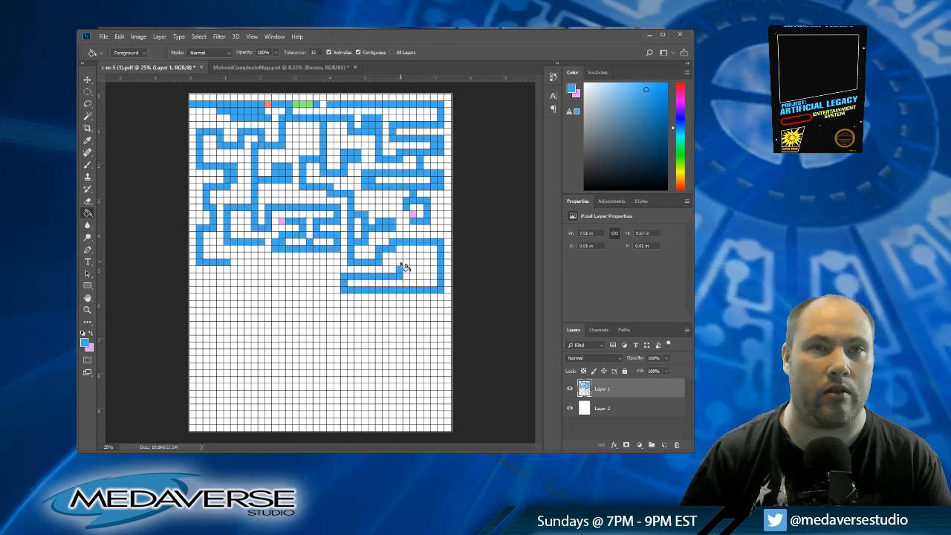
pyautogui.click(400, 267)
pyautogui.click(400, 261)
pyautogui.click(401, 256)
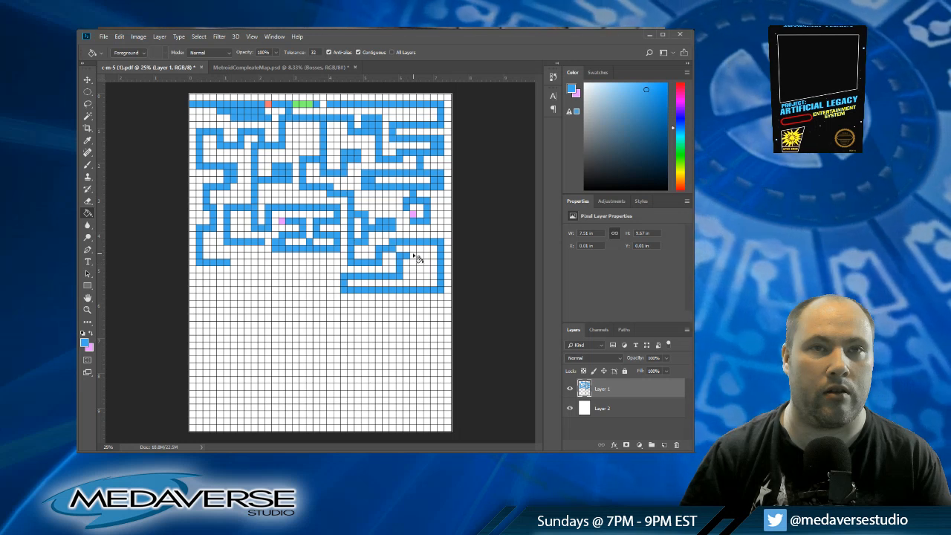
pyautogui.click(412, 257)
pyautogui.click(413, 263)
pyautogui.click(414, 270)
pyautogui.click(414, 276)
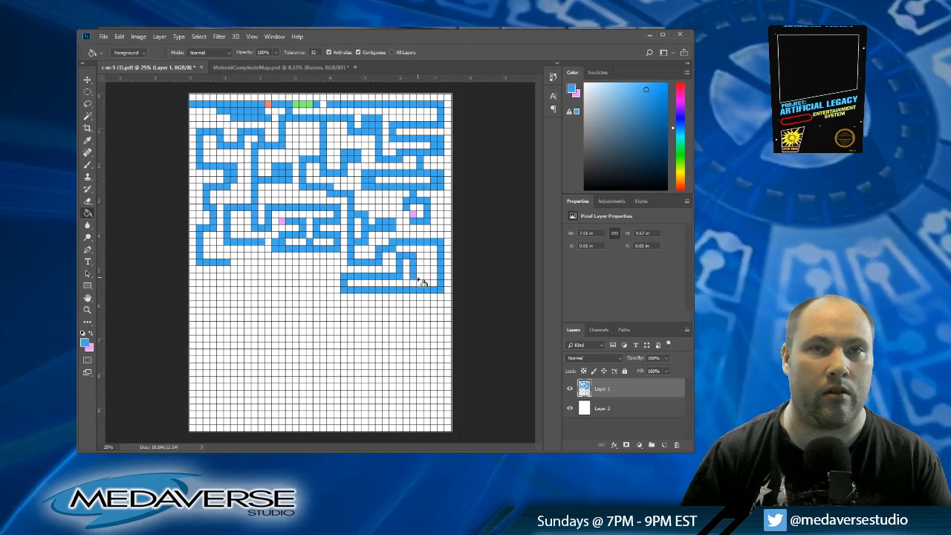
# Step: Connect row twenty-seven across to column thirty-five and extend that column up to row twenty-four in blue
pyautogui.click(427, 277)
pyautogui.click(427, 272)
pyautogui.click(427, 267)
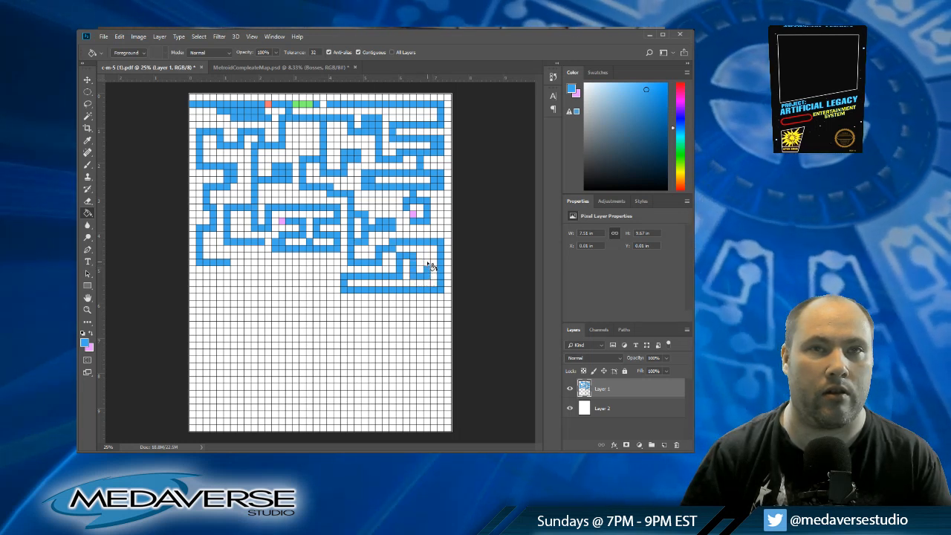
pyautogui.click(428, 261)
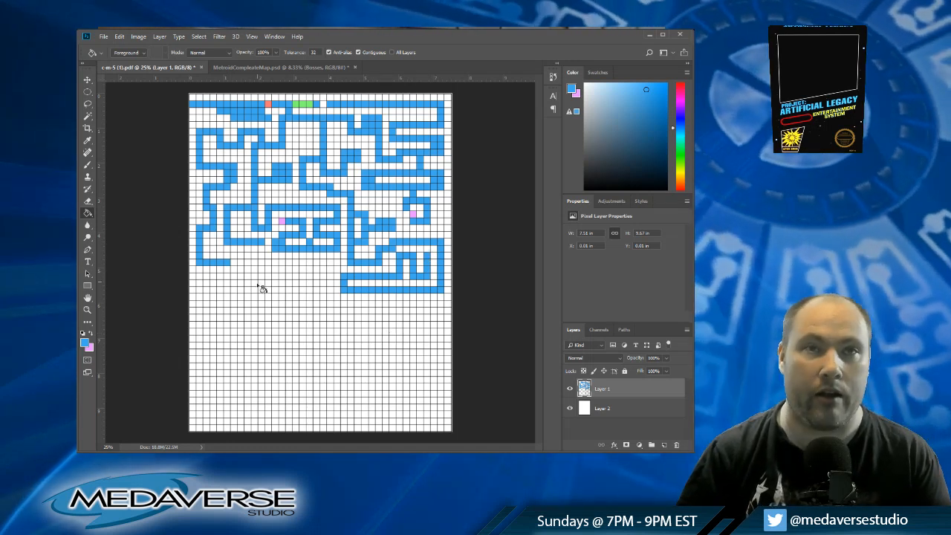
# Step: Sample white and clear the row-twenty-four cells from column thirty-one to column thirty-three to lower the corridor's bump
pyautogui.keyDown('alt'); pyautogui.click(396, 255); pyautogui.keyUp('alt')
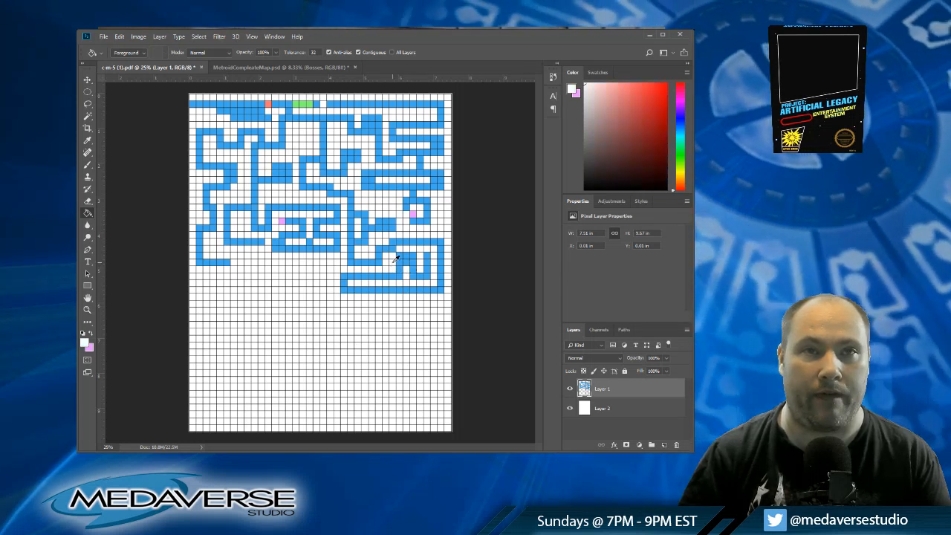
pyautogui.click(399, 257)
pyautogui.click(407, 256)
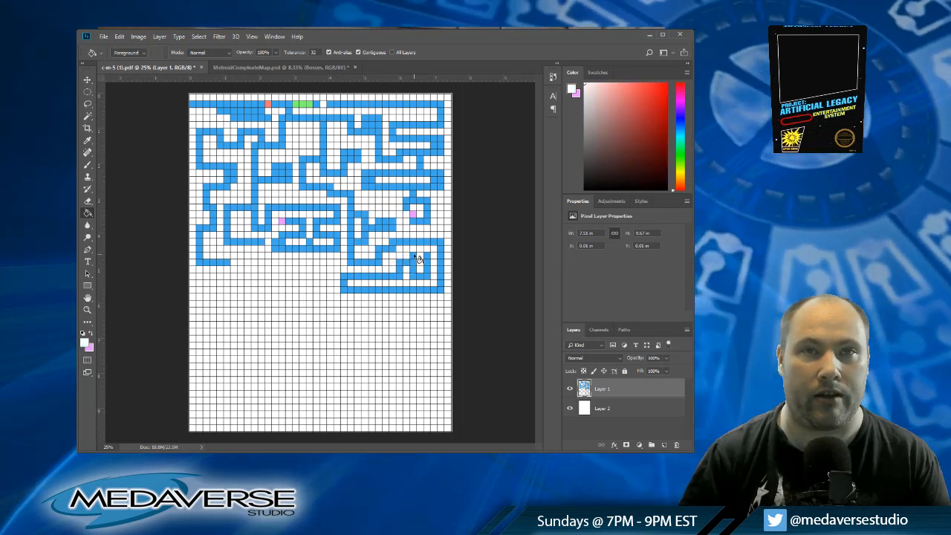
pyautogui.click(413, 255)
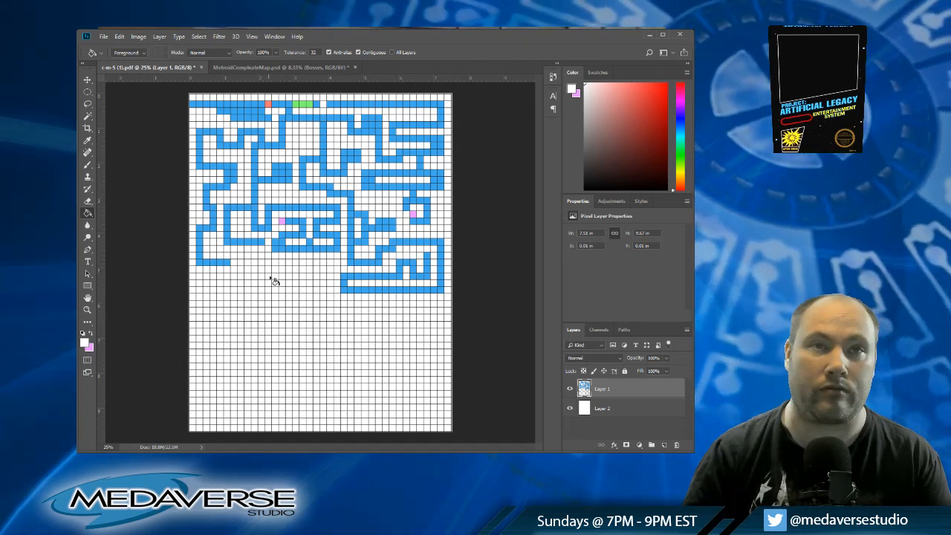
# Step: Restore blue, fill a cell beside column twenty-four near row twenty, and complete the room at columns eight to eleven down to row twenty-four
pyautogui.keyDown('alt'); pyautogui.click(394, 246); pyautogui.keyUp('alt')
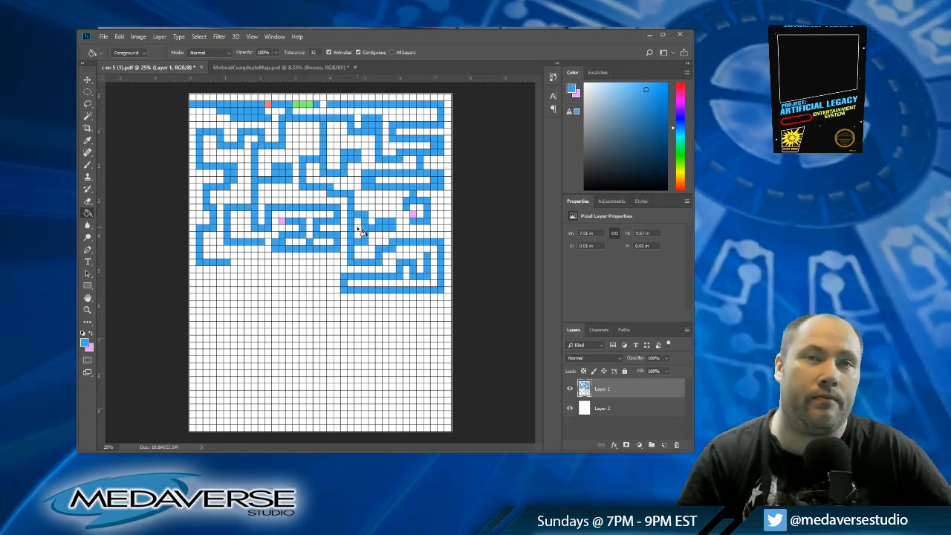
pyautogui.click(361, 232)
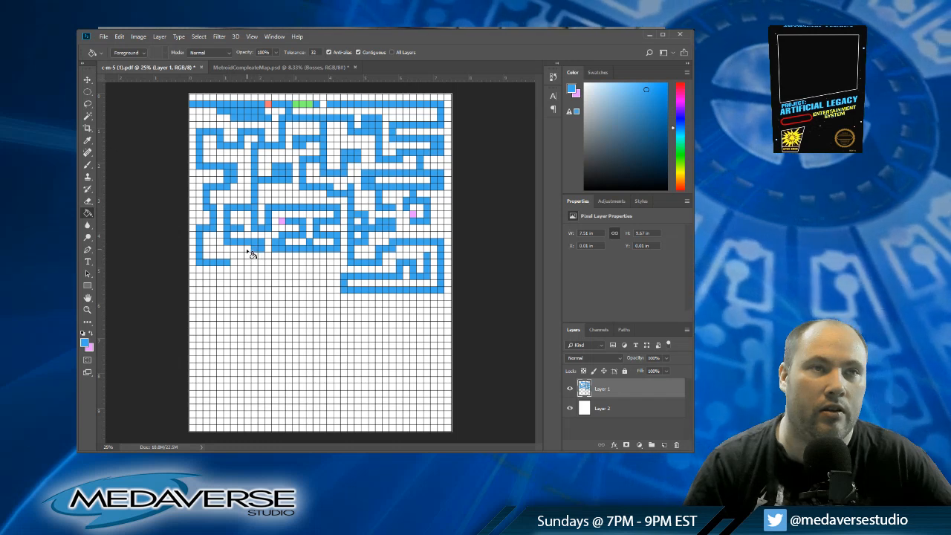
pyautogui.click(247, 256)
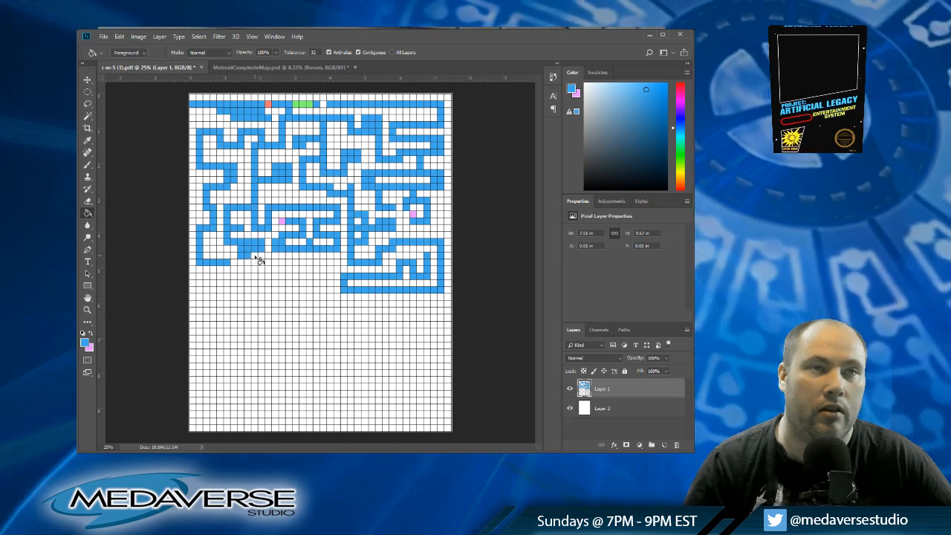
pyautogui.click(258, 257)
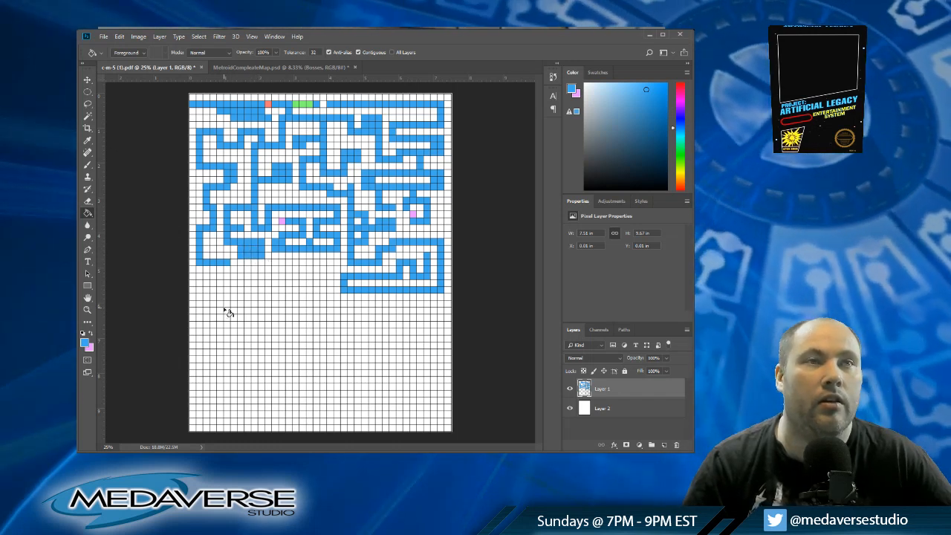
# Step: Lay a blue corridor along row twenty-six from column six to column twenty, joining the end of the row-twenty-five corridor
pyautogui.click(233, 270)
pyautogui.click(228, 270)
pyautogui.click(241, 270)
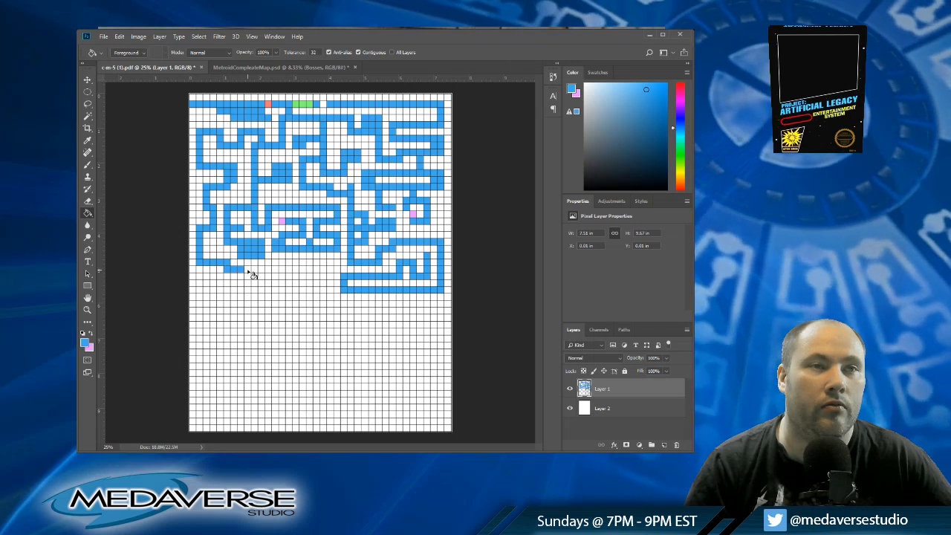
pyautogui.click(248, 270)
pyautogui.click(255, 270)
pyautogui.click(261, 270)
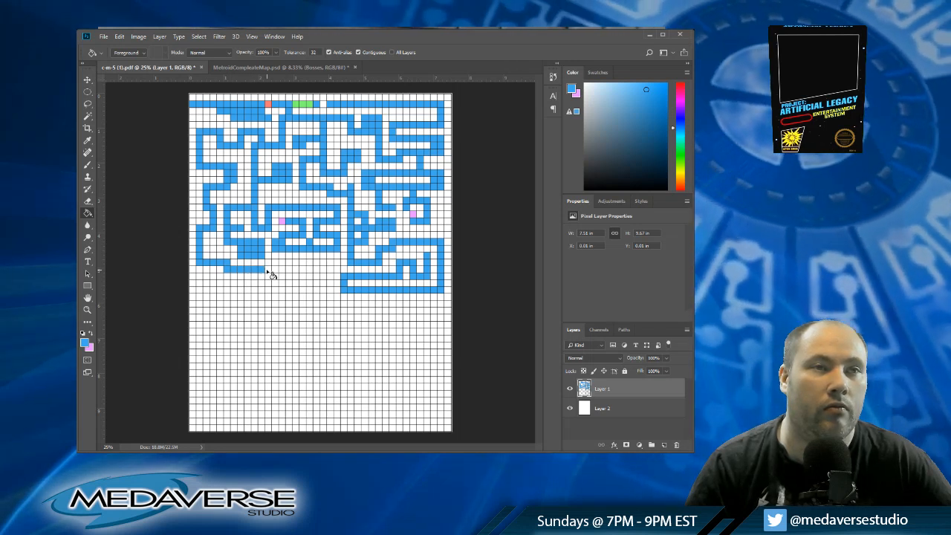
pyautogui.click(268, 270)
pyautogui.click(276, 270)
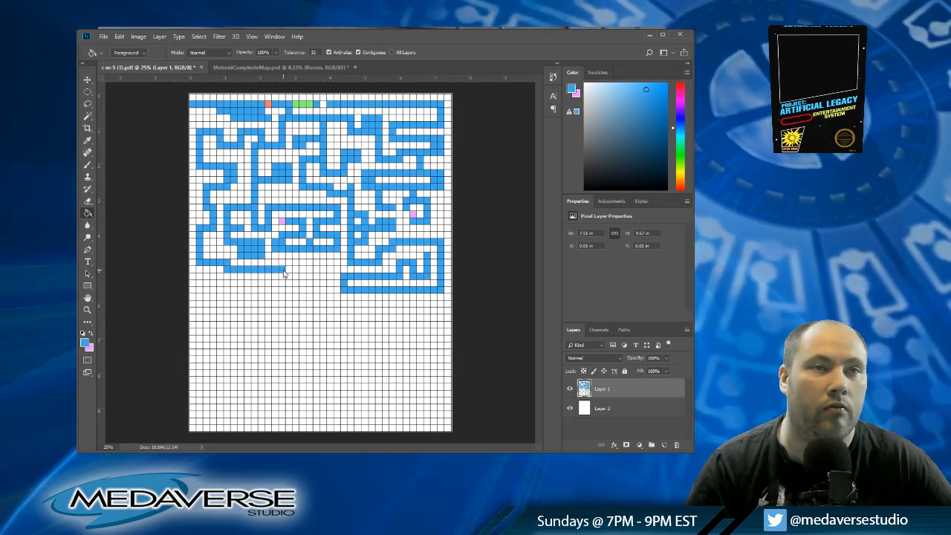
pyautogui.click(282, 272)
pyautogui.click(290, 271)
pyautogui.click(296, 271)
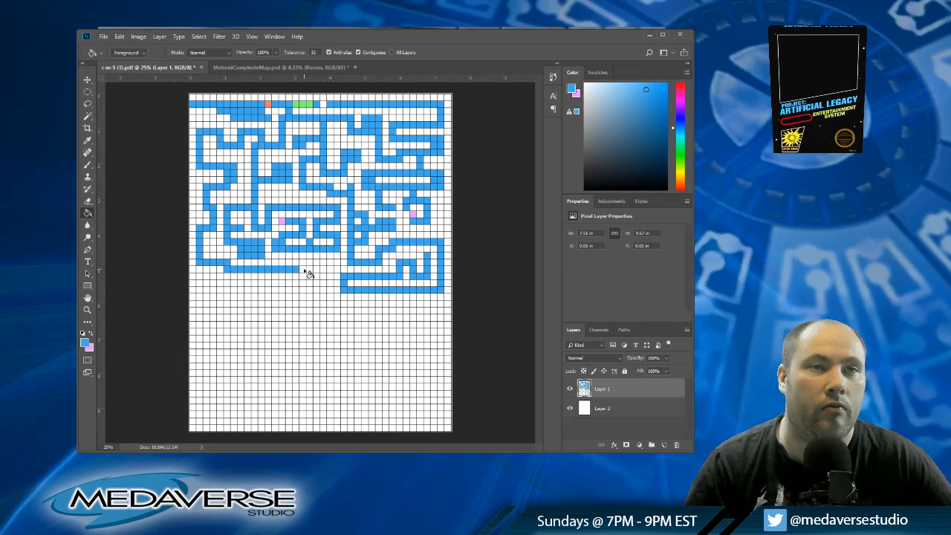
pyautogui.click(302, 270)
pyautogui.click(309, 270)
pyautogui.click(315, 271)
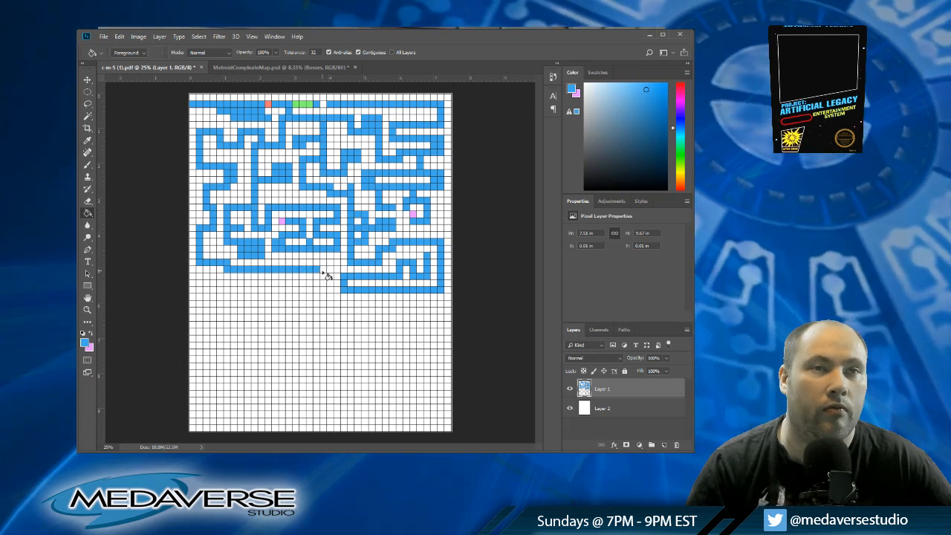
pyautogui.click(322, 271)
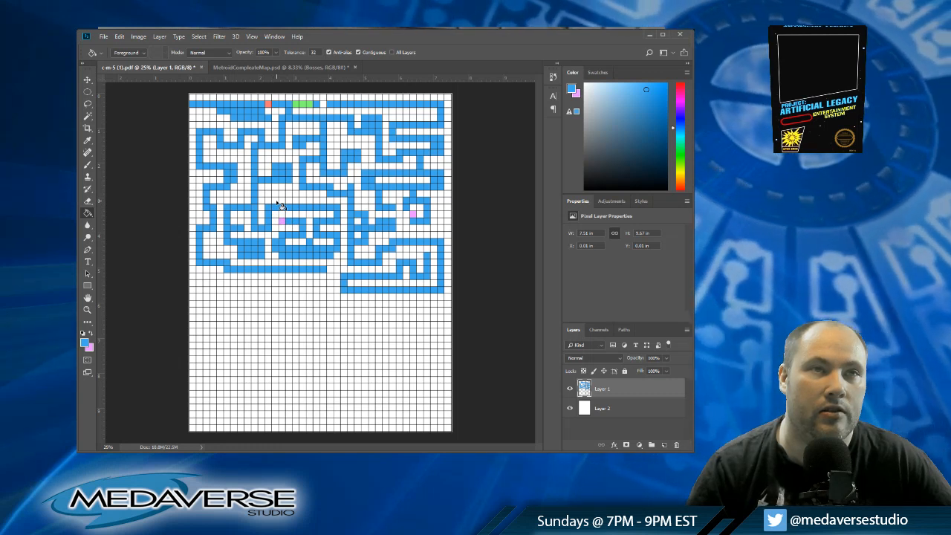
# Step: Fill row sixteen in blue from column thirteen to column nineteen, above the corridor in the middle of the map
pyautogui.click(277, 202)
pyautogui.click(283, 202)
pyautogui.click(290, 202)
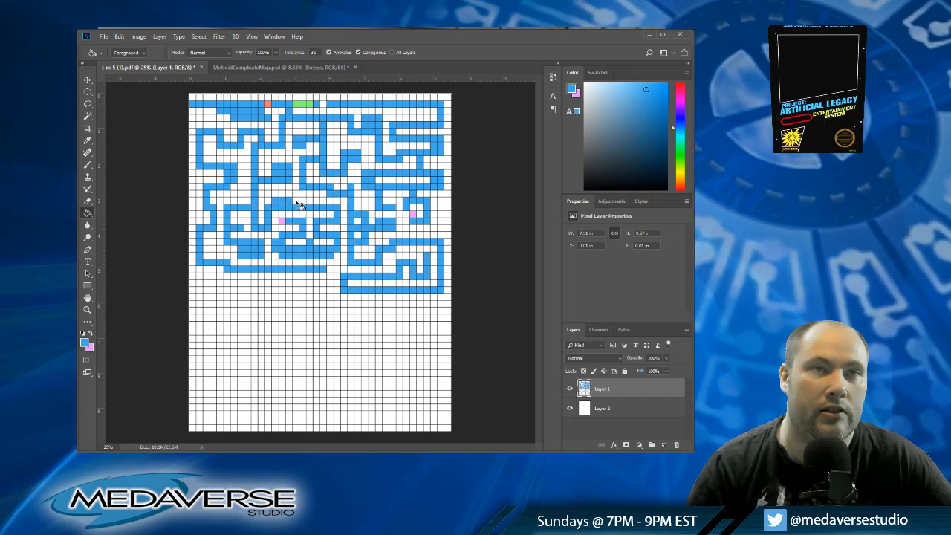
pyautogui.click(296, 202)
pyautogui.click(303, 202)
pyautogui.click(310, 202)
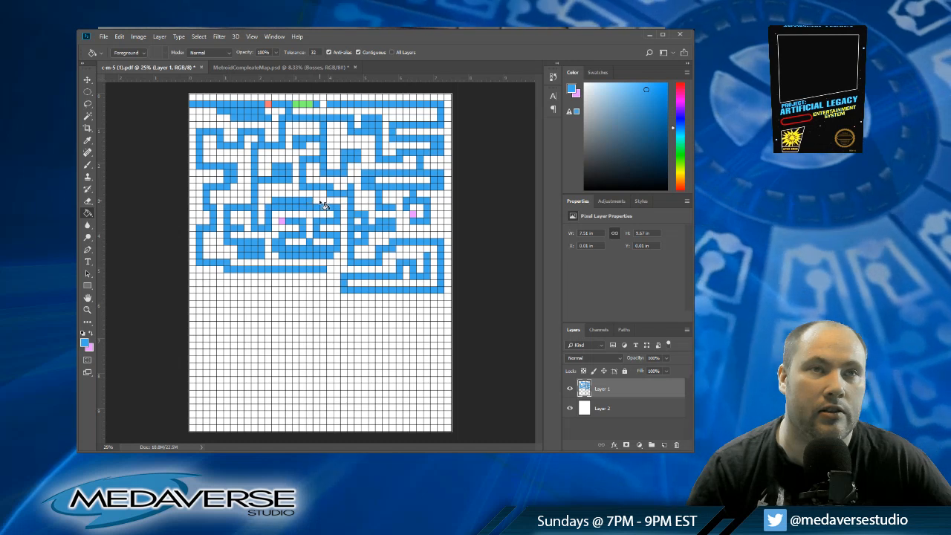
pyautogui.click(318, 202)
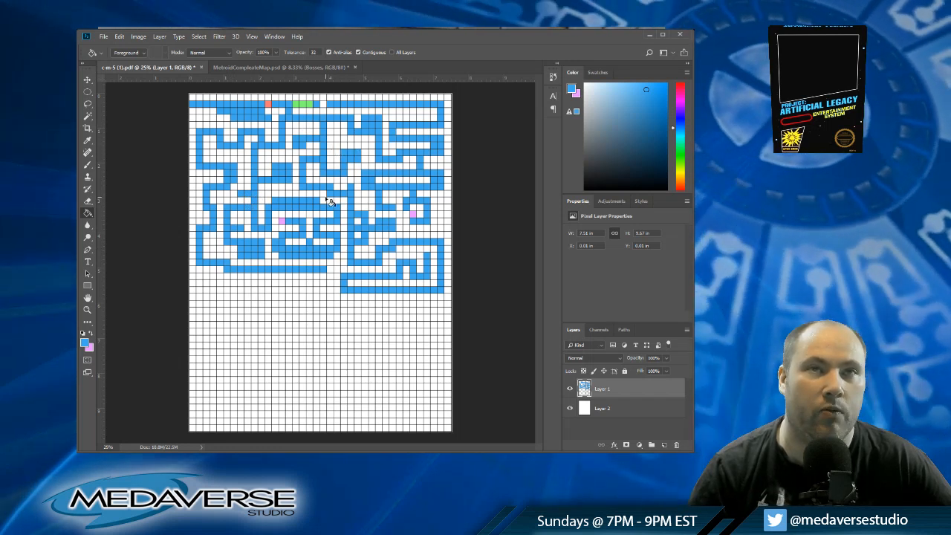
# Step: Drop four blue shafts from the row-twenty-six corridor through rows twenty-seven to twenty-nine, at columns seven, twelve, sixteen and twenty
pyautogui.click(235, 276)
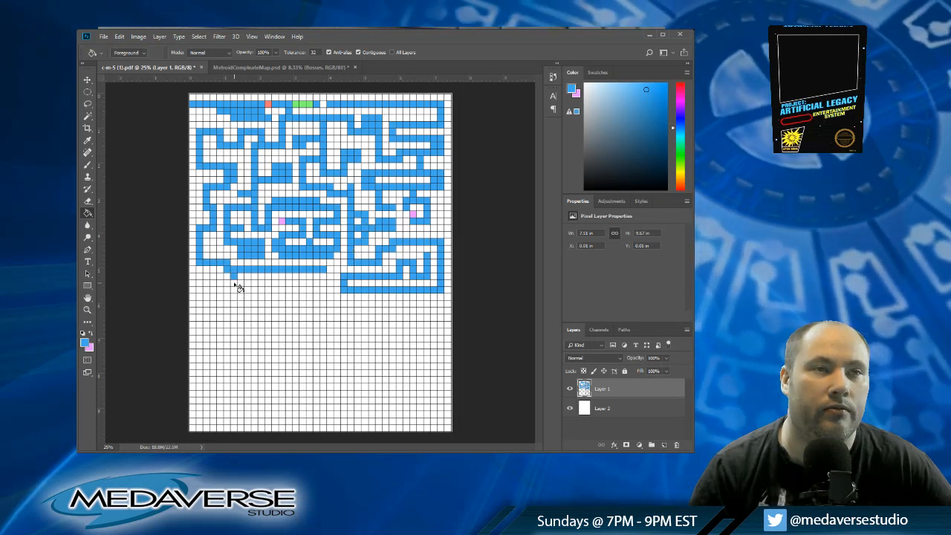
pyautogui.click(234, 283)
pyautogui.click(234, 289)
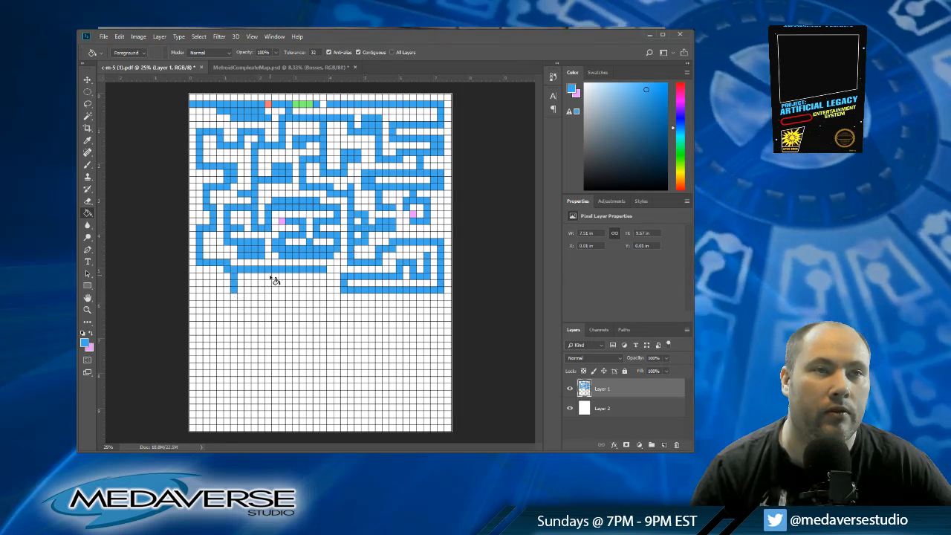
pyautogui.click(268, 277)
pyautogui.click(269, 284)
pyautogui.click(268, 291)
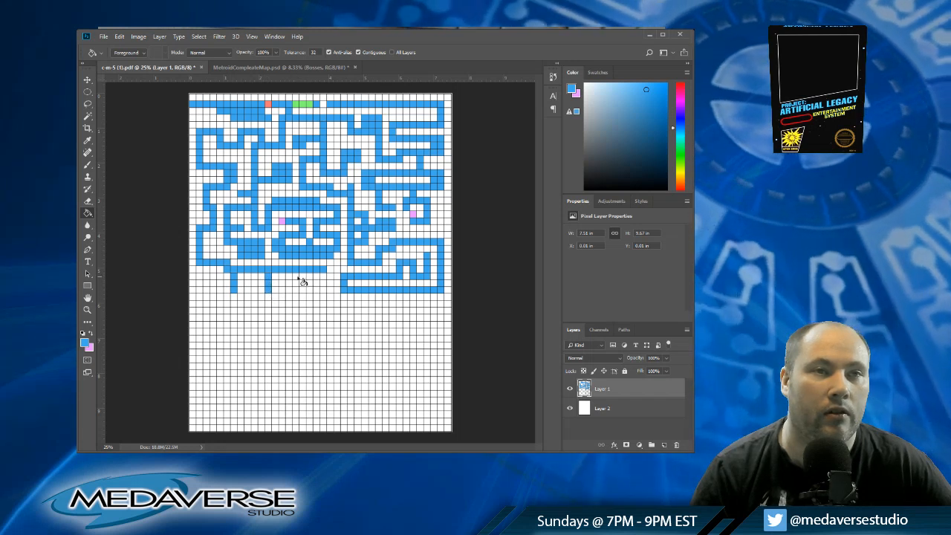
pyautogui.click(296, 276)
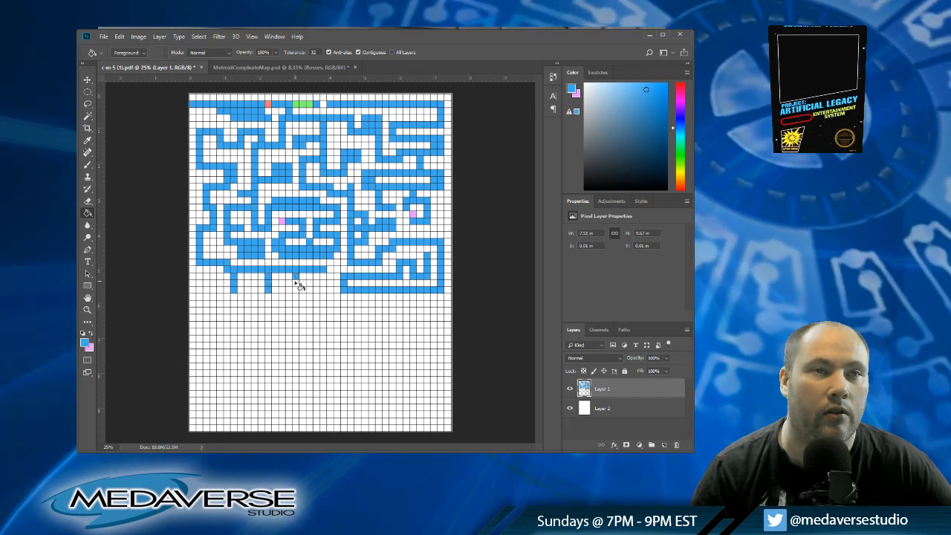
pyautogui.click(297, 284)
pyautogui.click(297, 290)
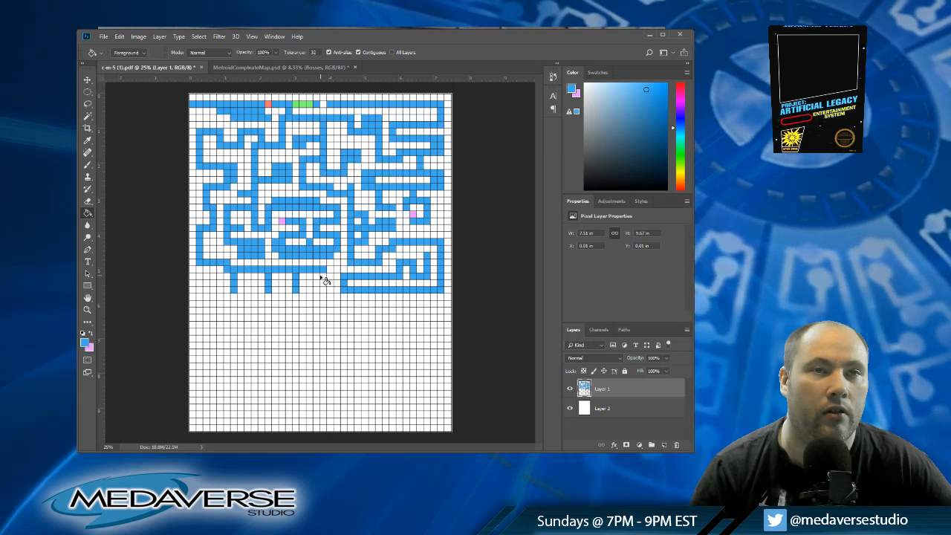
pyautogui.click(324, 276)
pyautogui.click(324, 284)
pyautogui.click(324, 290)
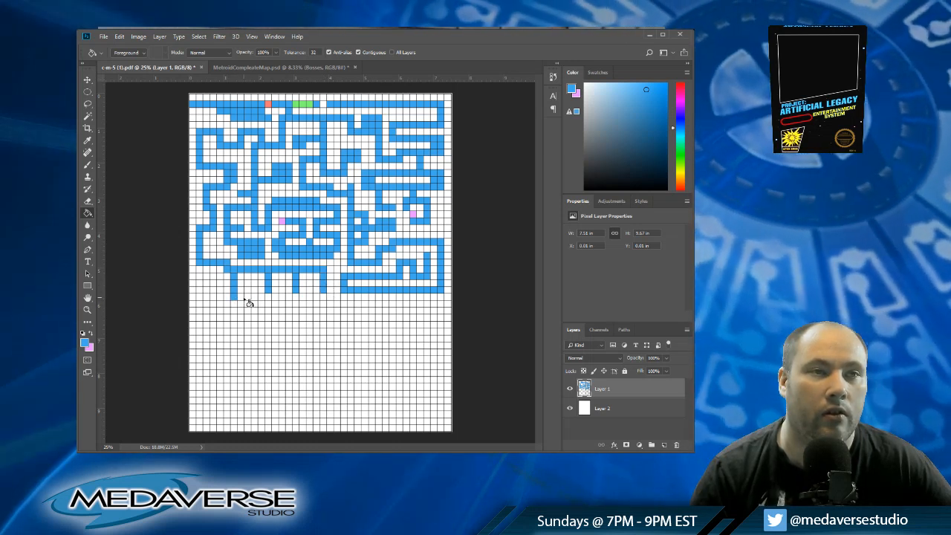
# Step: Link the shafts at columns seven, twelve and sixteen with a winding blue corridor through rows twenty-eight to thirty
pyautogui.click(242, 297)
pyautogui.click(247, 297)
pyautogui.click(249, 290)
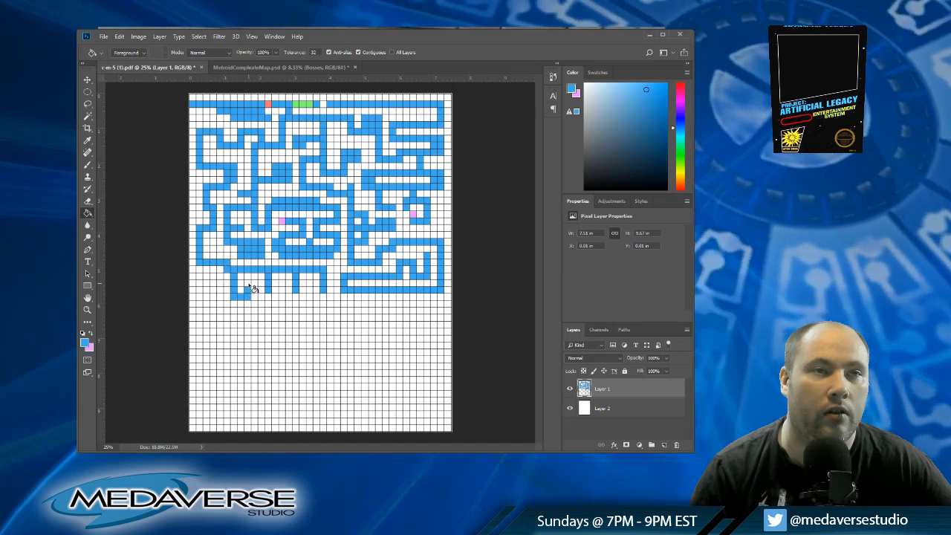
pyautogui.click(250, 284)
pyautogui.click(255, 285)
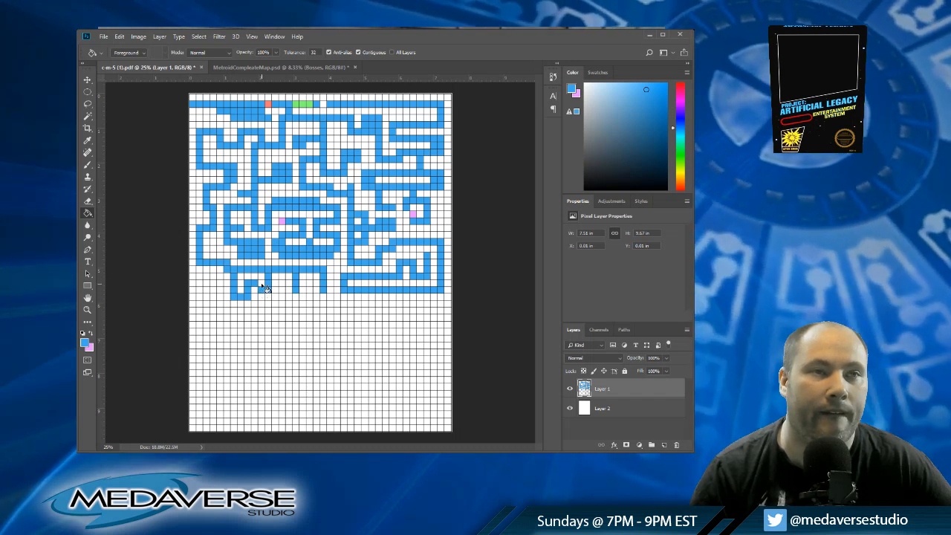
pyautogui.click(261, 285)
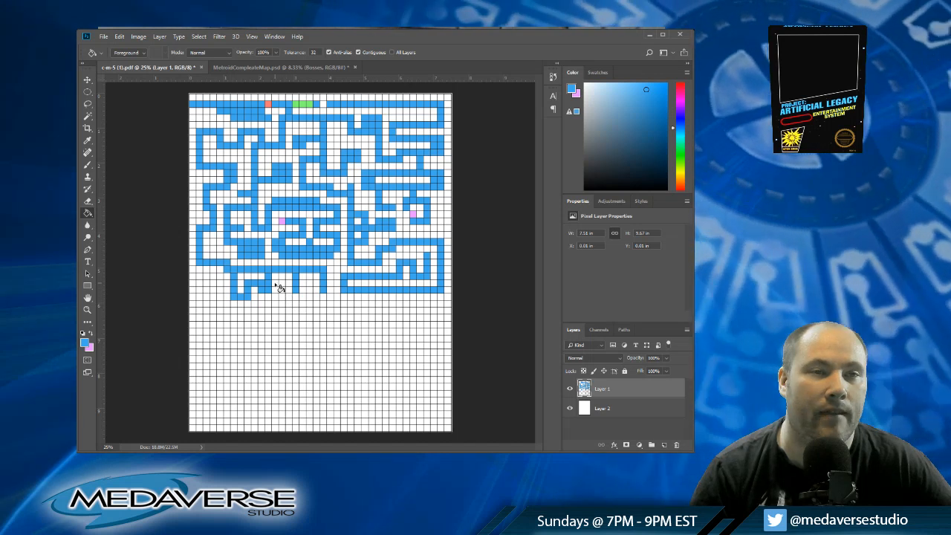
pyautogui.click(281, 284)
pyautogui.click(283, 290)
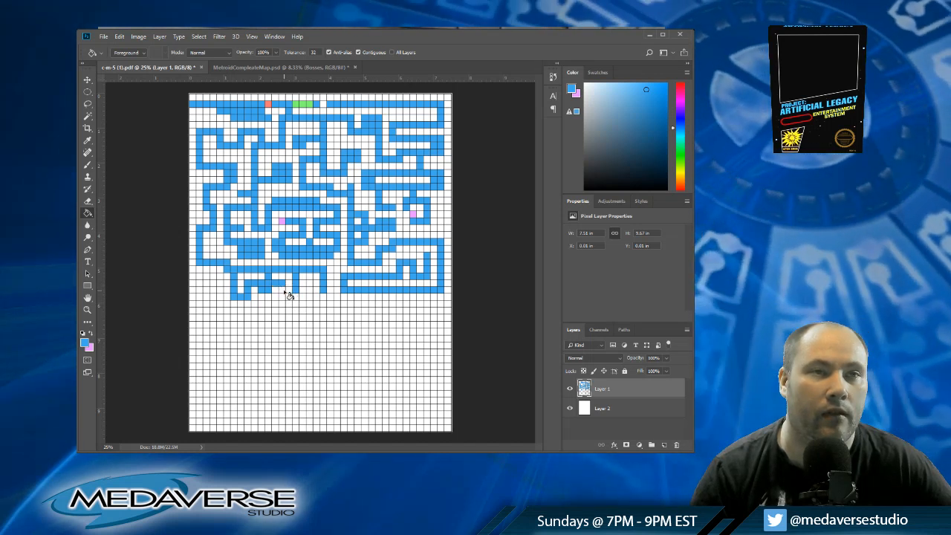
# Step: Extend the column-twenty shaft down to row thirty-one and run a blue corridor along that row back to column eleven
pyautogui.click(323, 297)
pyautogui.click(323, 303)
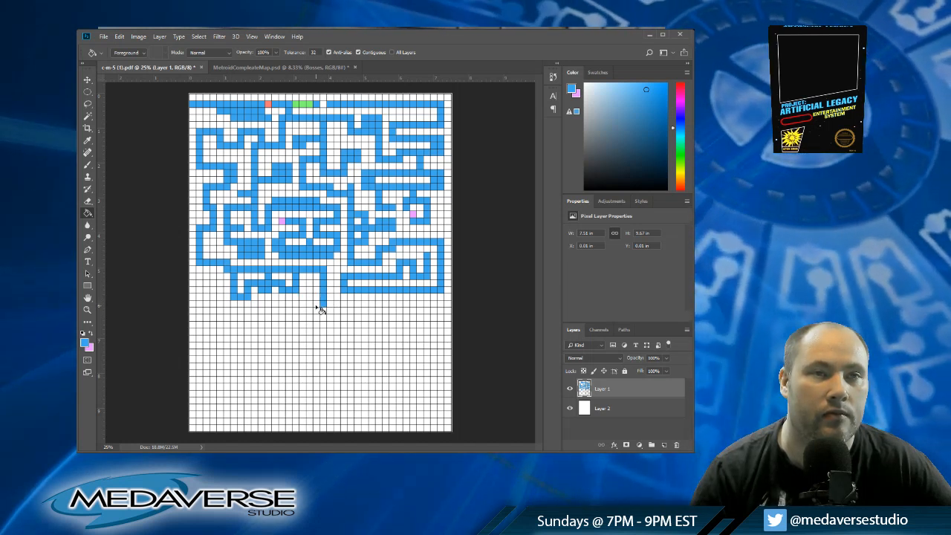
pyautogui.click(316, 303)
pyautogui.click(310, 303)
pyautogui.click(304, 303)
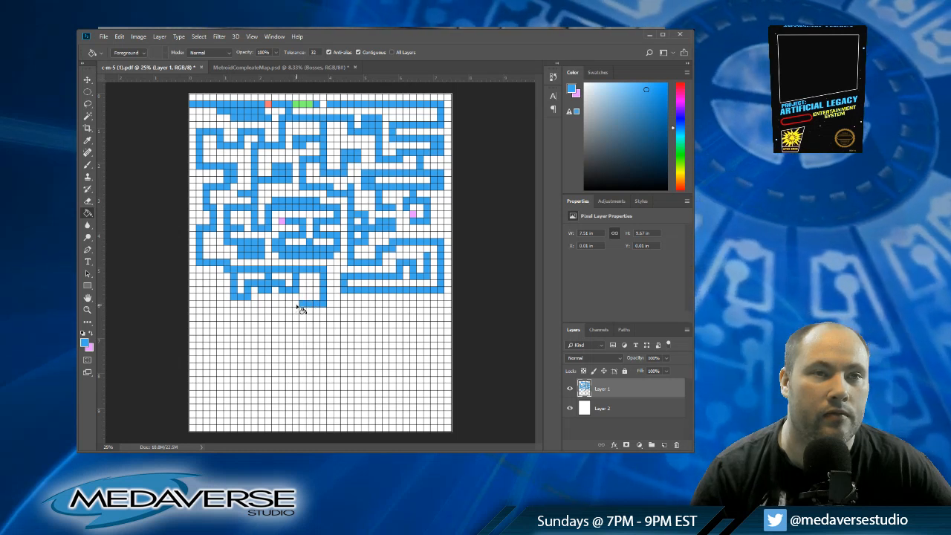
pyautogui.click(298, 303)
pyautogui.click(291, 303)
pyautogui.click(286, 303)
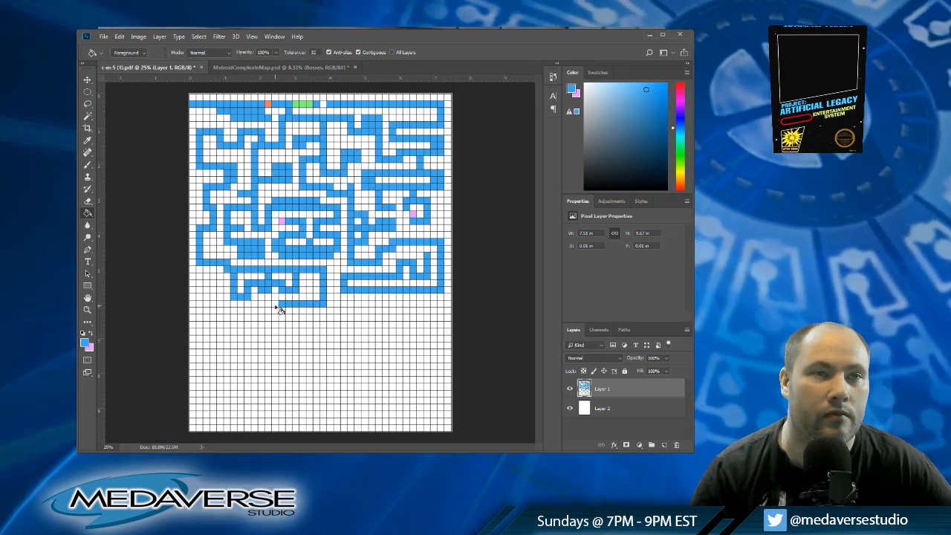
pyautogui.click(278, 303)
pyautogui.click(273, 303)
pyautogui.click(266, 303)
pyautogui.click(261, 303)
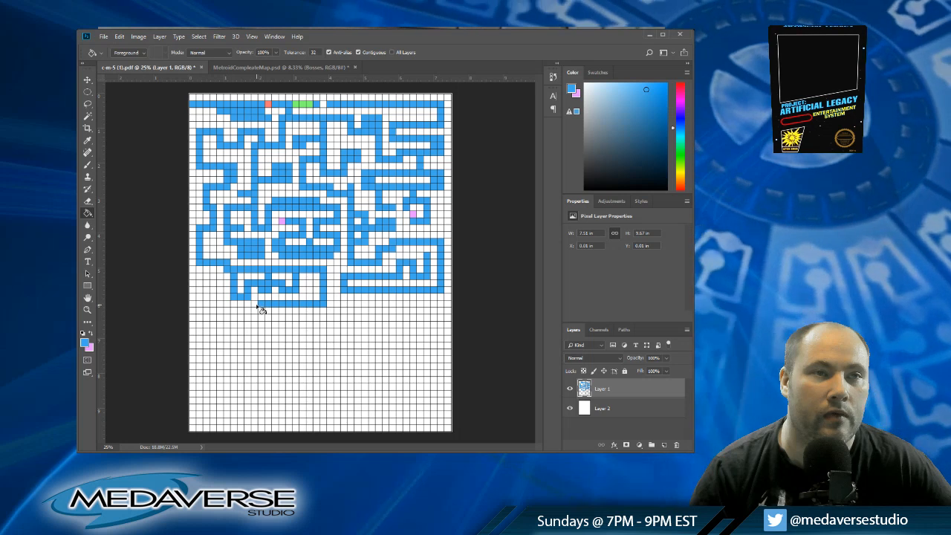
# Step: Step the corridor down to row thirty-two and continue it in blue from column eleven back to column two
pyautogui.click(255, 309)
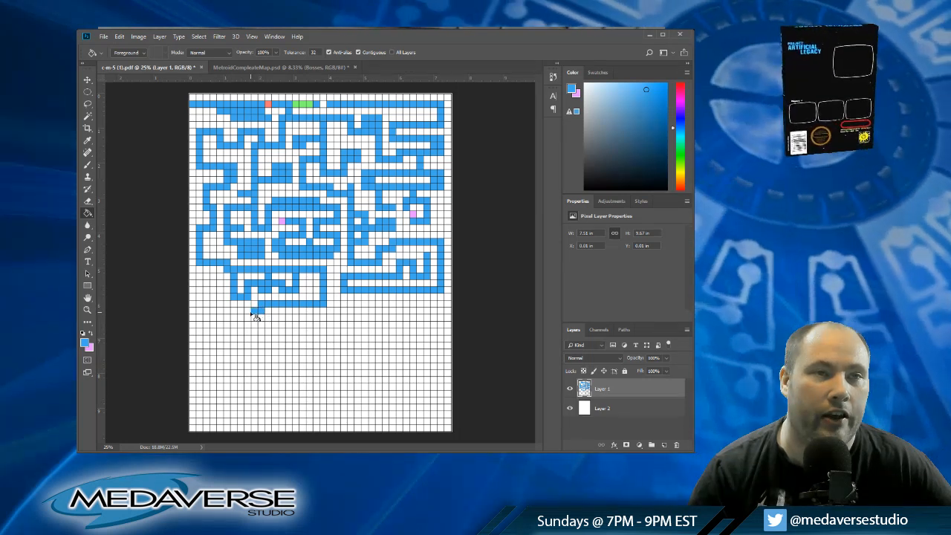
pyautogui.click(250, 309)
pyautogui.click(244, 309)
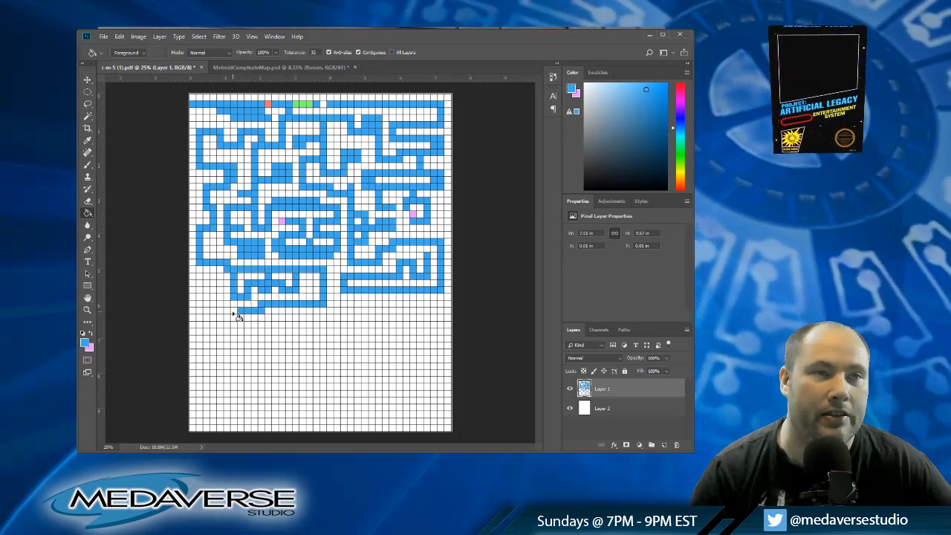
pyautogui.click(237, 309)
pyautogui.click(232, 309)
pyautogui.click(226, 309)
pyautogui.click(220, 309)
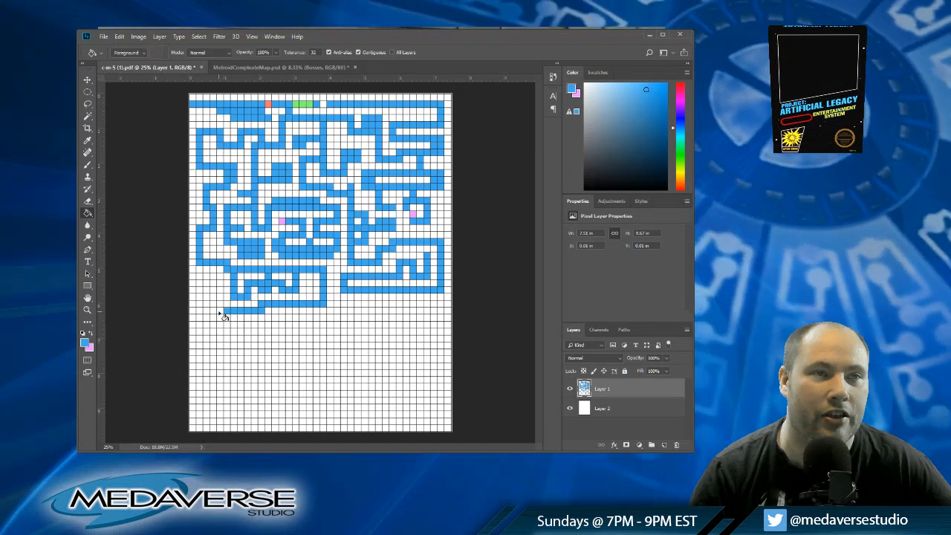
pyautogui.click(214, 309)
pyautogui.click(208, 309)
pyautogui.click(202, 309)
pyautogui.click(199, 310)
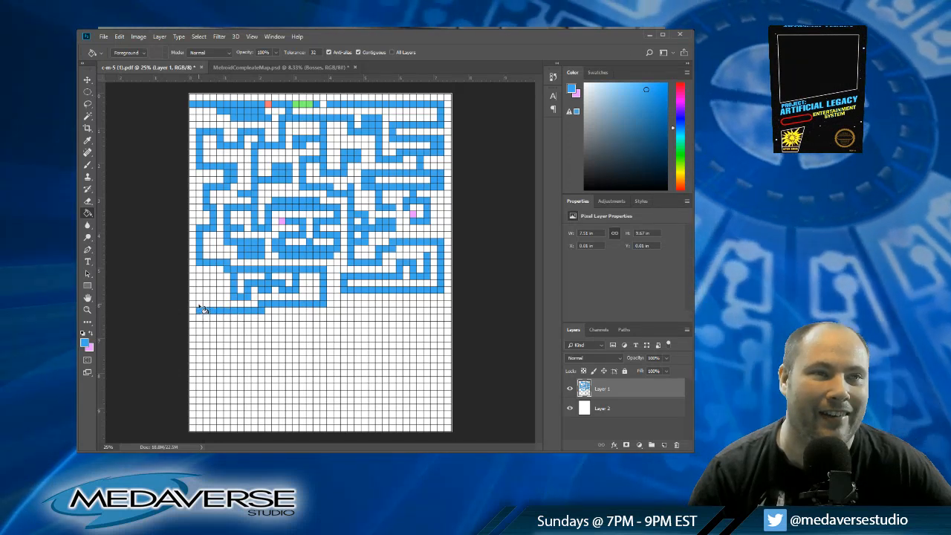
# Step: Raise the blue corridor along column two to row twenty-seven, cross to column four, and descend to column five at row twenty-nine
pyautogui.click(199, 304)
pyautogui.click(199, 297)
pyautogui.click(199, 283)
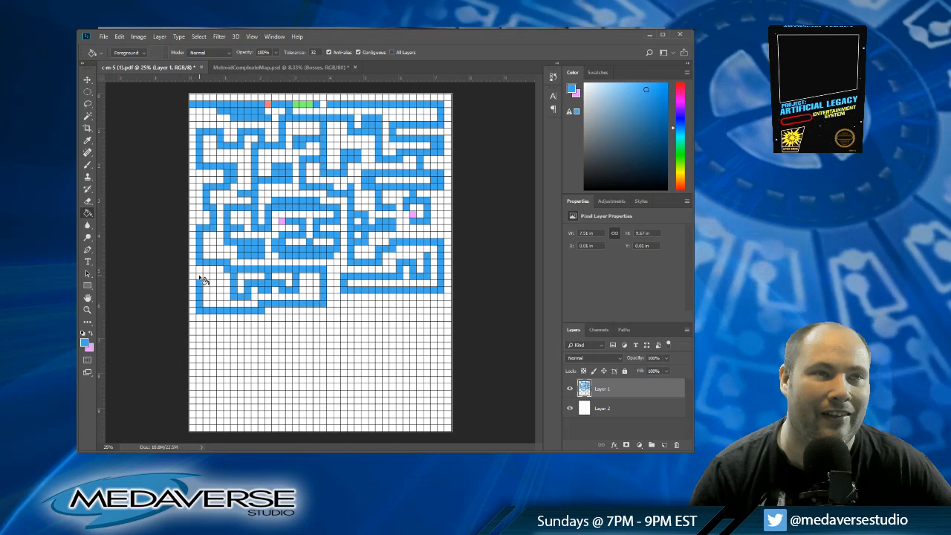
pyautogui.click(199, 276)
pyautogui.click(207, 276)
pyautogui.click(214, 276)
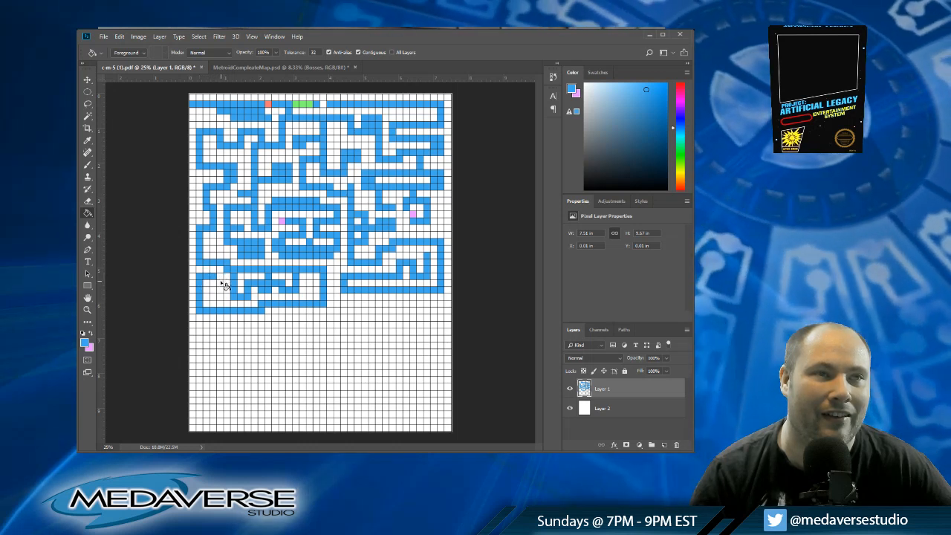
pyautogui.click(215, 284)
pyautogui.click(214, 291)
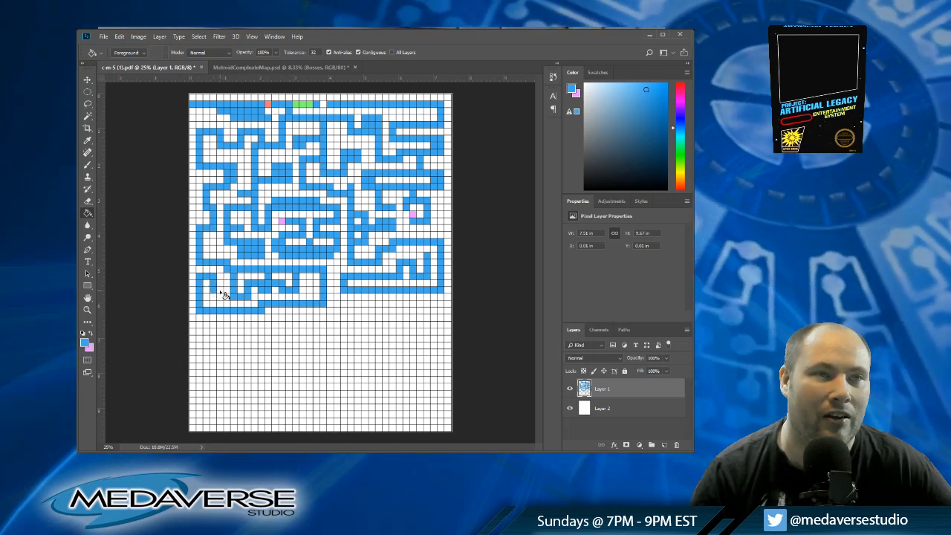
pyautogui.click(220, 290)
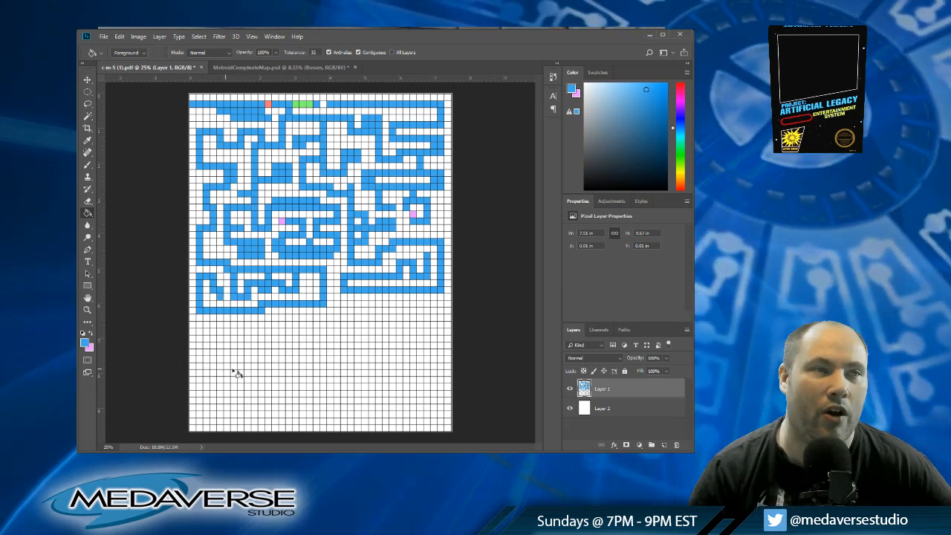
# Step: Mark column five at row thirty and column thirty-five at row twenty-four in pink, then fill a row-twenty-eight linking cell in blue
pyautogui.click(91, 334)
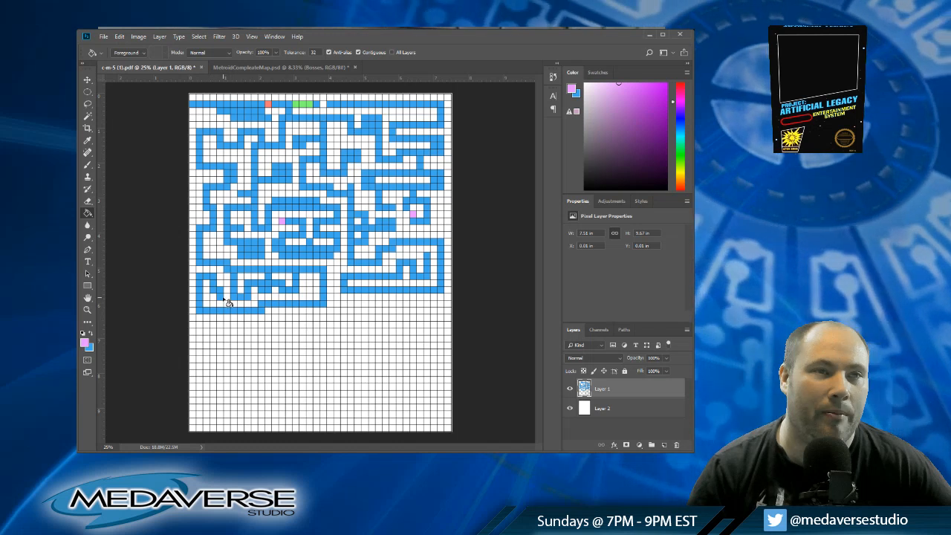
pyautogui.click(220, 298)
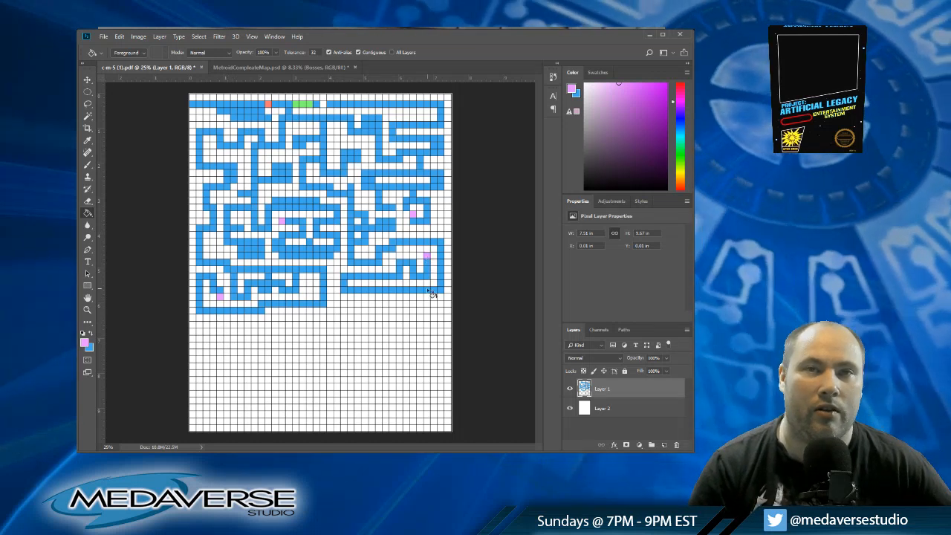
pyautogui.click(427, 257)
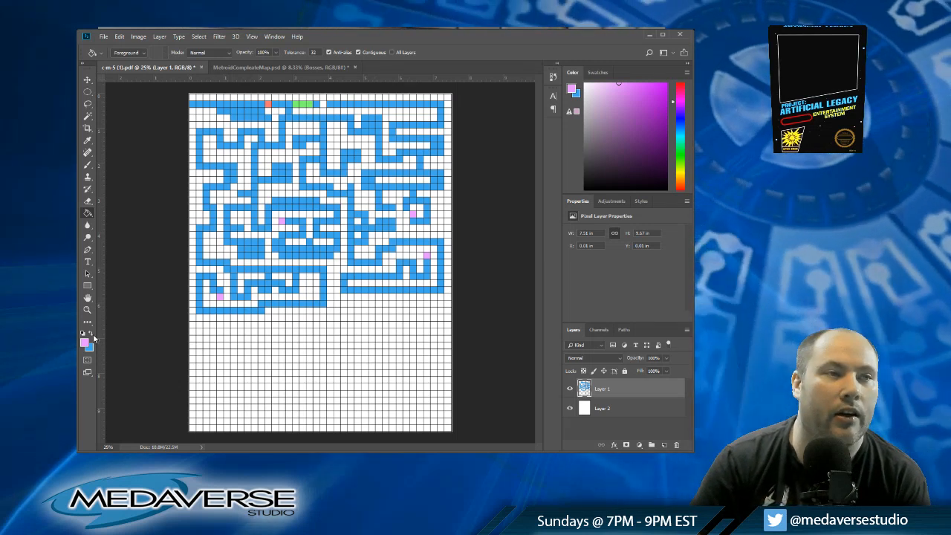
pyautogui.press('x')
pyautogui.click(352, 286)
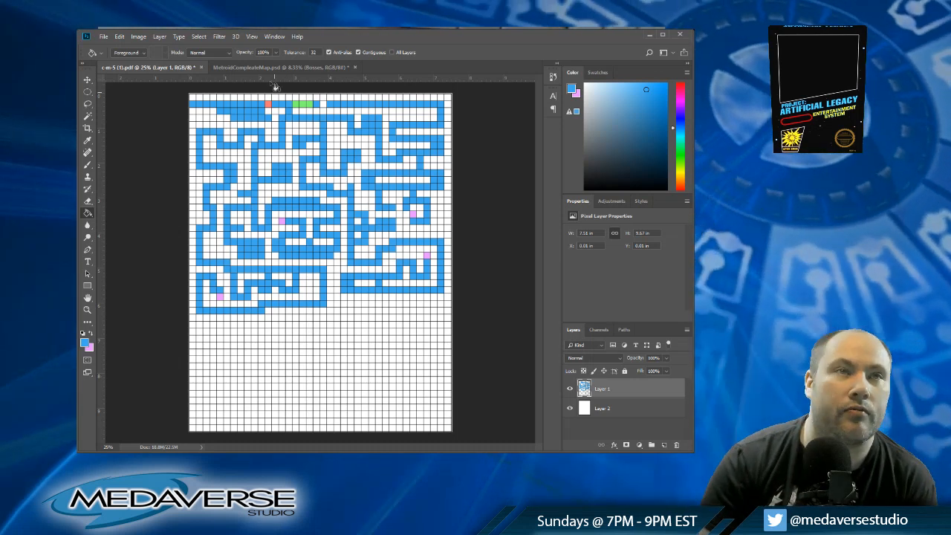
# Step: Sample the red marker and fill column thirty-four at row twenty-seven, columns thirty and thirty-five at row fourteen, and column fifteen at row nineteen
pyautogui.click(90, 334)
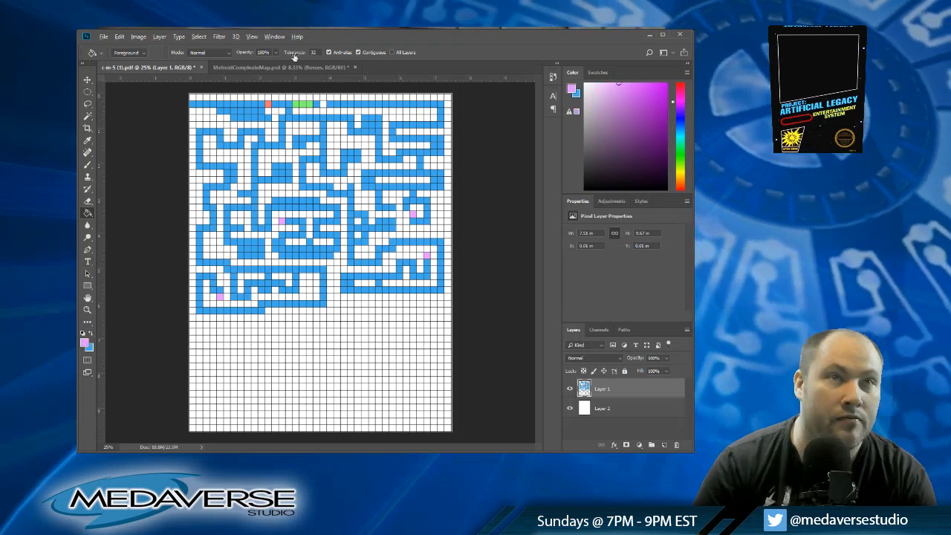
pyautogui.keyDown('alt'); pyautogui.click(269, 103); pyautogui.keyUp('alt')
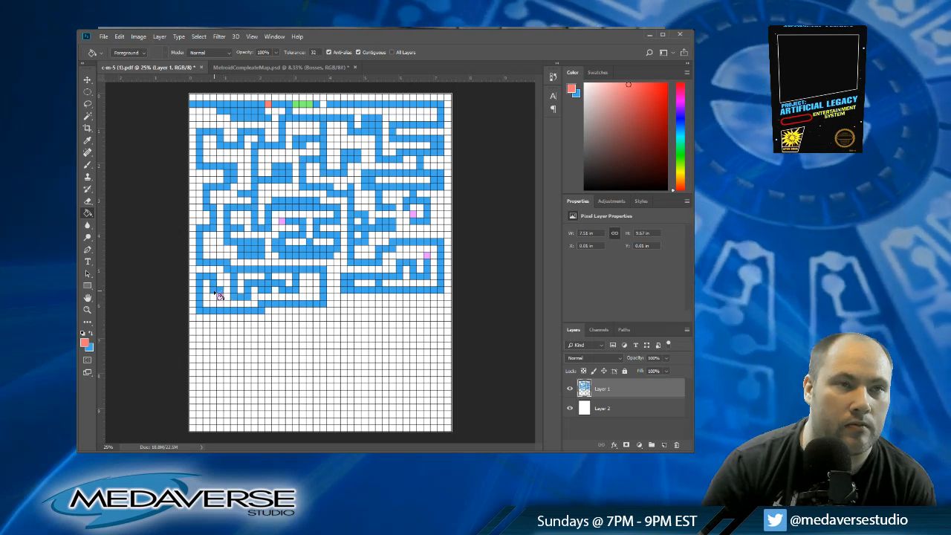
pyautogui.click(421, 278)
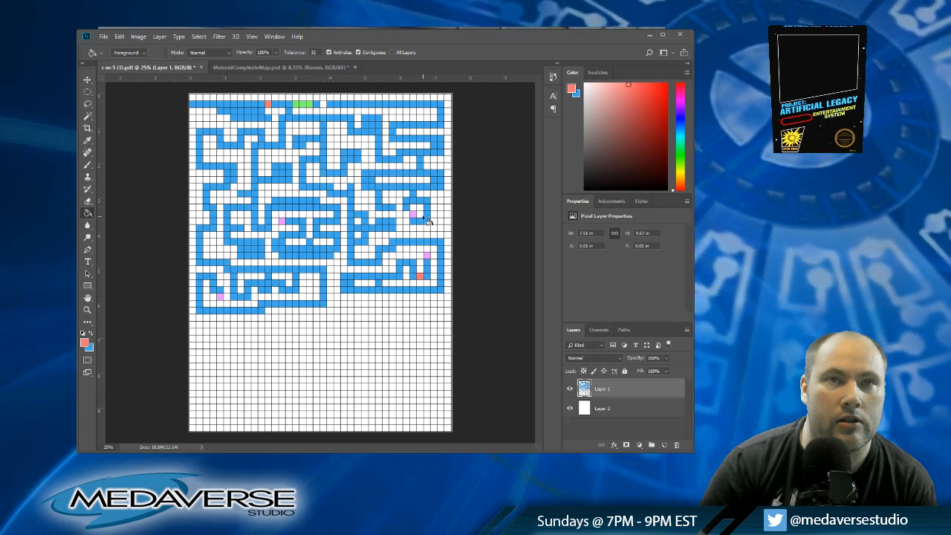
pyautogui.click(394, 187)
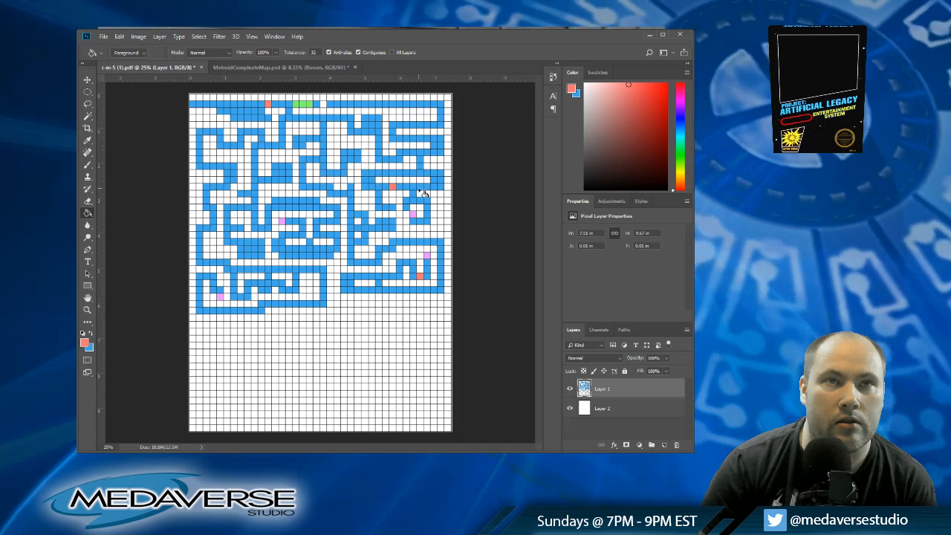
pyautogui.click(427, 188)
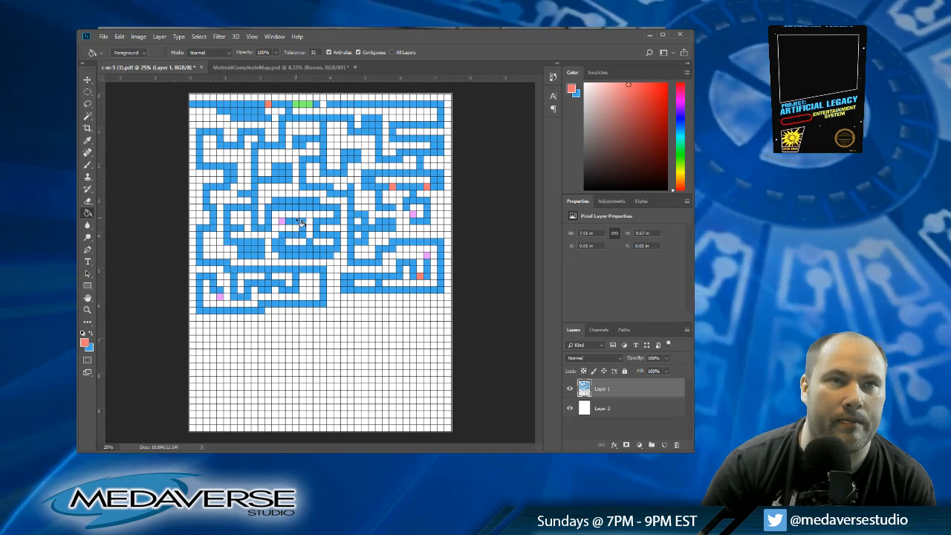
pyautogui.click(289, 223)
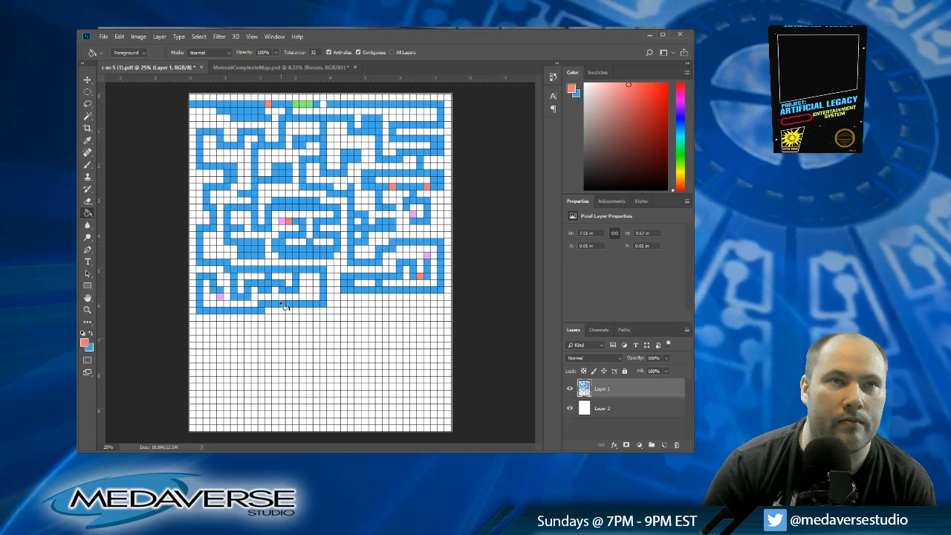
# Step: Mark column three row thirty-two, column twelve row twenty-nine, column eleven row twenty-four and column twenty-four row two in red
pyautogui.click(208, 313)
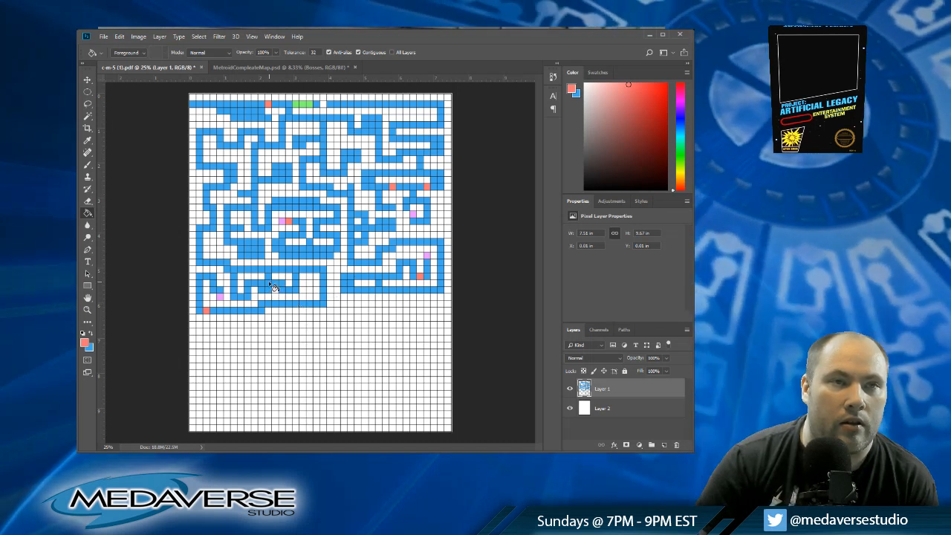
pyautogui.click(269, 292)
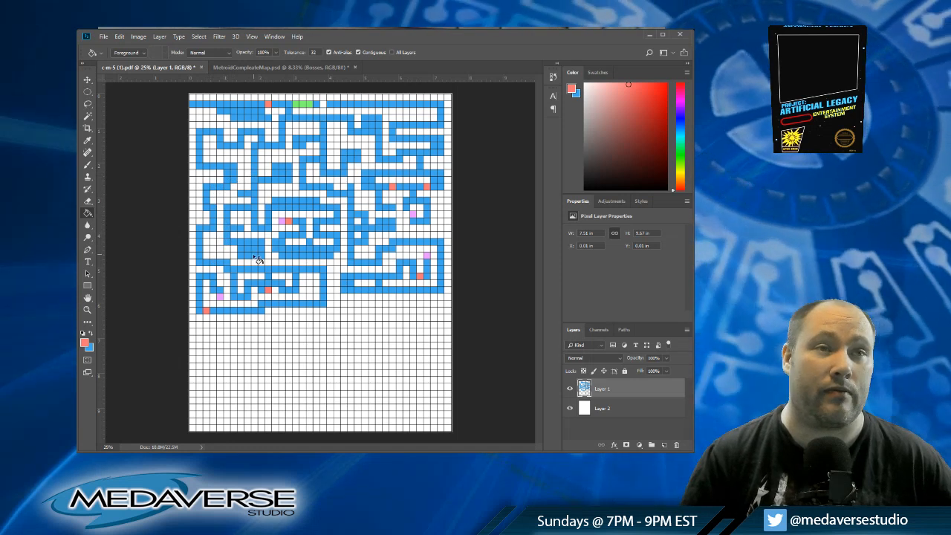
pyautogui.click(262, 256)
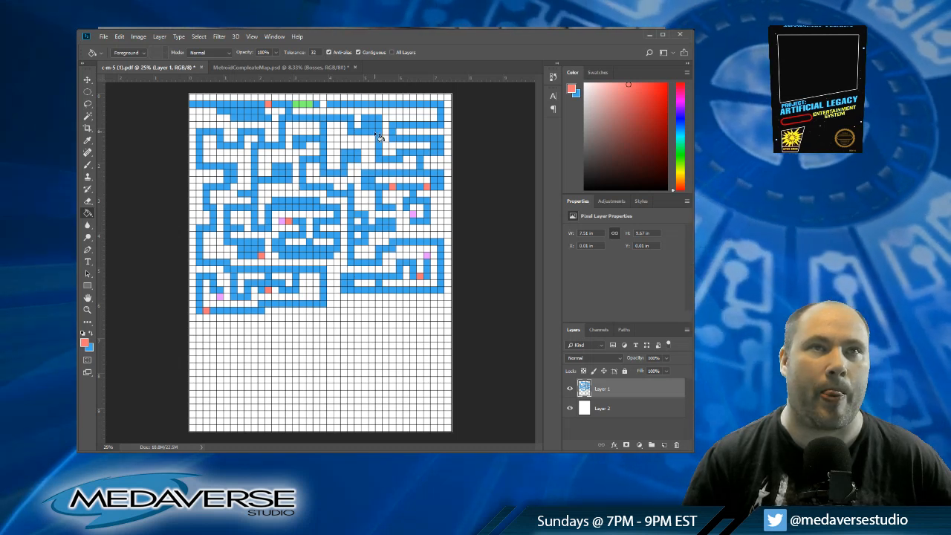
pyautogui.click(330, 104)
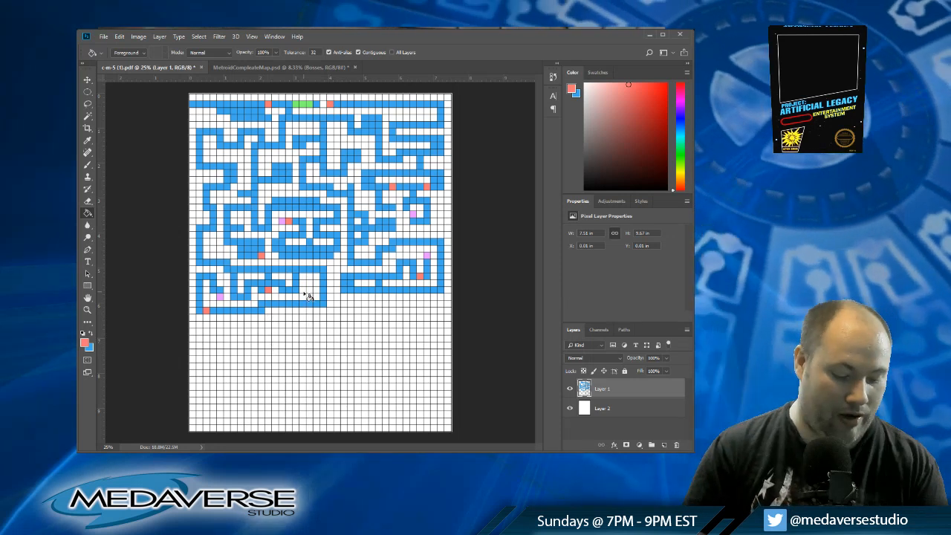
pyautogui.hotkey('ctrl', 'z')
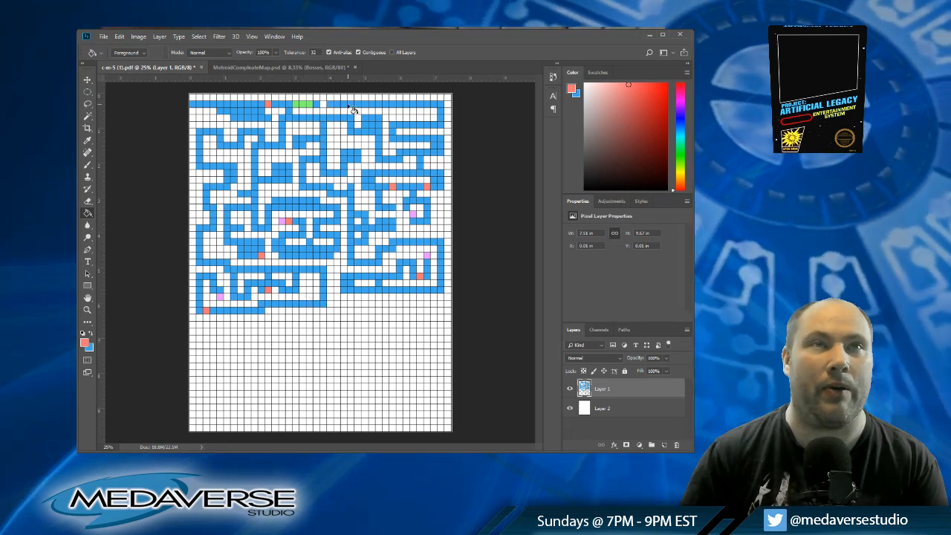
pyautogui.click(350, 105)
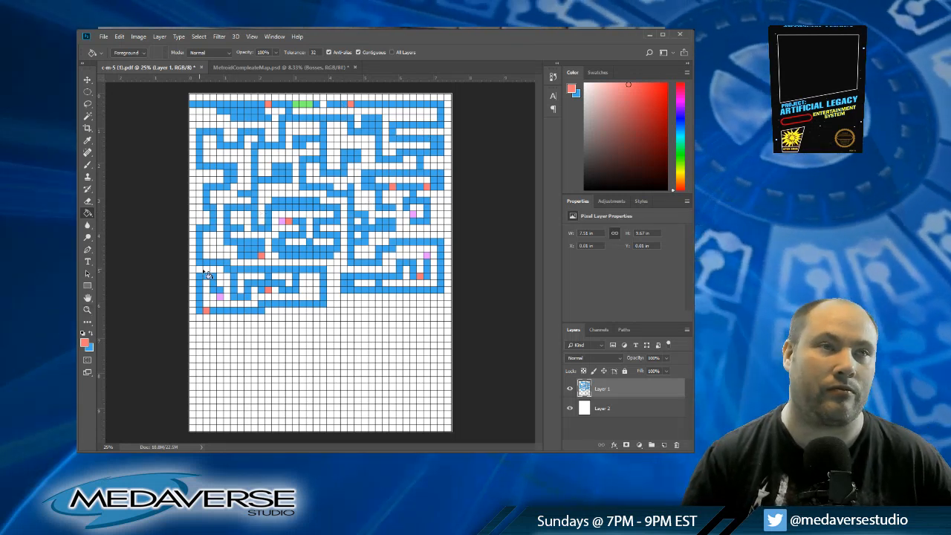
# Step: Sample the green marker colour and fill the cell at column five, row thirty-seven, in the empty area below the map
pyautogui.click(92, 333)
pyautogui.press('i')
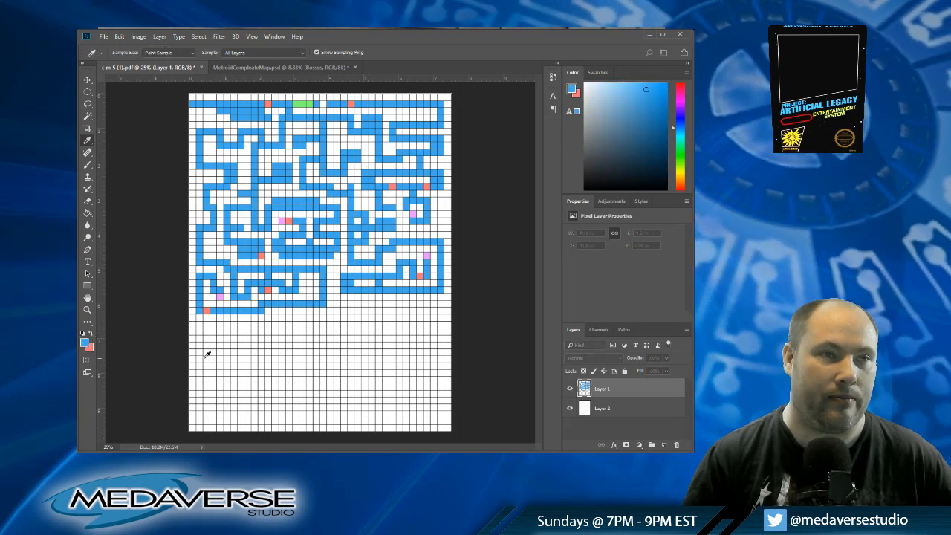
pyautogui.press('g')
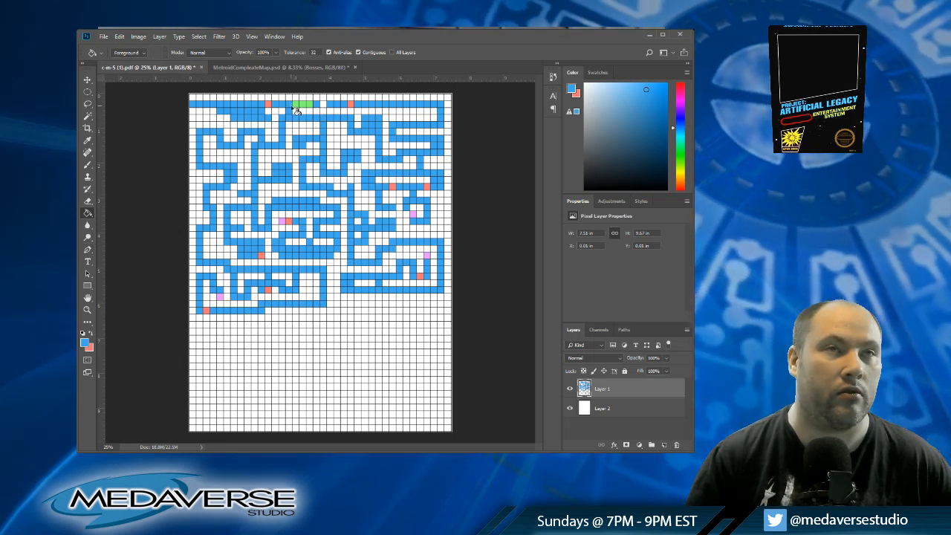
pyautogui.click(85, 342)
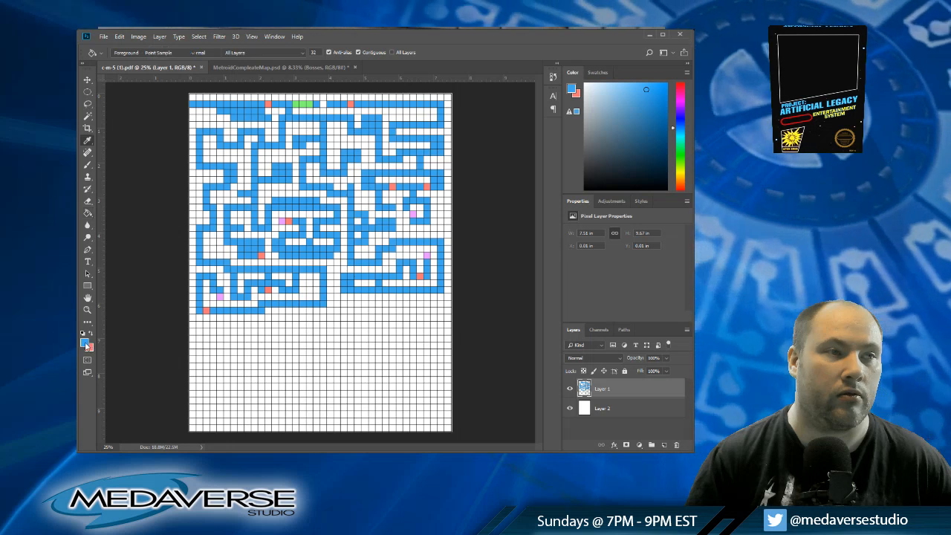
pyautogui.click(296, 260)
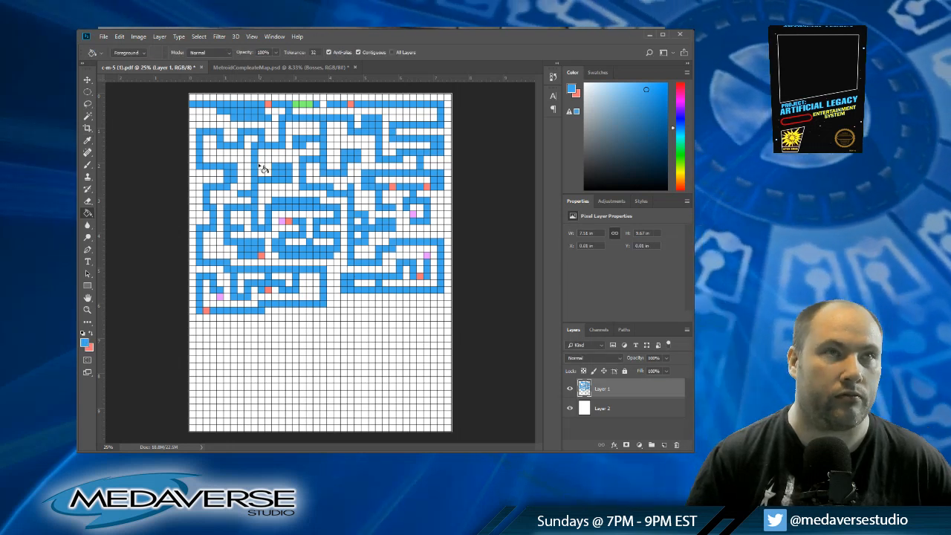
pyautogui.keyDown('alt'); pyautogui.click(301, 105); pyautogui.keyUp('alt')
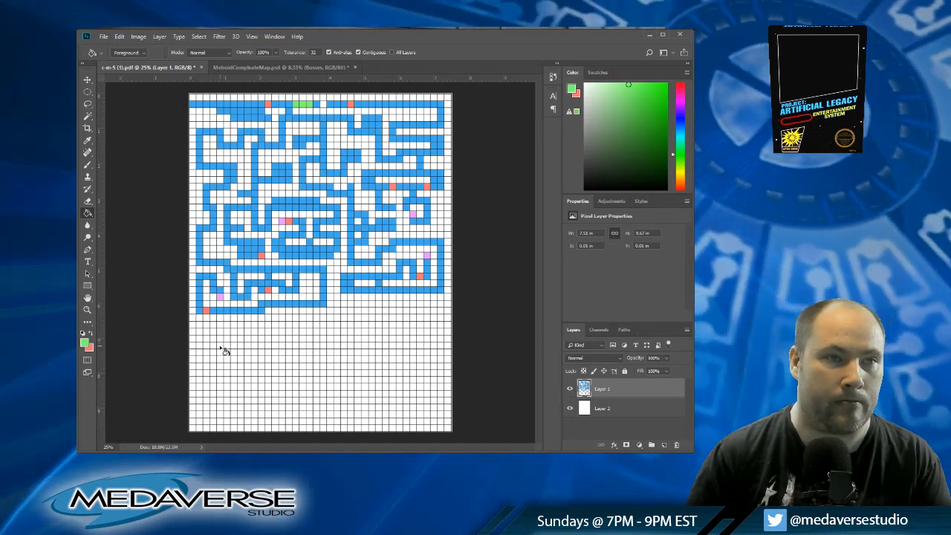
pyautogui.click(220, 345)
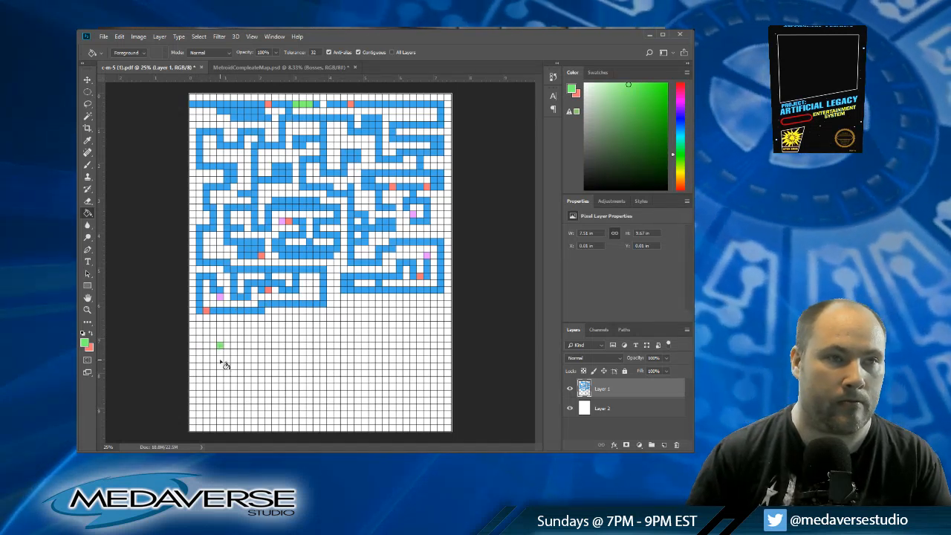
# Step: Sample the corridor blue and fill row thirty-seven from column two to column eight around the green cell
pyautogui.keyDown('alt'); pyautogui.click(220, 307); pyautogui.keyUp('alt')
pyautogui.click(213, 346)
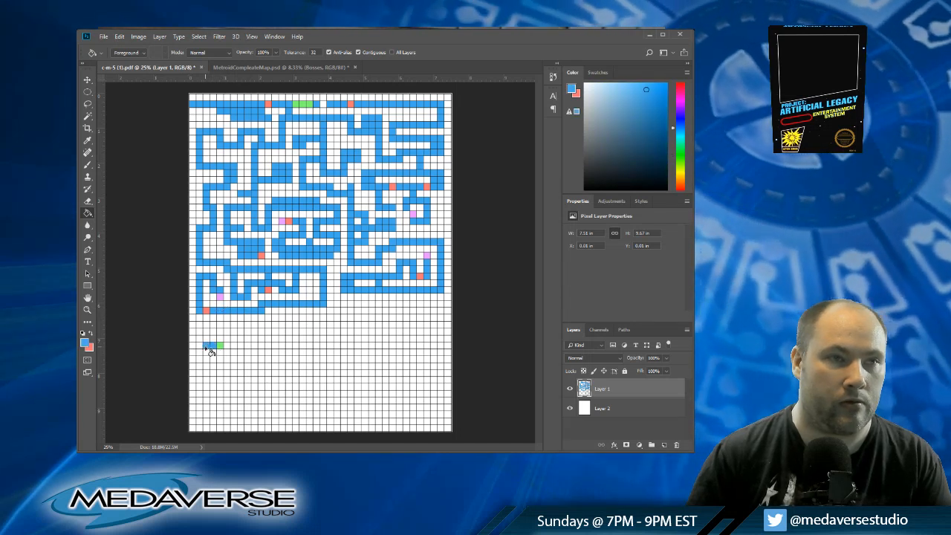
pyautogui.click(199, 346)
pyautogui.click(227, 347)
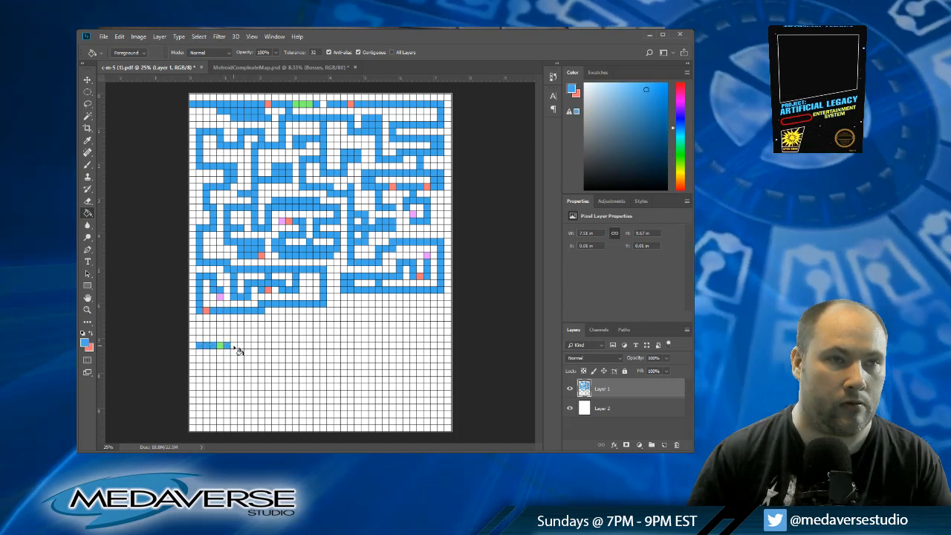
pyautogui.click(233, 347)
pyautogui.click(240, 346)
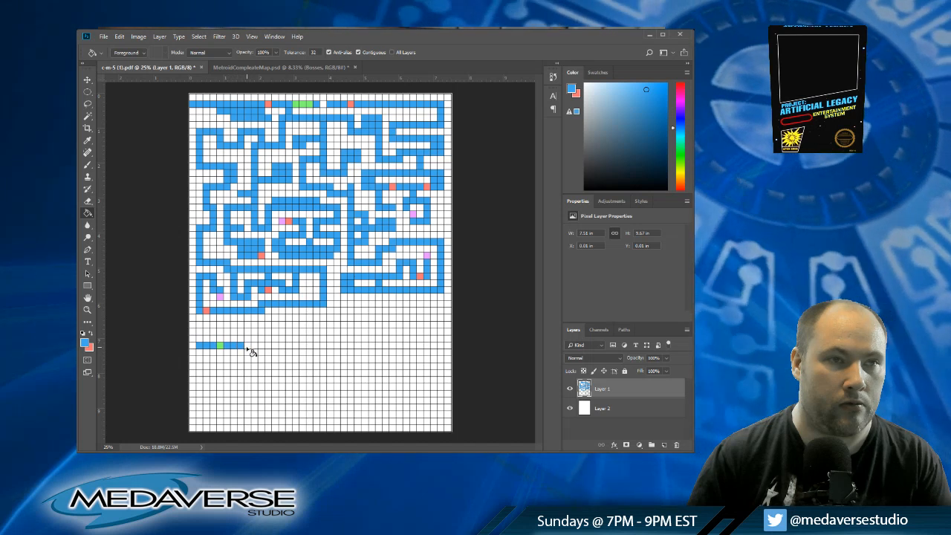
# Step: Extend both ends of the blue row down through row thirty-eight and fill blue cells inward along row thirty-nine
pyautogui.click(199, 352)
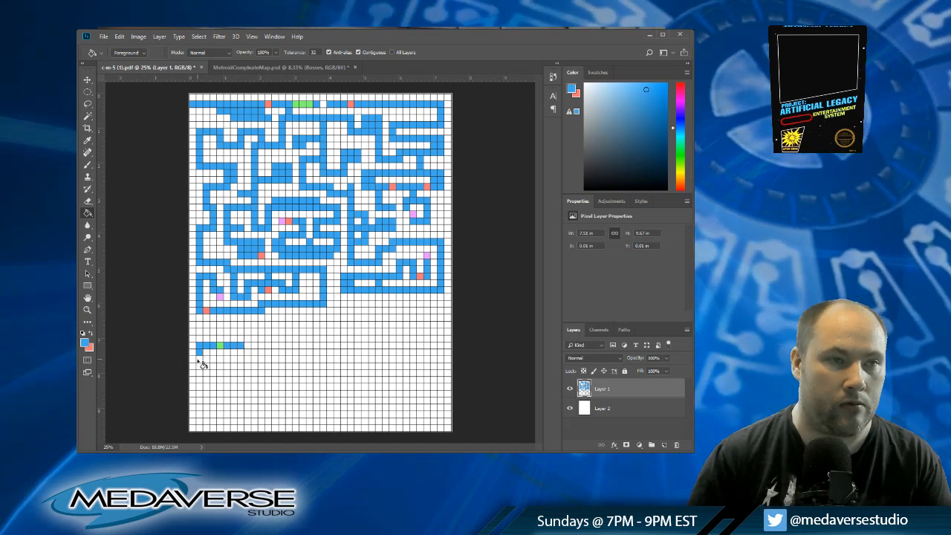
pyautogui.click(241, 354)
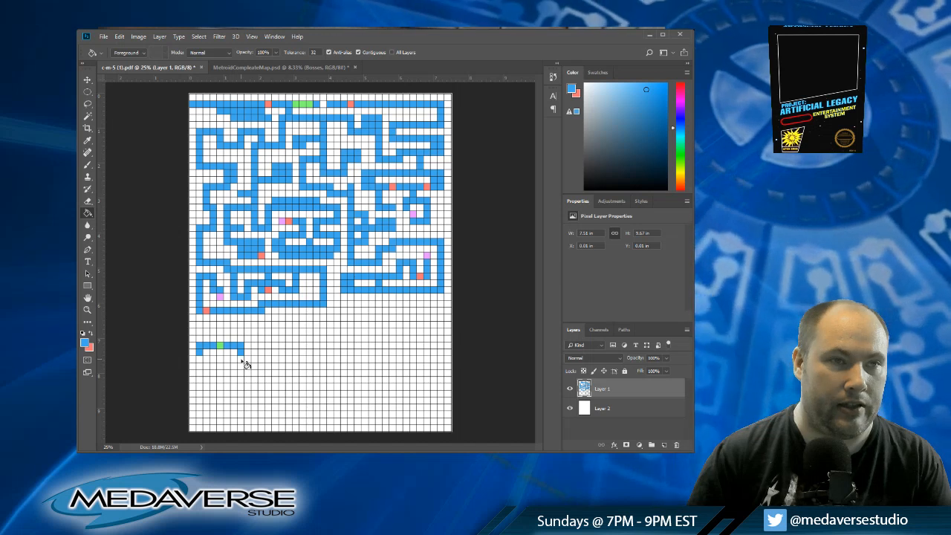
pyautogui.click(200, 360)
pyautogui.click(206, 361)
pyautogui.click(212, 361)
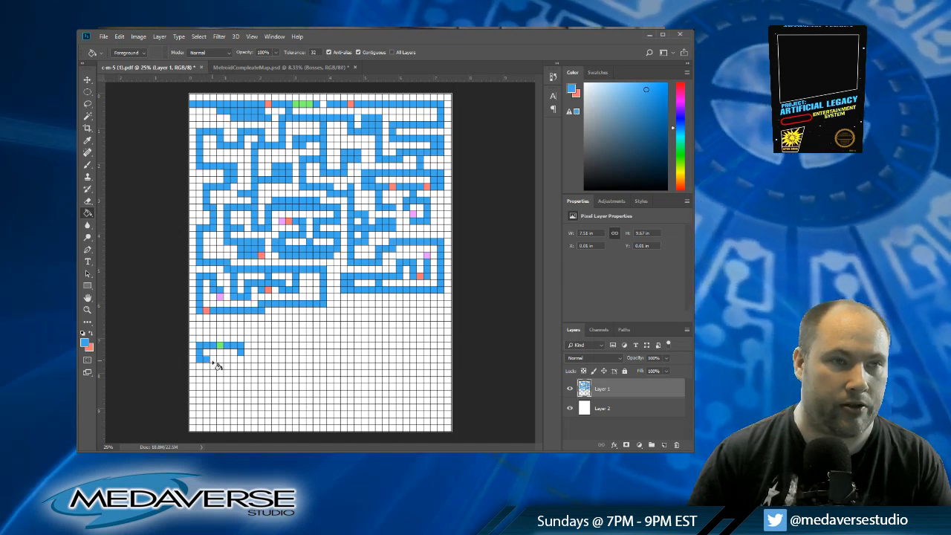
pyautogui.click(227, 360)
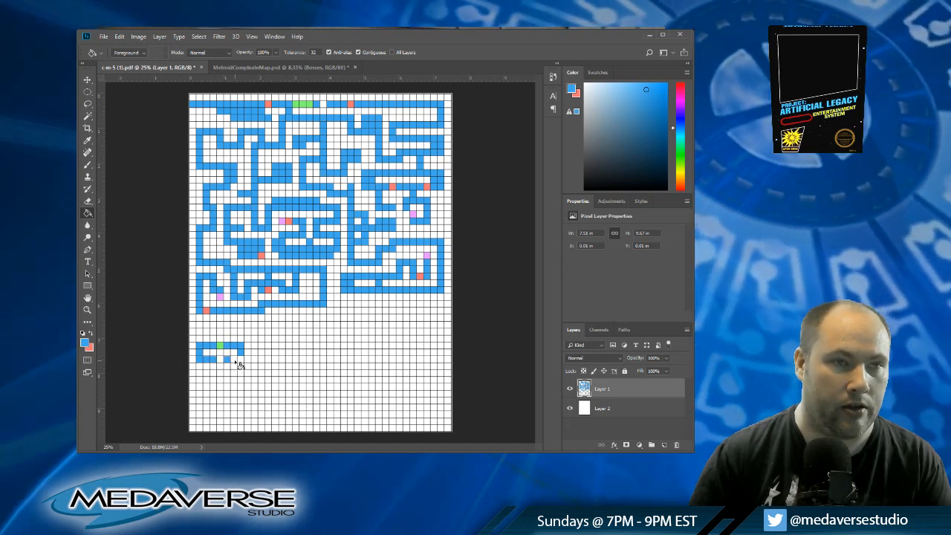
pyautogui.click(234, 361)
pyautogui.click(220, 361)
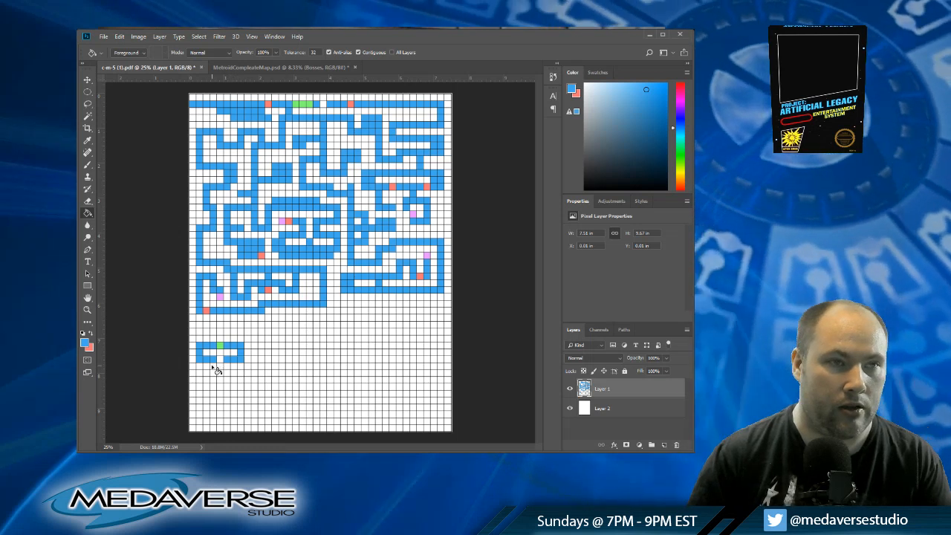
# Step: Add a blue stub at column four row forty, then step a corridor from column six to column eight and back along row forty-three
pyautogui.click(214, 367)
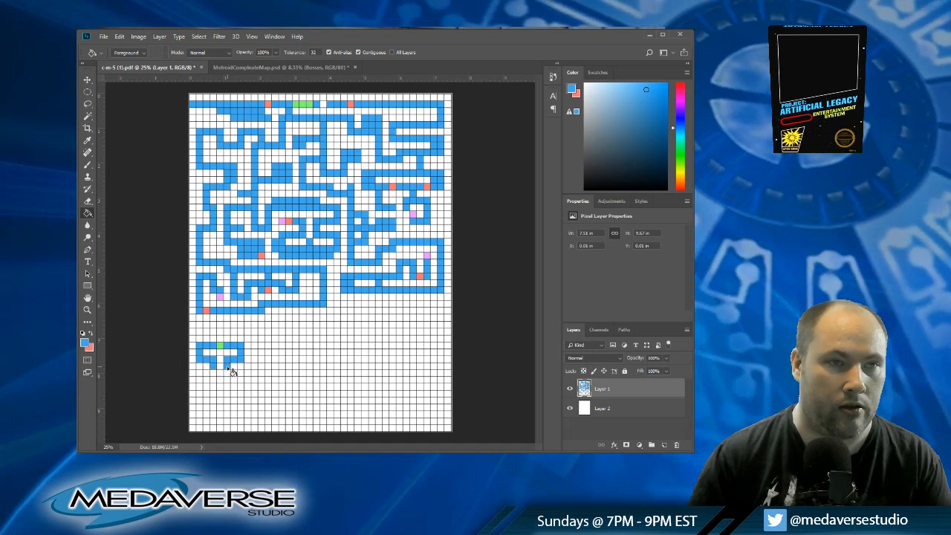
pyautogui.click(228, 368)
pyautogui.click(228, 374)
pyautogui.click(234, 374)
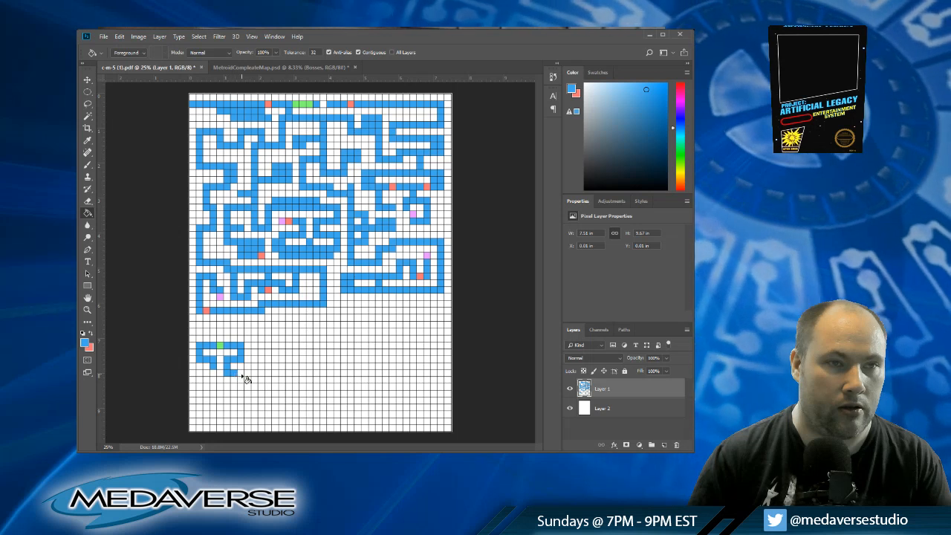
pyautogui.click(240, 380)
pyautogui.click(240, 386)
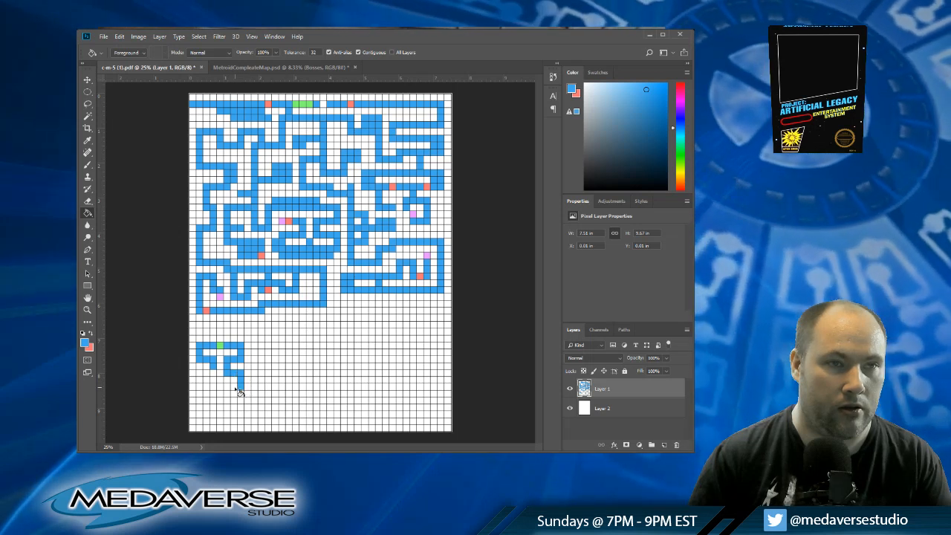
pyautogui.click(234, 390)
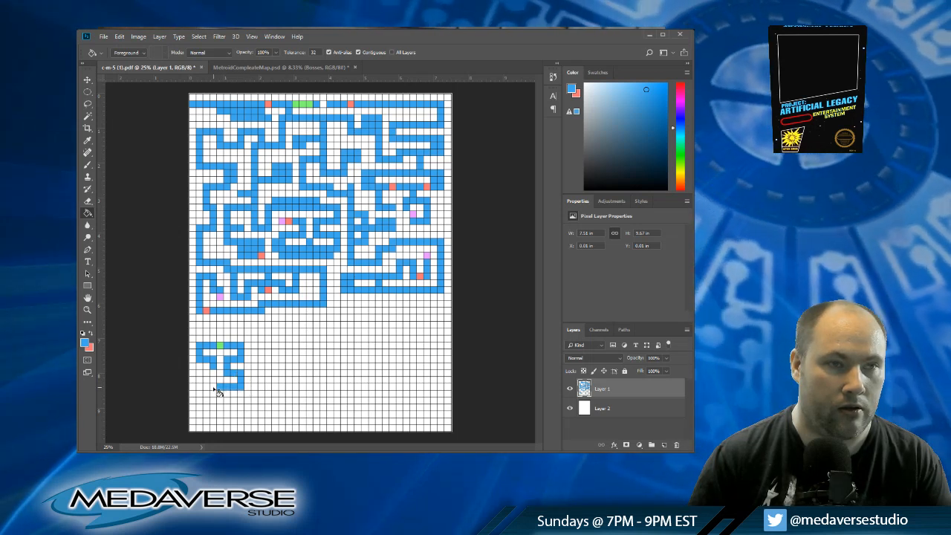
# Step: Carry the blue corridor across to column two at row forty-two and down that column to row forty-six
pyautogui.click(202, 385)
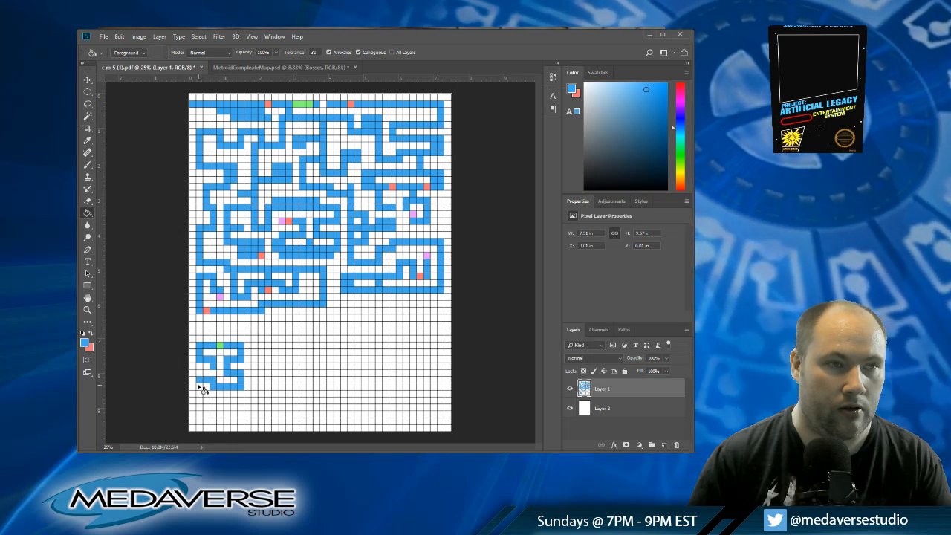
pyautogui.click(201, 393)
pyautogui.click(199, 402)
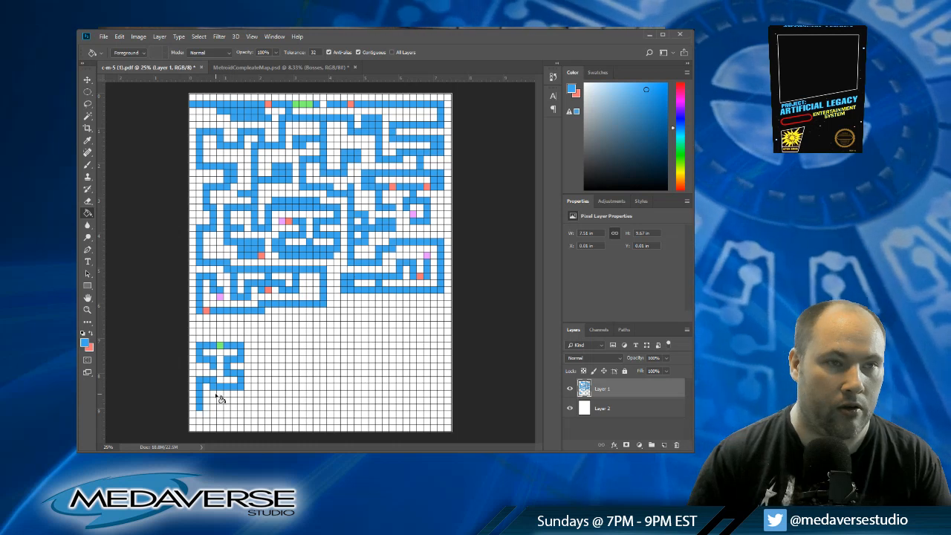
# Step: Branch a blue corridor down at column five to row forty-five and extend it across to column ten
pyautogui.click(227, 402)
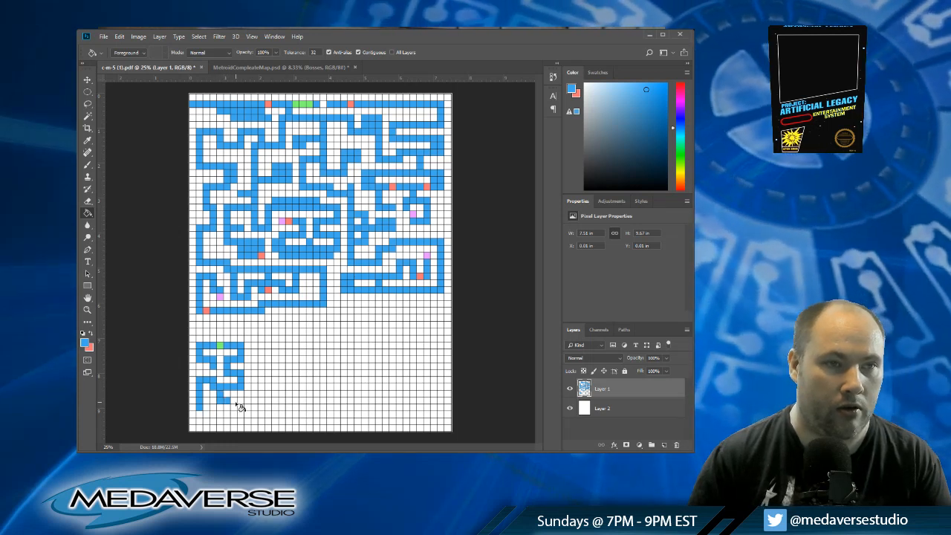
pyautogui.click(233, 402)
pyautogui.click(240, 402)
pyautogui.click(248, 402)
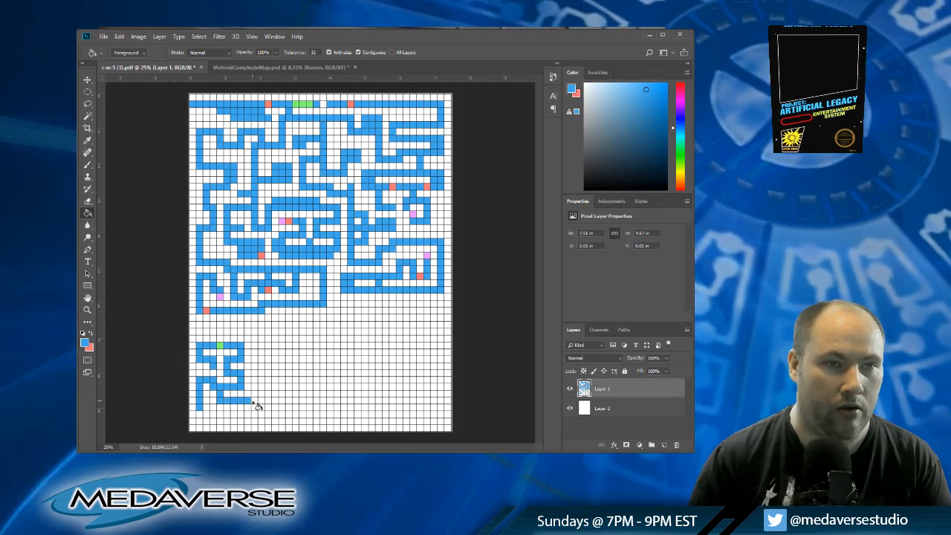
pyautogui.click(254, 402)
# Step: Raise the blue corridor along column ten from row forty-five up to row thirty-seven
pyautogui.click(254, 387)
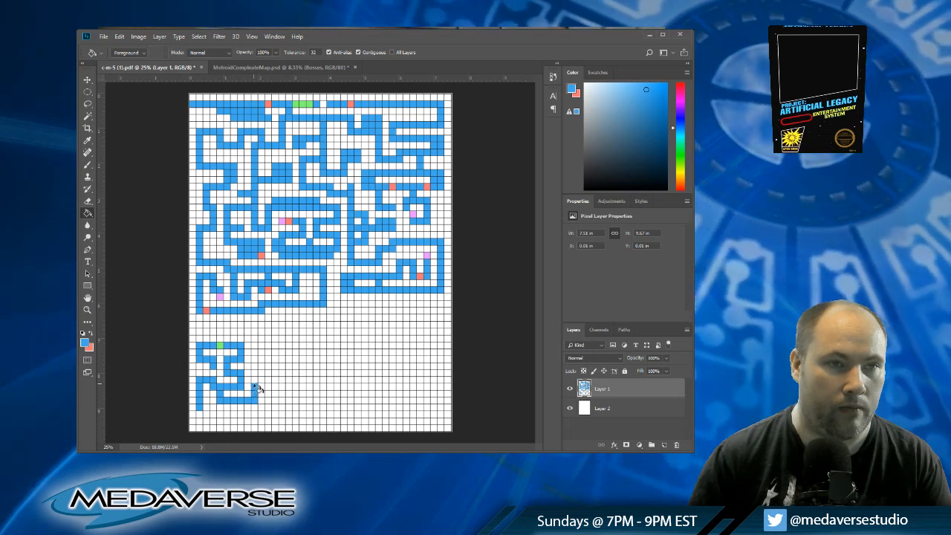
pyautogui.click(255, 380)
pyautogui.click(254, 373)
pyautogui.click(254, 366)
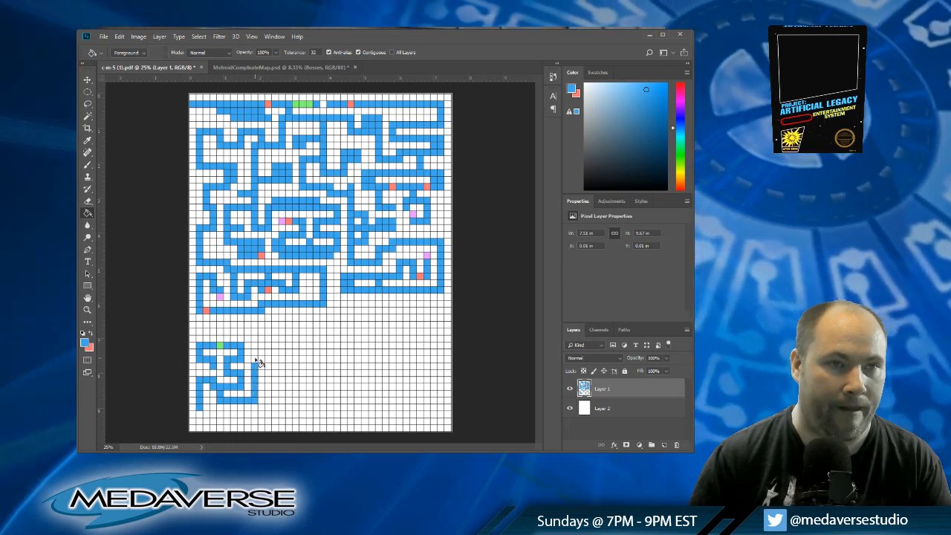
pyautogui.click(255, 360)
pyautogui.click(254, 353)
pyautogui.click(255, 346)
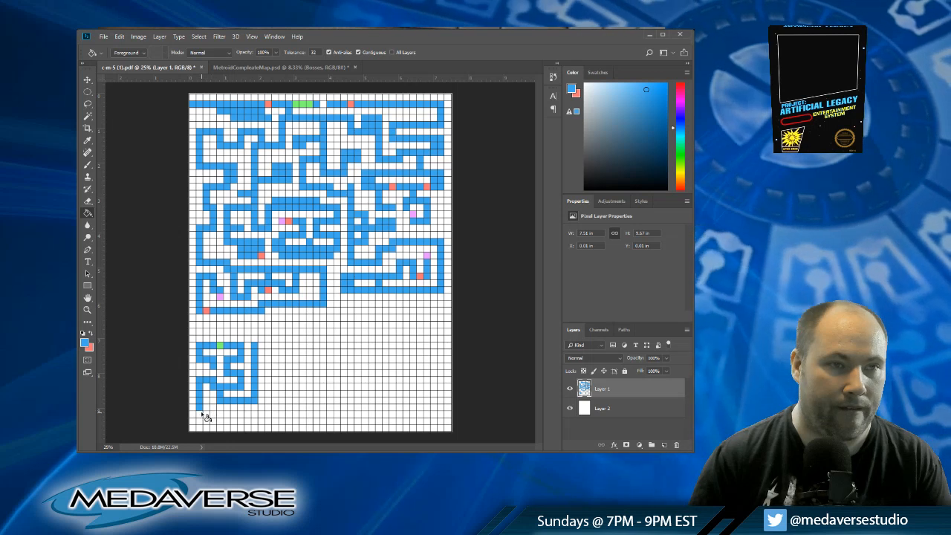
# Step: Extend column two in blue down to row forty-eight, across to column four, and along row forty-seven to column ten
pyautogui.click(199, 415)
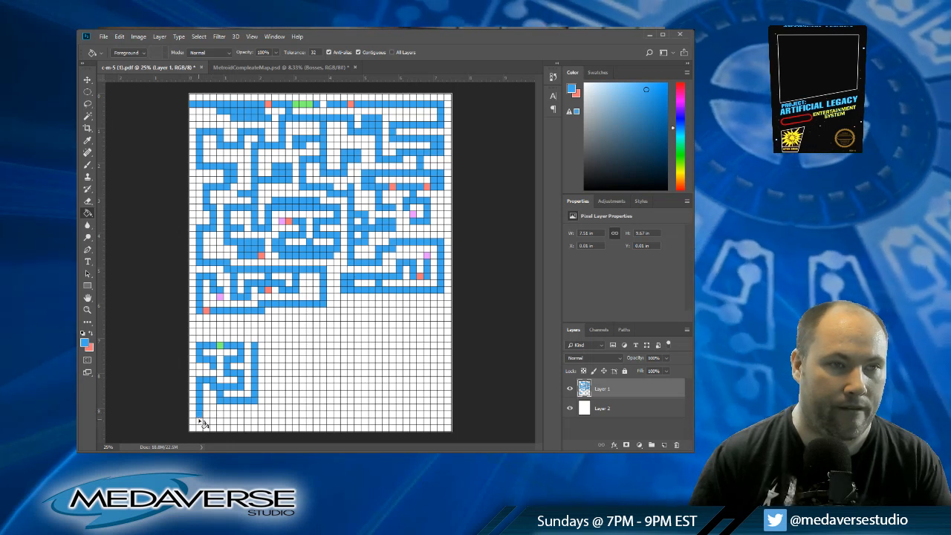
pyautogui.click(199, 421)
pyautogui.click(206, 421)
pyautogui.click(213, 422)
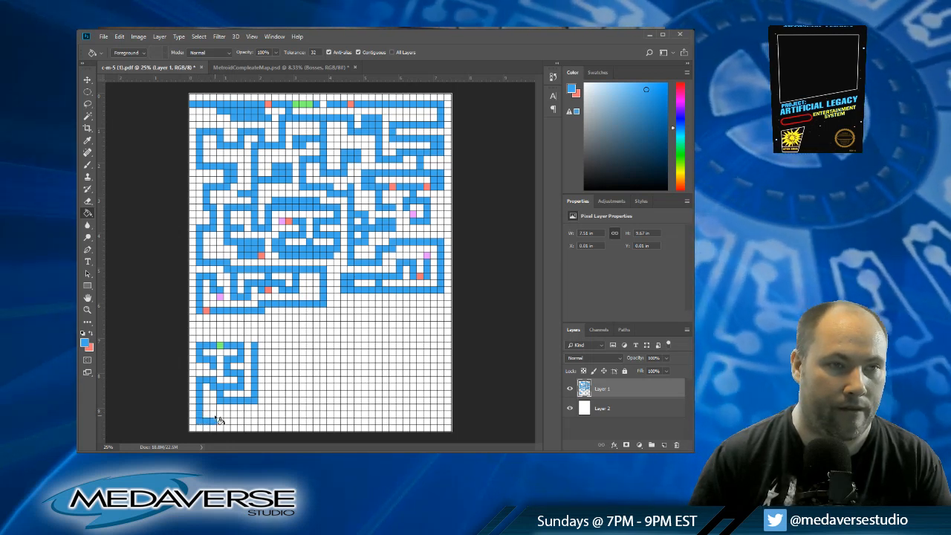
pyautogui.click(220, 415)
pyautogui.click(226, 416)
pyautogui.click(234, 415)
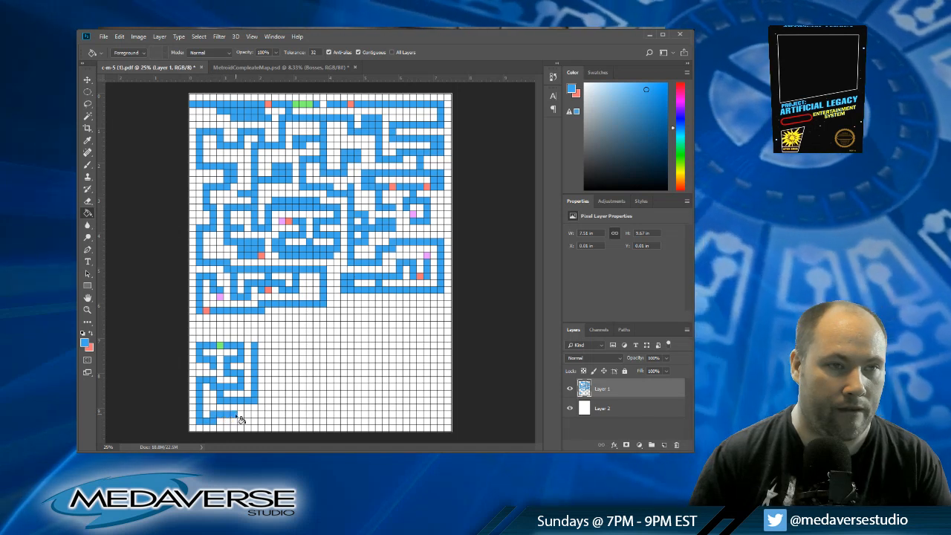
pyautogui.click(240, 415)
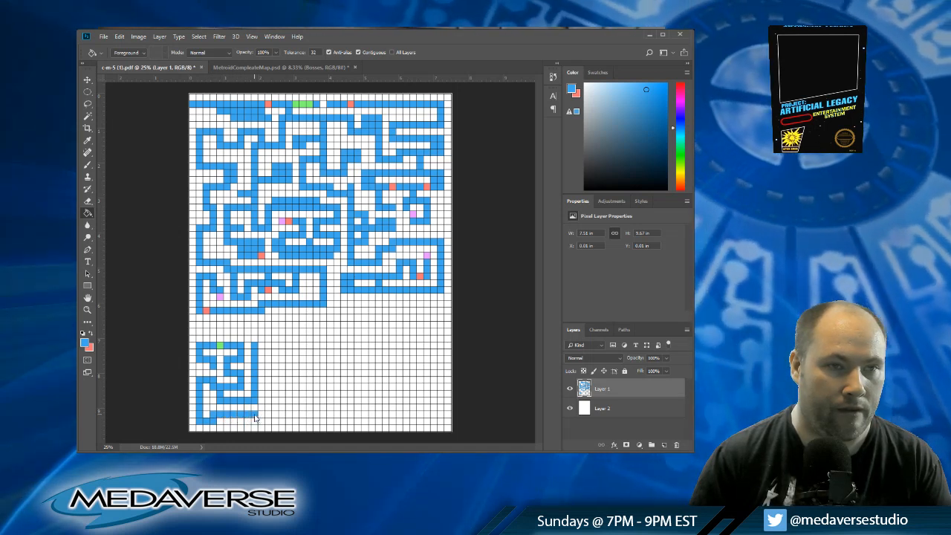
# Step: Fill column ten at row forty-eight in blue and extend the corridor along row thirty-seven to column twelve
pyautogui.click(254, 416)
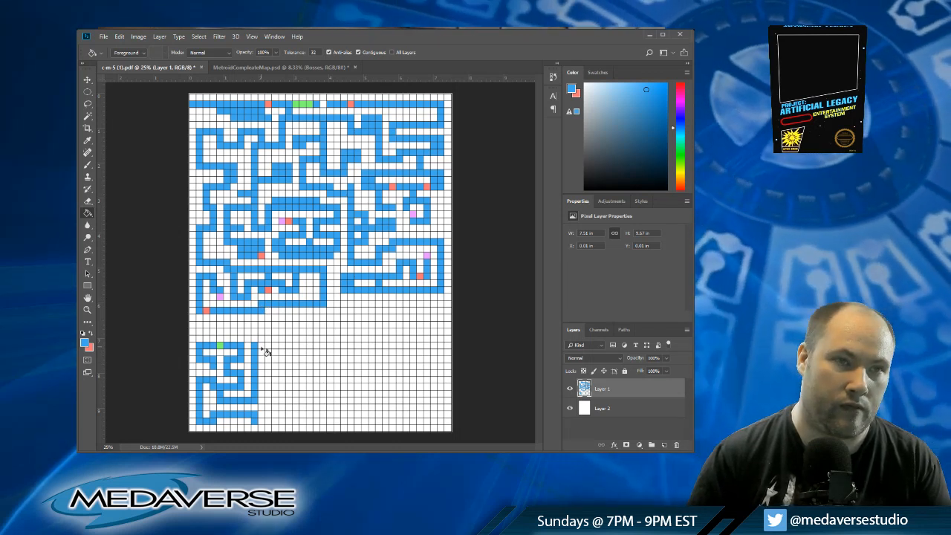
pyautogui.click(261, 348)
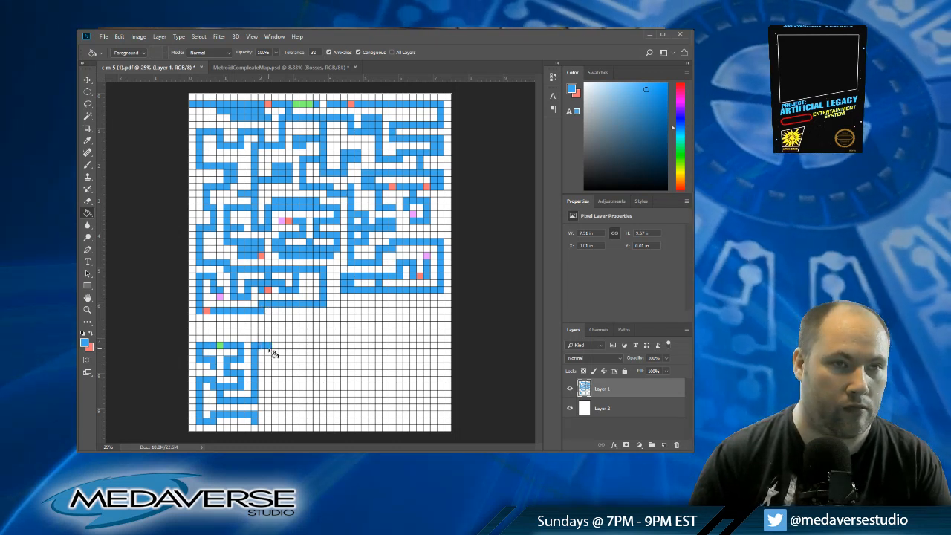
pyautogui.click(268, 348)
# Step: Run the blue corridor down column twelve from row thirty-eight to row forty-eight
pyautogui.click(269, 354)
pyautogui.click(269, 364)
pyautogui.click(269, 371)
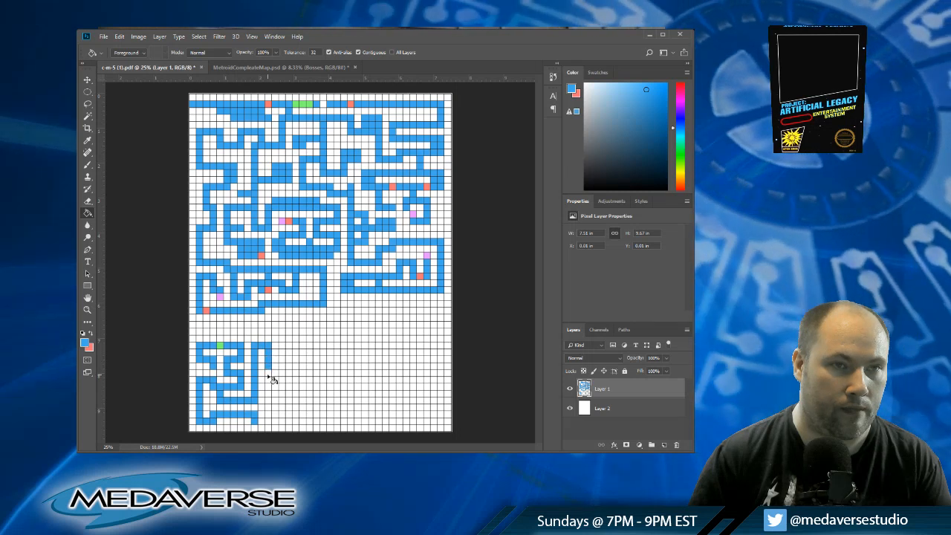
pyautogui.click(269, 377)
pyautogui.click(269, 385)
pyautogui.click(269, 392)
pyautogui.click(269, 399)
pyautogui.click(269, 404)
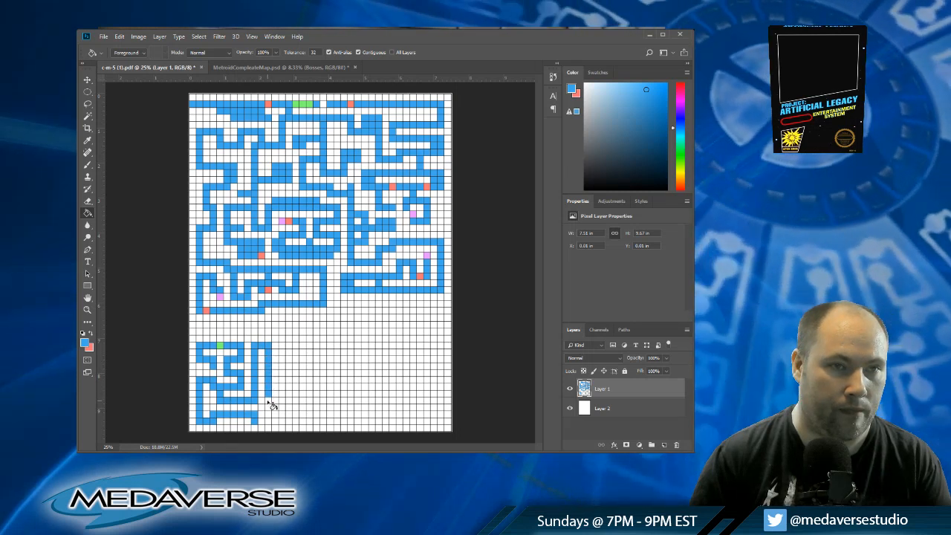
pyautogui.click(269, 411)
pyautogui.click(269, 417)
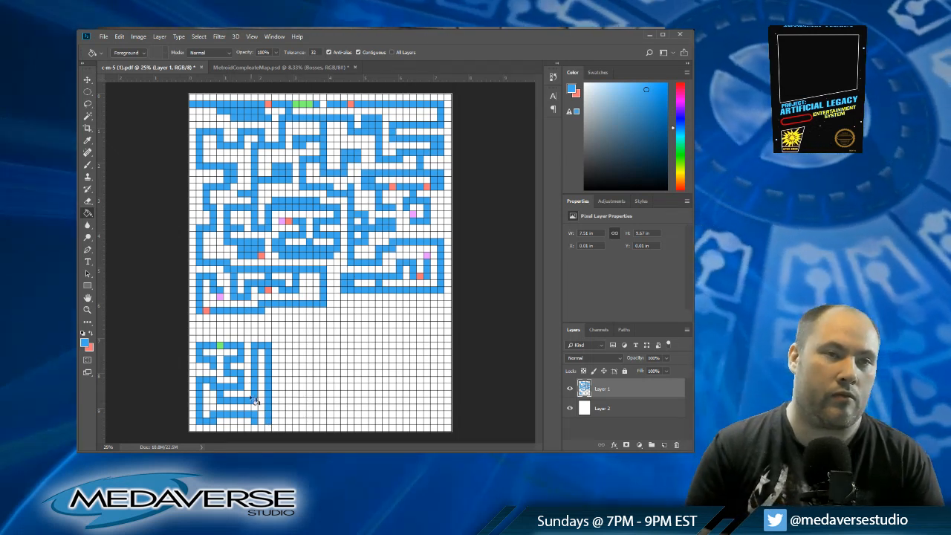
# Step: Mark column eleven row thirty-seven, column five row forty-three and column nine row forty-seven in red, and column twelve row forty-eight in pink
pyautogui.keyDown('alt'); pyautogui.click(269, 288); pyautogui.keyUp('alt')
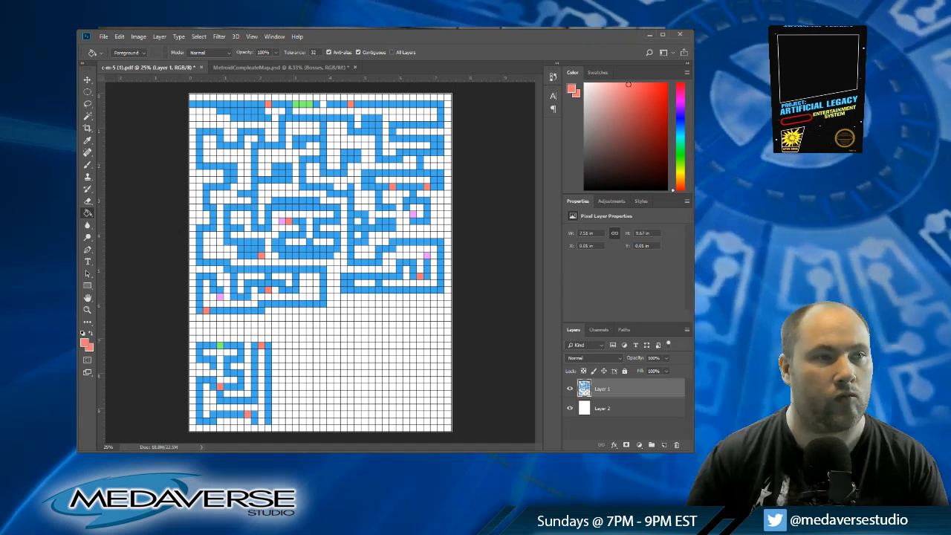
pyautogui.keyDown('alt'); pyautogui.click(245, 342); pyautogui.keyUp('alt')
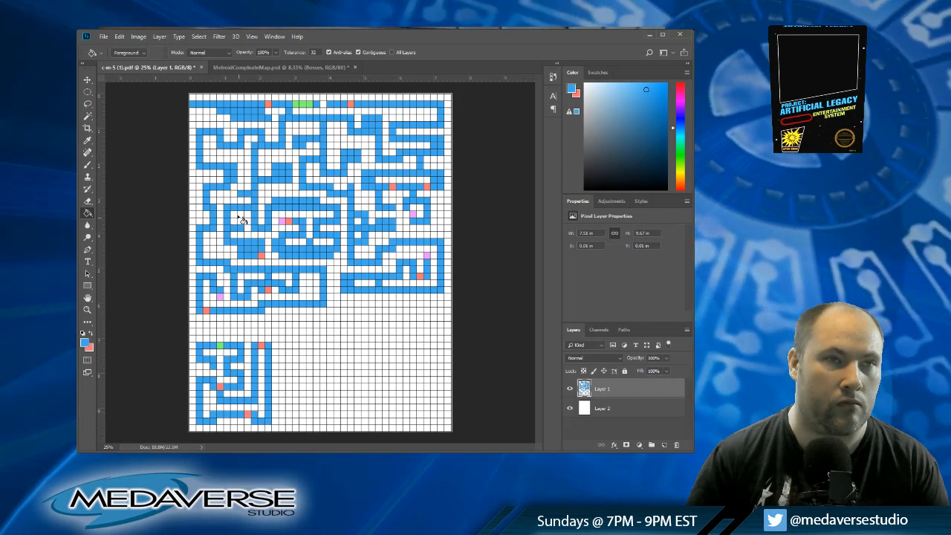
pyautogui.keyDown('alt'); pyautogui.click(221, 297); pyautogui.keyUp('alt')
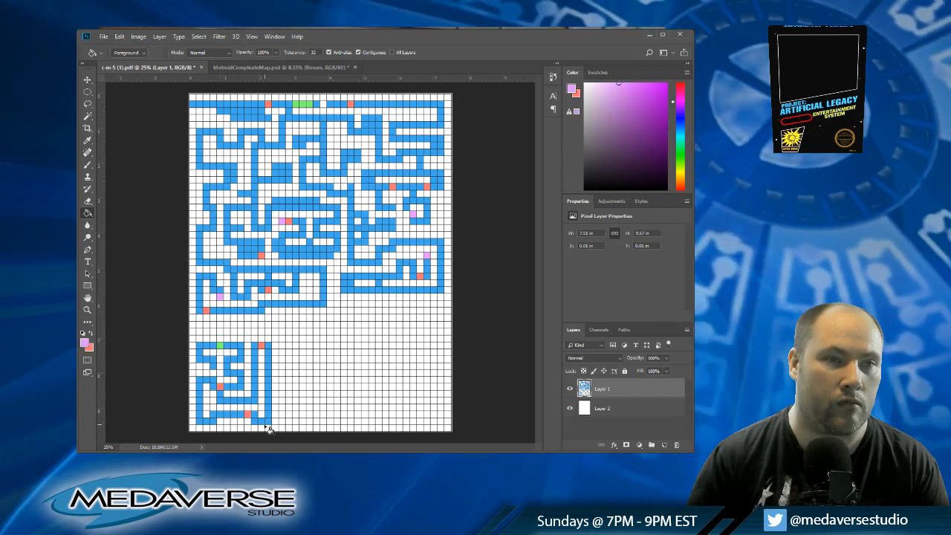
pyautogui.click(267, 421)
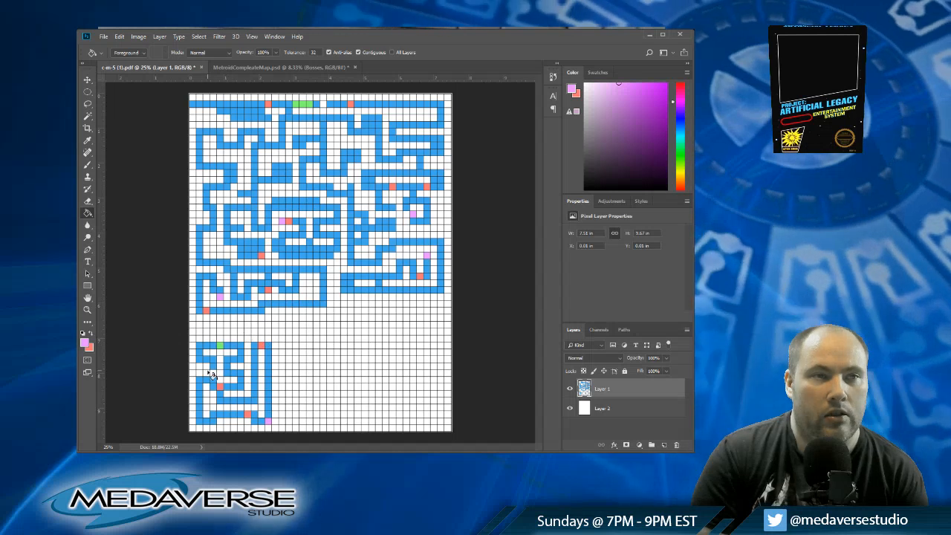
# Step: Break the row forty-five corridor with a white cell and rework the room's inner corridors in blue
pyautogui.click(92, 334)
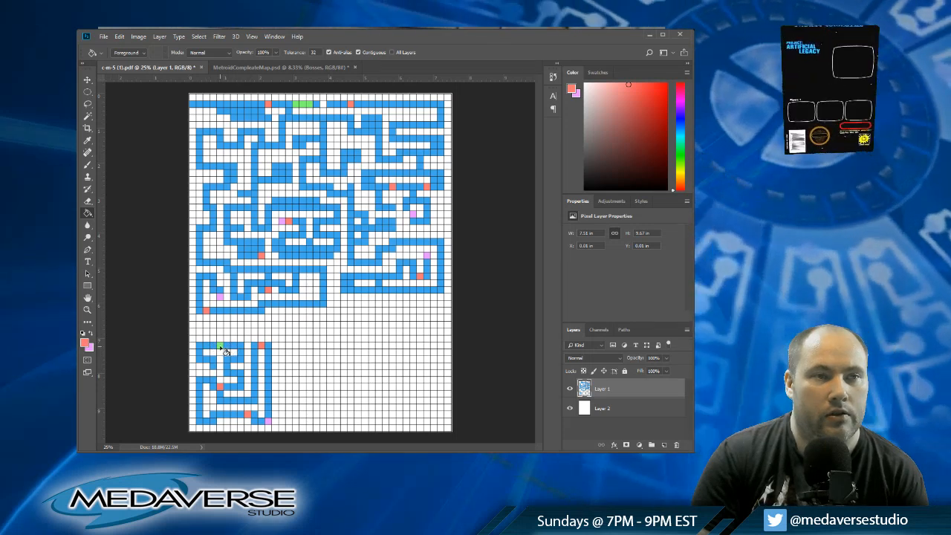
pyautogui.keyDown('alt'); pyautogui.click(246, 383); pyautogui.keyUp('alt')
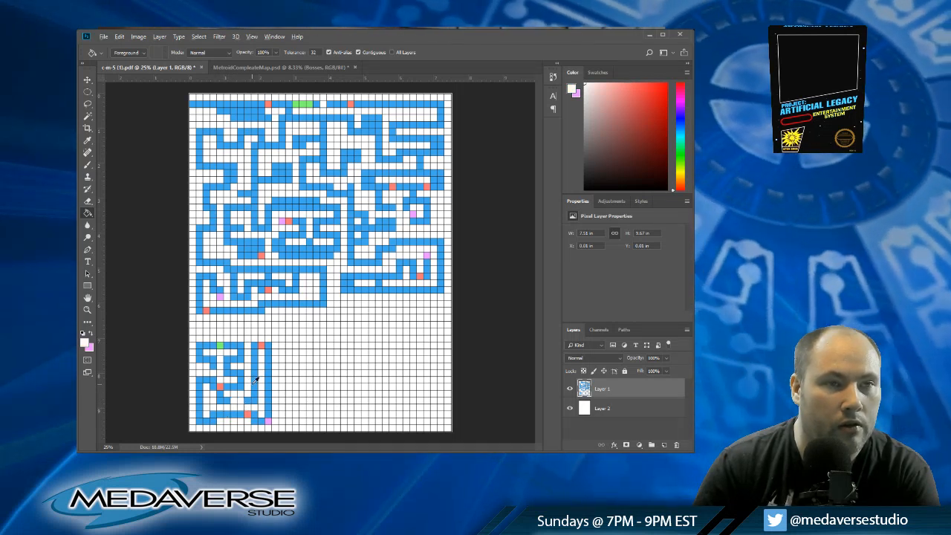
pyautogui.keyDown('alt'); pyautogui.click(256, 378); pyautogui.keyUp('alt')
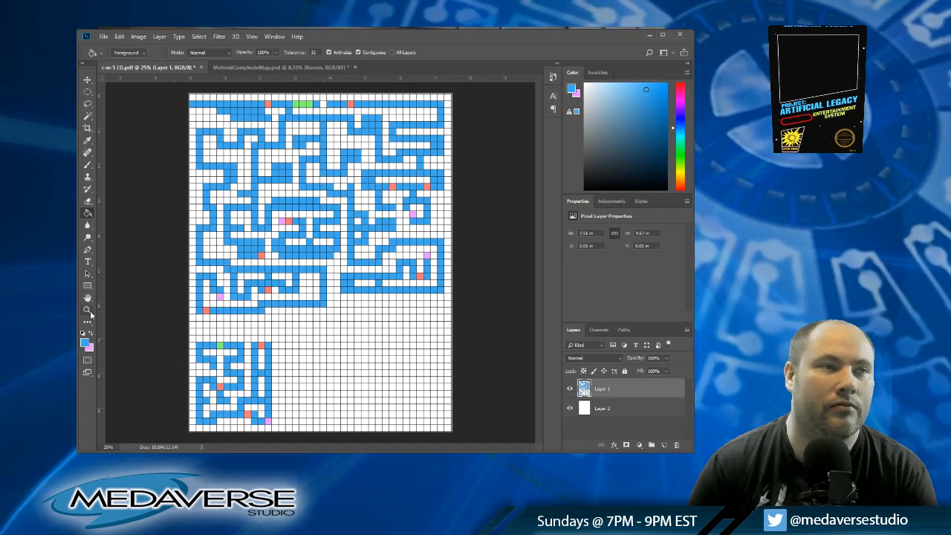
# Step: Start a new area with a green cell at column fourteen row thirty-three and blue branches along rows thirty-three and thirty-five to column sixteen
pyautogui.keyDown('alt'); pyautogui.click(220, 345); pyautogui.keyUp('alt')
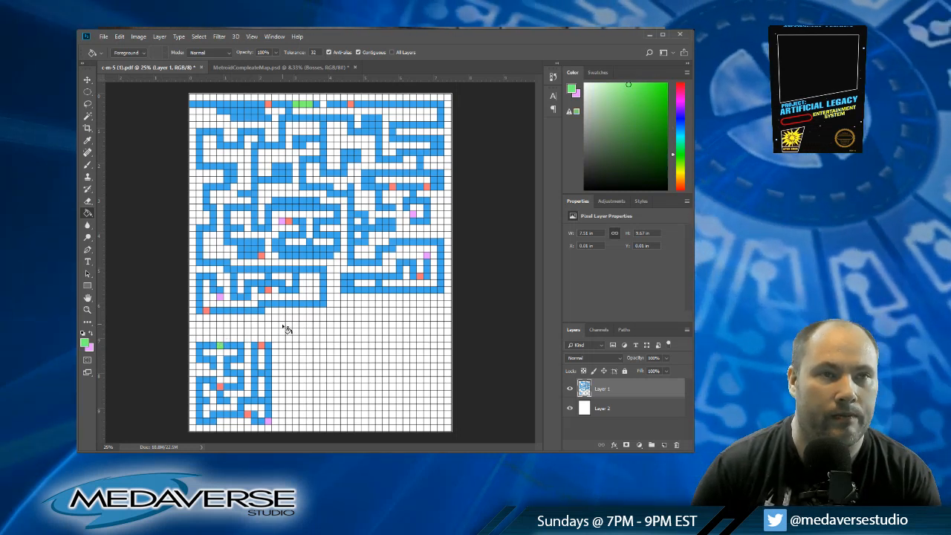
pyautogui.click(282, 318)
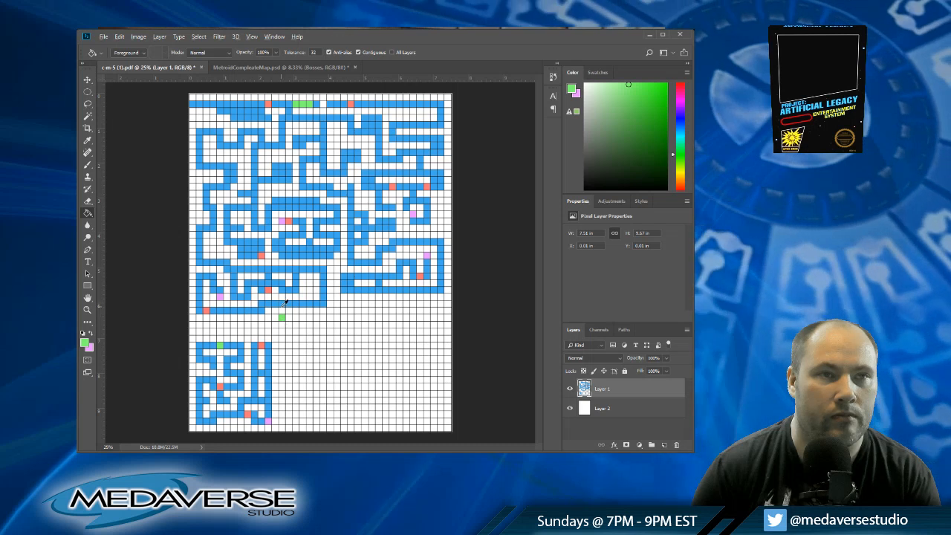
pyautogui.keyDown('alt'); pyautogui.click(285, 301); pyautogui.keyUp('alt')
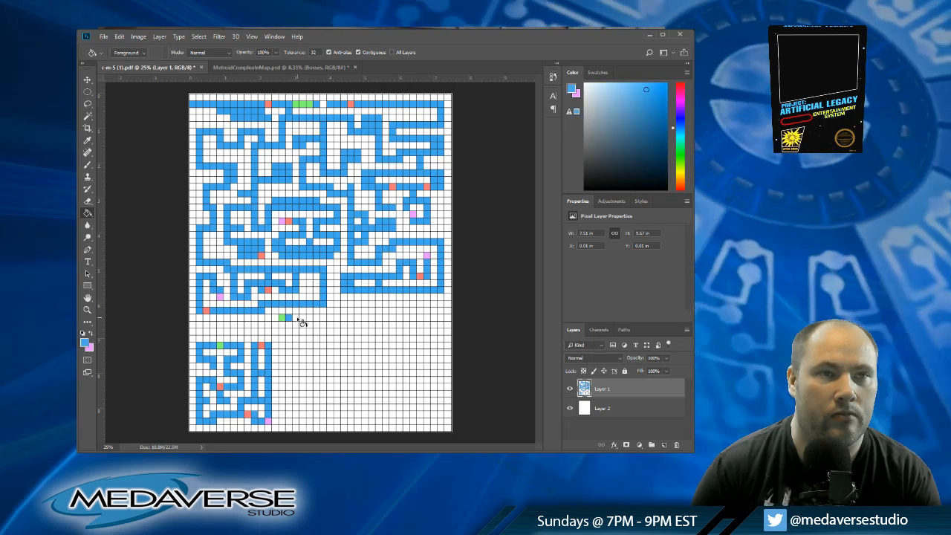
pyautogui.click(282, 325)
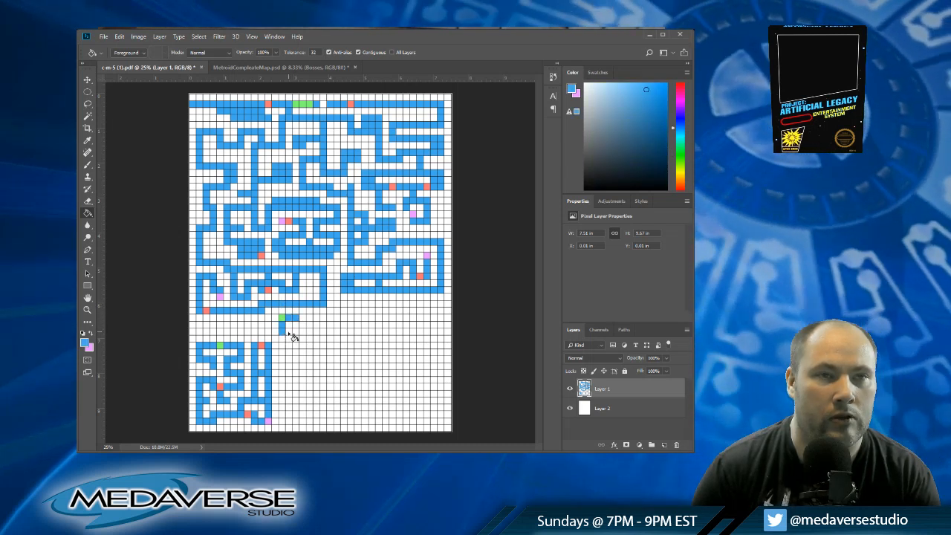
pyautogui.click(295, 333)
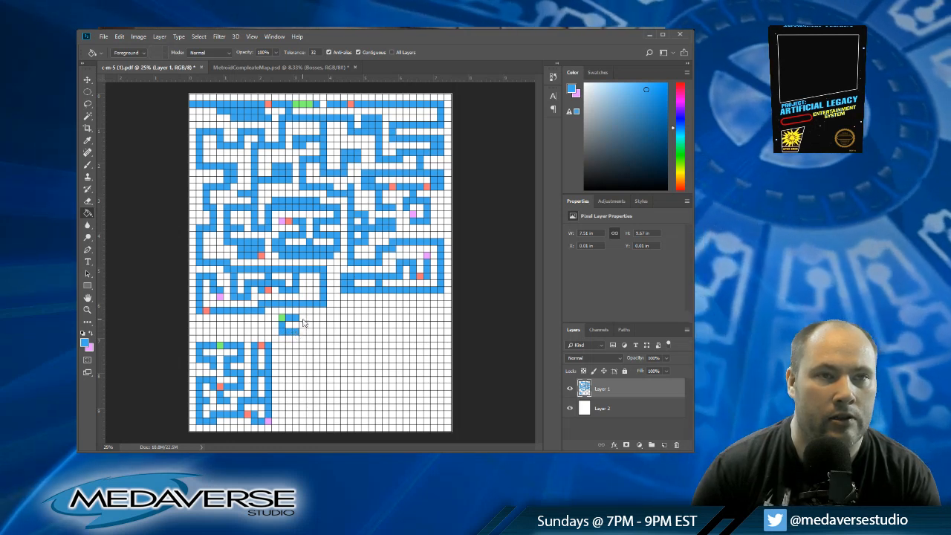
# Step: Extend the blue row thirty-three corridor to column eighteen and carry it down that column to row thirty-seven
pyautogui.click(302, 320)
pyautogui.click(310, 320)
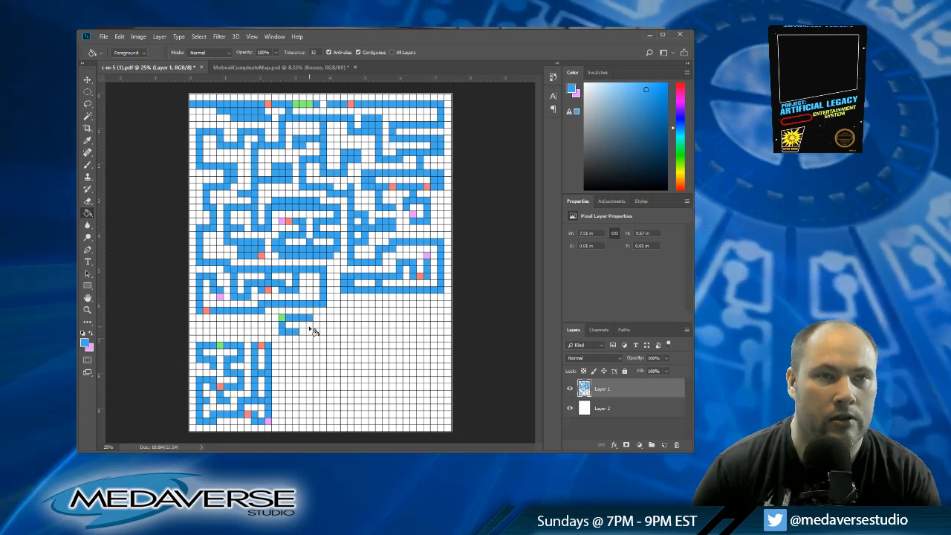
pyautogui.click(309, 326)
pyautogui.click(309, 332)
pyautogui.click(309, 341)
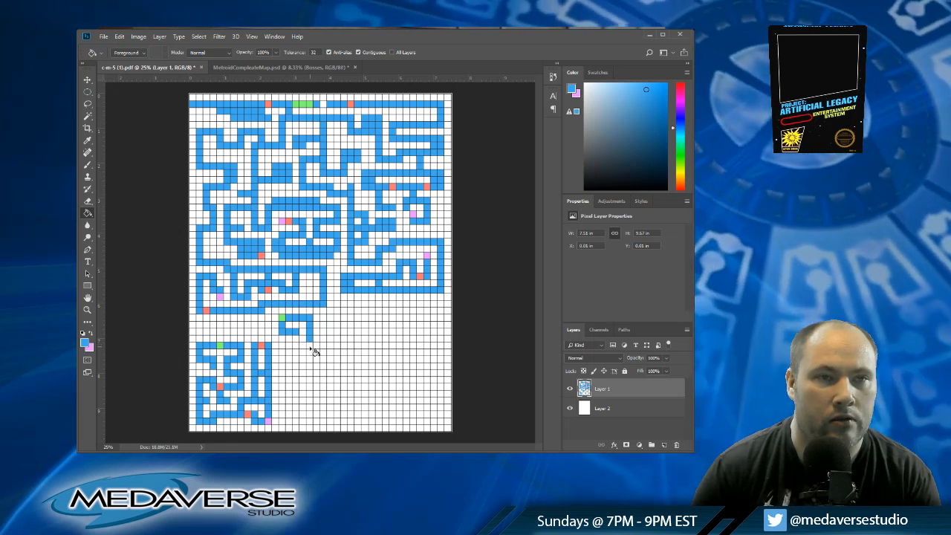
pyautogui.click(309, 347)
# Step: Run the blue corridor back along row thirty-seven from column eighteen to column fourteen
pyautogui.click(303, 347)
pyautogui.click(296, 347)
pyautogui.click(289, 347)
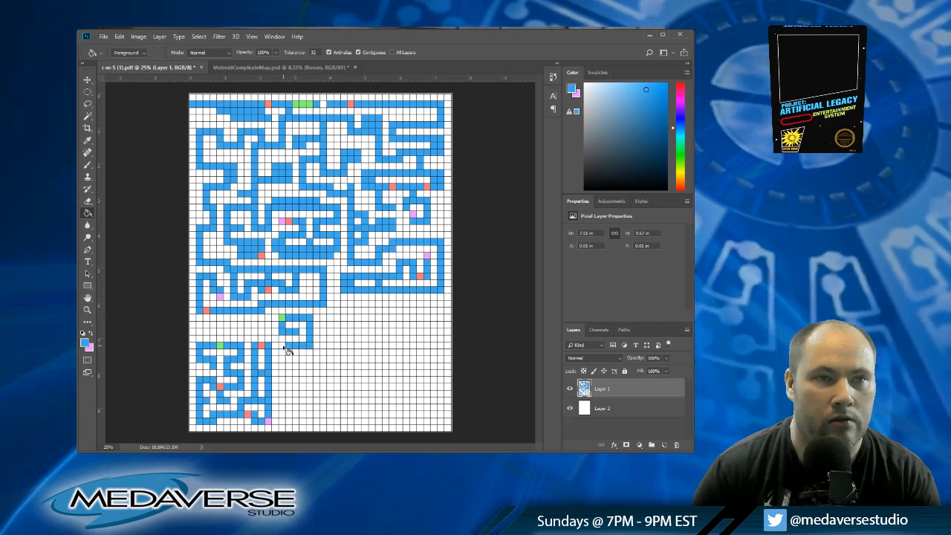
pyautogui.click(283, 348)
# Step: Branch a blue corridor from column eighteen along row thirty-four to column twenty and down that column to row thirty-nine
pyautogui.click(316, 326)
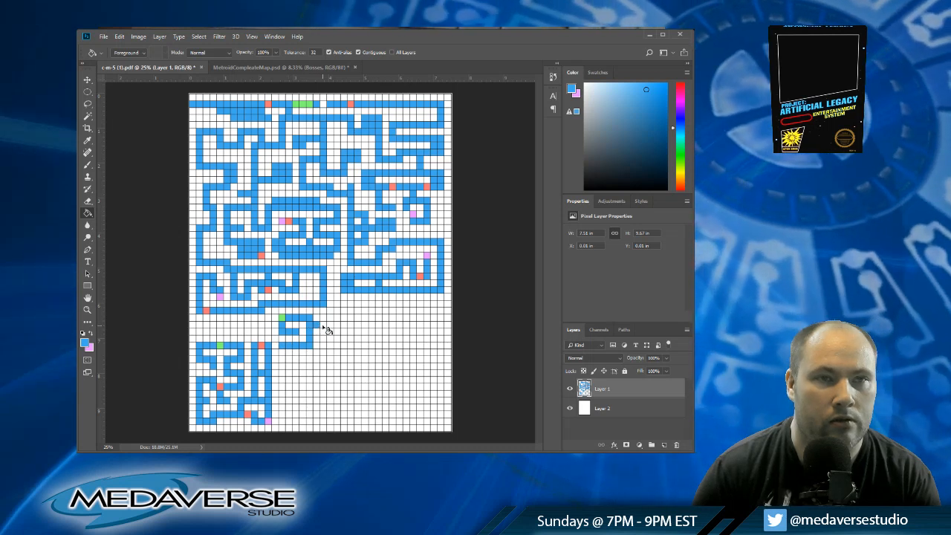
pyautogui.click(324, 326)
pyautogui.click(324, 332)
pyautogui.click(323, 339)
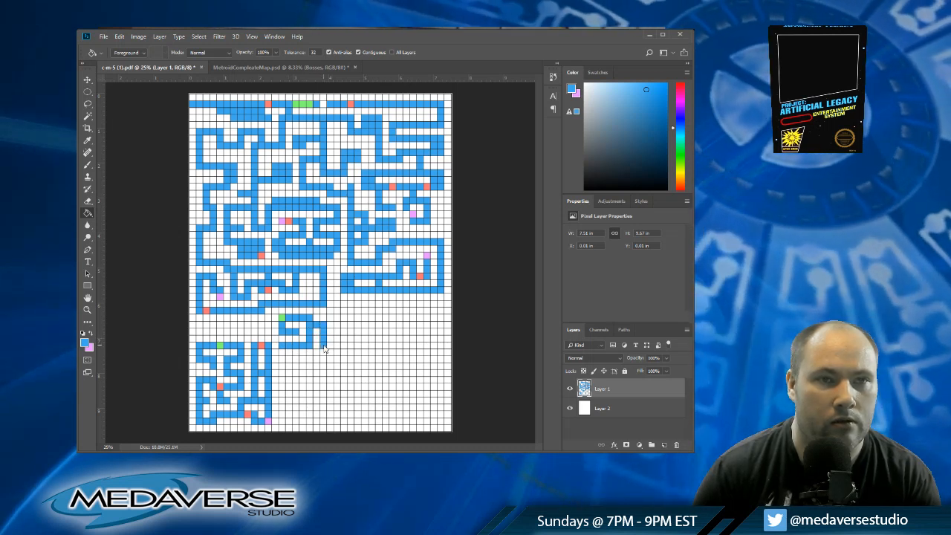
pyautogui.click(323, 346)
pyautogui.click(323, 353)
pyautogui.click(323, 360)
# Step: Carry the blue corridor back along row thirty-nine to column fourteen and drop a branch at column seventeen
pyautogui.click(316, 360)
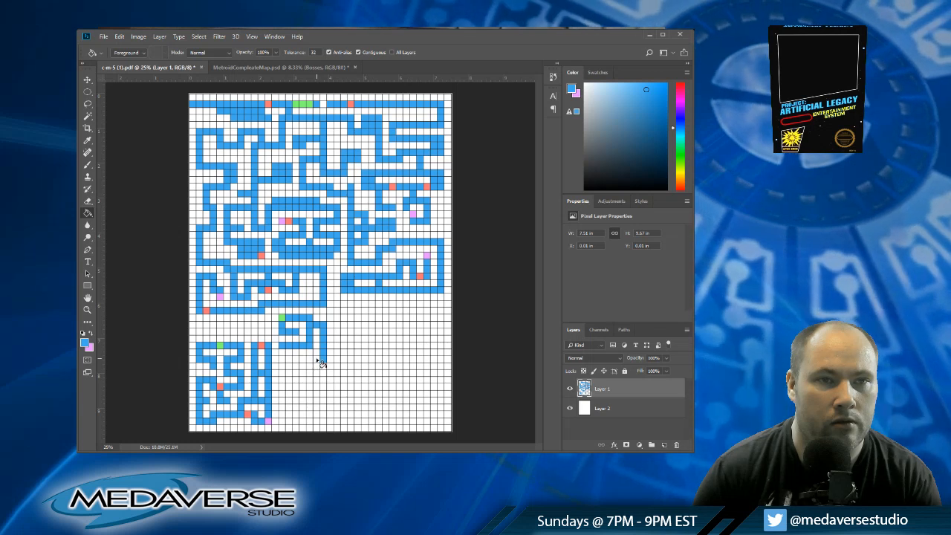
pyautogui.click(309, 360)
pyautogui.click(303, 359)
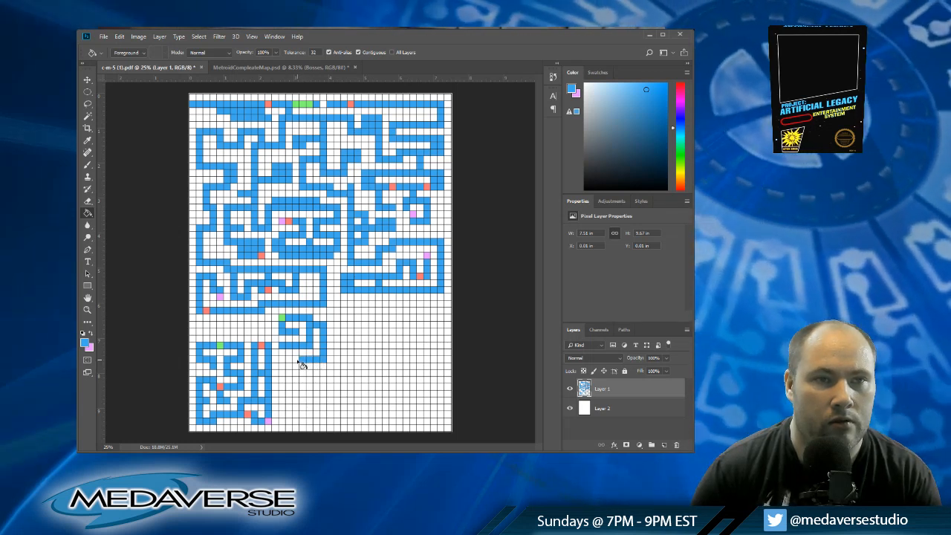
pyautogui.click(289, 361)
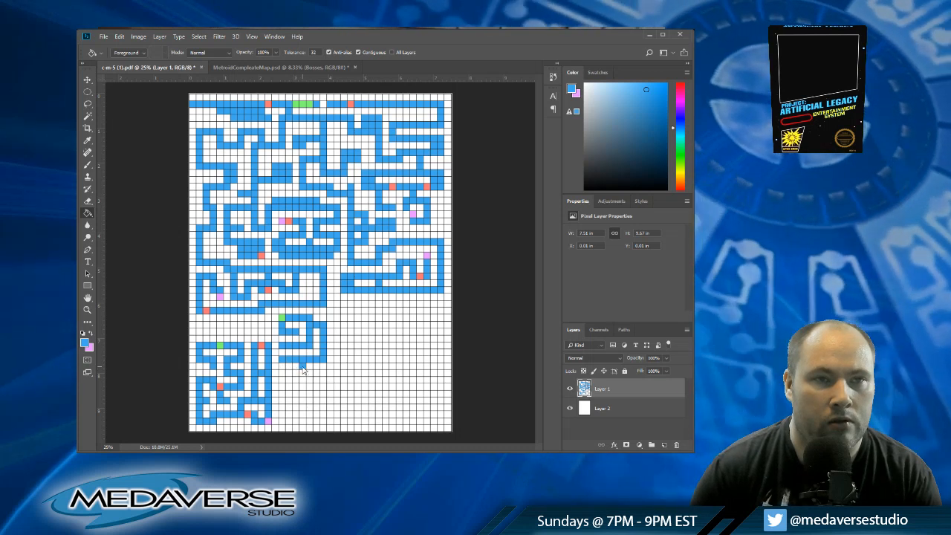
# Step: Fill row forty-one in blue from column fourteen across to column twenty
pyautogui.click(303, 369)
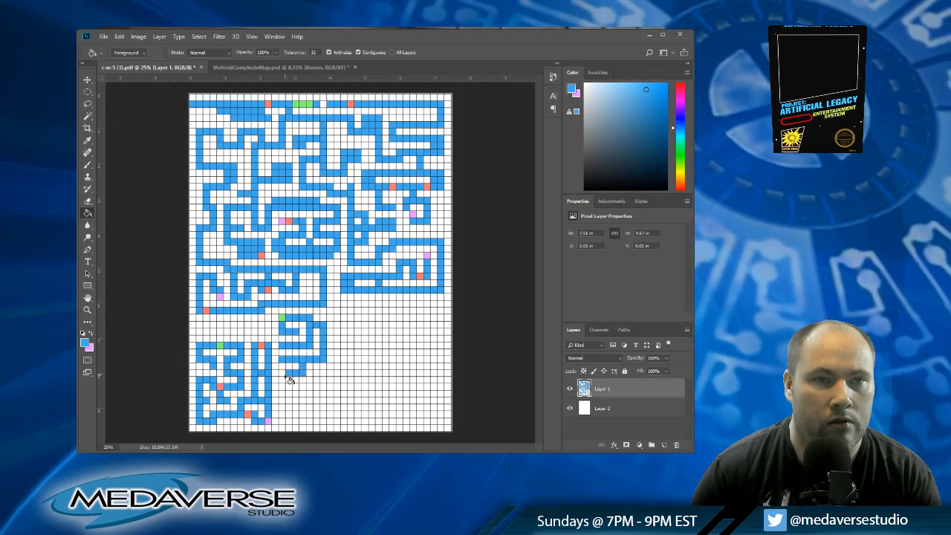
pyautogui.click(310, 373)
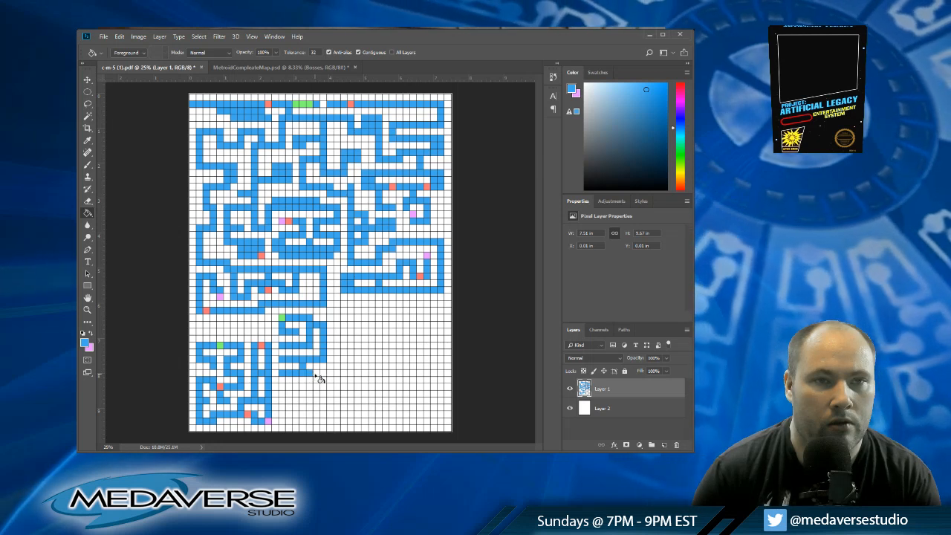
pyautogui.click(317, 374)
pyautogui.click(324, 373)
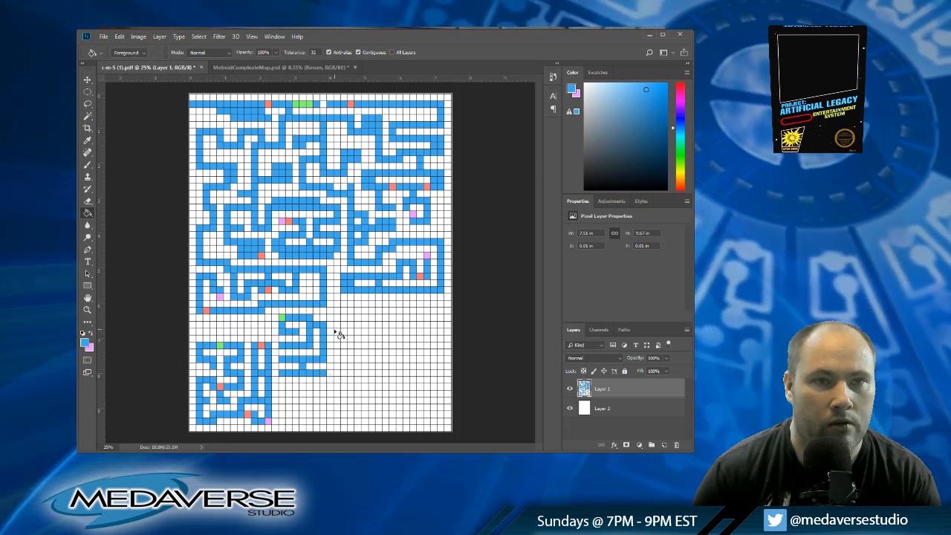
# Step: Fill column twenty-two in blue from row thirty-five to row forty-one and join both ends at column twenty-one
pyautogui.click(337, 333)
pyautogui.click(337, 339)
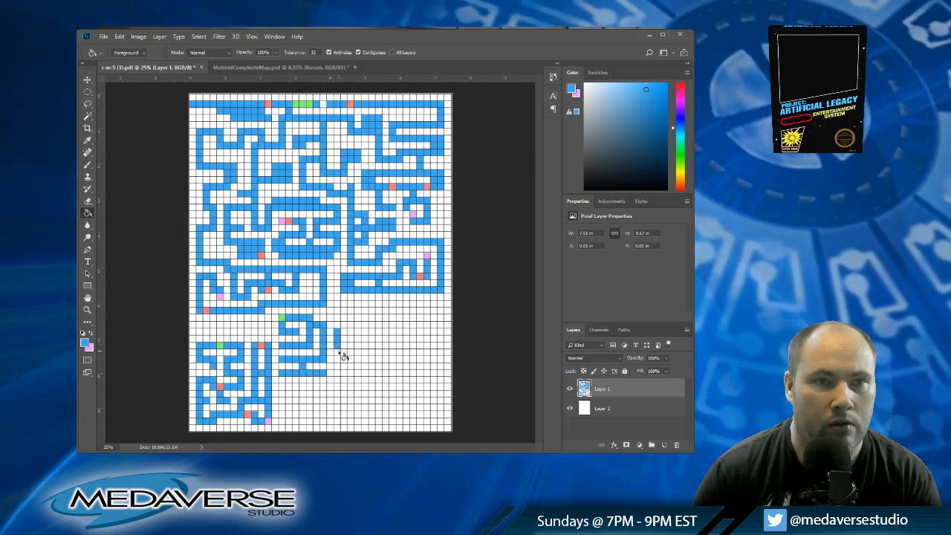
pyautogui.click(338, 354)
pyautogui.click(337, 360)
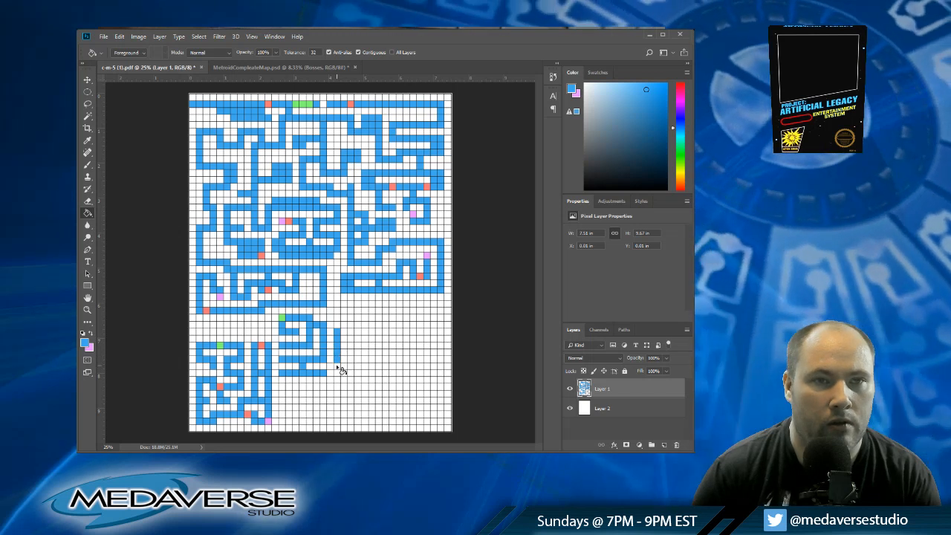
pyautogui.click(337, 367)
pyautogui.click(337, 373)
pyautogui.click(330, 373)
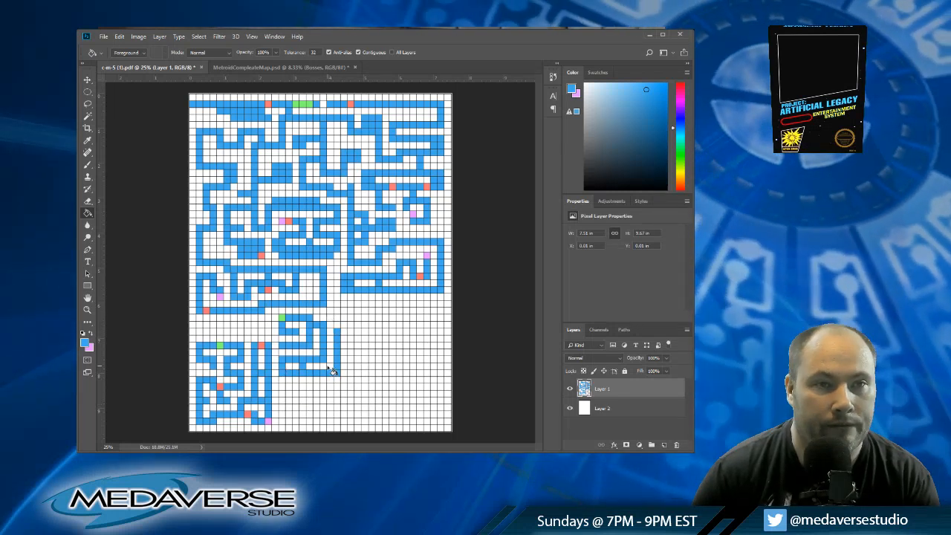
pyautogui.click(330, 332)
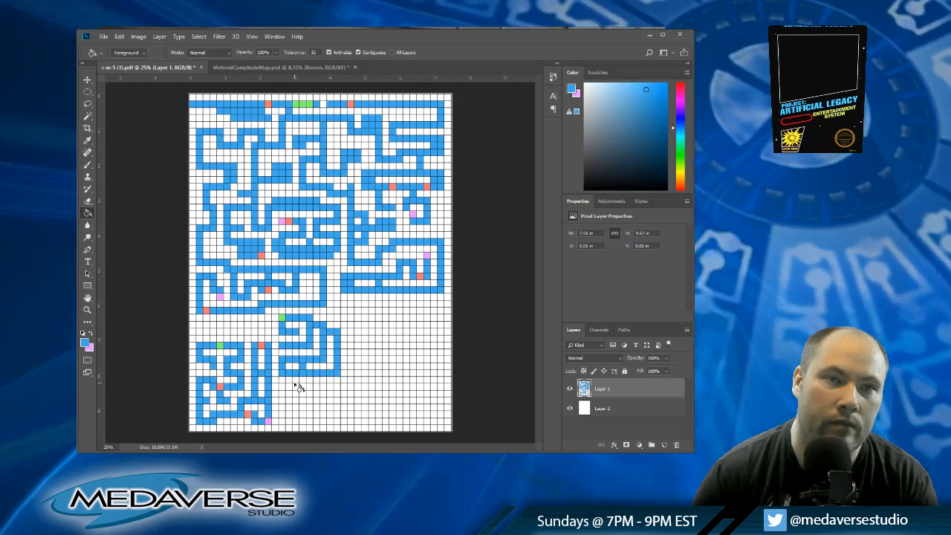
# Step: Drop a blue corridor down column fifteen from row forty-one and run it along row forty-four to column twenty-two
pyautogui.click(289, 382)
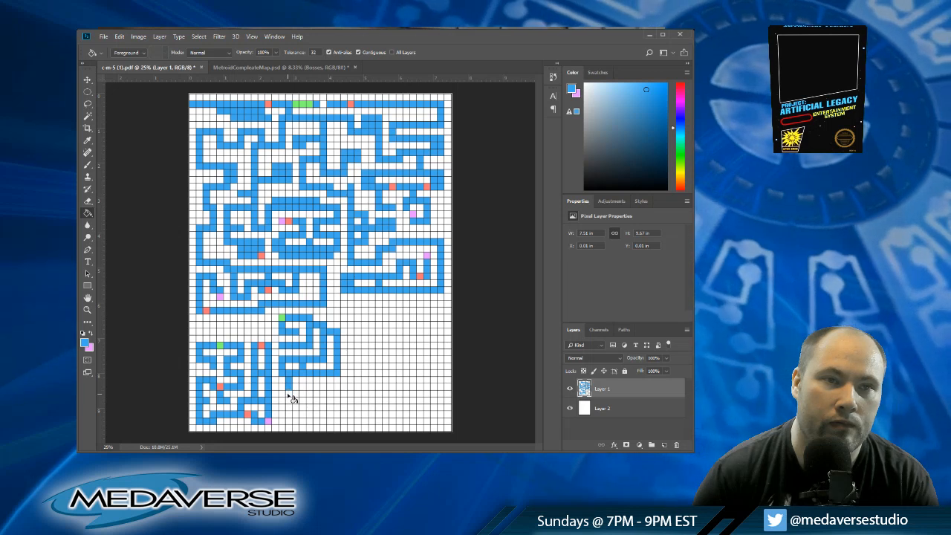
pyautogui.click(288, 393)
pyautogui.click(296, 394)
pyautogui.click(302, 394)
pyautogui.click(310, 394)
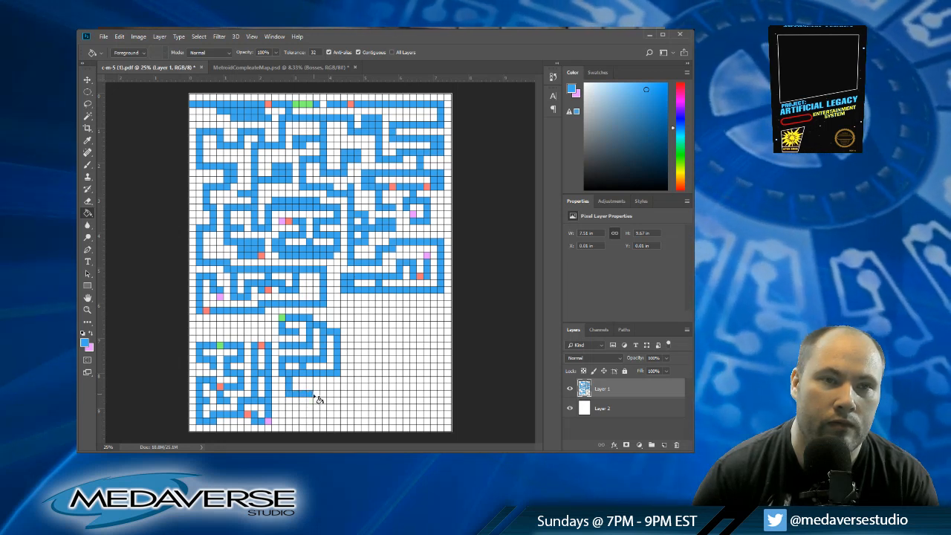
pyautogui.click(316, 395)
pyautogui.click(324, 395)
pyautogui.click(331, 395)
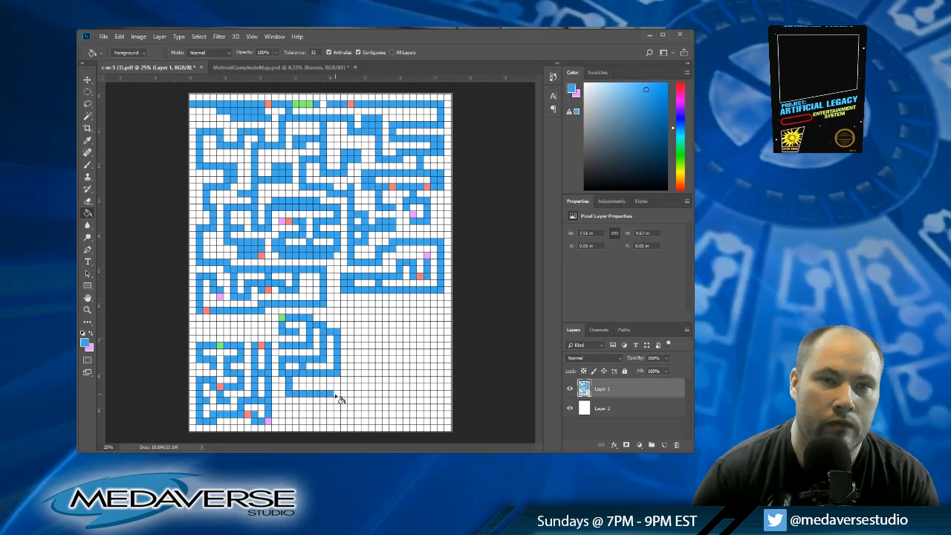
pyautogui.click(339, 395)
# Step: Branch blue at row thirty-seven to column twenty-four, carry it down to row forty-four and join the bottom corridor at column twenty-three
pyautogui.click(344, 346)
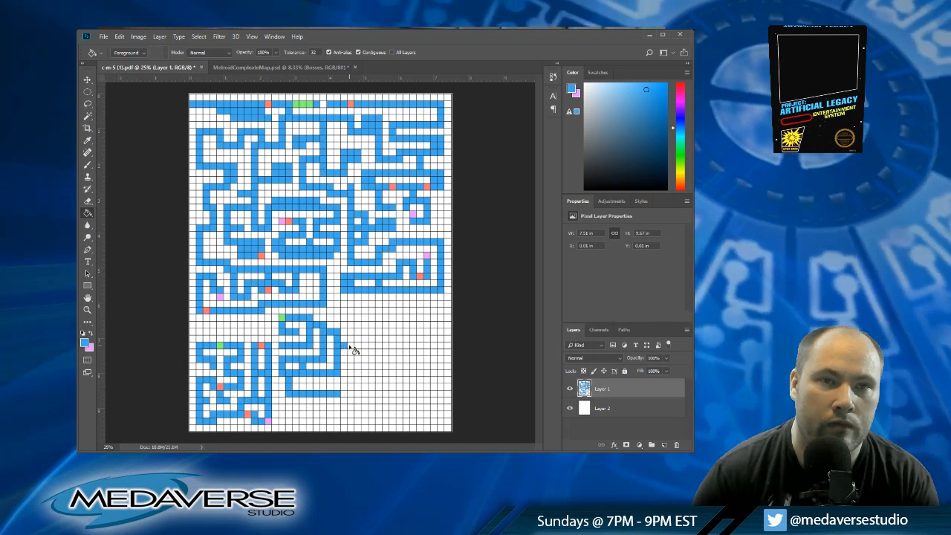
pyautogui.click(350, 346)
pyautogui.click(351, 353)
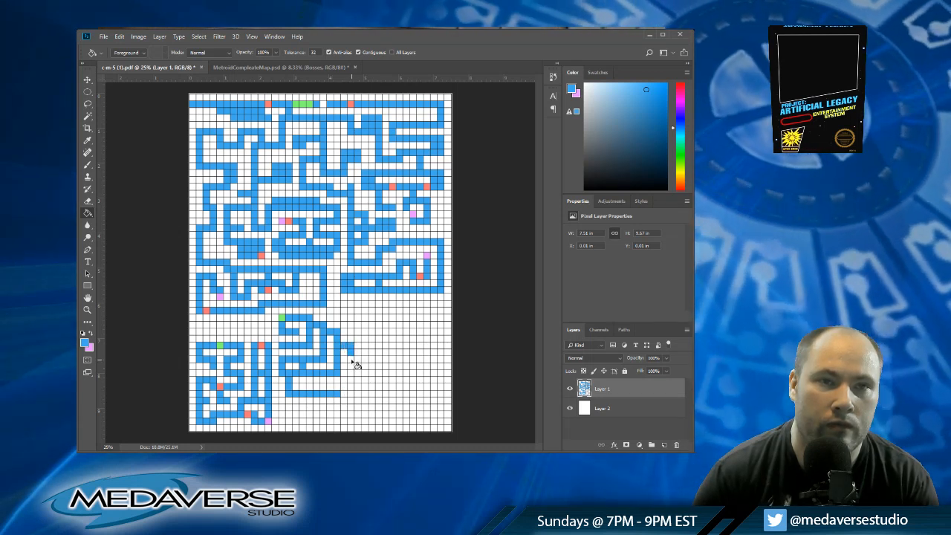
pyautogui.click(353, 361)
pyautogui.click(352, 367)
pyautogui.click(352, 374)
pyautogui.click(351, 381)
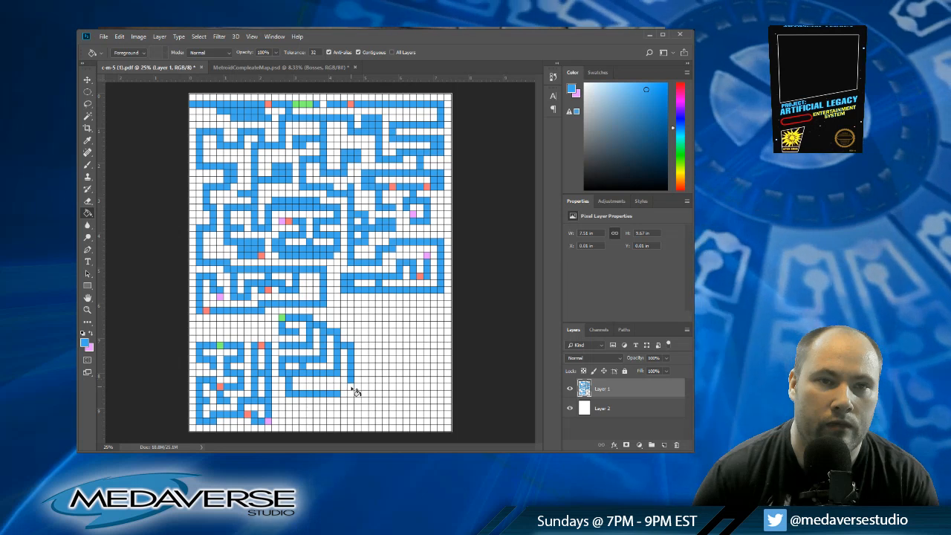
pyautogui.click(351, 388)
pyautogui.click(352, 393)
pyautogui.click(345, 394)
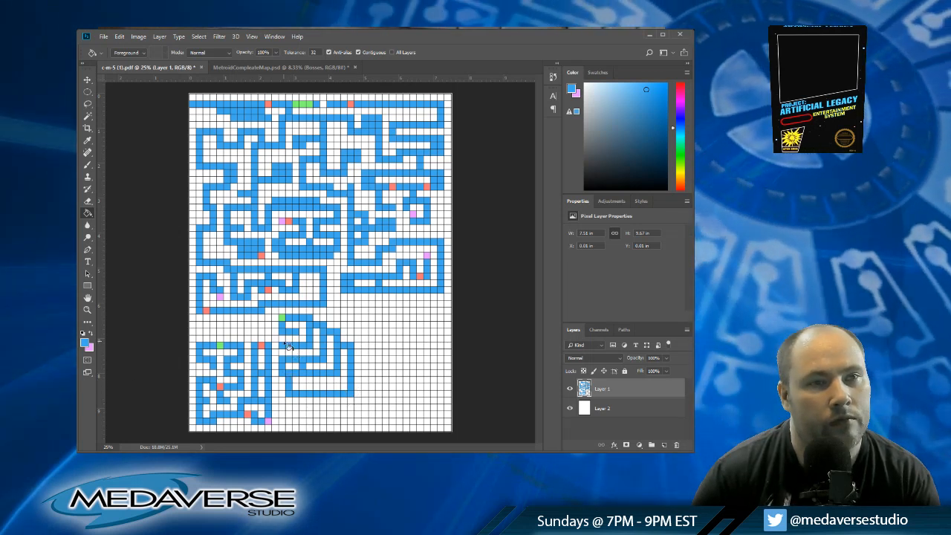
# Step: Mark column seventeen row forty, column twenty-three row thirty-seven and column nineteen row forty-four red, and the bottom corner at column twenty-four pink
pyautogui.keyDown('alt'); pyautogui.click(261, 345); pyautogui.keyUp('alt')
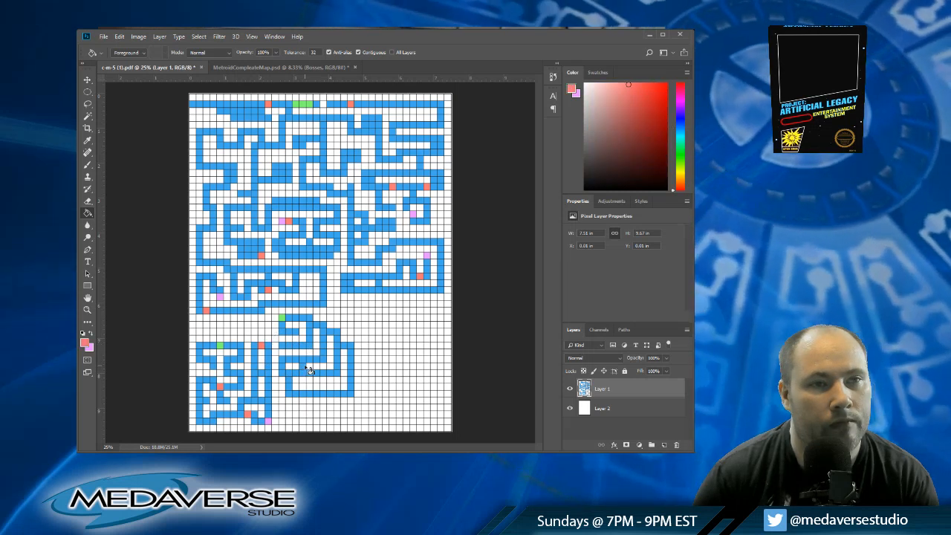
pyautogui.click(302, 365)
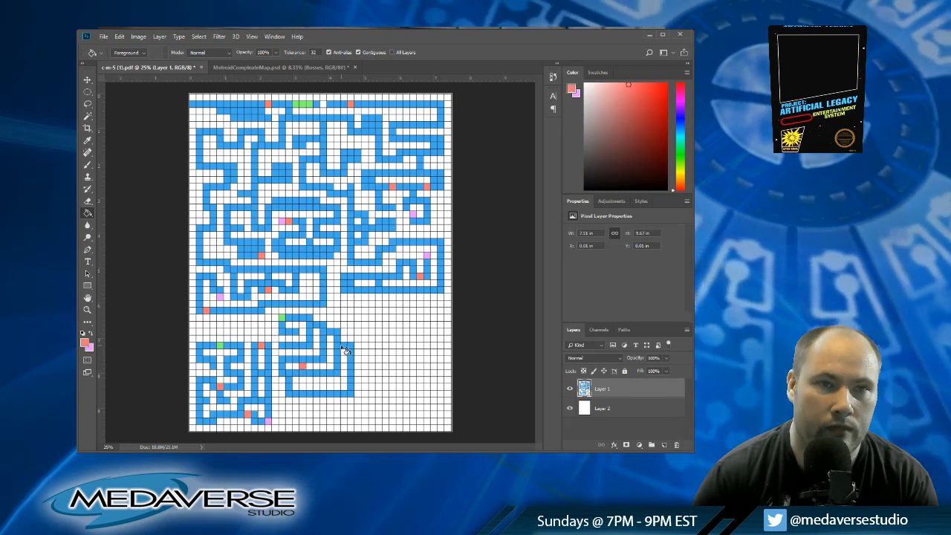
pyautogui.click(343, 346)
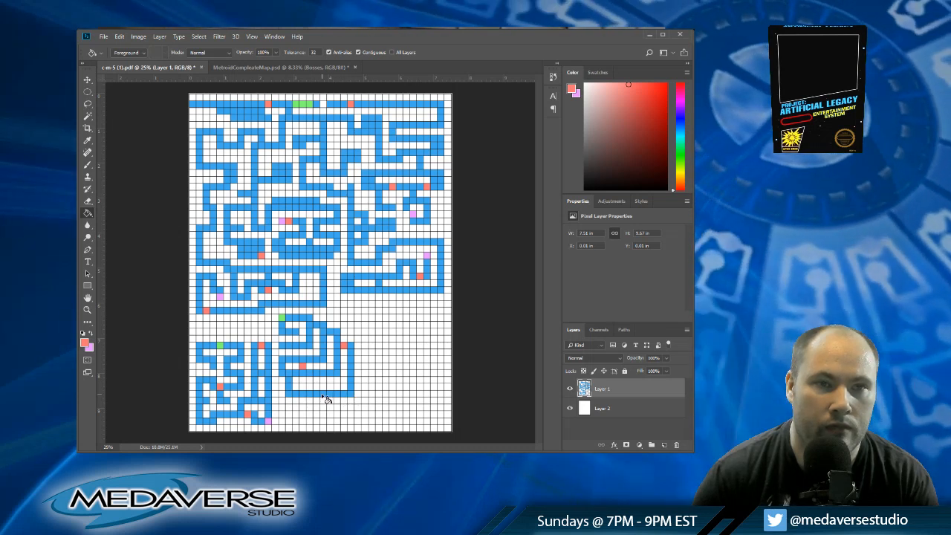
pyautogui.keyDown('alt'); pyautogui.click(267, 420); pyautogui.keyUp('alt')
pyautogui.click(352, 393)
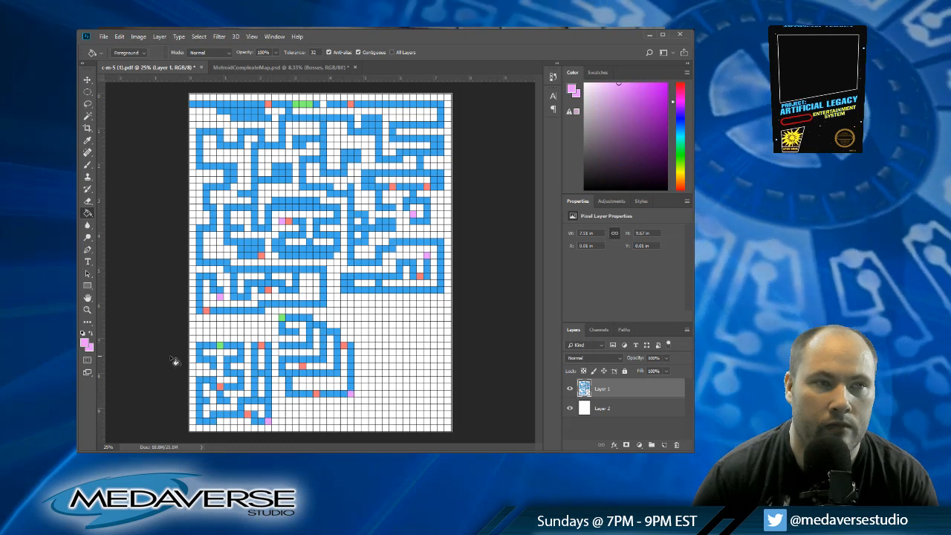
# Step: Add blue connectors between rows forty-one and forty-four, and mark column fourteen row thirty-seven and column twenty-two row forty-two in red
pyautogui.keyDown('alt'); pyautogui.click(312, 382); pyautogui.keyUp('alt')
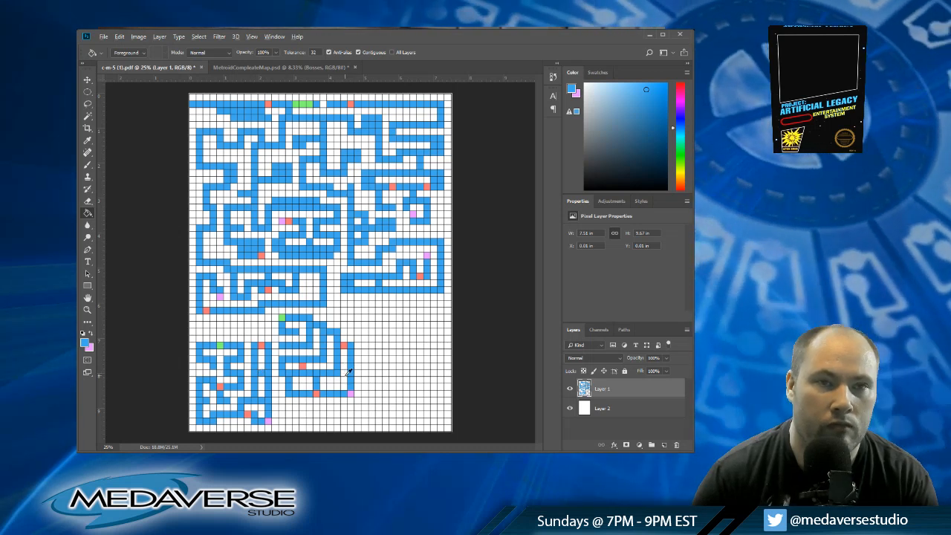
pyautogui.keyDown('alt'); pyautogui.click(348, 372); pyautogui.keyUp('alt')
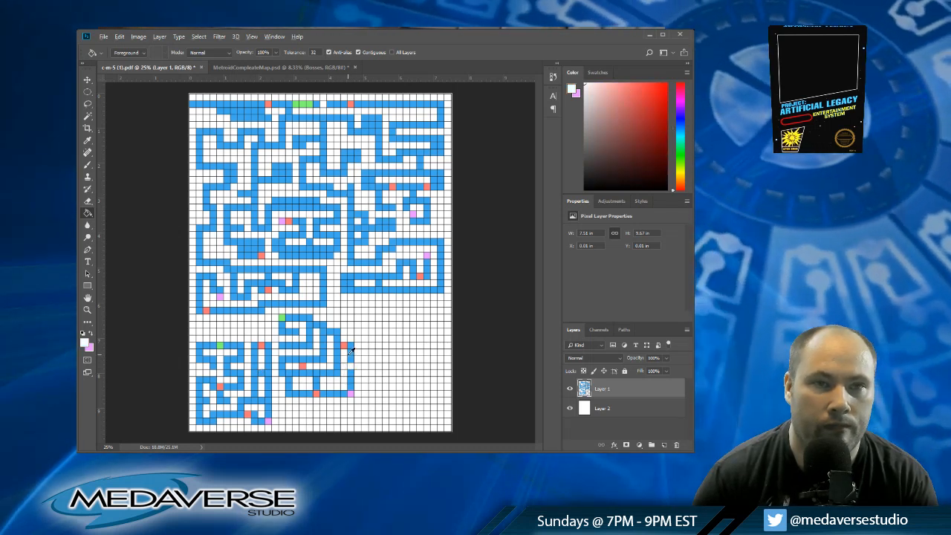
pyautogui.keyDown('alt'); pyautogui.click(348, 364); pyautogui.keyUp('alt')
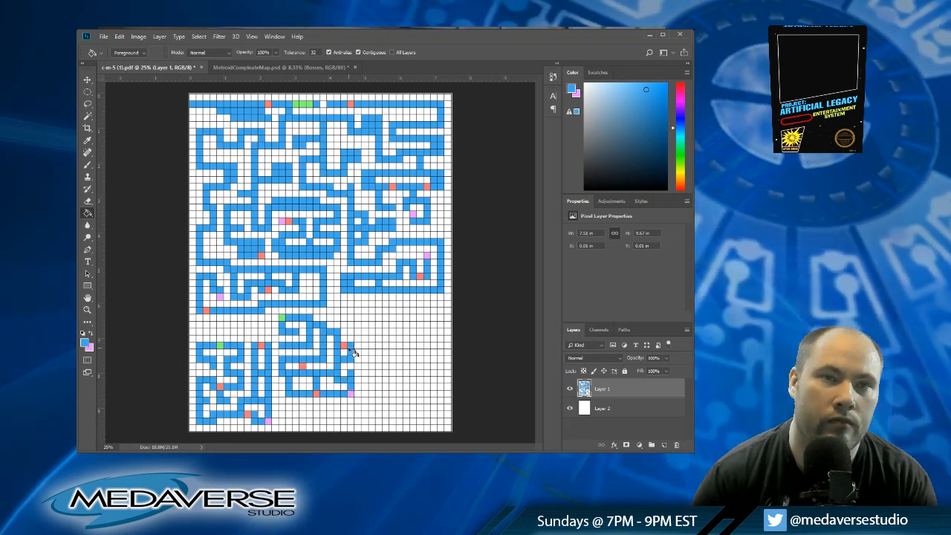
pyautogui.keyDown('alt'); pyautogui.click(345, 347); pyautogui.keyUp('alt')
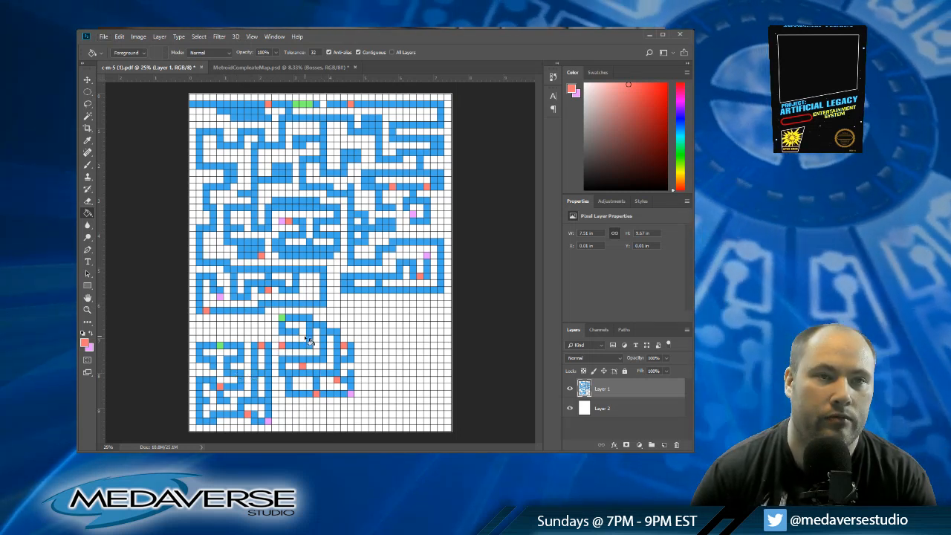
# Step: Reroute the maze's inner corridors in blue and white, linking row thirty-five down column twenty-three to its red cell
pyautogui.keyDown('alt'); pyautogui.click(297, 329); pyautogui.keyUp('alt')
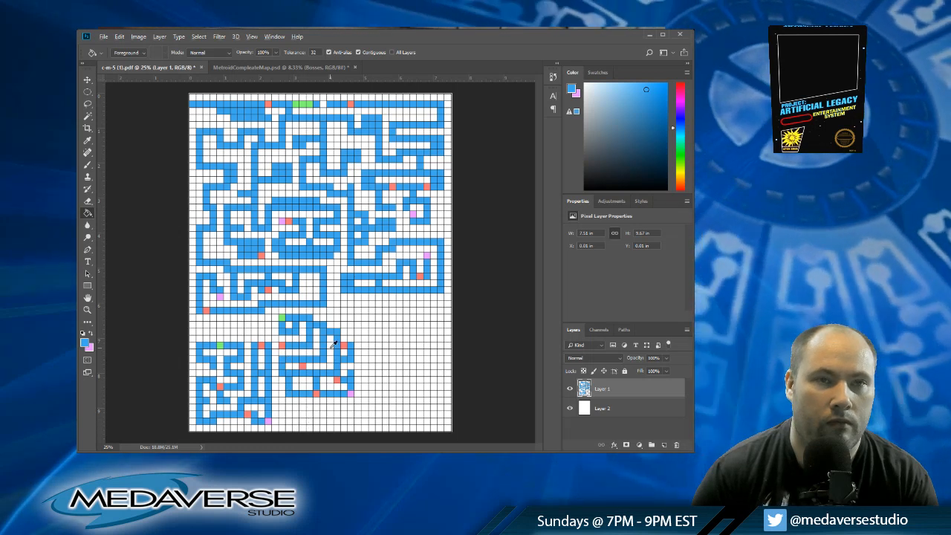
pyautogui.keyDown('alt'); pyautogui.click(330, 348); pyautogui.keyUp('alt')
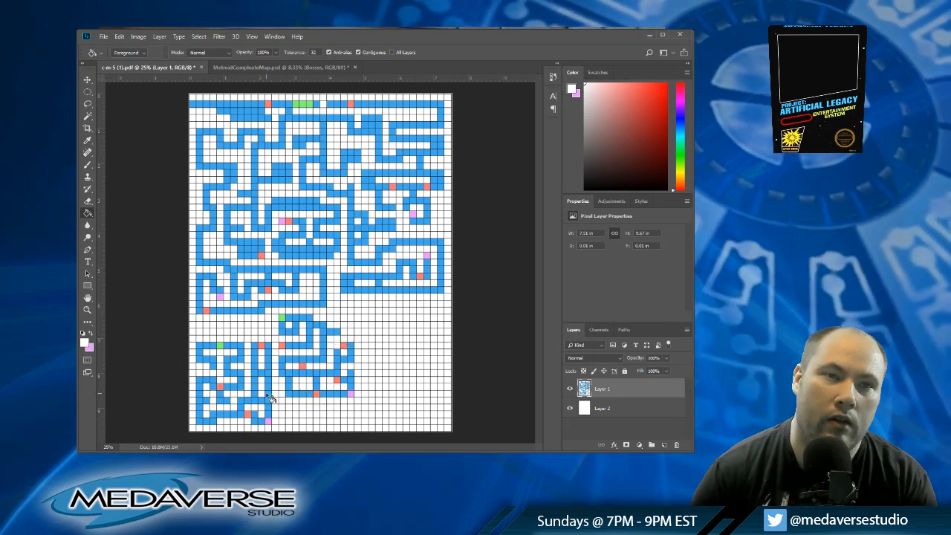
pyautogui.keyDown('alt'); pyautogui.click(327, 349); pyautogui.keyUp('alt')
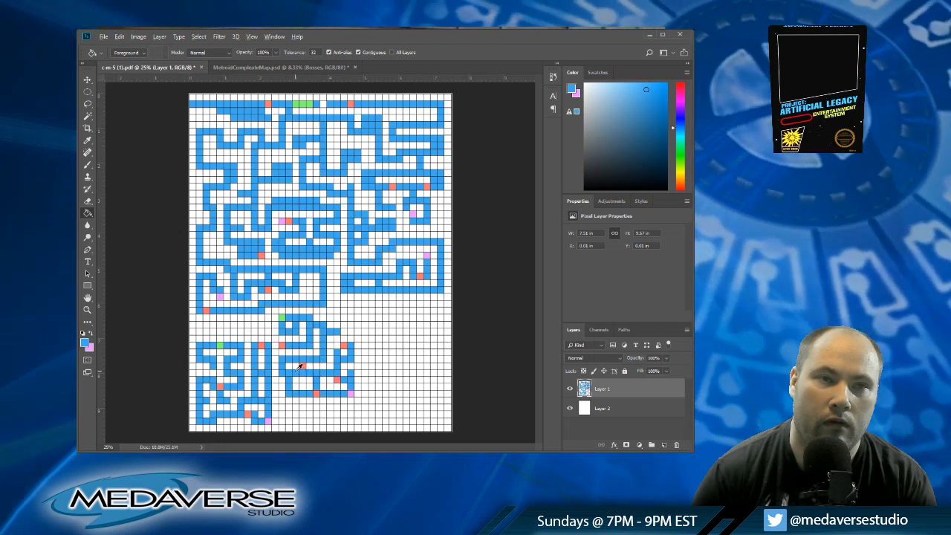
pyautogui.keyDown('alt'); pyautogui.click(296, 366); pyautogui.keyUp('alt')
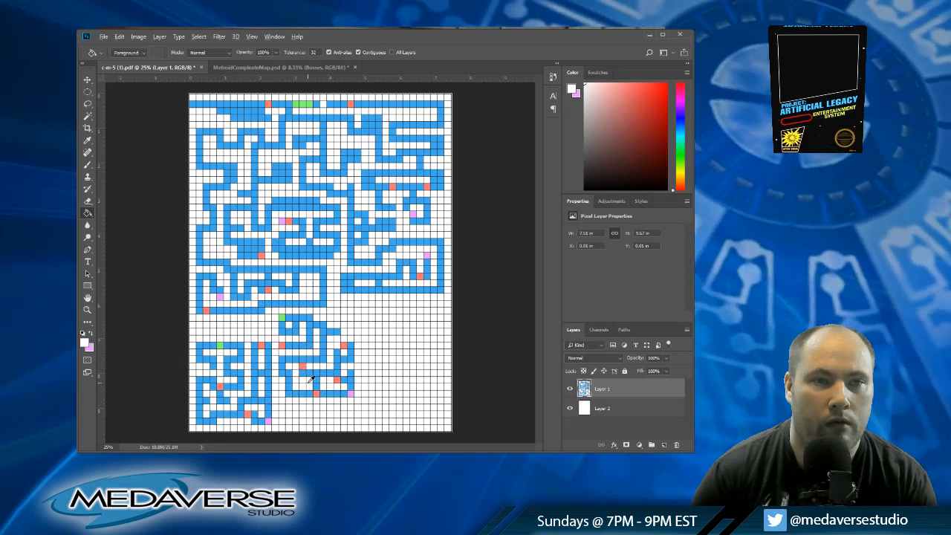
pyautogui.keyDown('alt'); pyautogui.click(342, 331); pyautogui.keyUp('alt')
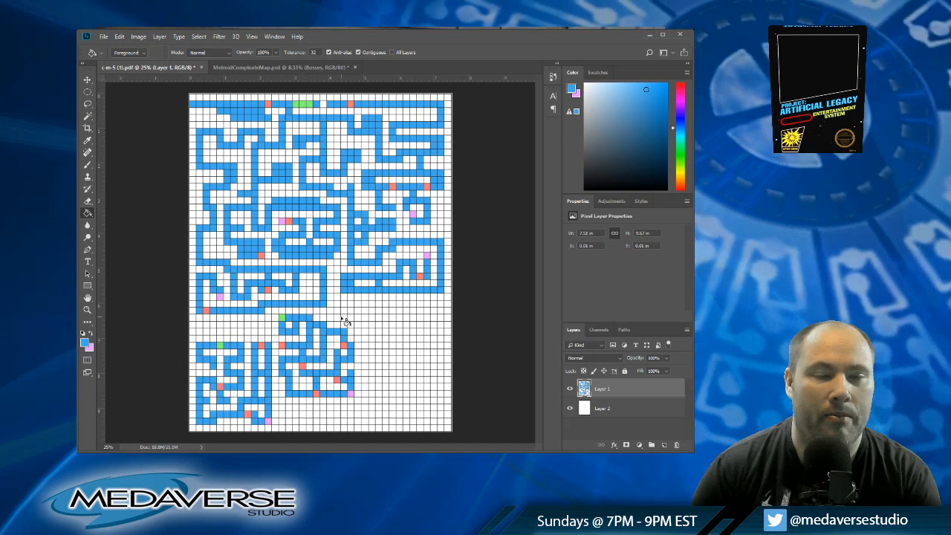
# Step: Start a new maze with a green cell at column thirty-three, row thirty-two, flanked by two blue cells on each side
pyautogui.keyDown('alt'); pyautogui.click(283, 318); pyautogui.keyUp('alt')
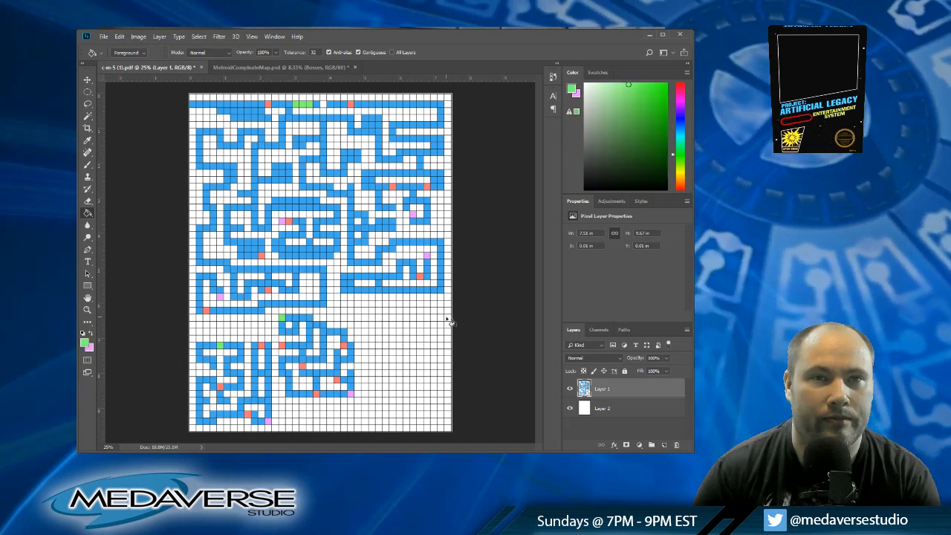
pyautogui.click(414, 311)
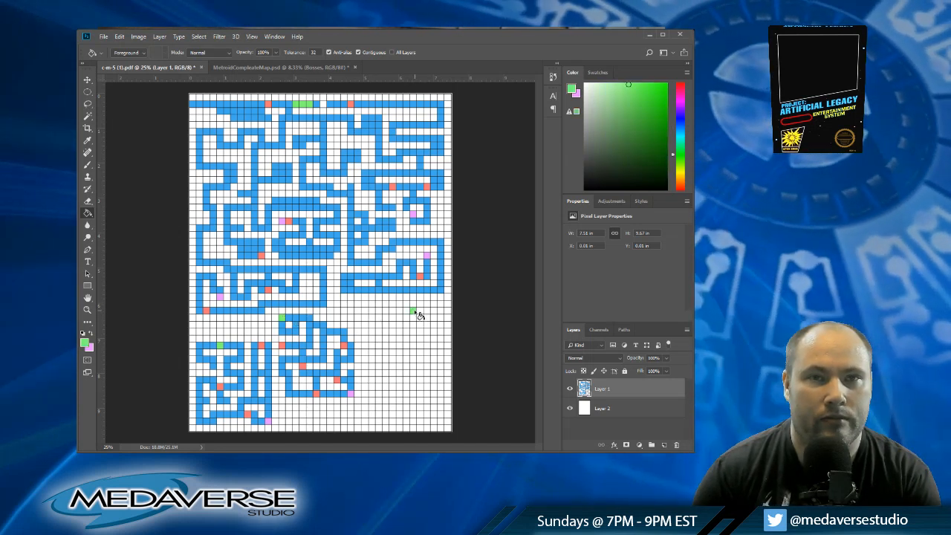
pyautogui.keyDown('alt'); pyautogui.click(348, 329); pyautogui.keyUp('alt')
pyautogui.click(407, 310)
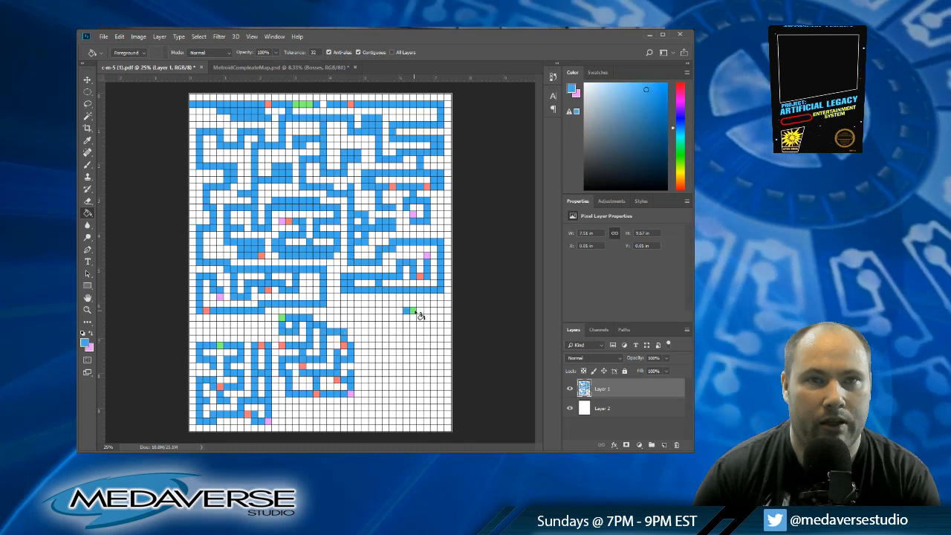
pyautogui.click(421, 311)
pyautogui.click(427, 311)
pyautogui.click(401, 311)
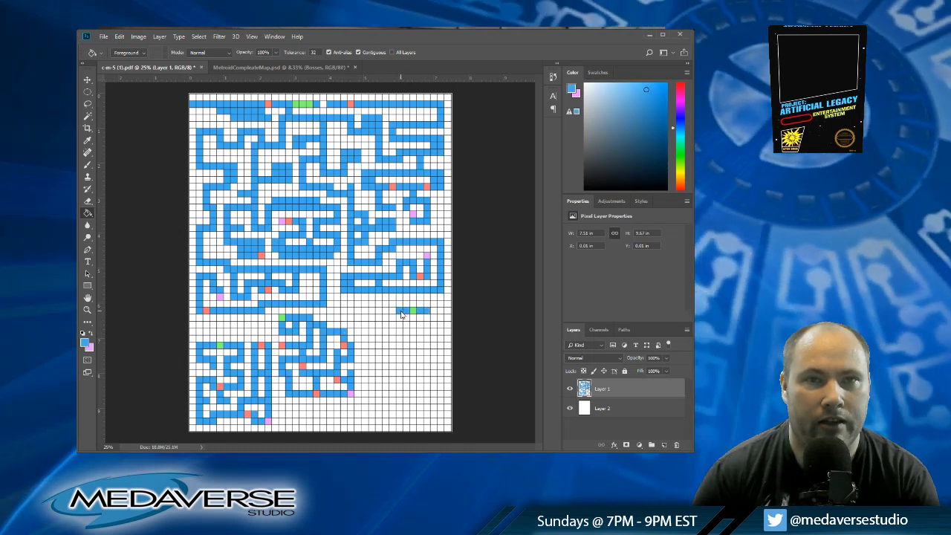
# Step: Extend blue corridors down from columns thirty-one, thirty-three and thirty-five to row thirty-four
pyautogui.click(401, 317)
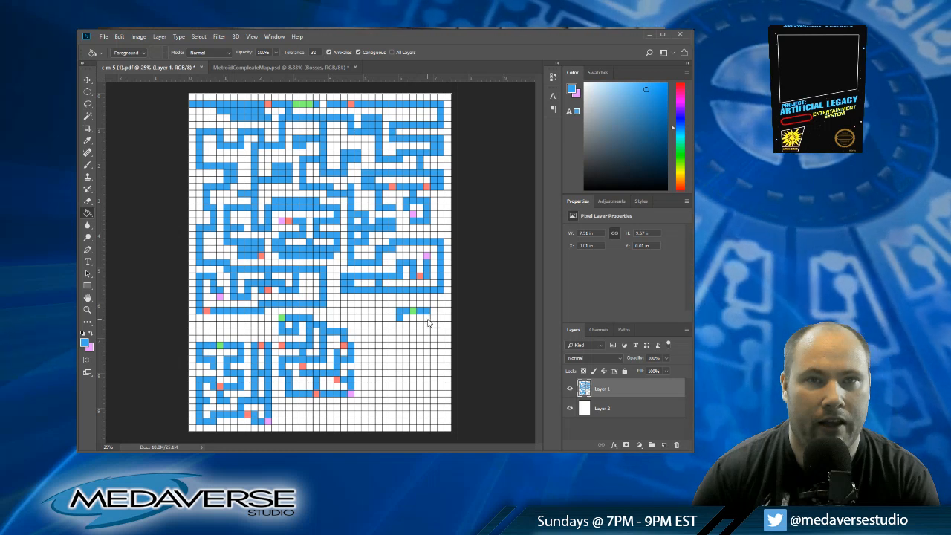
pyautogui.click(427, 319)
pyautogui.click(413, 318)
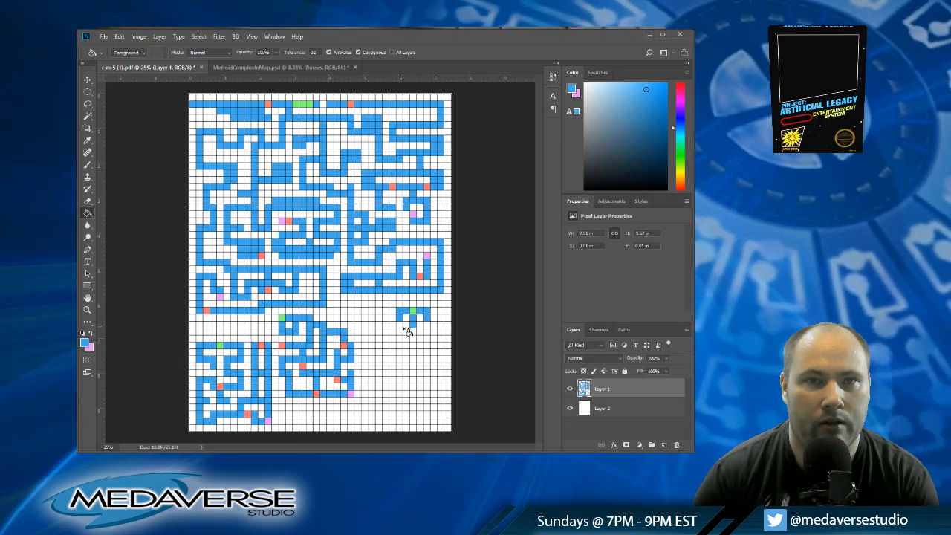
pyautogui.click(426, 325)
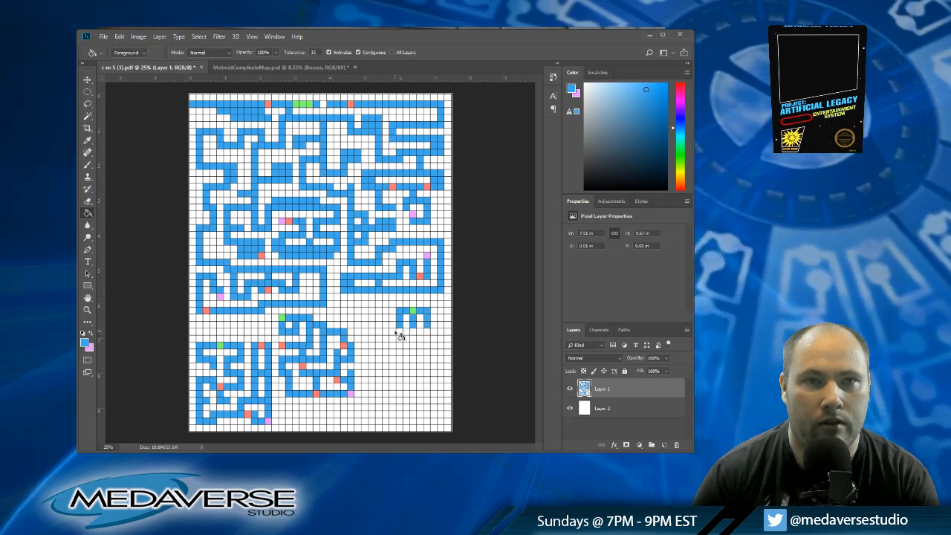
# Step: Branch blue corridors out to columns twenty-nine and thirty-seven from row thirty-five, and continue the three central columns down to row thirty-nine
pyautogui.click(393, 333)
pyautogui.click(434, 332)
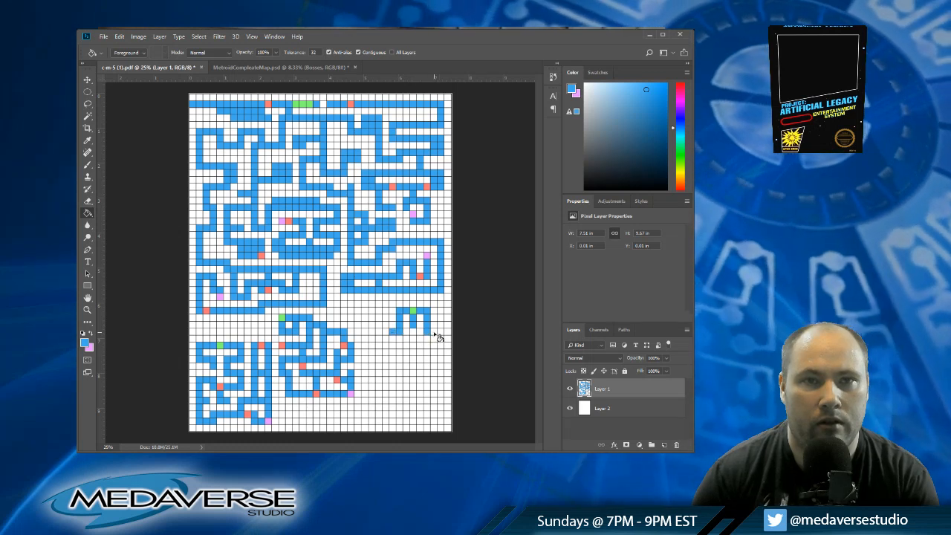
pyautogui.click(386, 337)
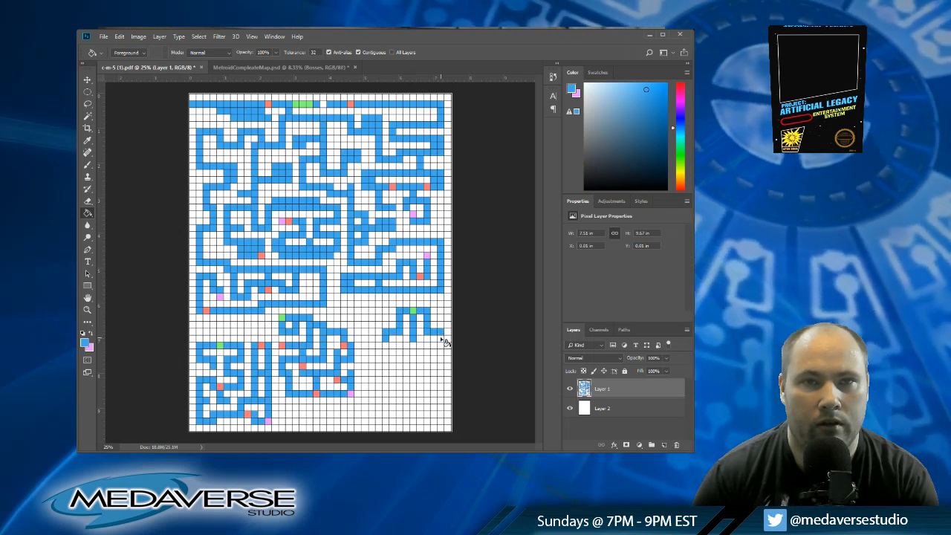
pyautogui.click(386, 345)
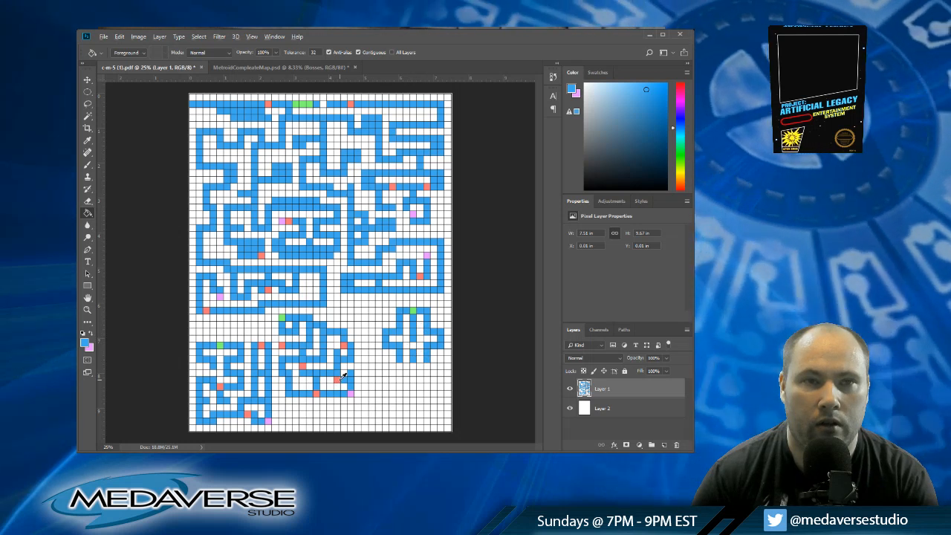
# Step: Mark row thirty-seven in red at columns twenty-nine, thirty-three and thirty-seven
pyautogui.keyDown('alt'); pyautogui.click(338, 378); pyautogui.keyUp('alt')
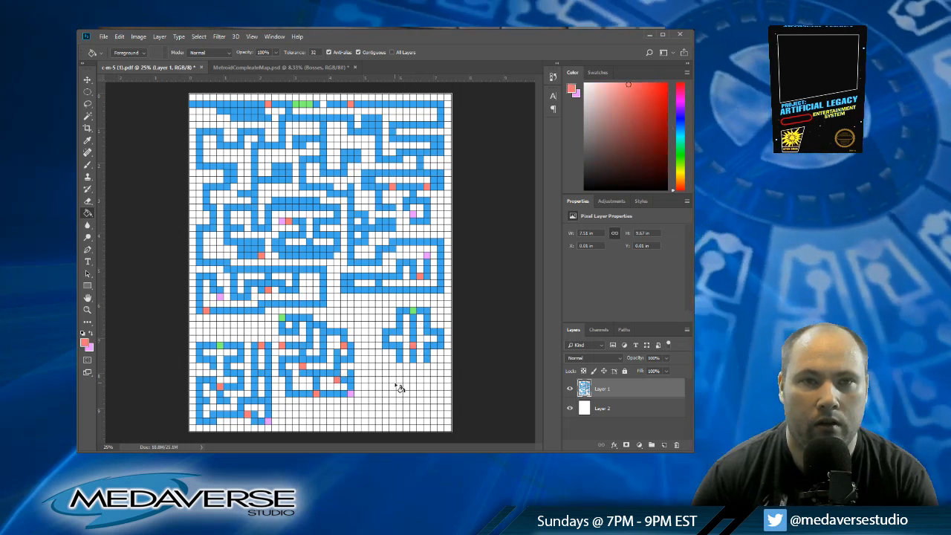
pyautogui.click(385, 346)
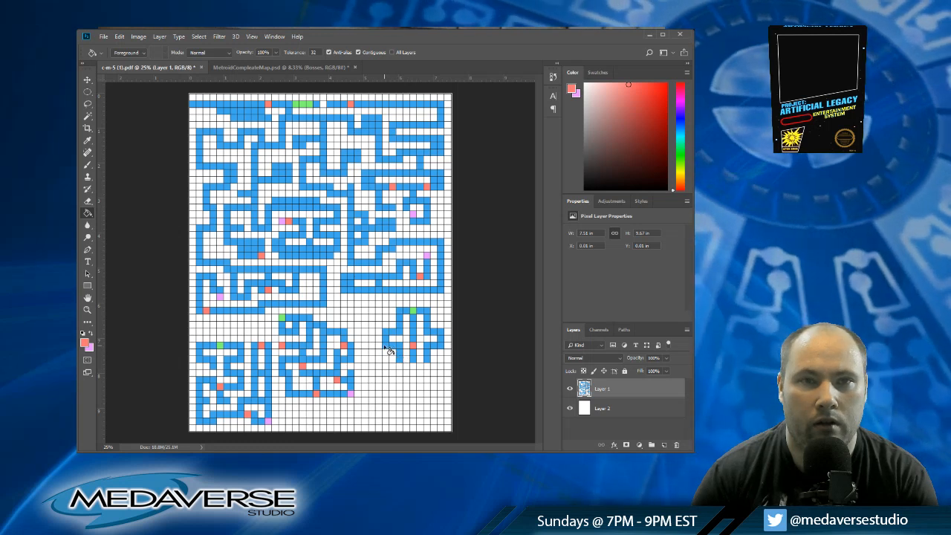
pyautogui.click(441, 346)
# Step: Extend the blue corridors down to row forty-six, marking column thirty-three red at row forty-two and pink at row forty-six
pyautogui.keyDown('alt'); pyautogui.click(403, 361); pyautogui.keyUp('alt')
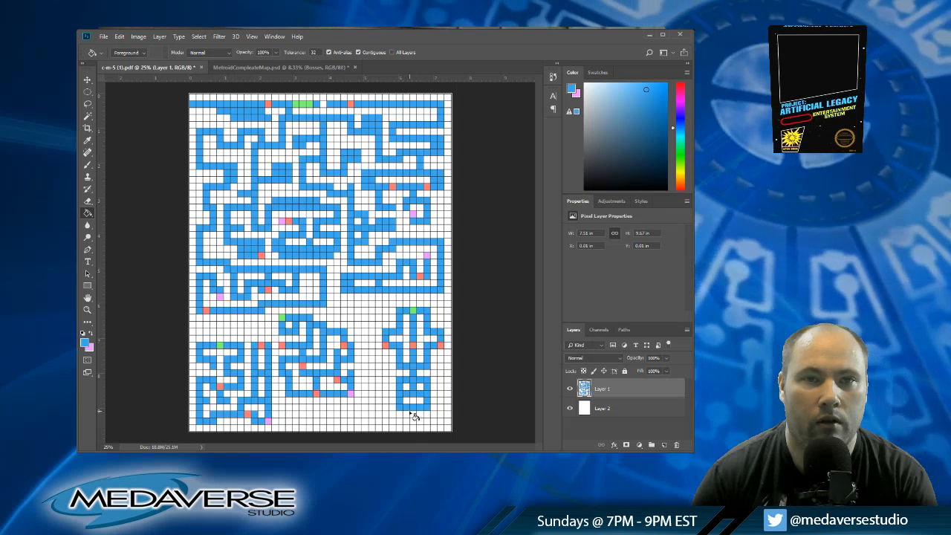
pyautogui.keyDown('alt'); pyautogui.click(413, 346); pyautogui.keyUp('alt')
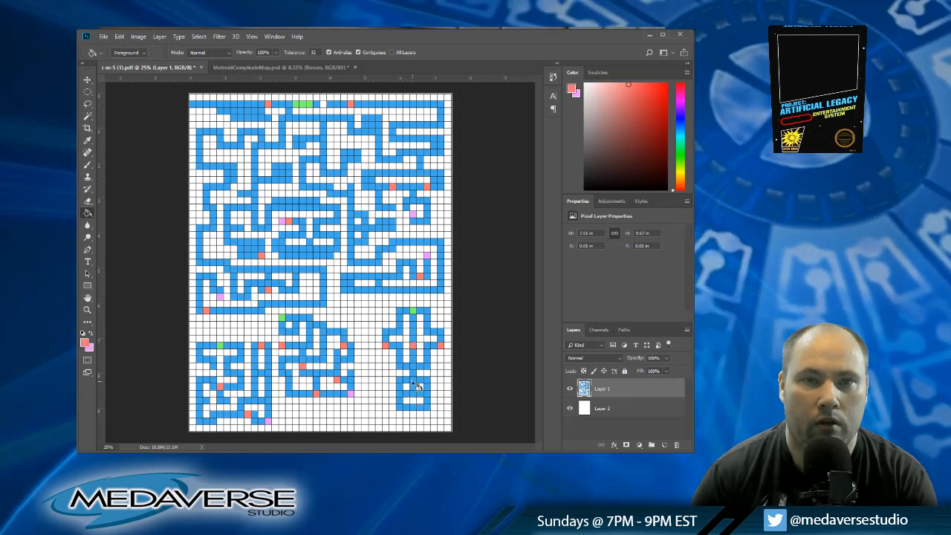
pyautogui.keyDown('alt'); pyautogui.click(352, 393); pyautogui.keyUp('alt')
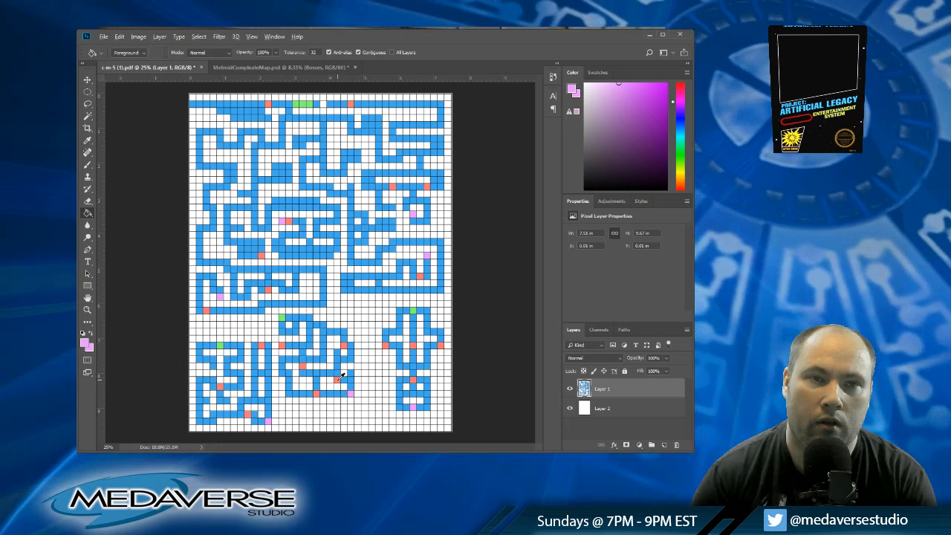
# Step: Mark row forty-six red at columns thirty-one and thirty-five, and wrap blue outer corridors around that area down to row forty-eight
pyautogui.keyDown('alt'); pyautogui.click(338, 379); pyautogui.keyUp('alt')
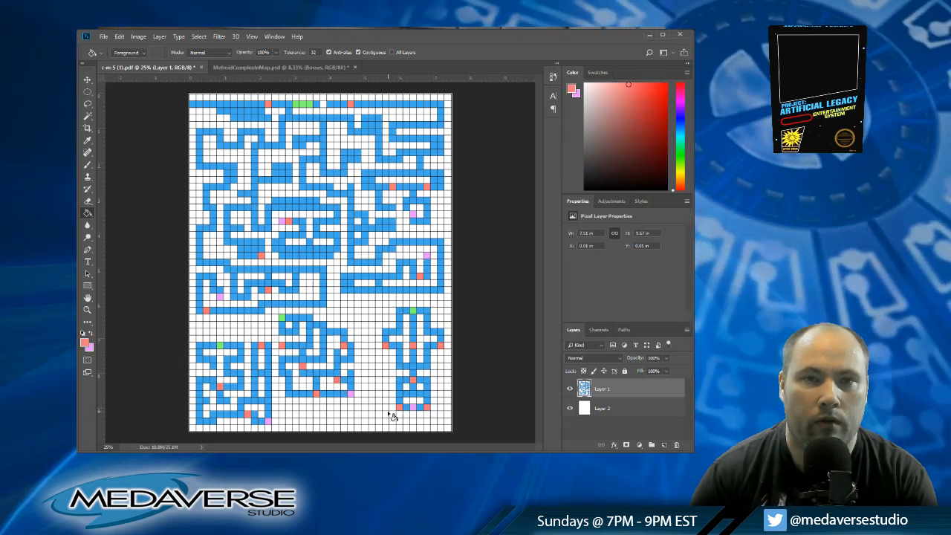
pyautogui.keyDown('alt'); pyautogui.click(417, 348); pyautogui.keyUp('alt')
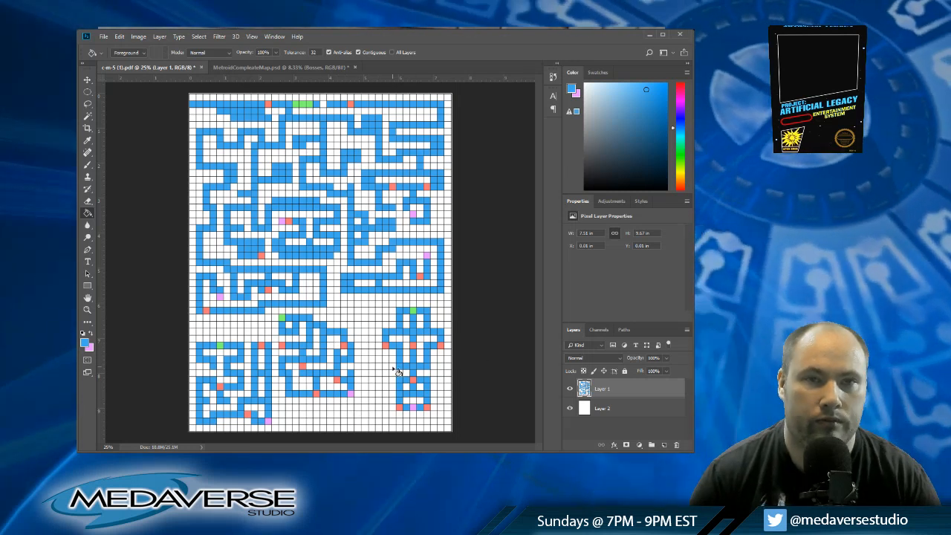
pyautogui.click(394, 409)
pyautogui.click(435, 408)
pyautogui.click(442, 408)
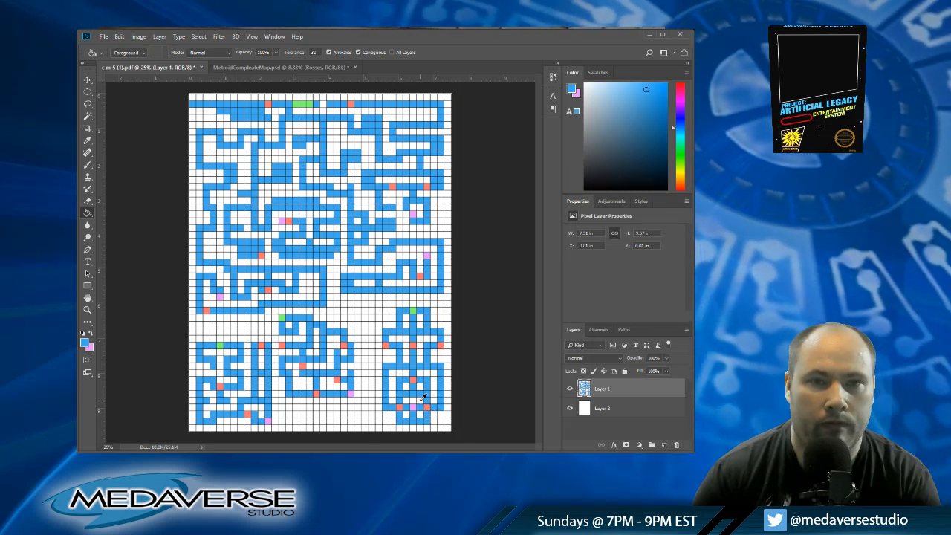
# Step: Clear to white the cells beside the pink cell in row forty-six and the row-forty corners at columns twenty-nine and thirty-seven
pyautogui.keyDown('alt'); pyautogui.click(420, 402); pyautogui.keyUp('alt')
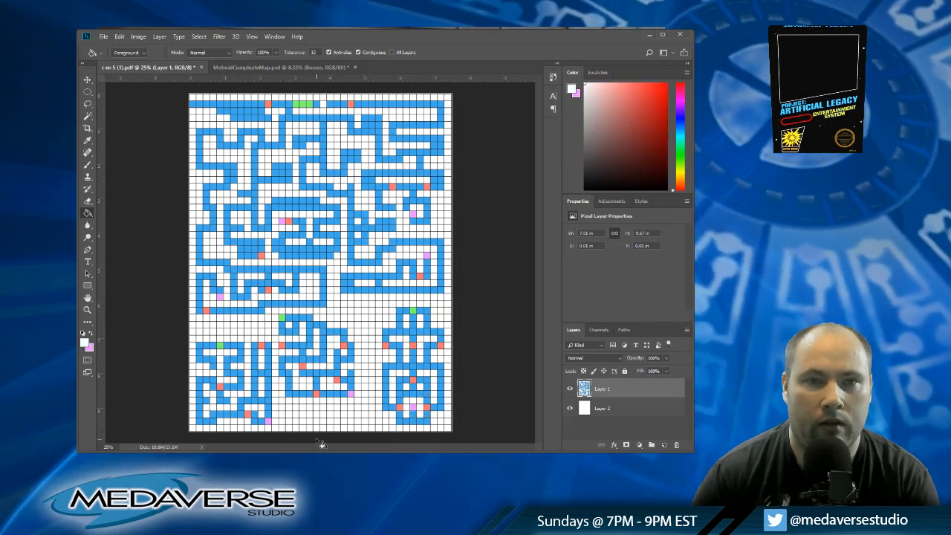
pyautogui.keyDown('alt'); pyautogui.click(390, 370); pyautogui.keyUp('alt')
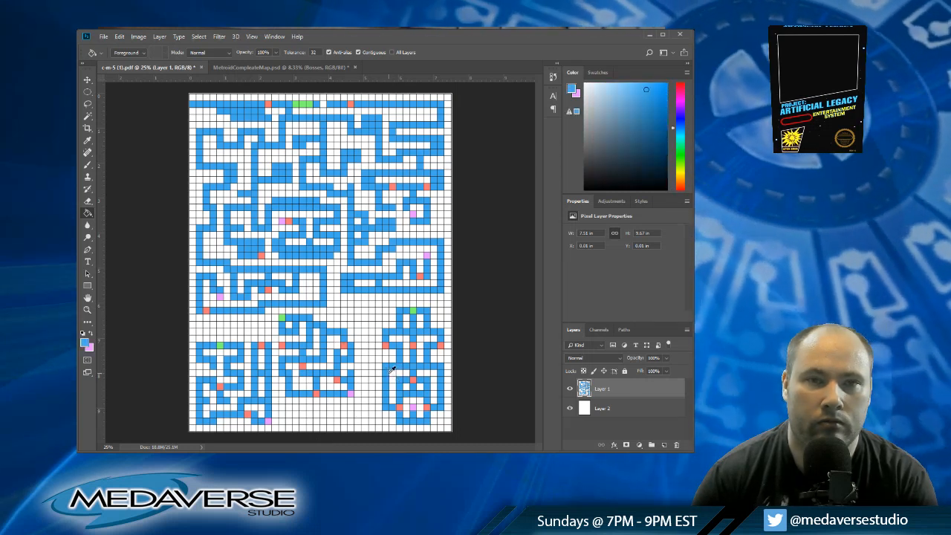
pyautogui.keyDown('alt'); pyautogui.click(447, 370); pyautogui.keyUp('alt')
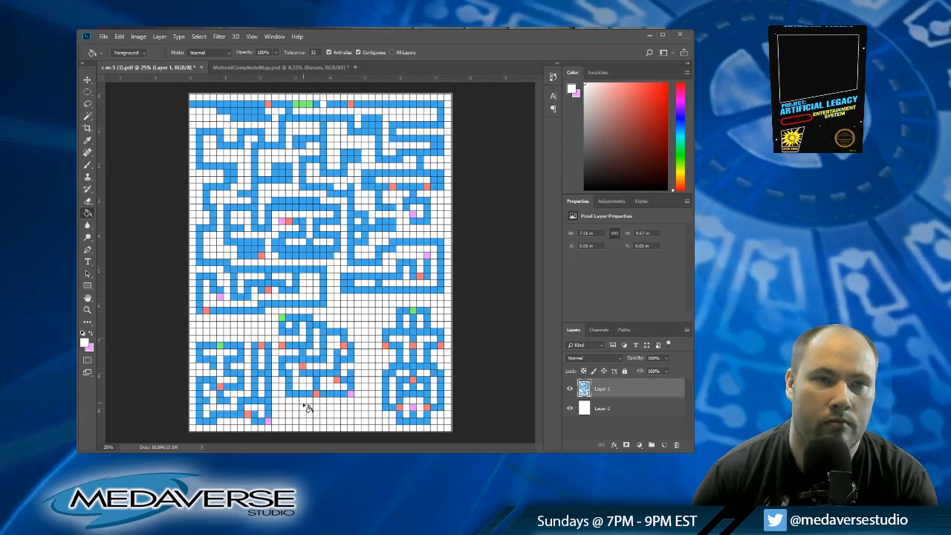
# Step: Place a green cell at column fifteen, row forty-six, and lead a blue corridor down to row forty-eight and across to column seventeen
pyautogui.keyDown('alt'); pyautogui.click(298, 393); pyautogui.keyUp('alt')
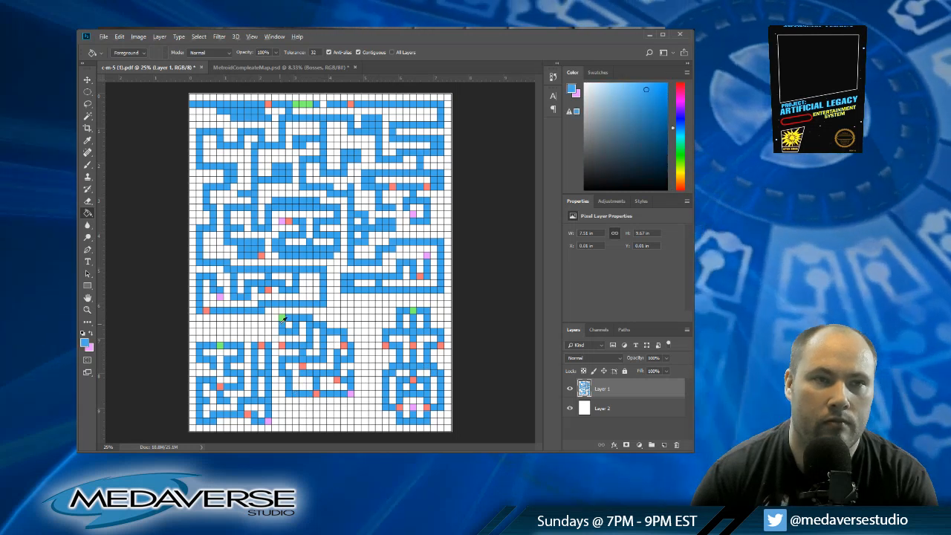
pyautogui.keyDown('alt'); pyautogui.click(282, 317); pyautogui.keyUp('alt')
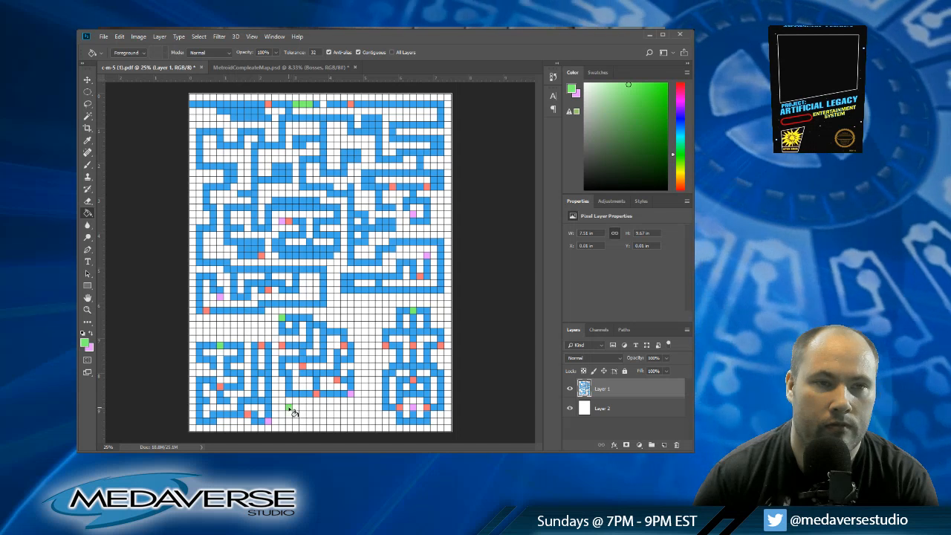
pyautogui.click(289, 409)
pyautogui.keyDown('alt'); pyautogui.click(289, 386); pyautogui.keyUp('alt')
pyautogui.click(289, 414)
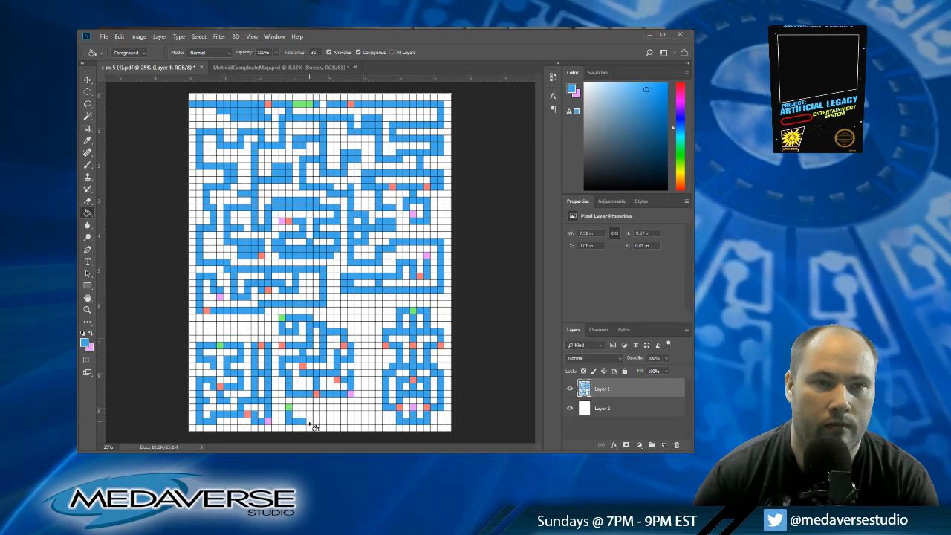
# Step: Fill column twenty-seven in blue from row forty-eight up to row thirty-seven
pyautogui.click(374, 424)
pyautogui.click(373, 415)
pyautogui.click(373, 408)
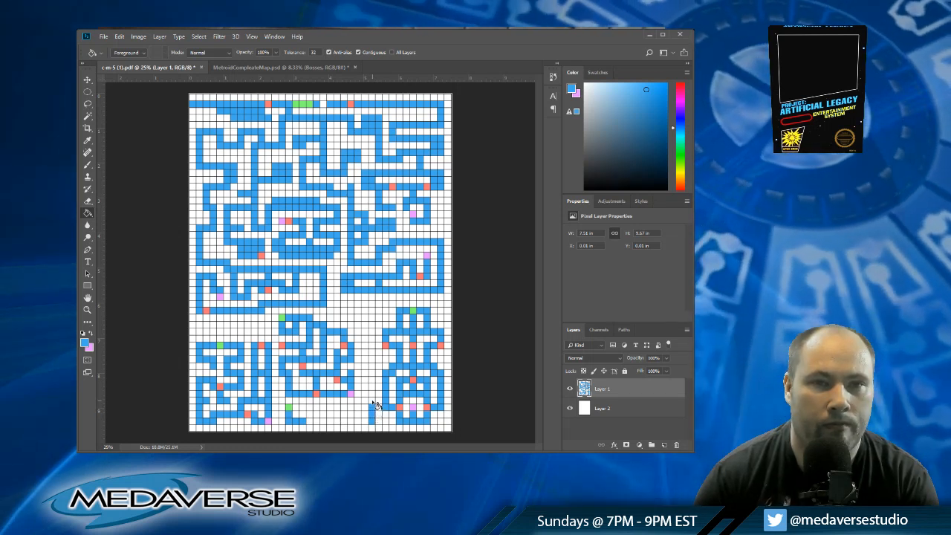
pyautogui.click(374, 401)
pyautogui.click(374, 395)
pyautogui.click(374, 388)
pyautogui.click(374, 382)
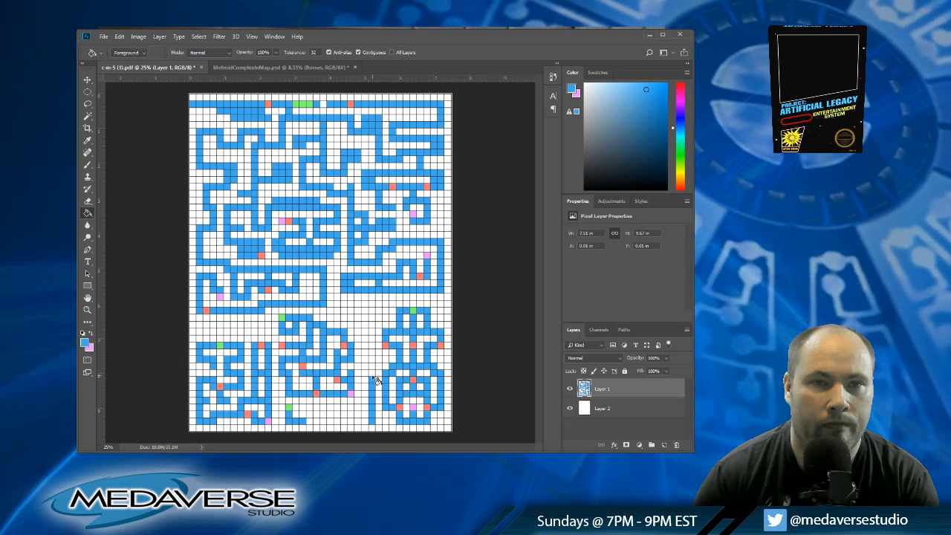
pyautogui.click(374, 374)
pyautogui.click(374, 368)
pyautogui.click(373, 361)
pyautogui.click(374, 354)
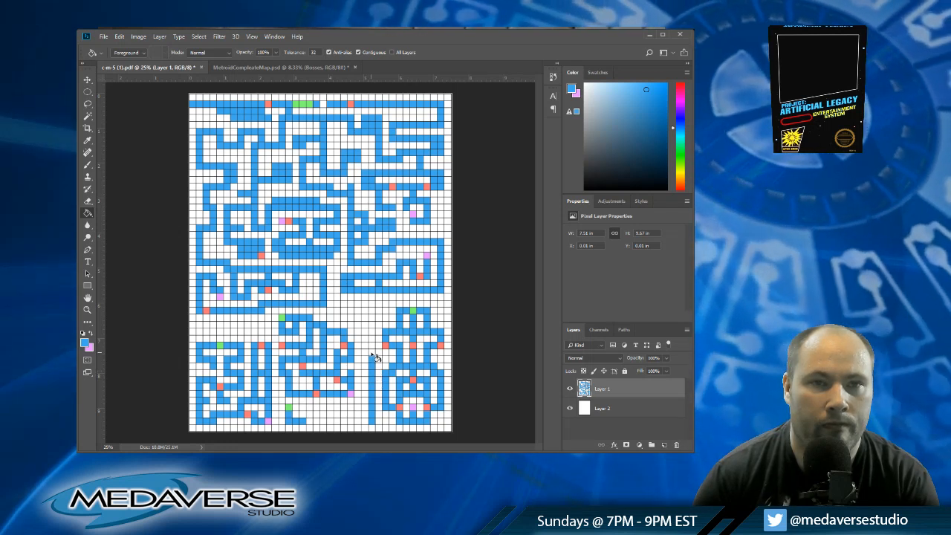
pyautogui.click(373, 353)
pyautogui.click(372, 347)
# Step: Fill column twenty-six in blue from row thirty-seven down to row forty-eight
pyautogui.click(366, 346)
pyautogui.click(366, 353)
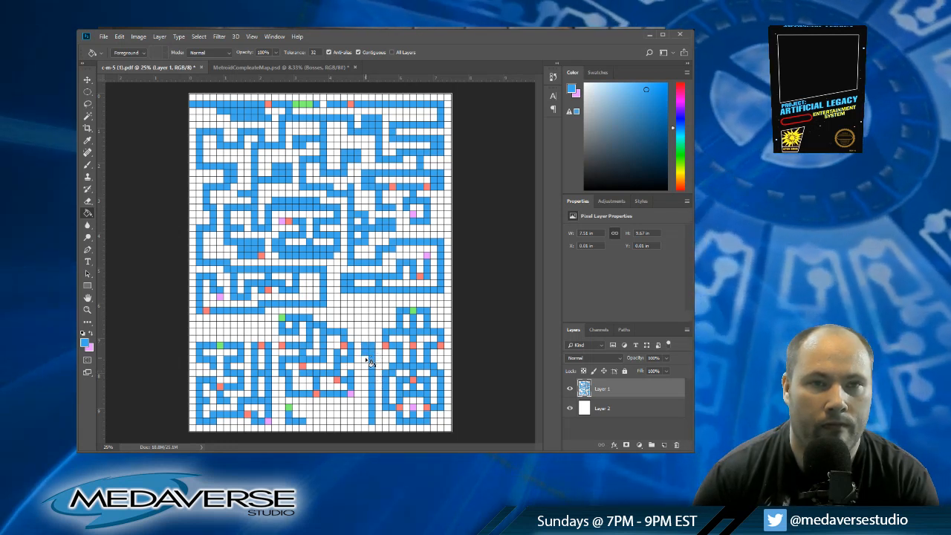
pyautogui.click(366, 359)
pyautogui.click(365, 366)
pyautogui.click(365, 373)
pyautogui.click(366, 380)
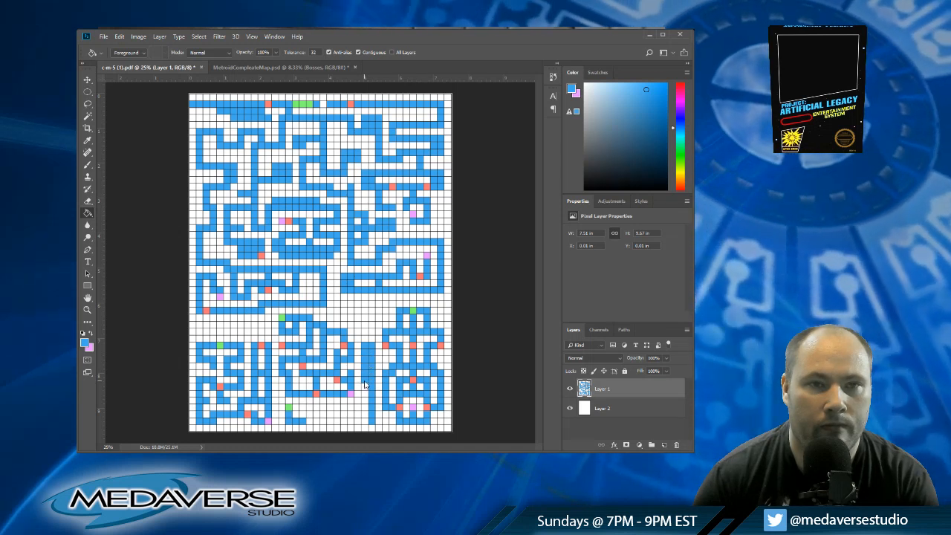
pyautogui.click(365, 387)
pyautogui.click(365, 394)
pyautogui.click(366, 401)
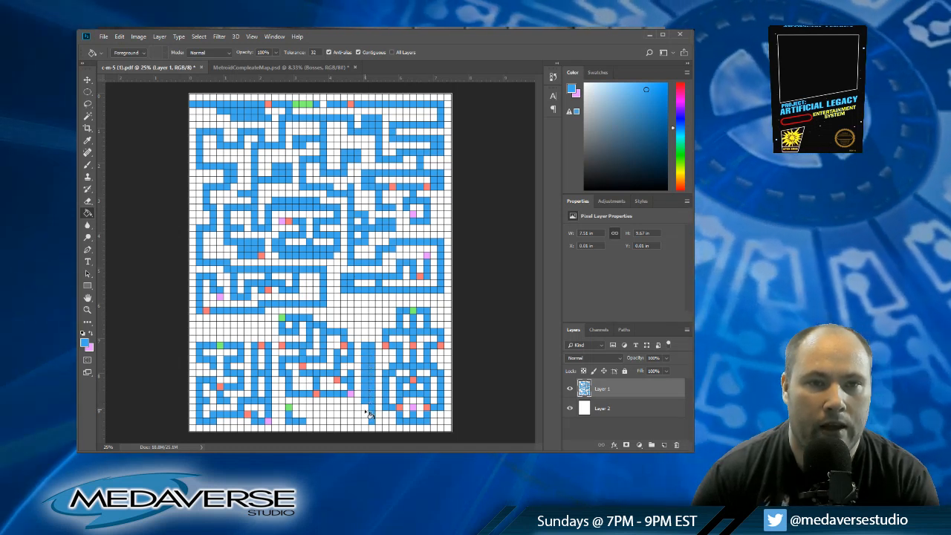
pyautogui.click(366, 408)
pyautogui.click(365, 414)
pyautogui.click(366, 421)
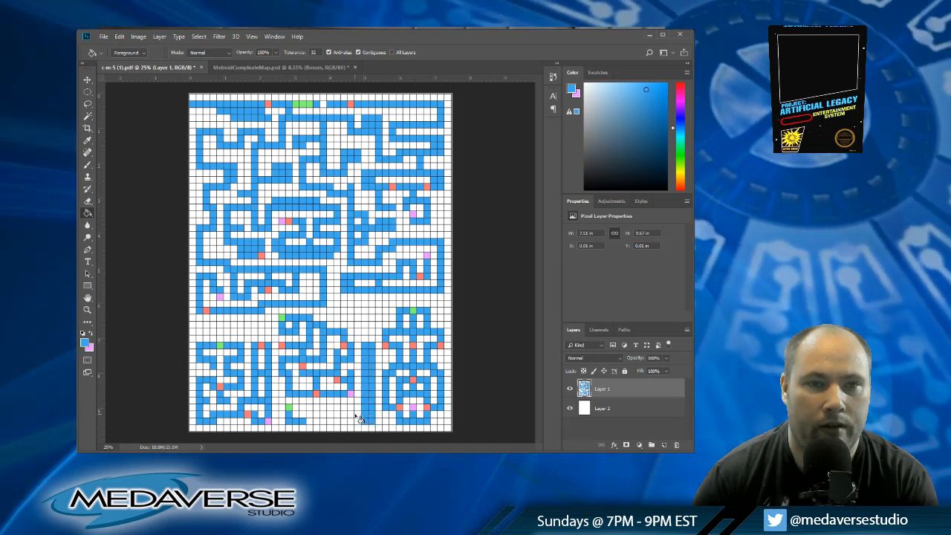
# Step: Run blue corridors along rows forty-six and forty-eight across to column twenty-five, joining the double-width vertical shaft
pyautogui.click(298, 408)
pyautogui.click(305, 408)
pyautogui.click(311, 408)
pyautogui.click(318, 408)
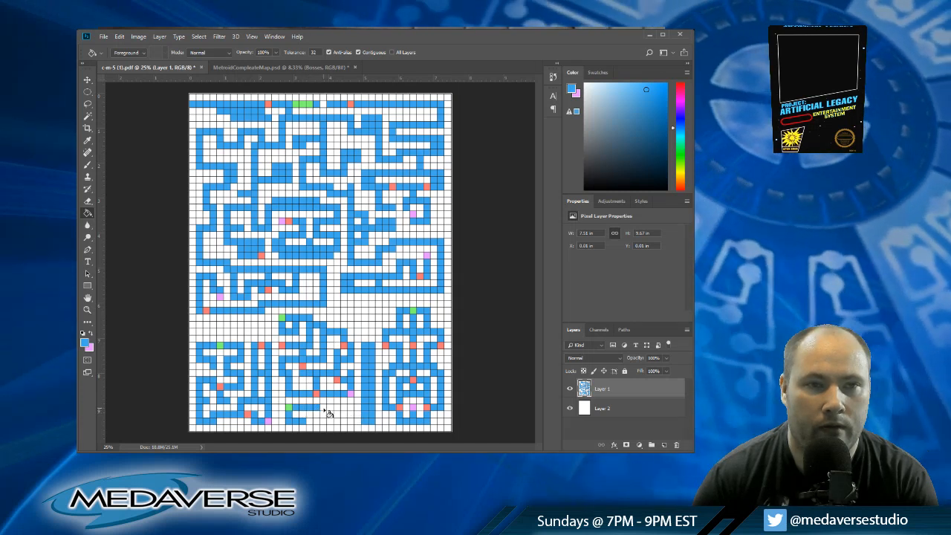
pyautogui.click(325, 408)
pyautogui.click(331, 408)
pyautogui.click(338, 408)
pyautogui.click(344, 408)
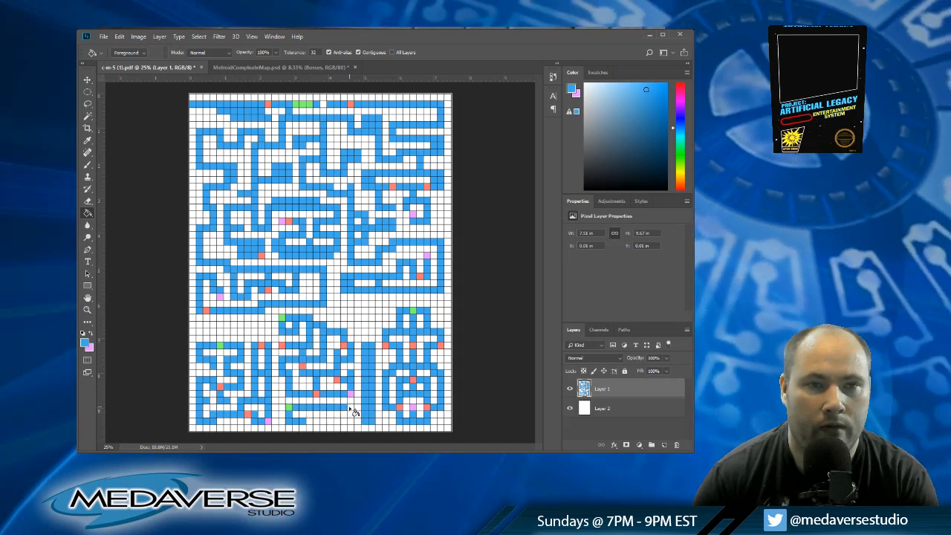
pyautogui.click(352, 408)
pyautogui.click(358, 408)
pyautogui.click(359, 422)
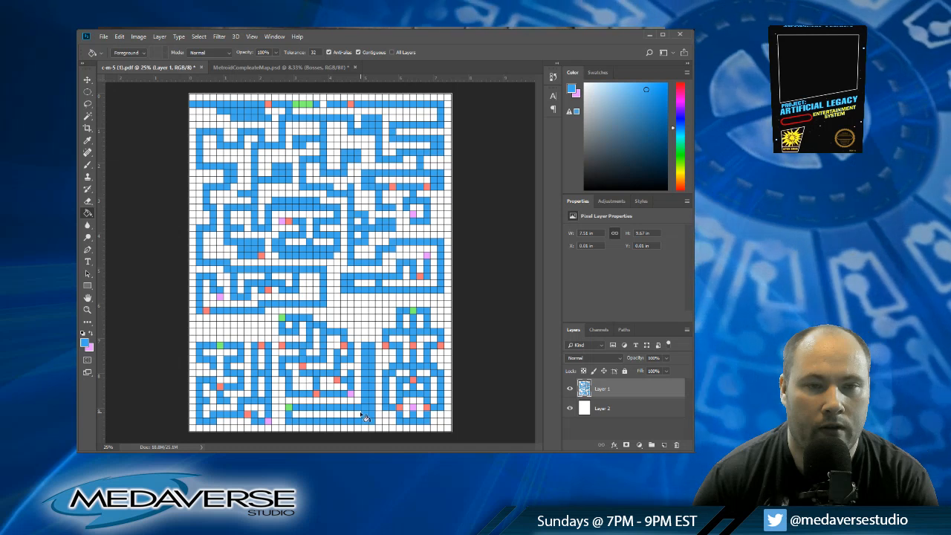
# Step: Clear cells in columns twenty-six and twenty-seven to form a winding shaft, and extend blue corridors up to rows thirty-one to thirty-three
pyautogui.keyDown('alt'); pyautogui.click(364, 405); pyautogui.keyUp('alt')
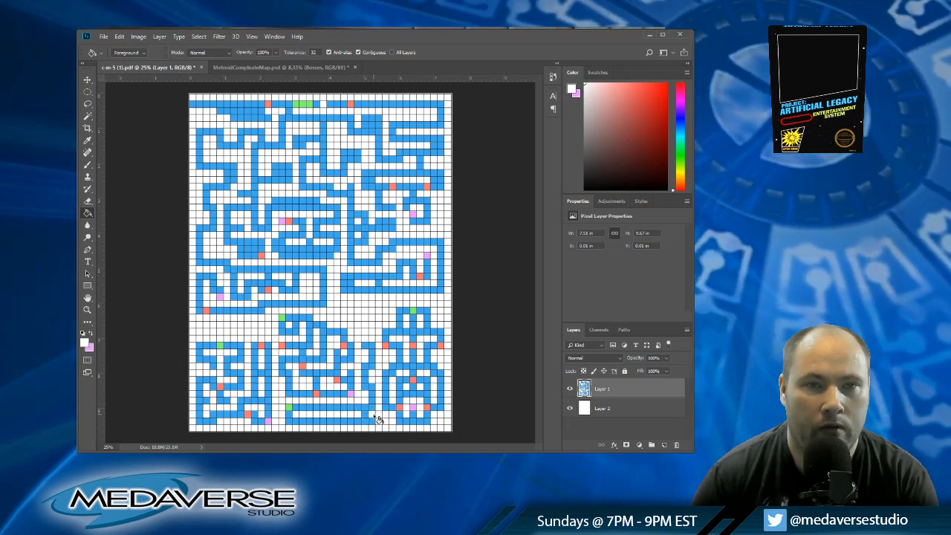
pyautogui.keyDown('alt'); pyautogui.click(354, 404); pyautogui.keyUp('alt')
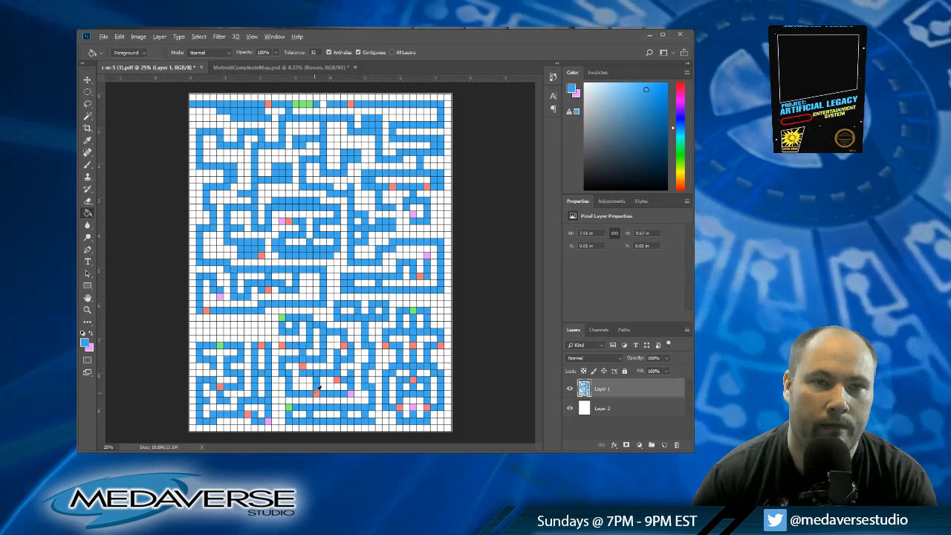
# Step: Mark red cells in the new area at rows thirty-three, forty-three, forty-six and forty-eight, and a pink cell at column twenty-two, row thirty-one
pyautogui.keyDown('alt'); pyautogui.click(316, 393); pyautogui.keyUp('alt')
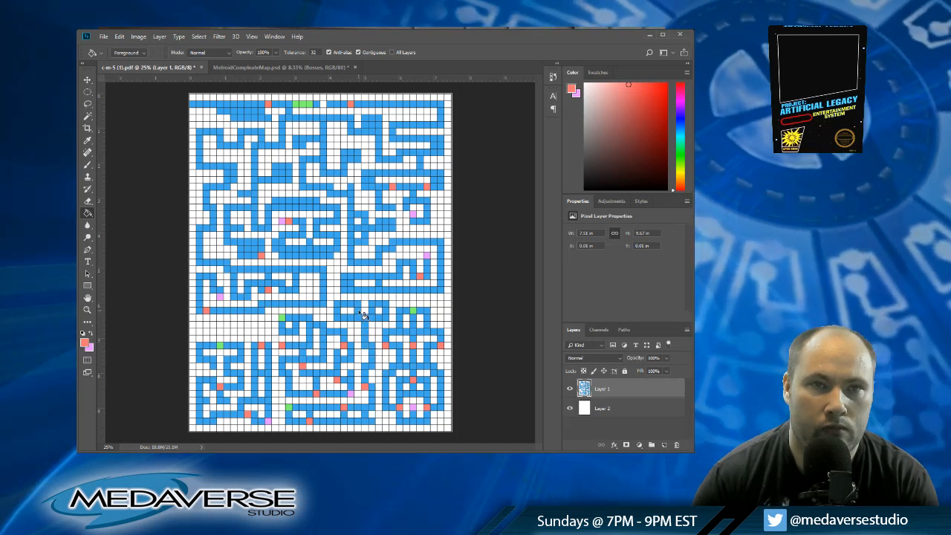
pyautogui.keyDown('alt'); pyautogui.click(269, 420); pyautogui.keyUp('alt')
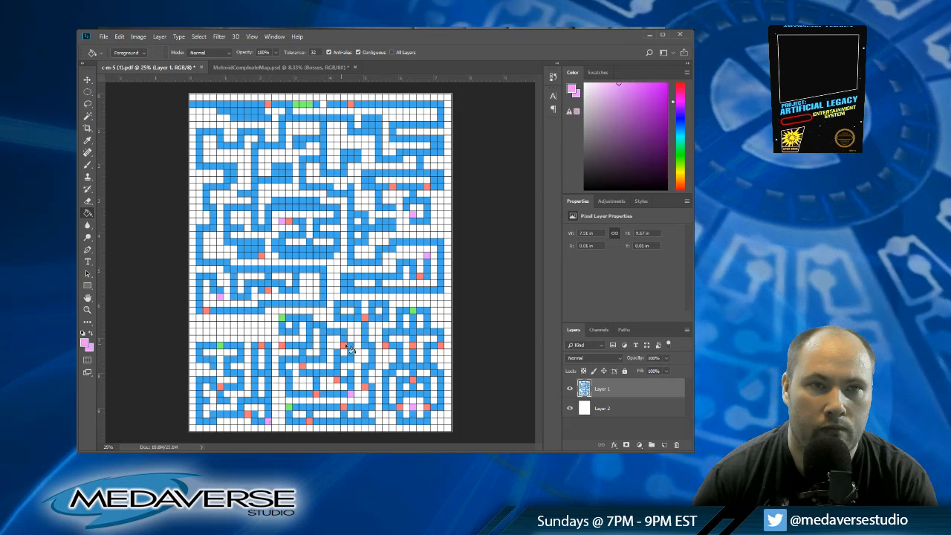
pyautogui.click(336, 304)
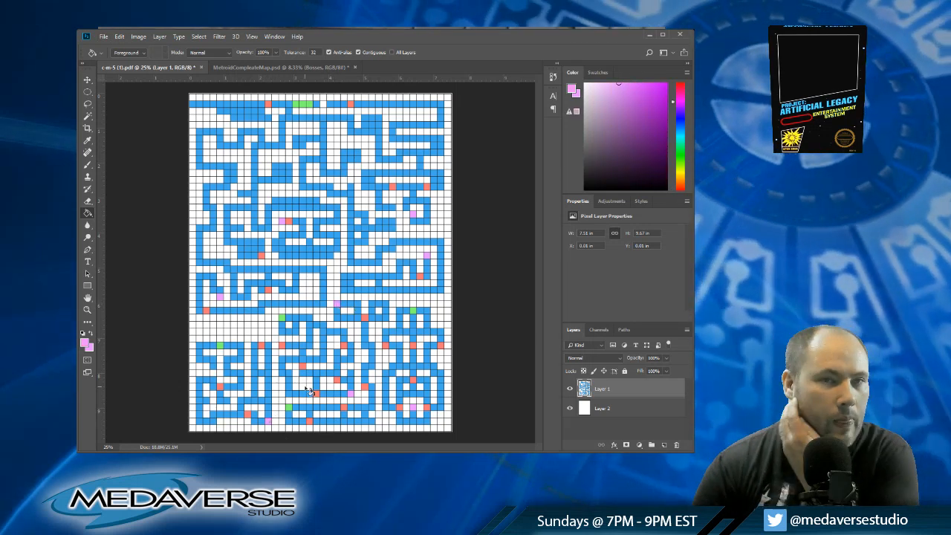
# Step: Add a new layer directly above Layer 2 and fill it with black as the map background
pyautogui.click(570, 409)
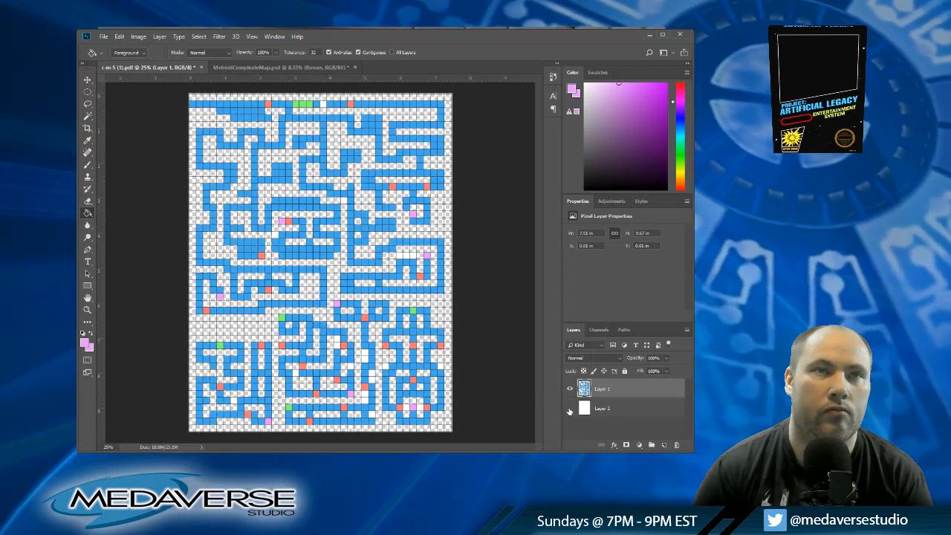
pyautogui.click(570, 409)
pyautogui.click(610, 411)
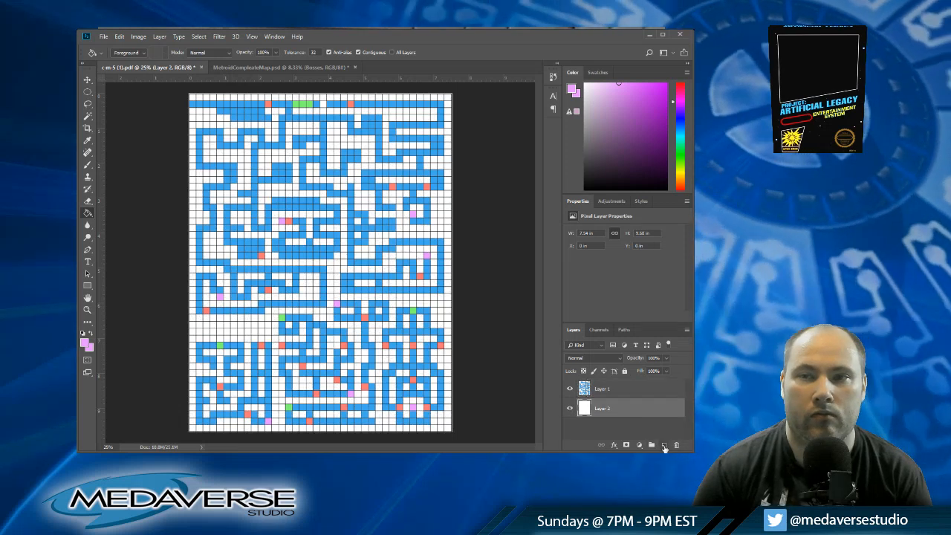
pyautogui.click(665, 445)
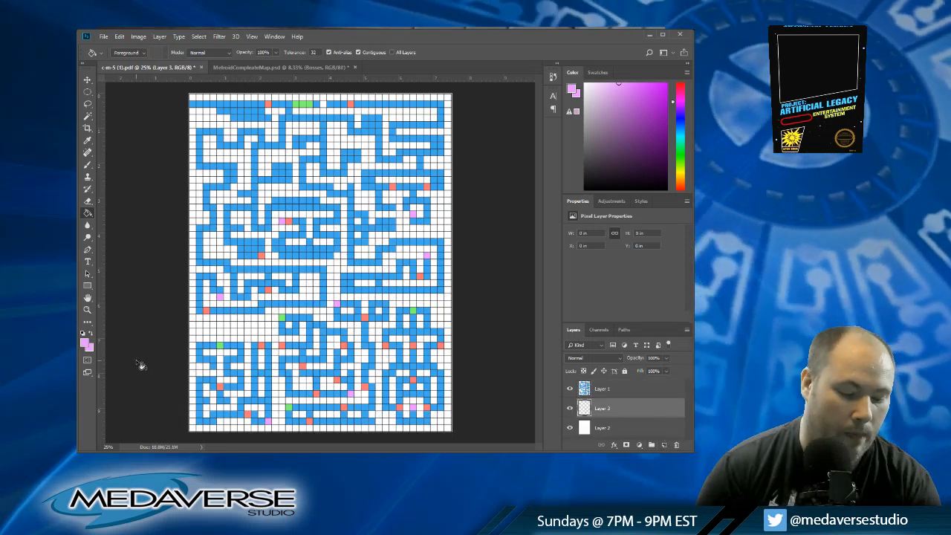
pyautogui.press('d')
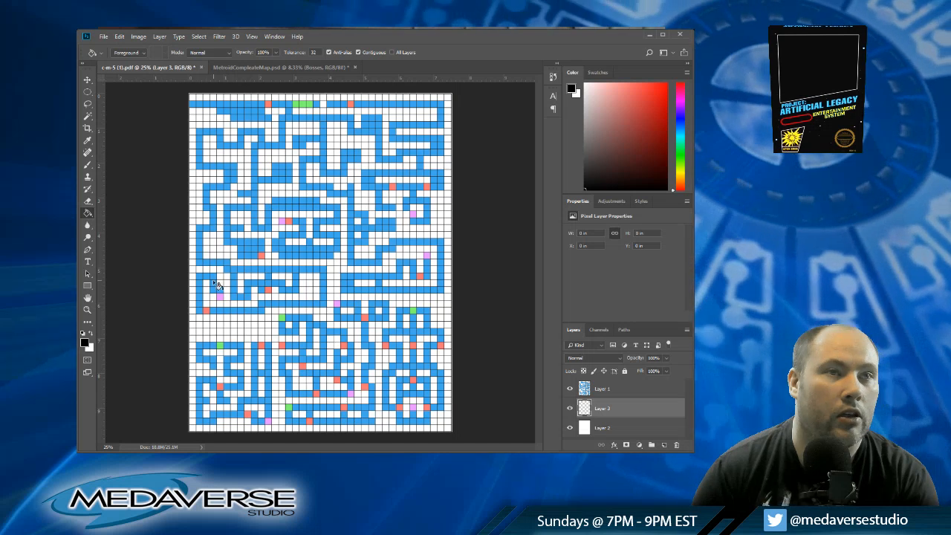
pyautogui.click(221, 251)
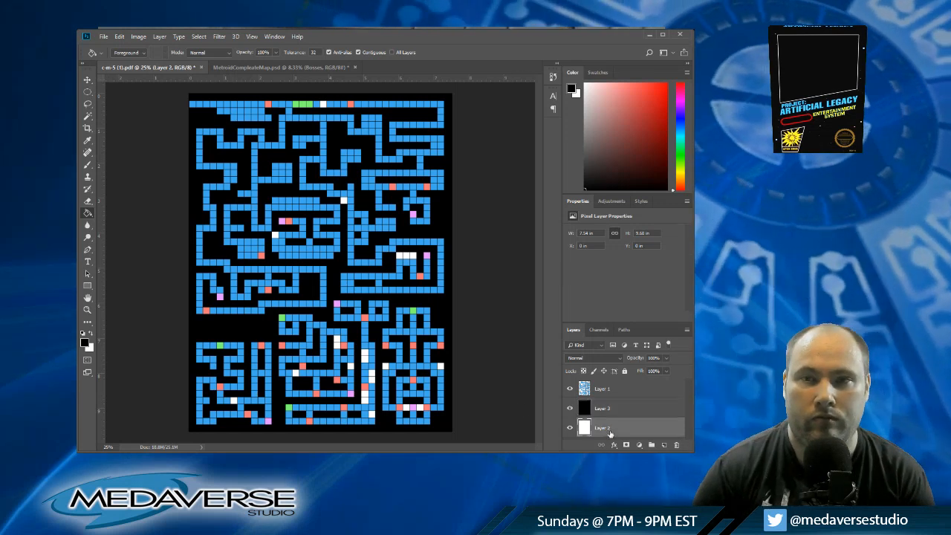
# Step: Delete the leftover white cells across the map on Layer 1 with the Magic Wand, including the top-corridor cell in column twenty
pyautogui.click(602, 389)
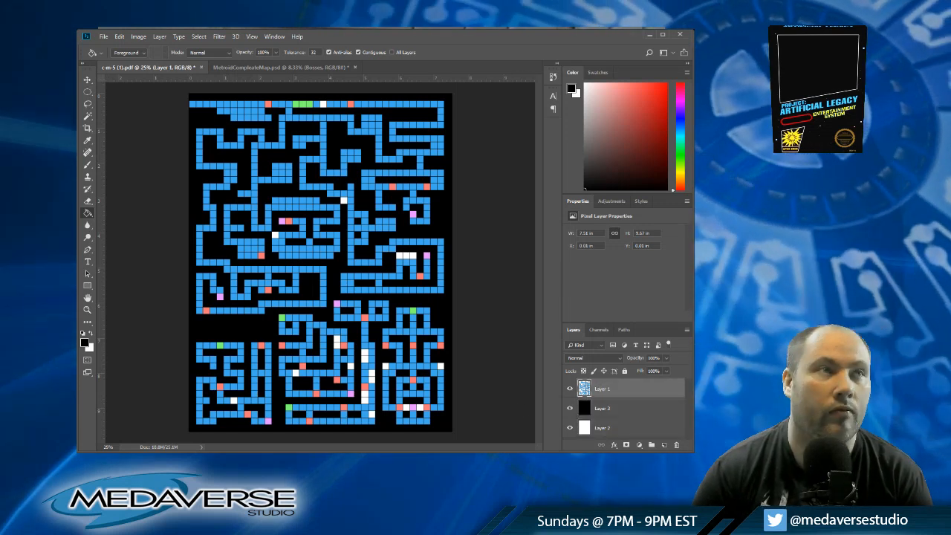
pyautogui.press('w')
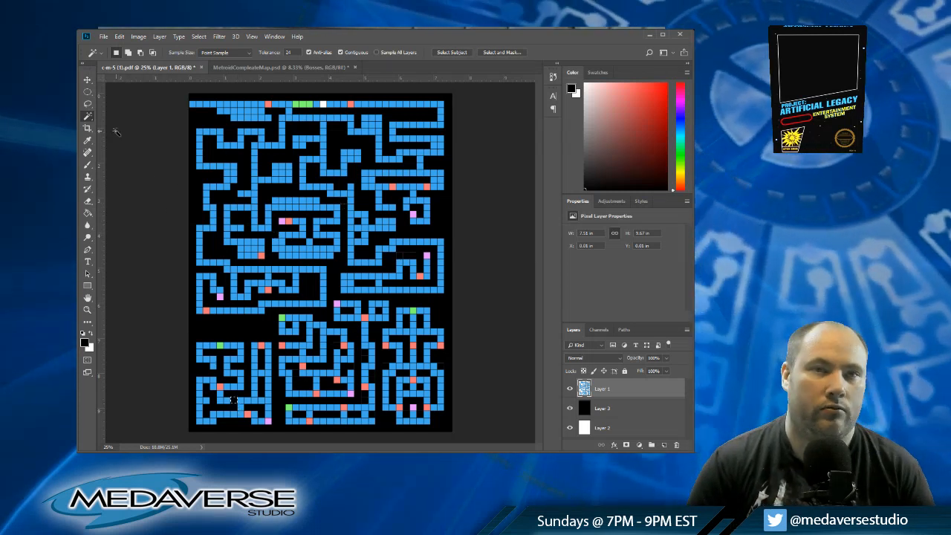
pyautogui.click(88, 91)
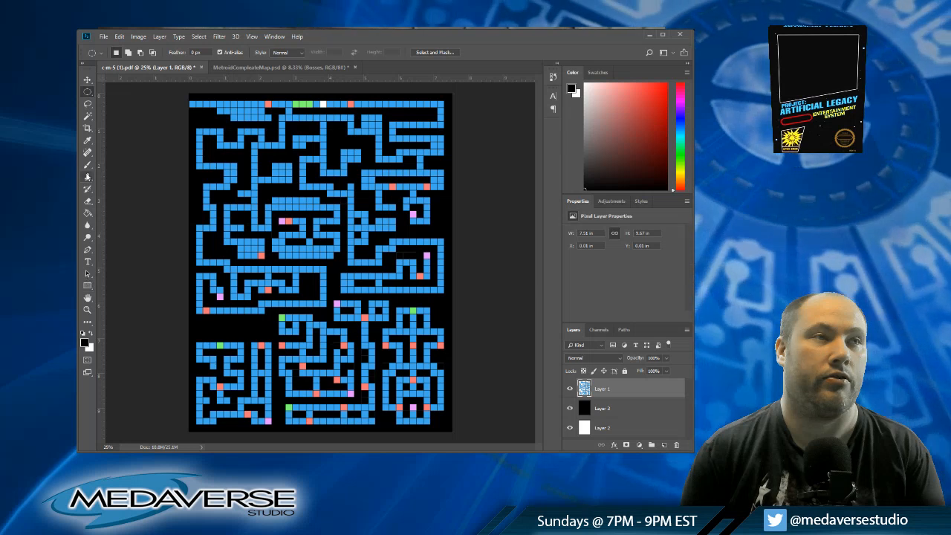
pyautogui.click(87, 116)
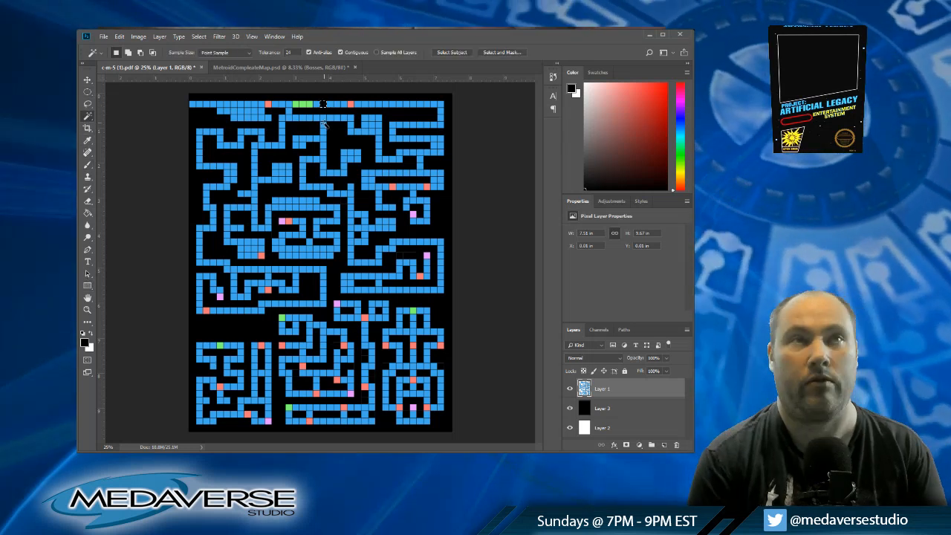
pyautogui.click(86, 91)
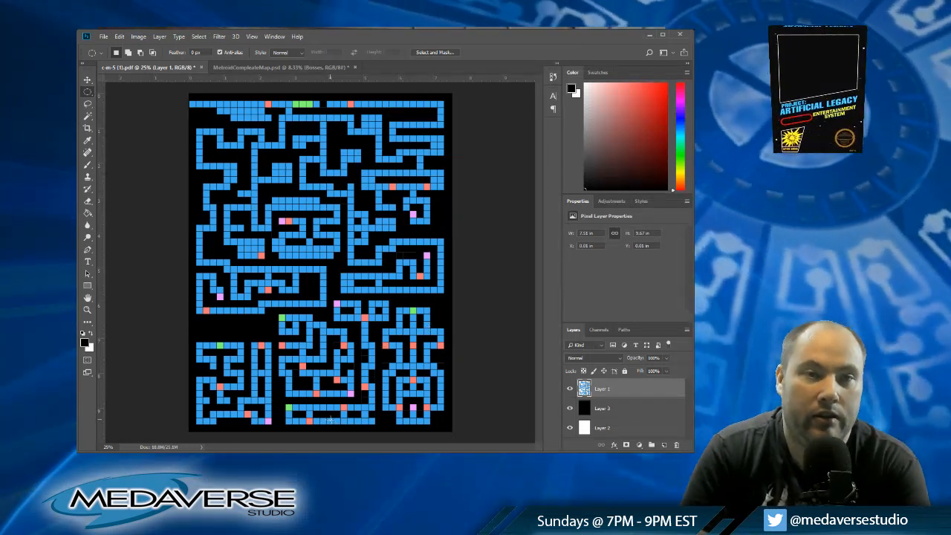
pyautogui.click(87, 116)
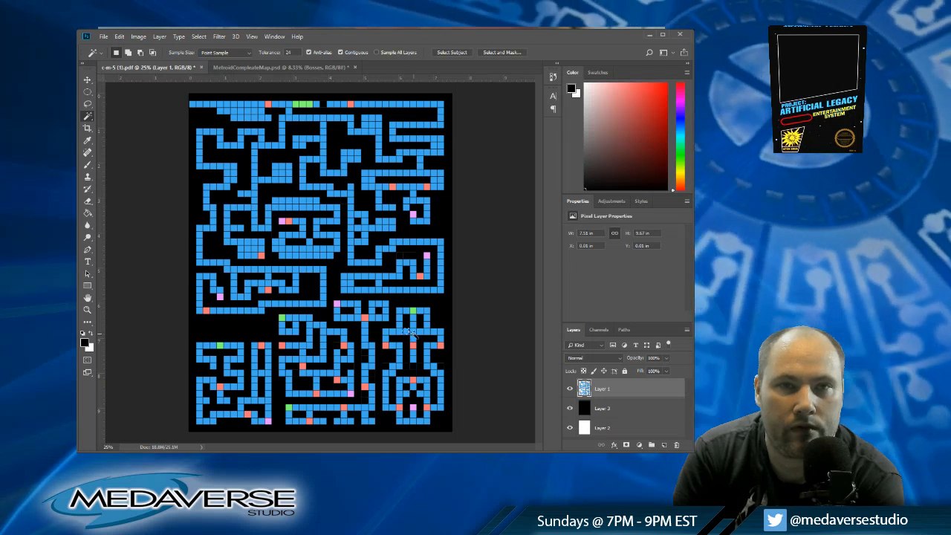
# Step: Delete scattered blue cells with the Magic Wand in the lower part of the central chamber to break it into small passages
pyautogui.click(87, 92)
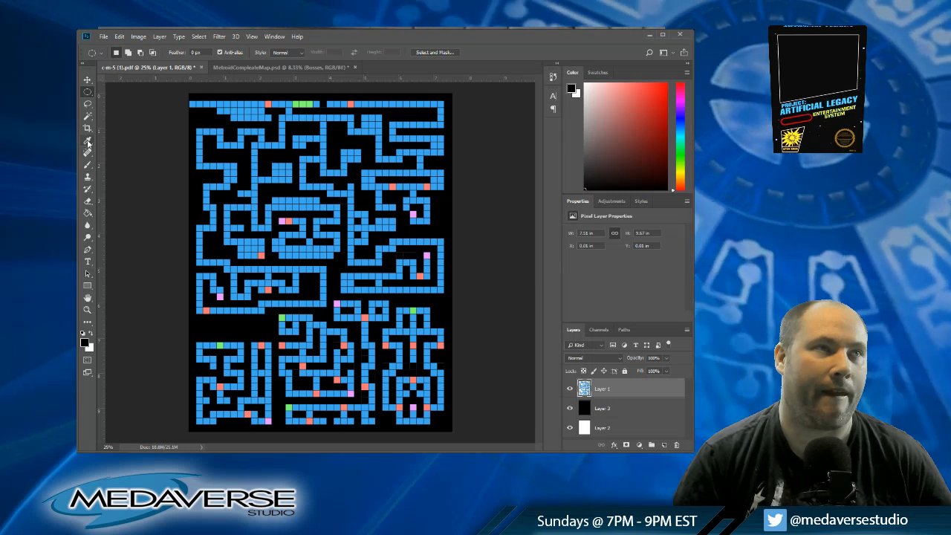
pyautogui.click(87, 115)
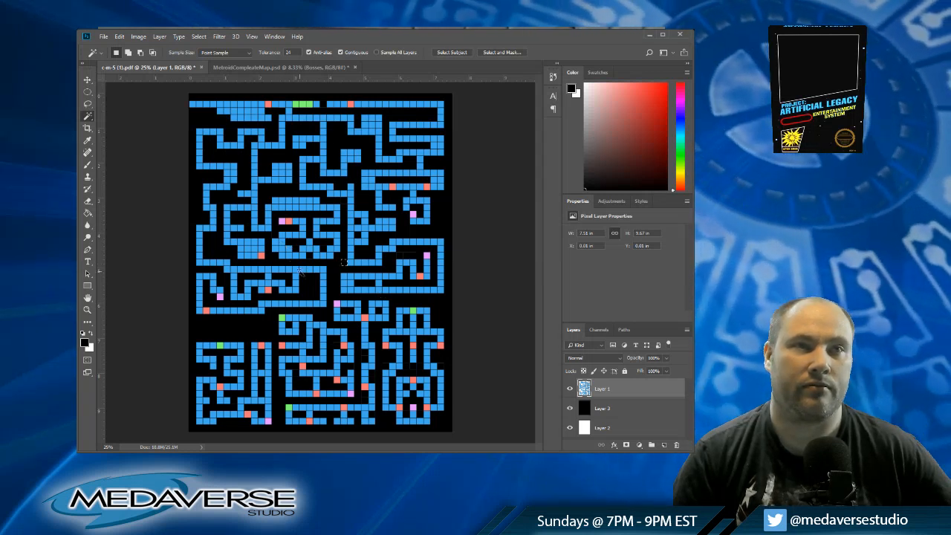
pyautogui.click(87, 92)
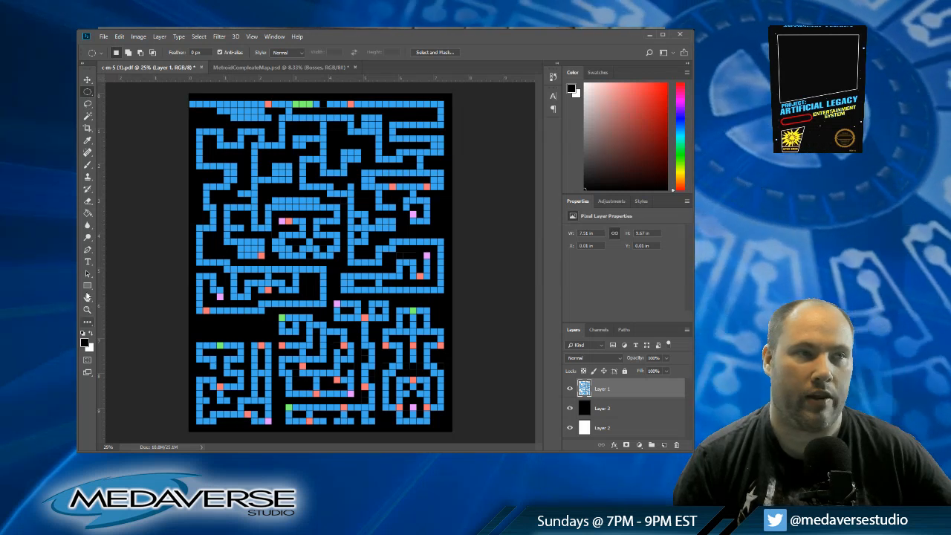
# Step: Sample the map's pink and fill the cells at column 29 row 31, column 24 row 39, column 33 row 43 and column 6 row 45
pyautogui.click(88, 165)
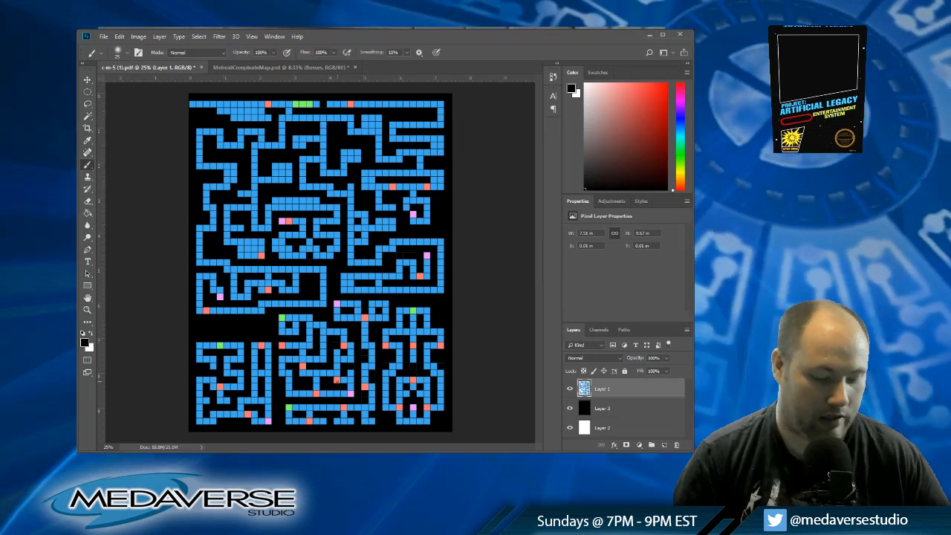
pyautogui.keyDown('alt'); pyautogui.click(413, 405); pyautogui.keyUp('alt')
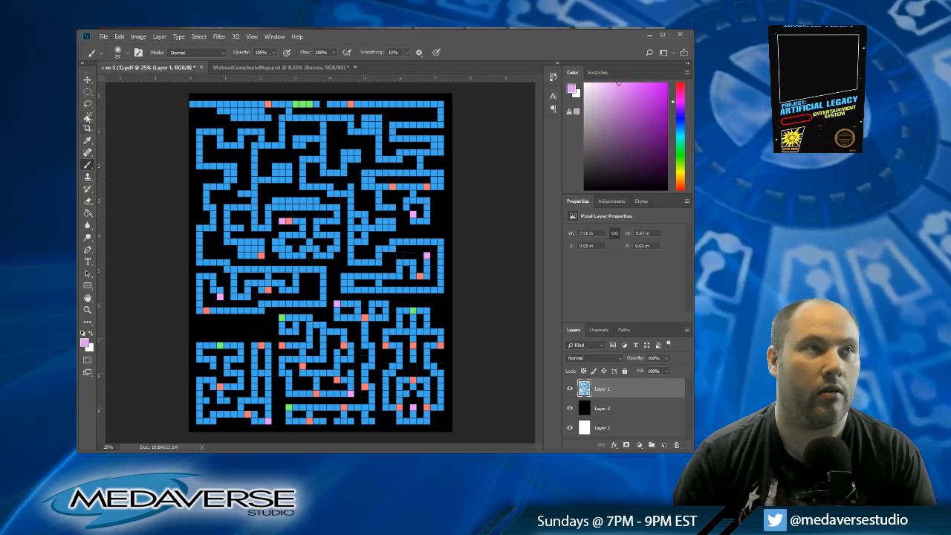
pyautogui.click(87, 203)
pyautogui.click(88, 215)
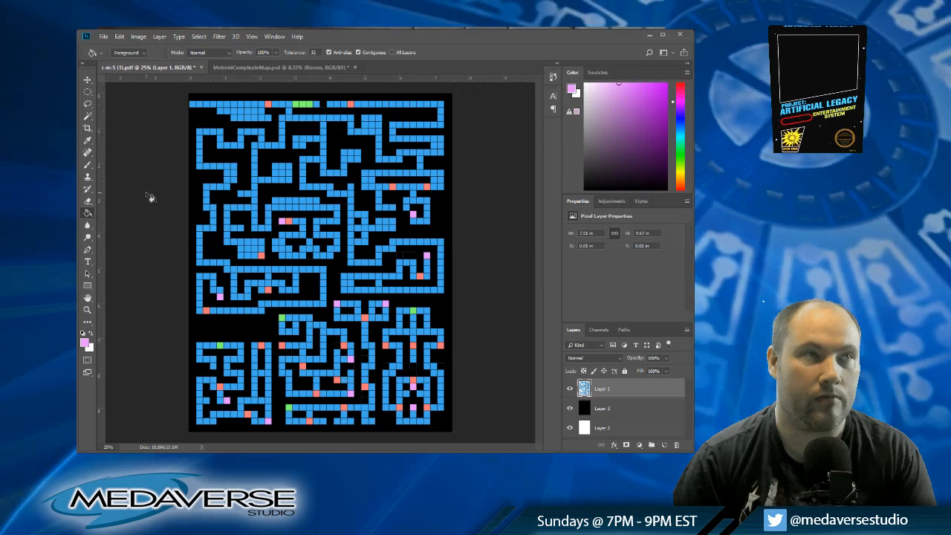
pyautogui.click(87, 116)
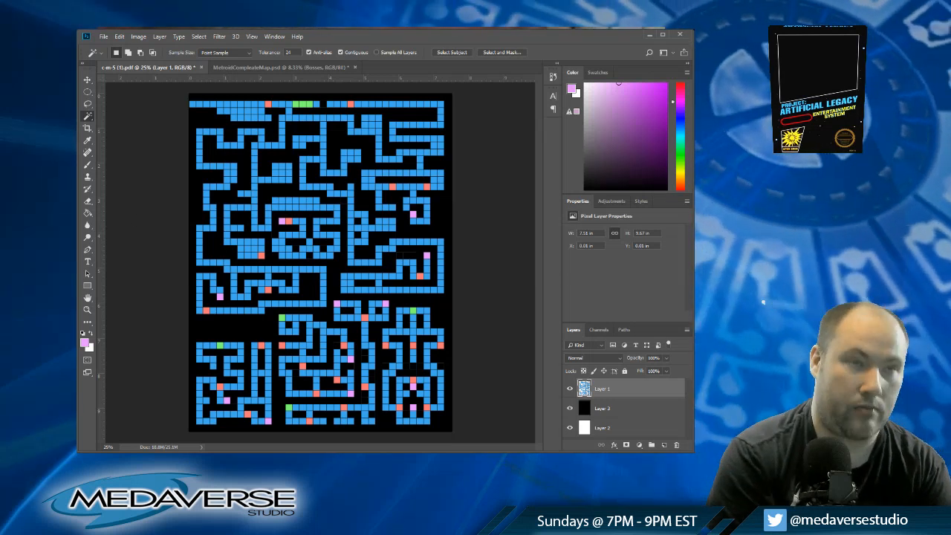
# Step: Save the grid map document as map.psd
pyautogui.hotkey('ctrl', 's')
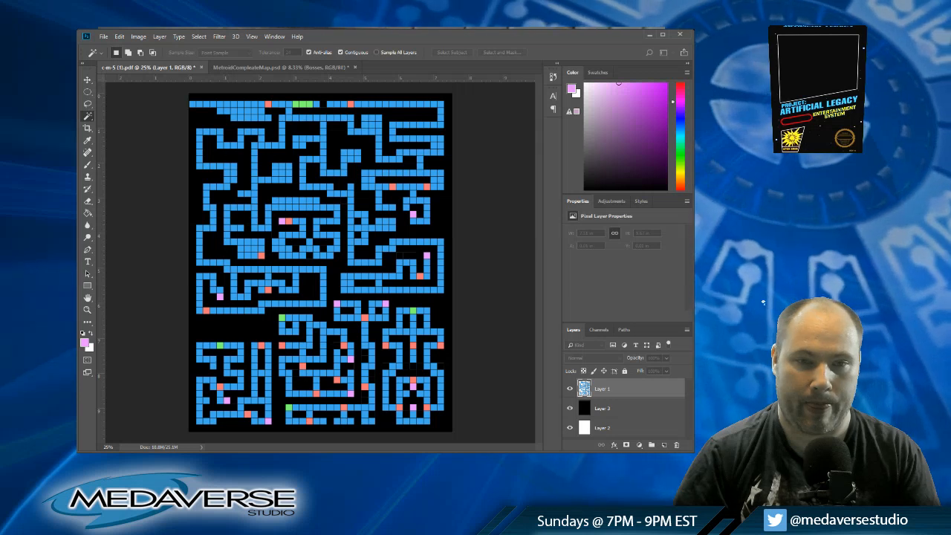
pyautogui.click(548, 144)
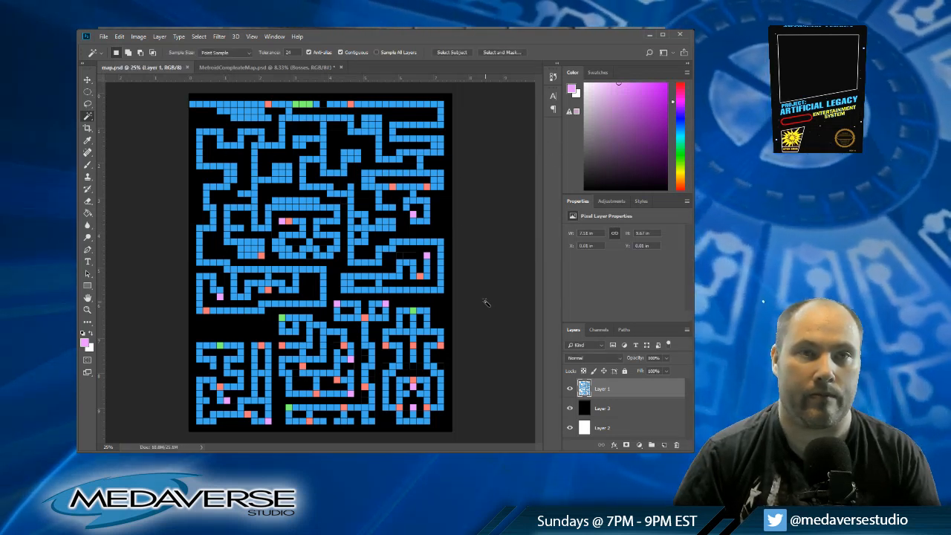
# Step: Hide the black background layer to check the map against the white grid, and show it again
pyautogui.click(570, 409)
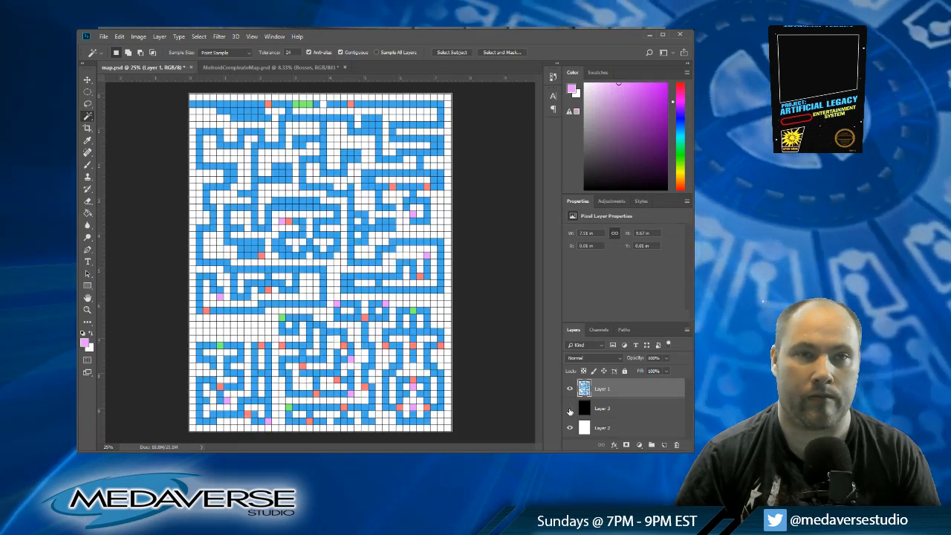
pyautogui.click(570, 409)
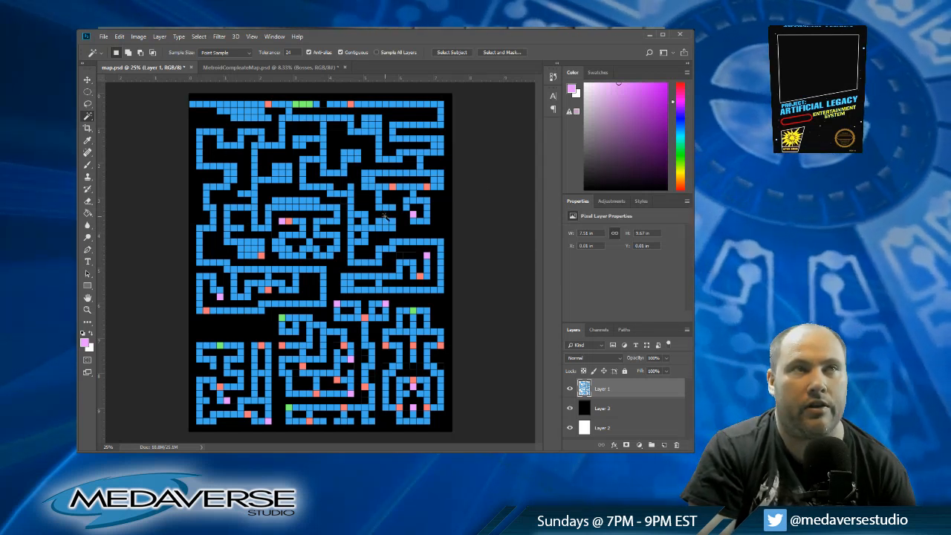
# Step: Close the MetroidCompleateMap.psd reference document, leaving only map.psd open
pyautogui.click(289, 68)
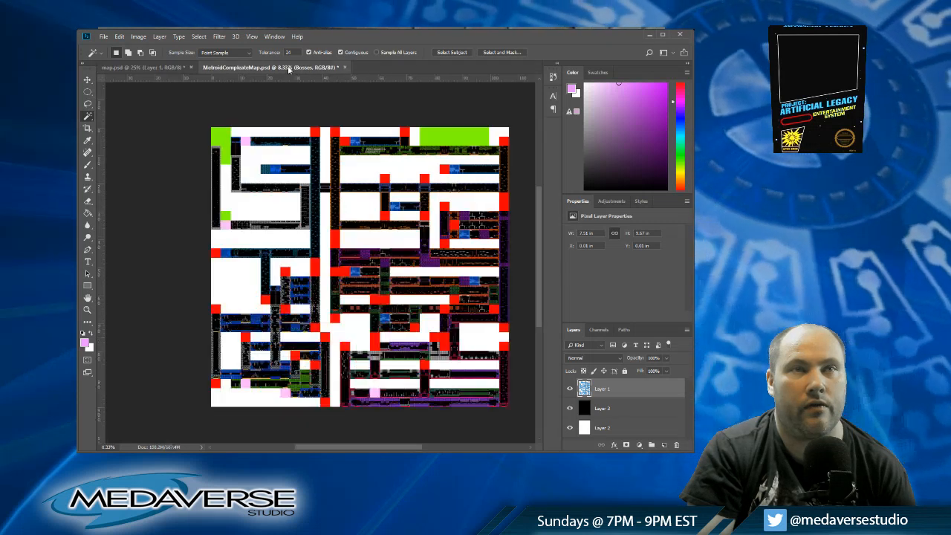
pyautogui.click(345, 67)
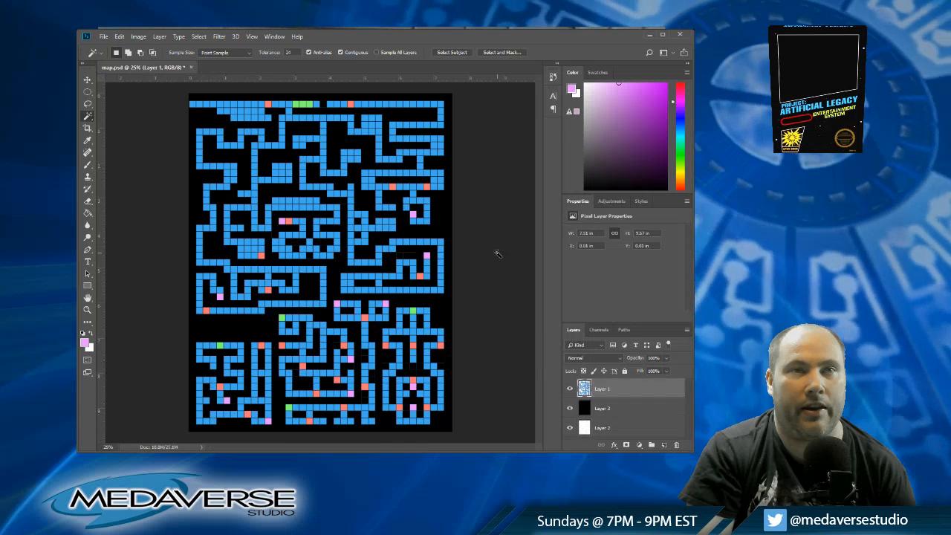
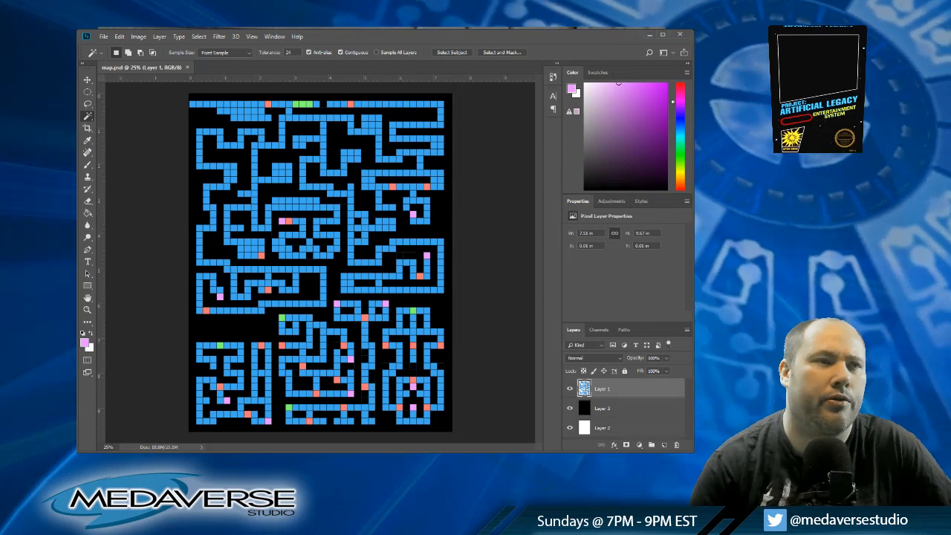
# Step: Change the foreground color from the map's pink to a pale yellow
pyautogui.press('i')
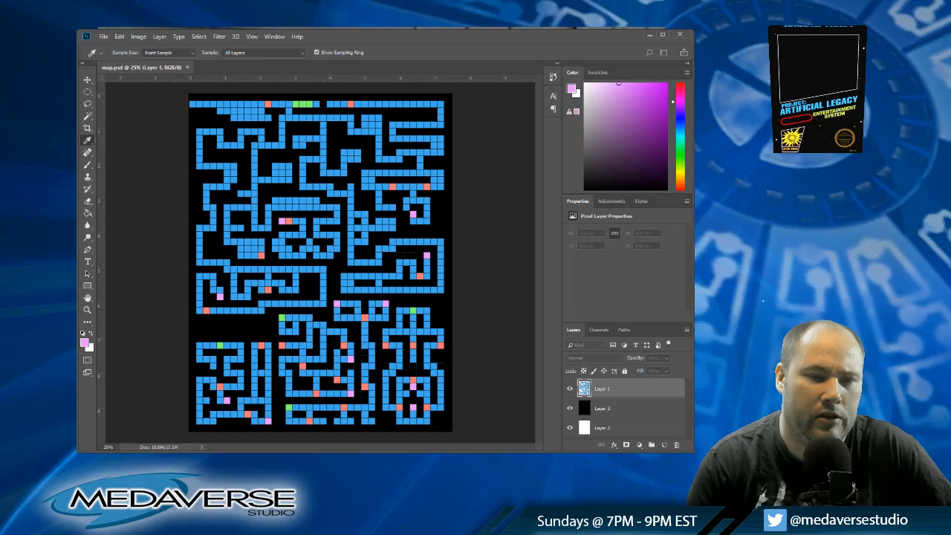
pyautogui.press('Return')
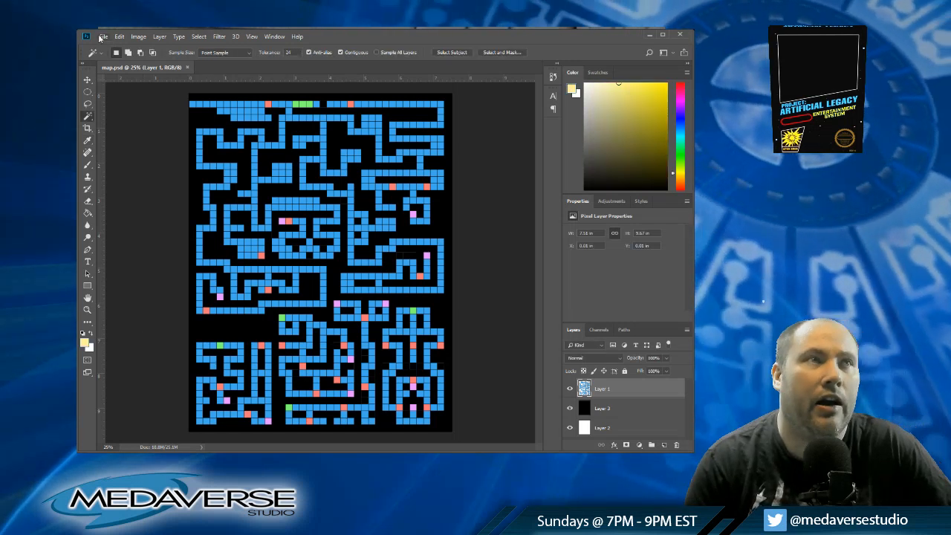
pyautogui.click(104, 38)
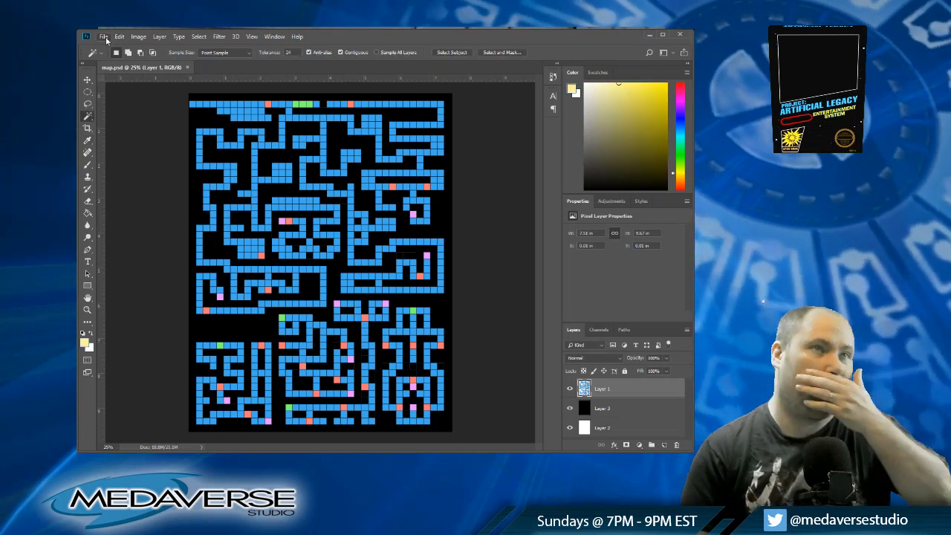
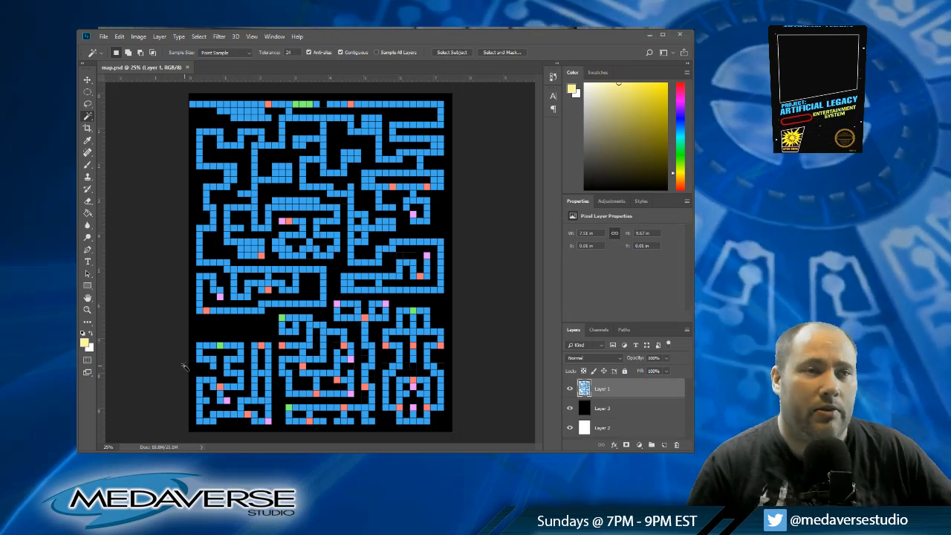
# Step: Fill two corridor cells in the map's lower-left maze with pale yellow using the Paint Bucket, and clear the blue cell below the second
pyautogui.click(88, 214)
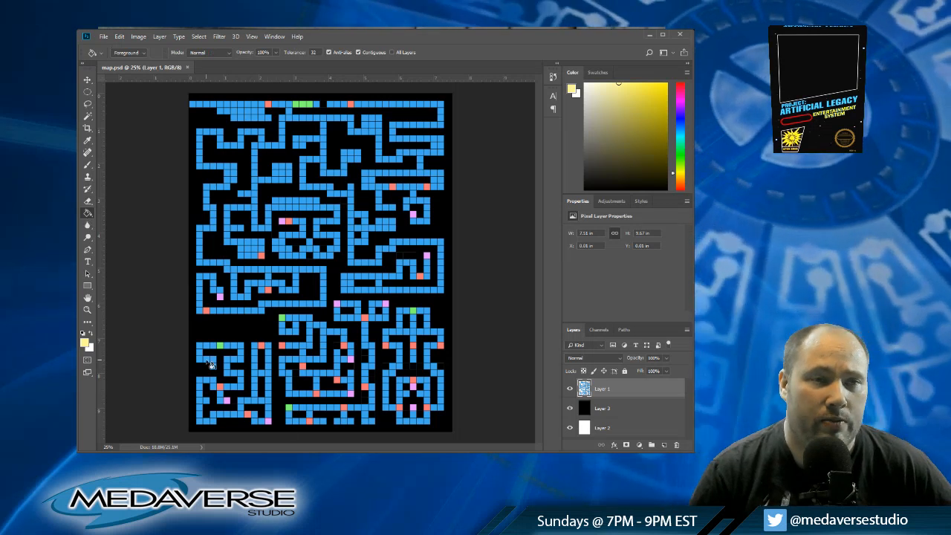
pyautogui.click(213, 366)
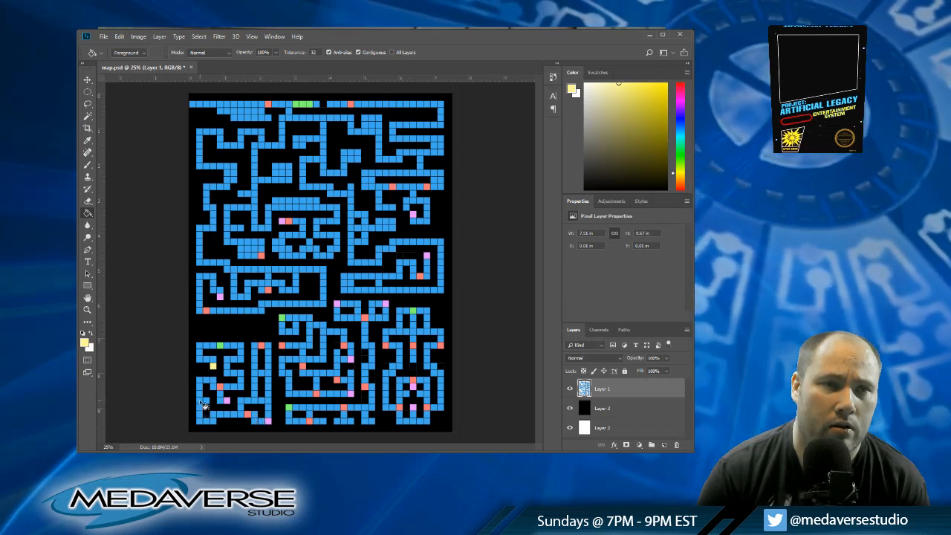
pyautogui.click(255, 416)
pyautogui.press('w')
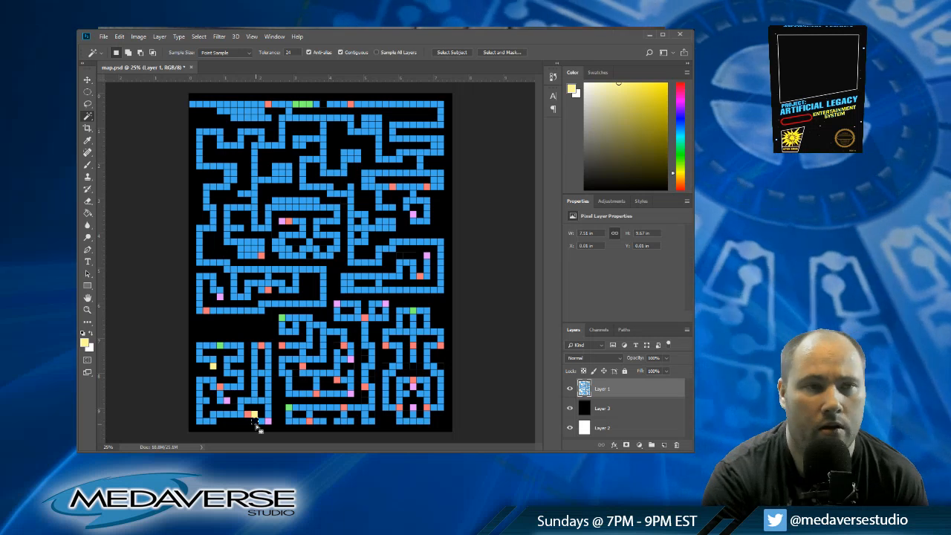
pyautogui.press('m')
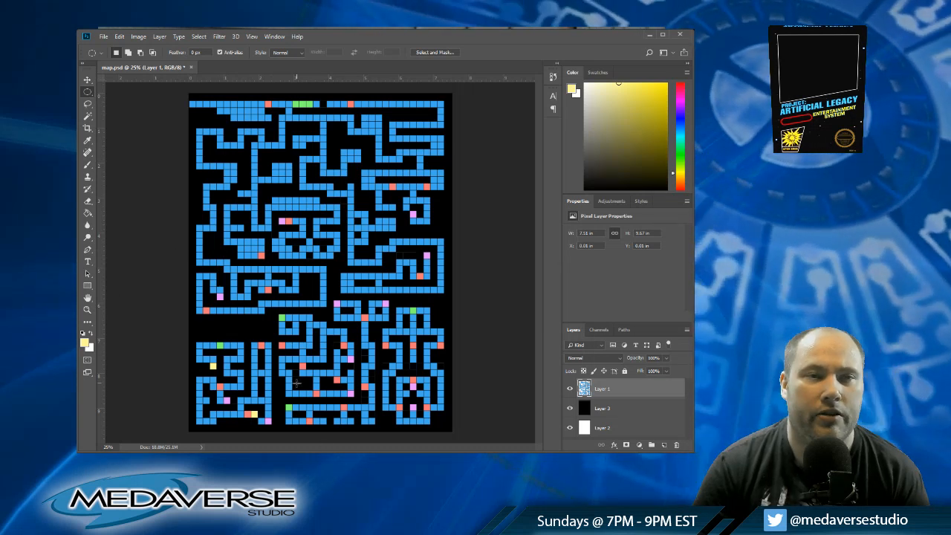
# Step: Fill three corridor cells in the map's lower-middle maze with pale yellow, and clear a blue cell between them
pyautogui.press('g')
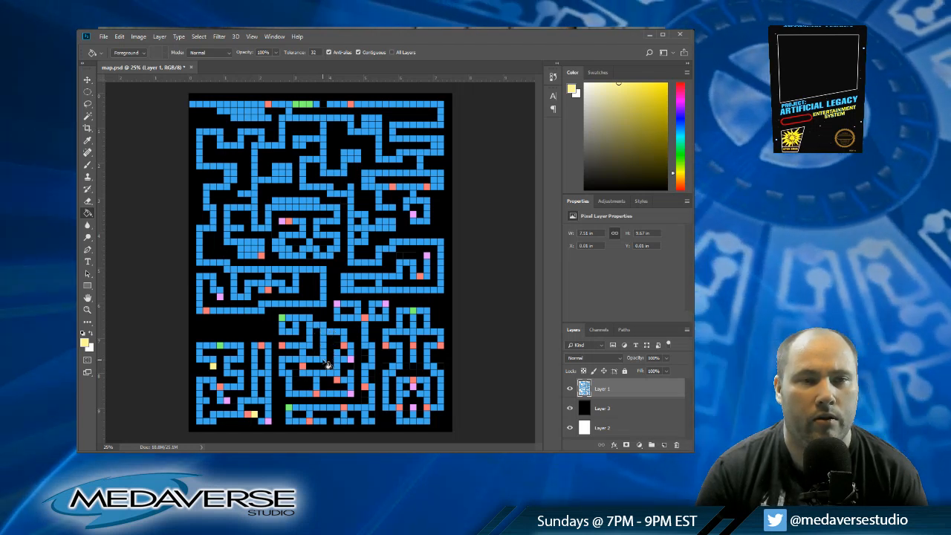
pyautogui.click(324, 360)
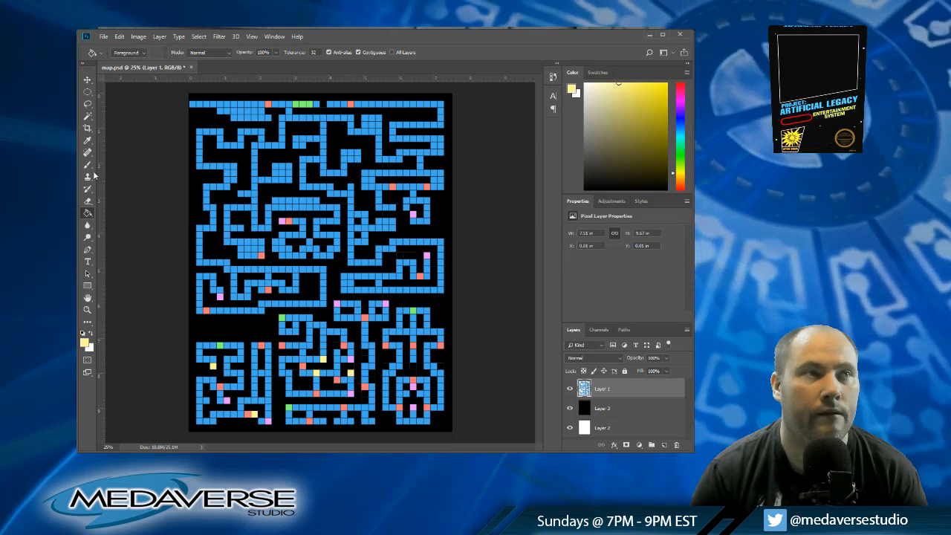
pyautogui.click(87, 116)
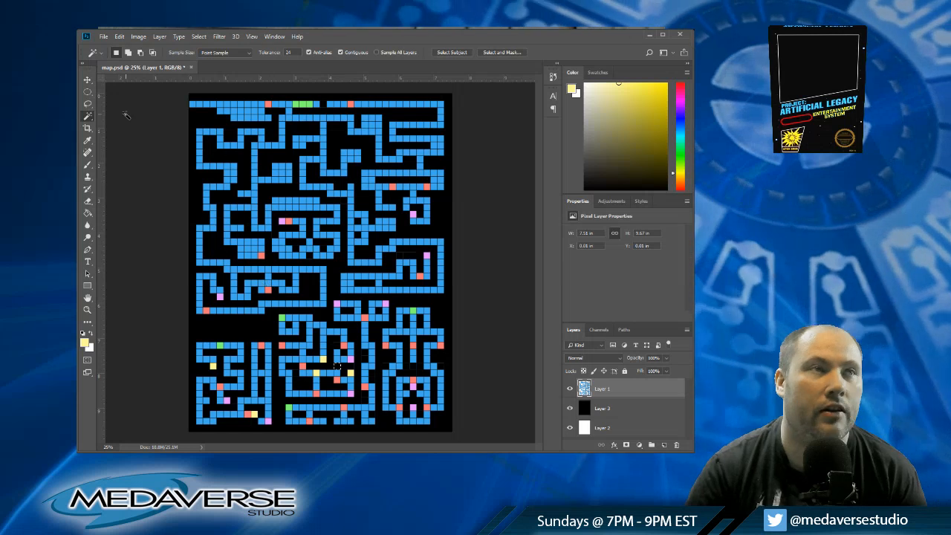
pyautogui.press('m')
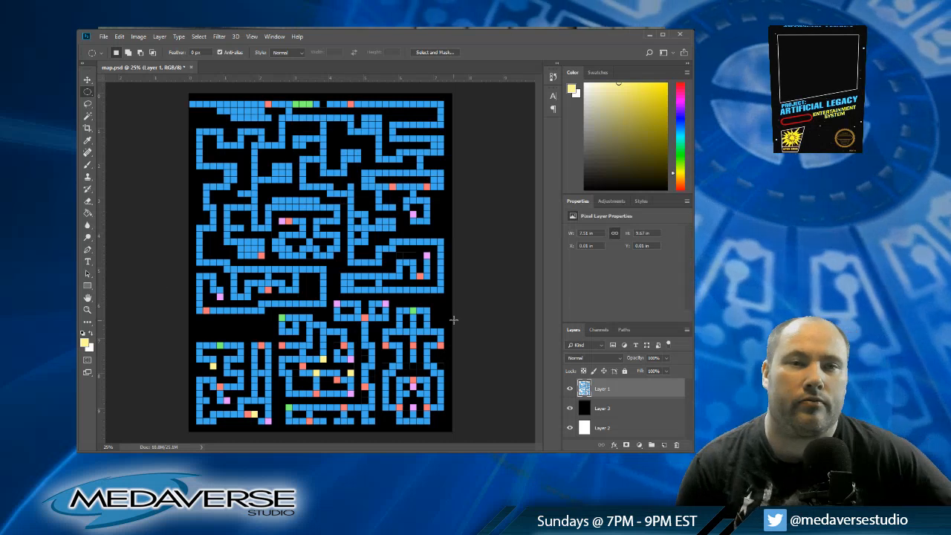
# Step: Fill single corridor cells with pale yellow in the lower-right maze, along the lower-middle maze's bottom row, and across the upper map
pyautogui.click(88, 213)
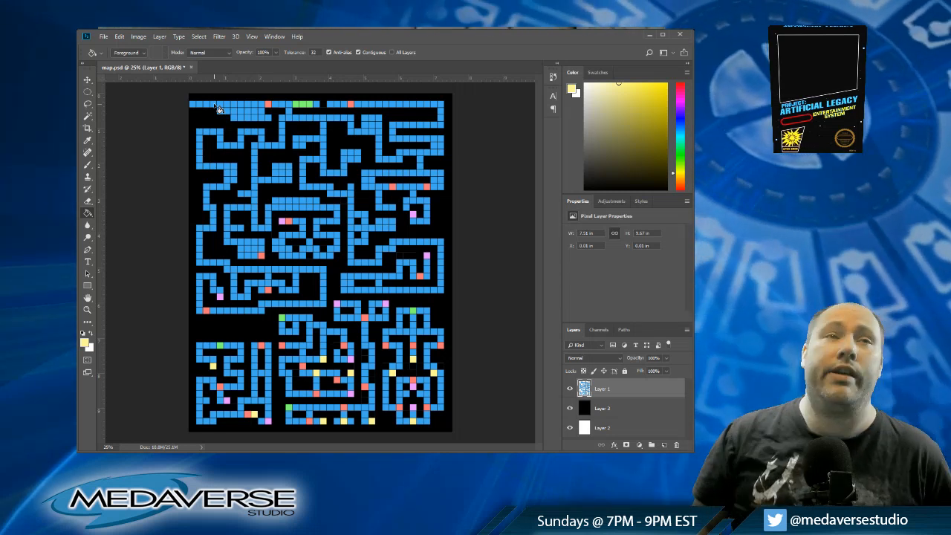
pyautogui.click(269, 118)
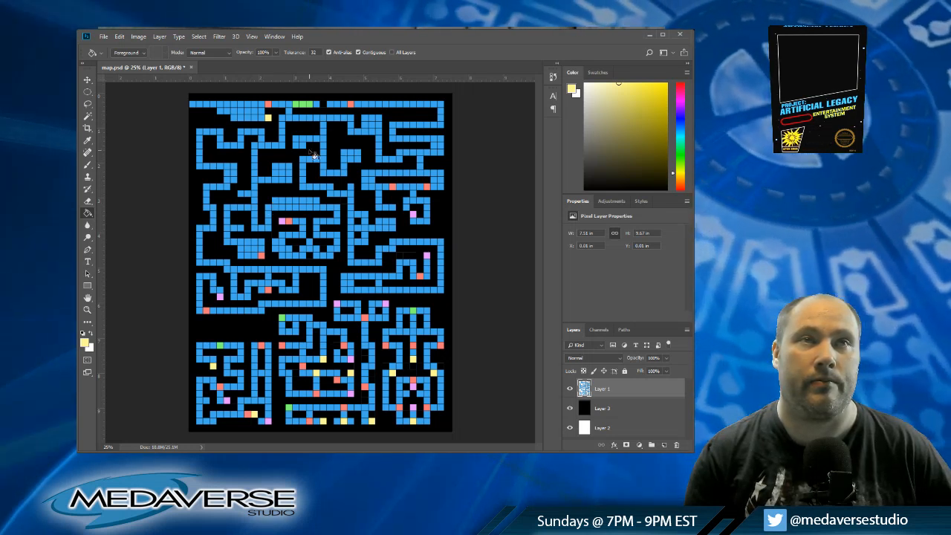
pyautogui.click(330, 105)
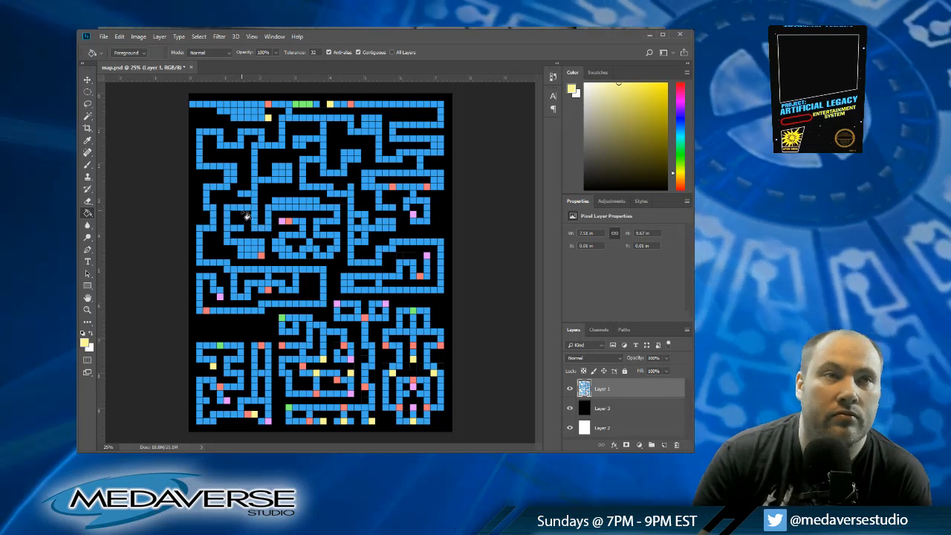
pyautogui.click(241, 195)
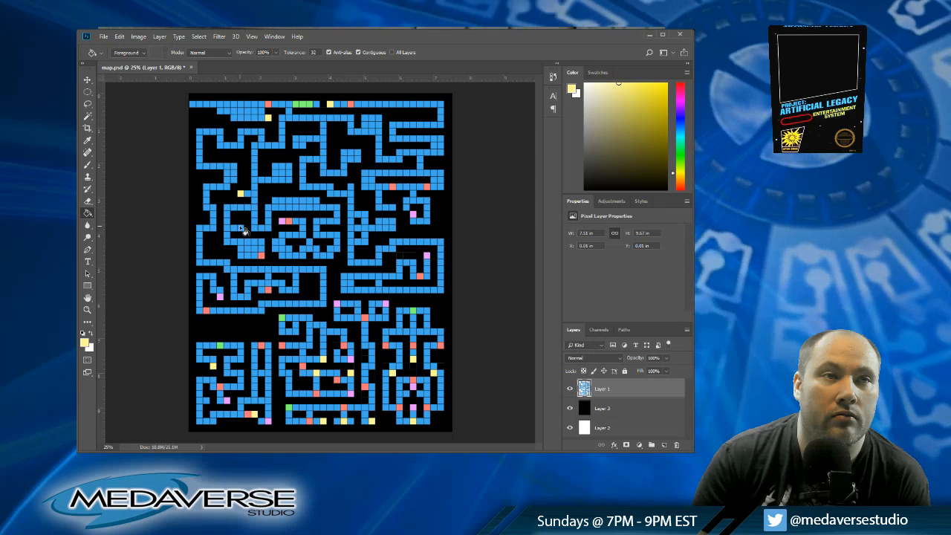
pyautogui.click(241, 229)
pyautogui.click(308, 242)
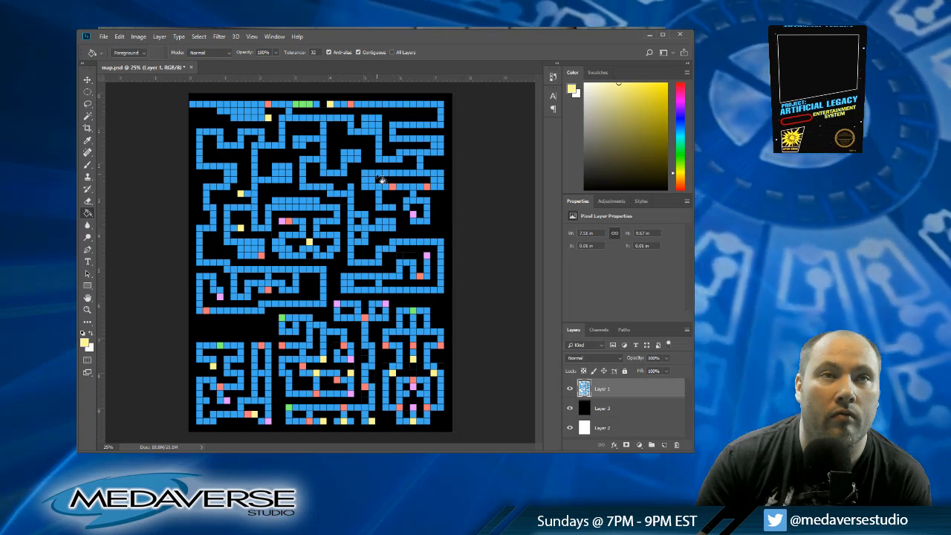
pyautogui.click(358, 160)
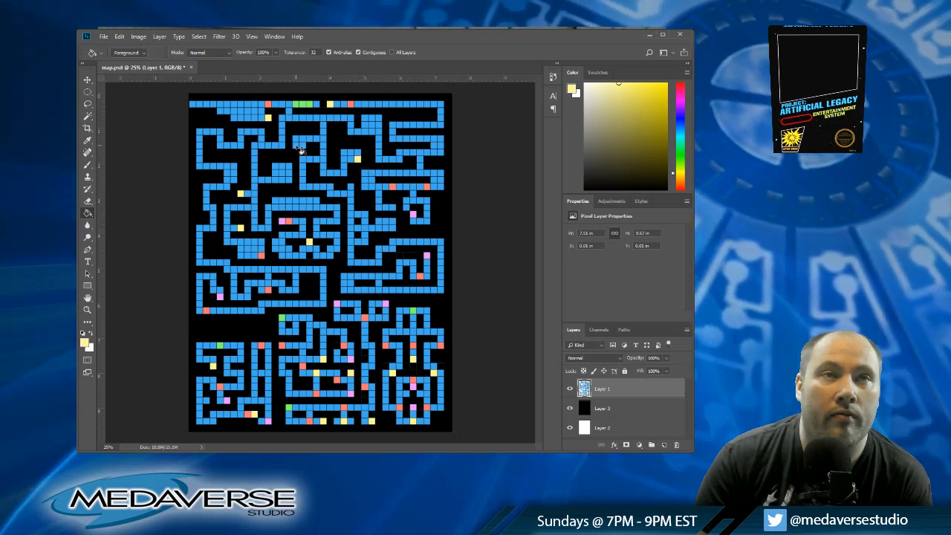
pyautogui.click(296, 146)
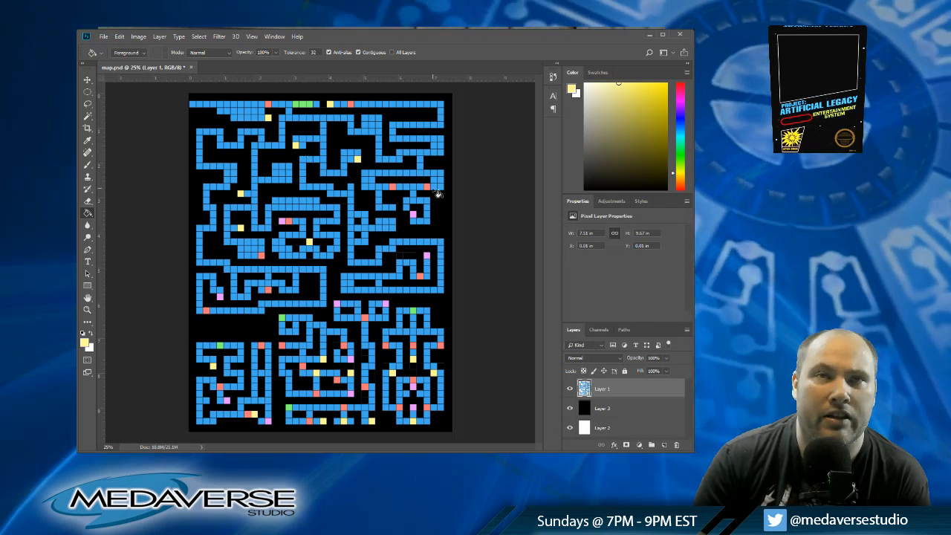
# Step: Fill further single cells with pale yellow around the map's right-hand rooms, center and left corridors, and save map.psd
pyautogui.click(394, 209)
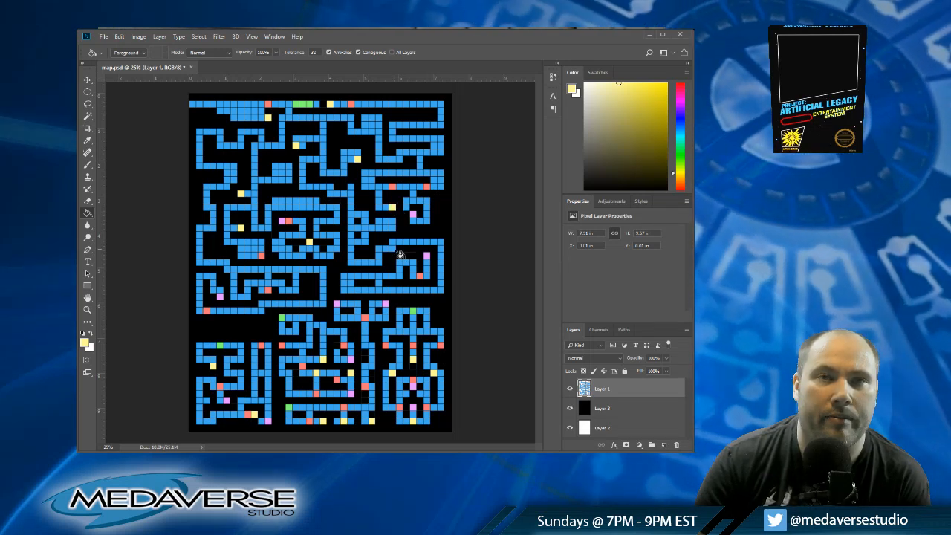
pyautogui.click(407, 209)
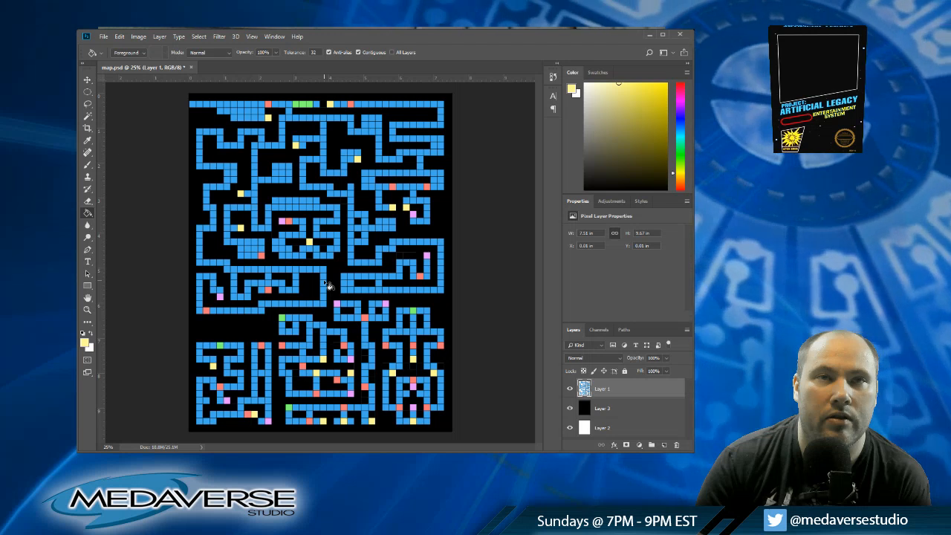
pyautogui.click(393, 228)
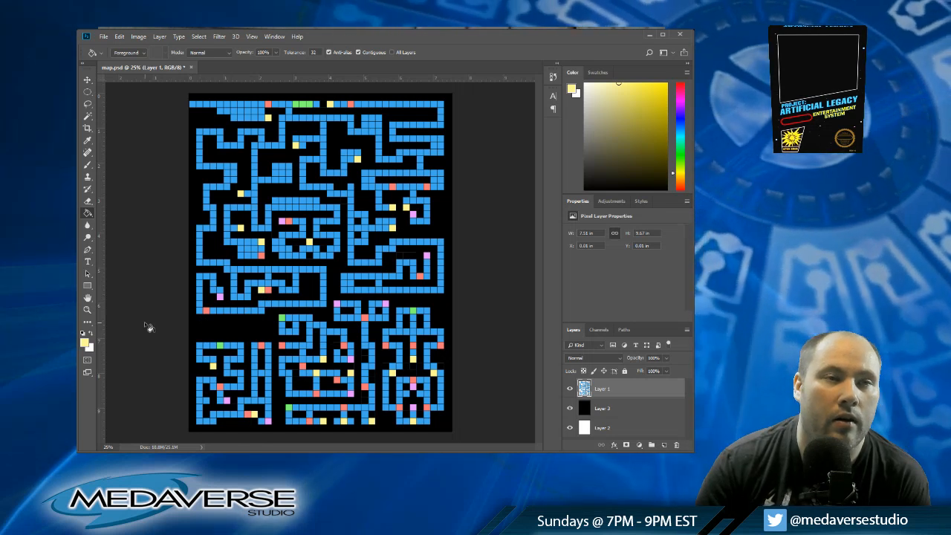
pyautogui.click(201, 277)
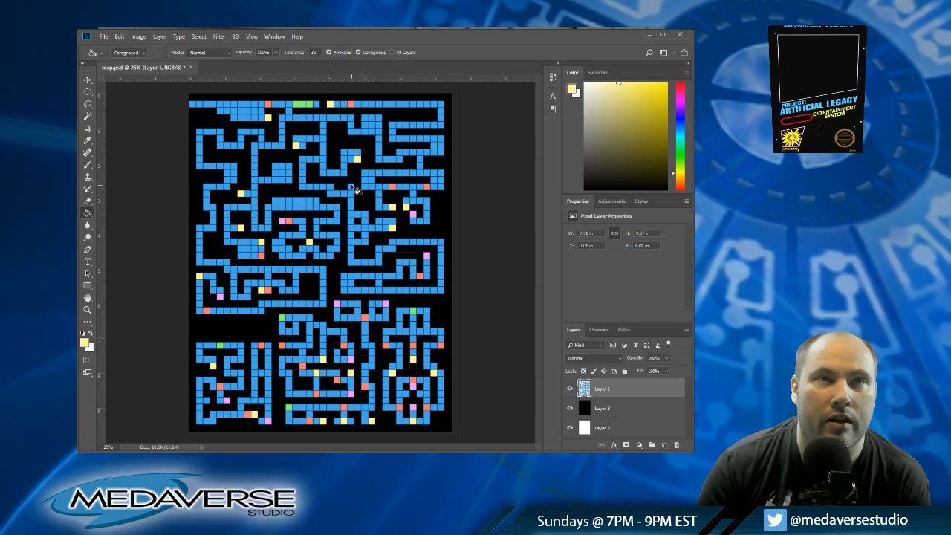
pyautogui.click(351, 187)
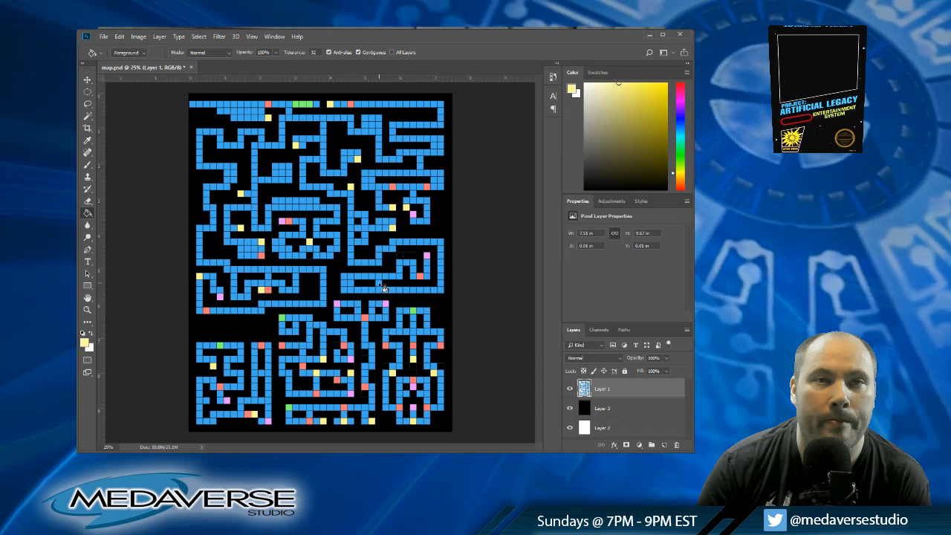
pyautogui.click(379, 284)
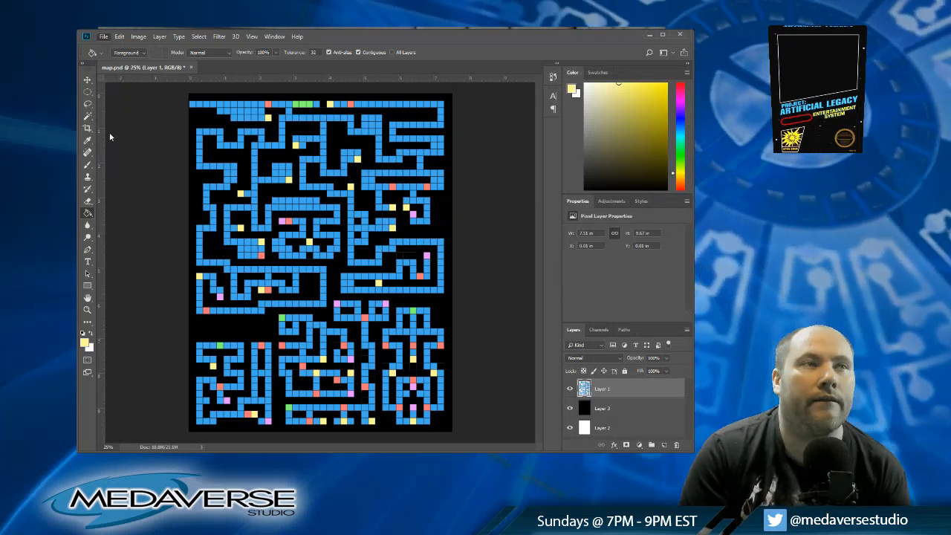
pyautogui.hotkey('ctrl', 's')
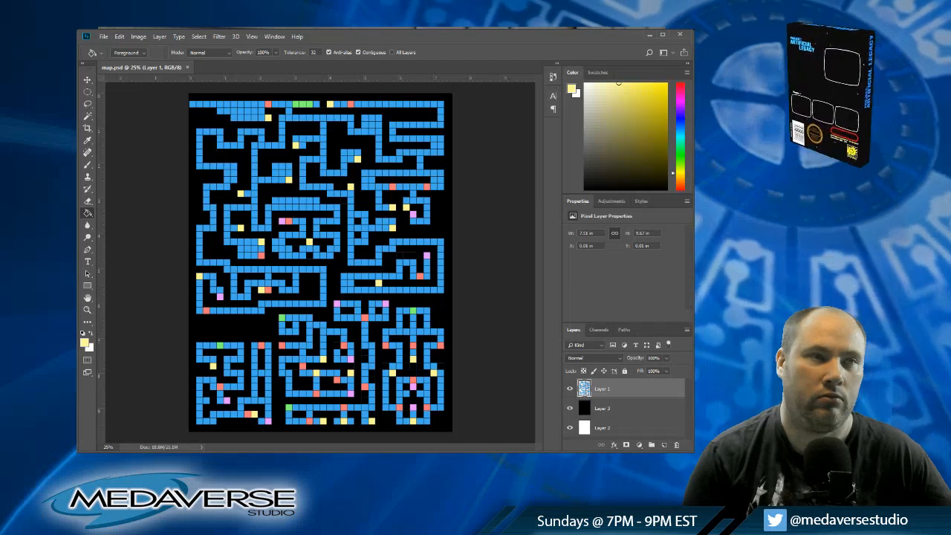
# Step: Reset the colors to the defaults and make white the foreground color for the Paint Bucket
pyautogui.press('i')
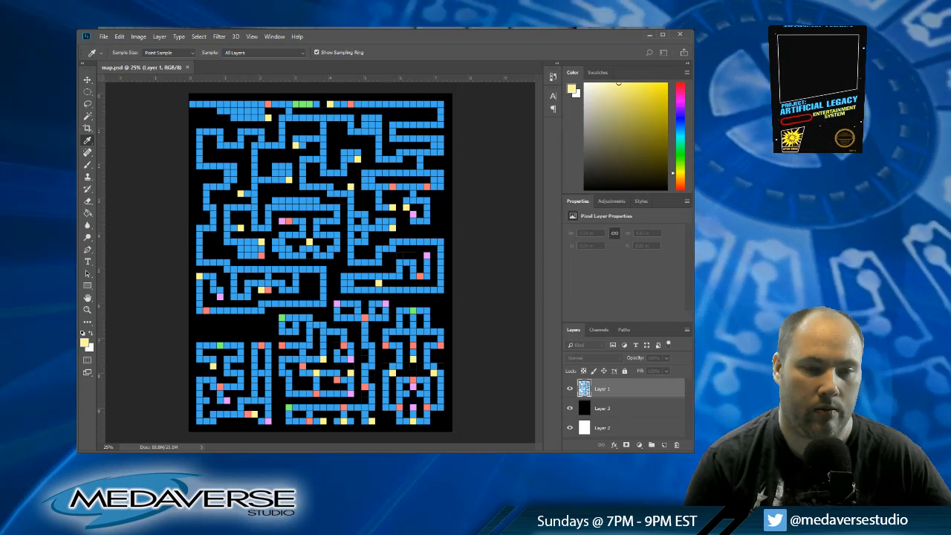
pyautogui.press('g')
pyautogui.press('d')
pyautogui.press('x')
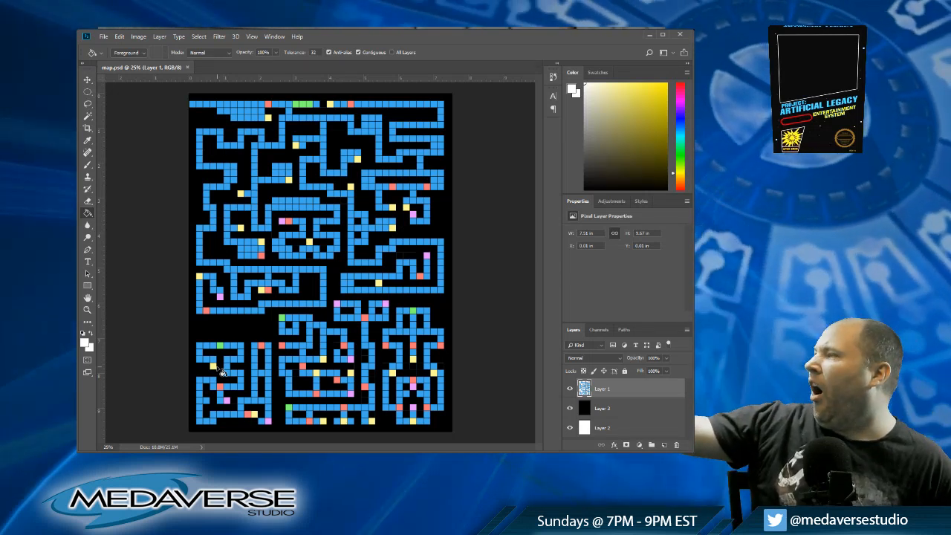
# Step: Try marking cells of the map's top-left corridor and the blue block beside it in white
pyautogui.click(206, 105)
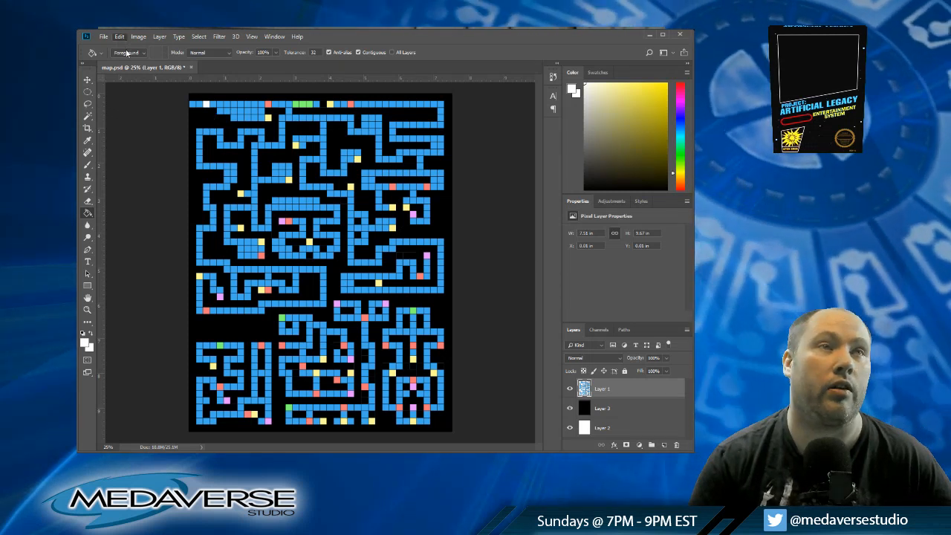
pyautogui.hotkey('ctrl', 'z')
pyautogui.click(199, 105)
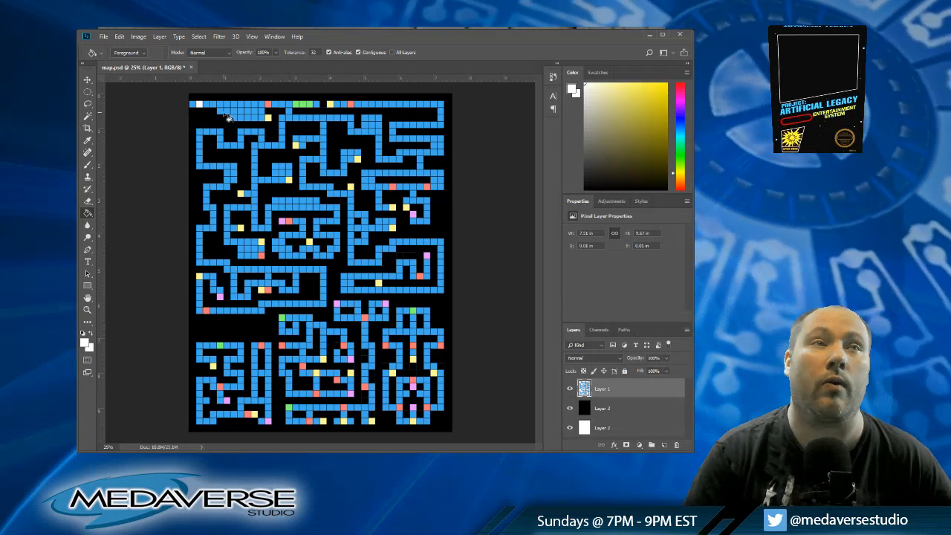
pyautogui.click(241, 111)
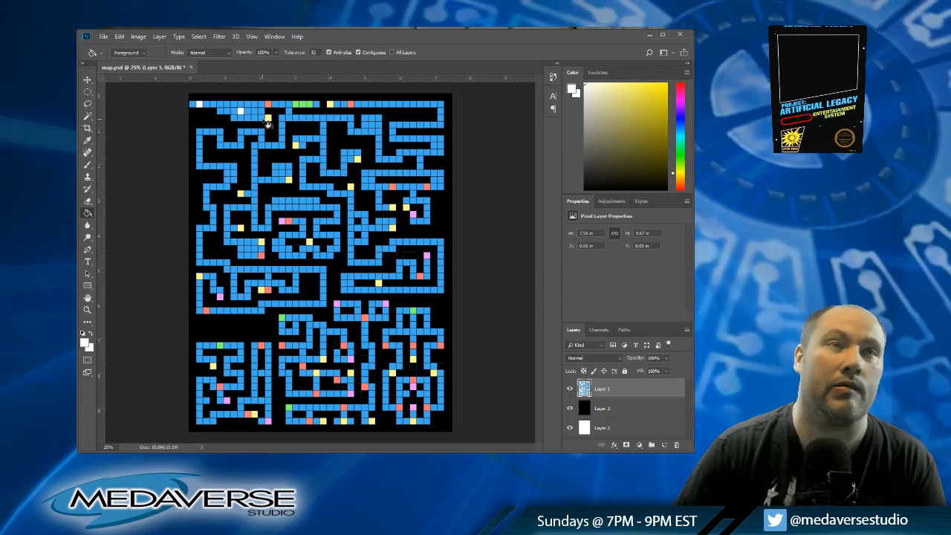
pyautogui.click(262, 118)
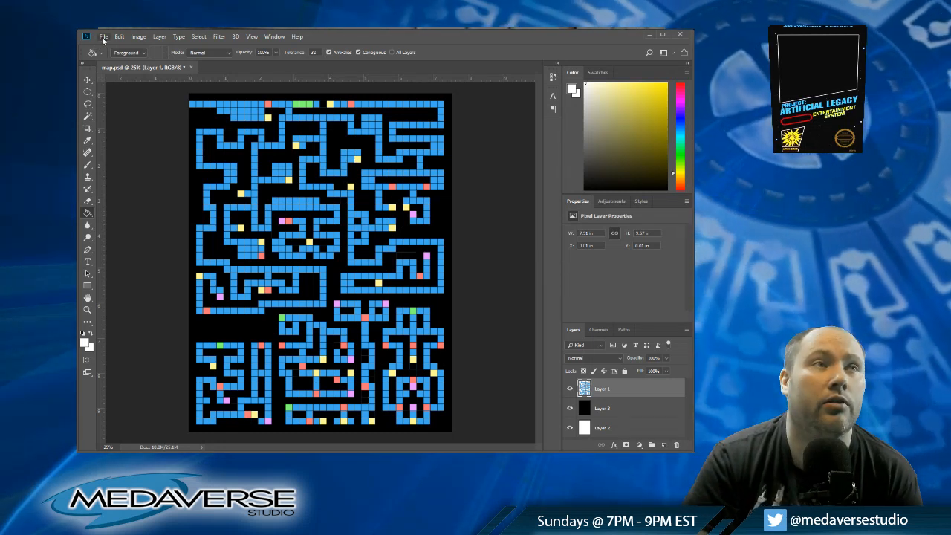
# Step: Save map.psd without the white marker cells
pyautogui.hotkey('ctrl', 's')
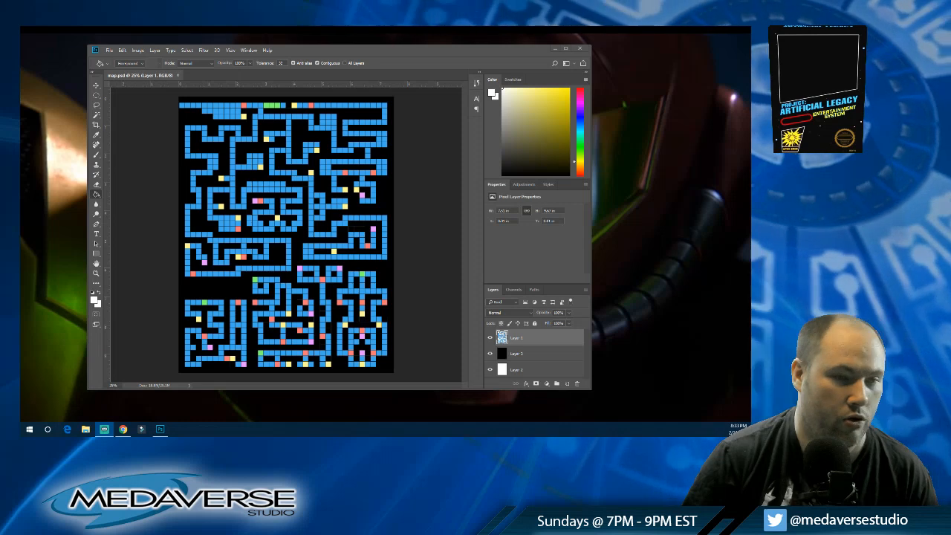
# Step: Switch to Chrome, view the first "Legend of Zelda Map Secrets" image result at full size, and return to the image results
pyautogui.moveTo(512, 432); pyautogui.dragTo(511, 43)
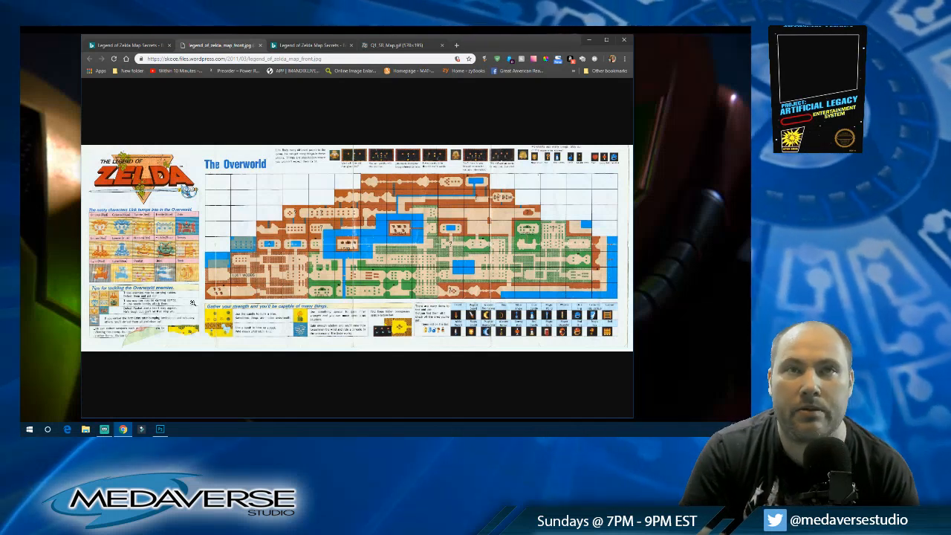
pyautogui.click(132, 45)
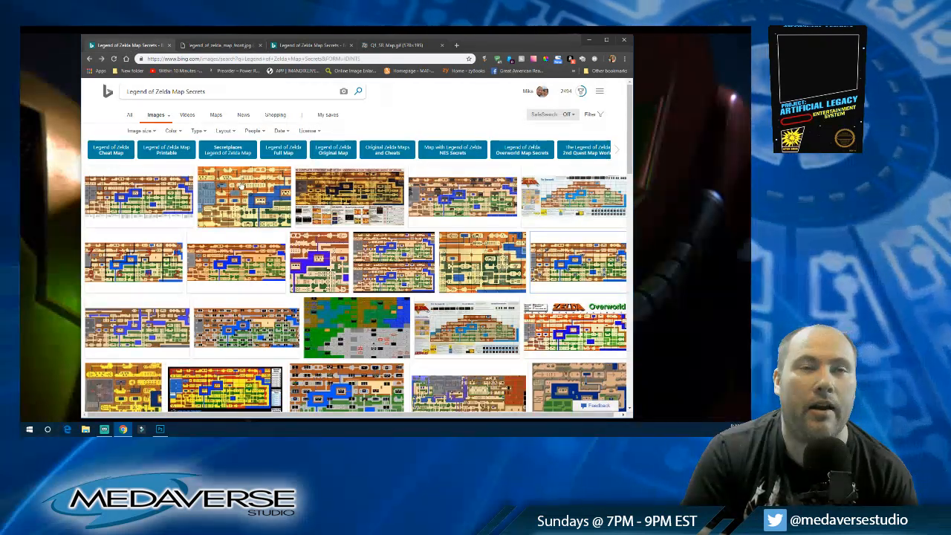
pyautogui.click(126, 191)
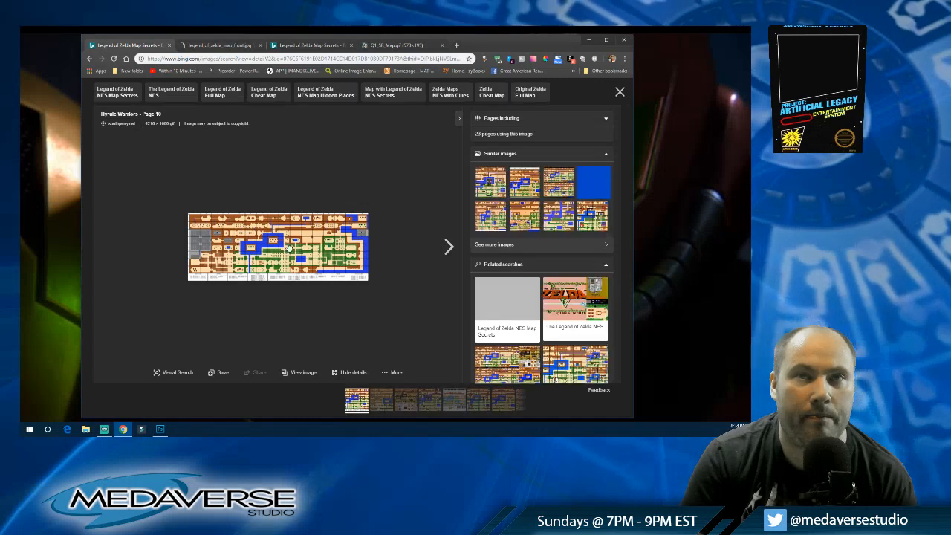
pyautogui.click(297, 255)
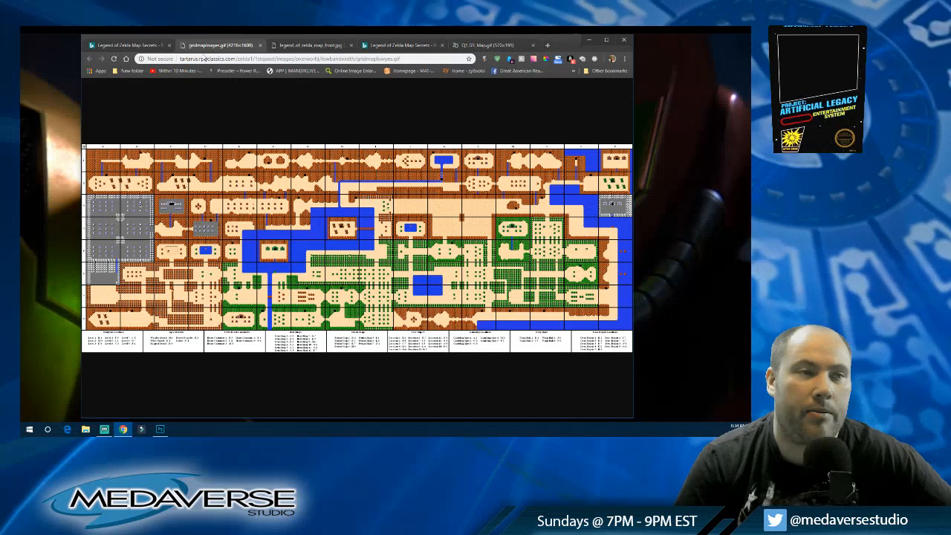
pyautogui.click(120, 45)
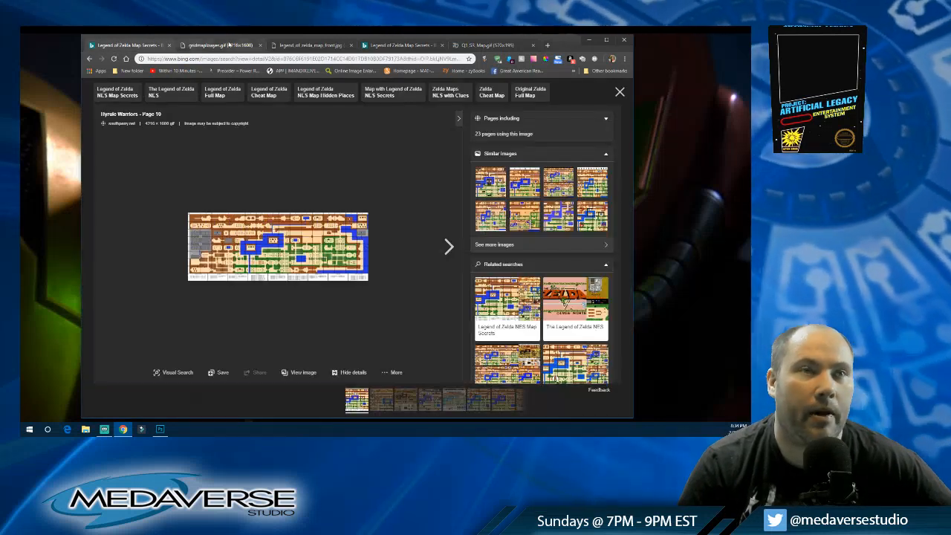
pyautogui.click(90, 59)
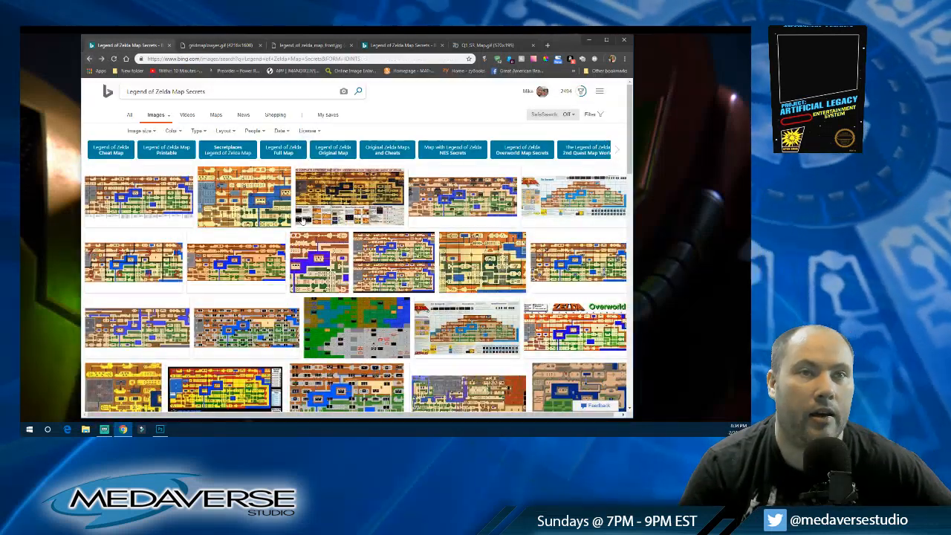
# Step: Open the labeled Zelda NES map result and the purple, gray and red overworld map result in new tabs
pyautogui.scroll(-1, 335, 252)
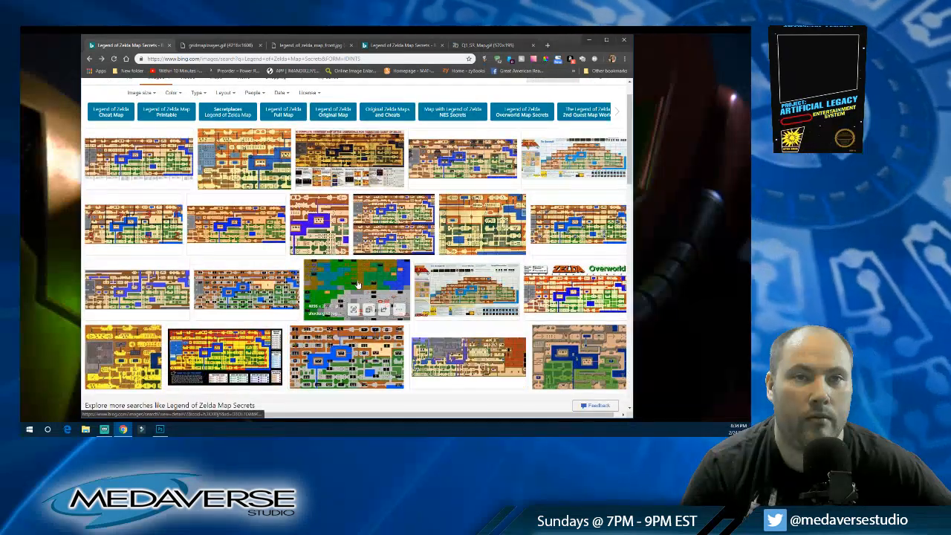
pyautogui.rightClick(248, 287)
pyautogui.click(281, 292)
pyautogui.scroll(-3, 265, 227)
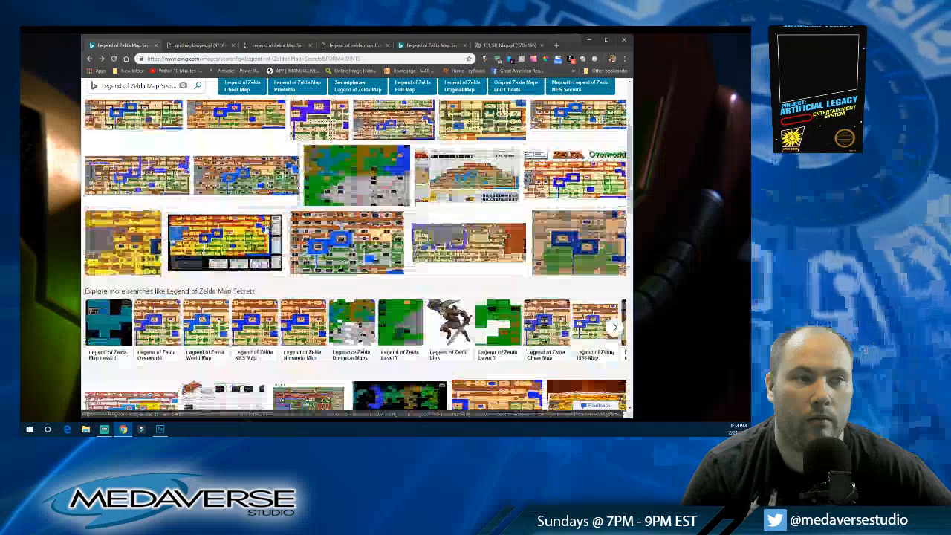
pyautogui.rightClick(454, 240)
pyautogui.click(471, 246)
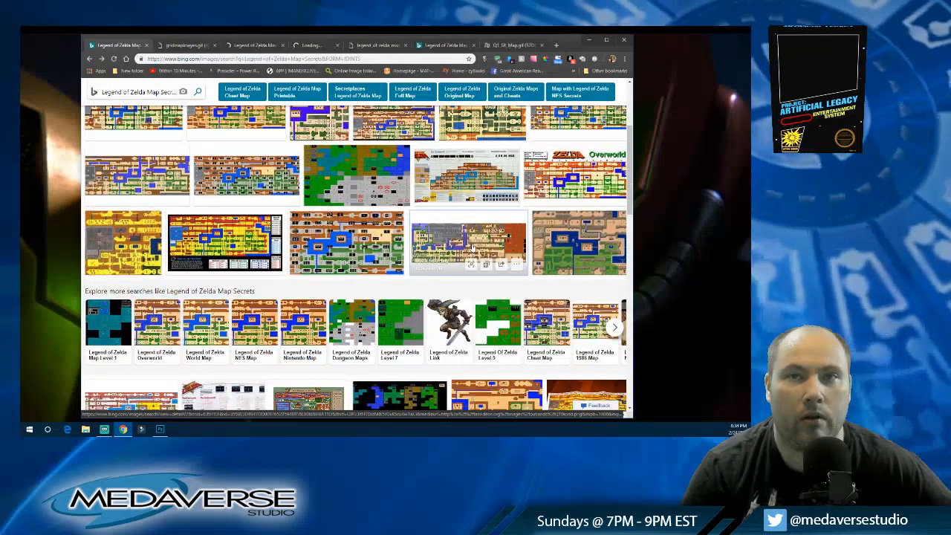
# Step: View the labeled Zelda NES map result and close its tab
pyautogui.click(242, 45)
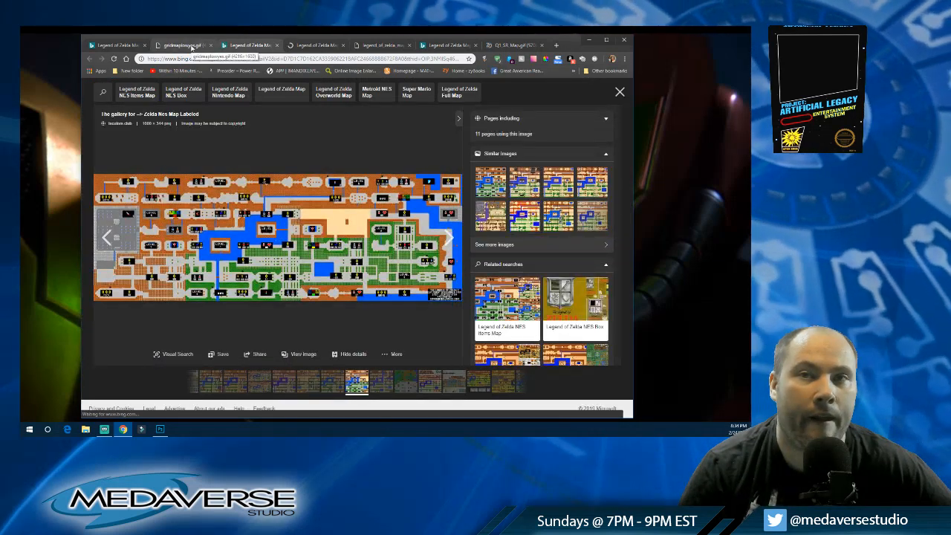
pyautogui.click(312, 45)
pyautogui.click(253, 45)
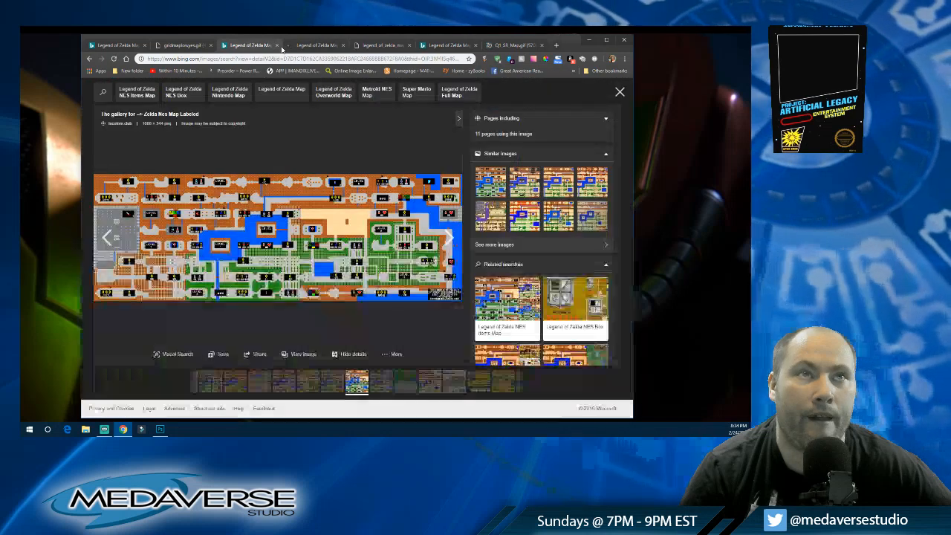
pyautogui.click(277, 45)
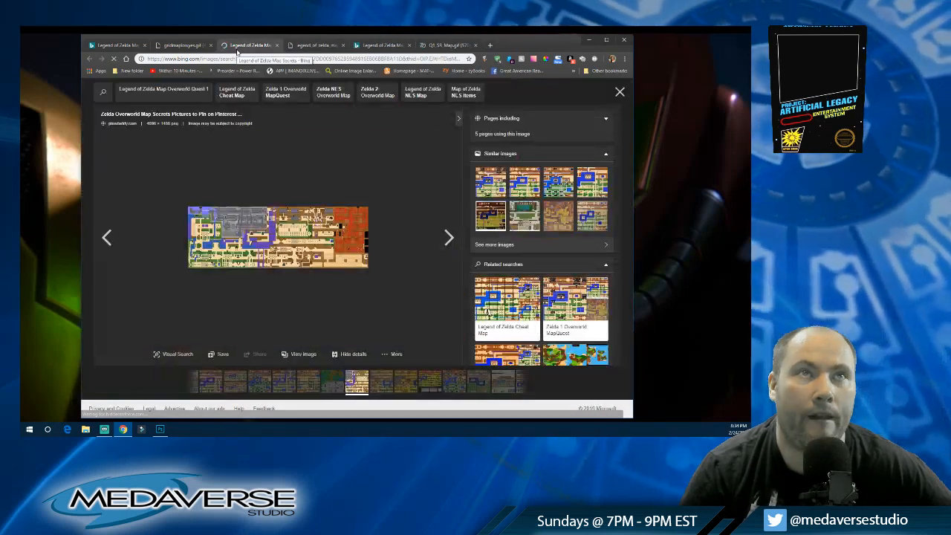
# Step: Open the "Zelda Overworld Map Secrets" image at full size and check the source details on its result page
pyautogui.click(279, 247)
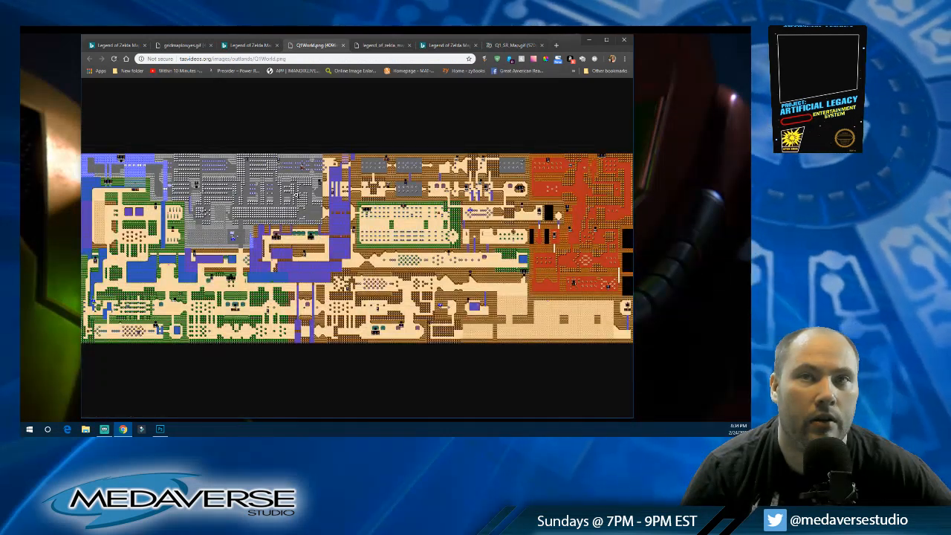
pyautogui.click(243, 46)
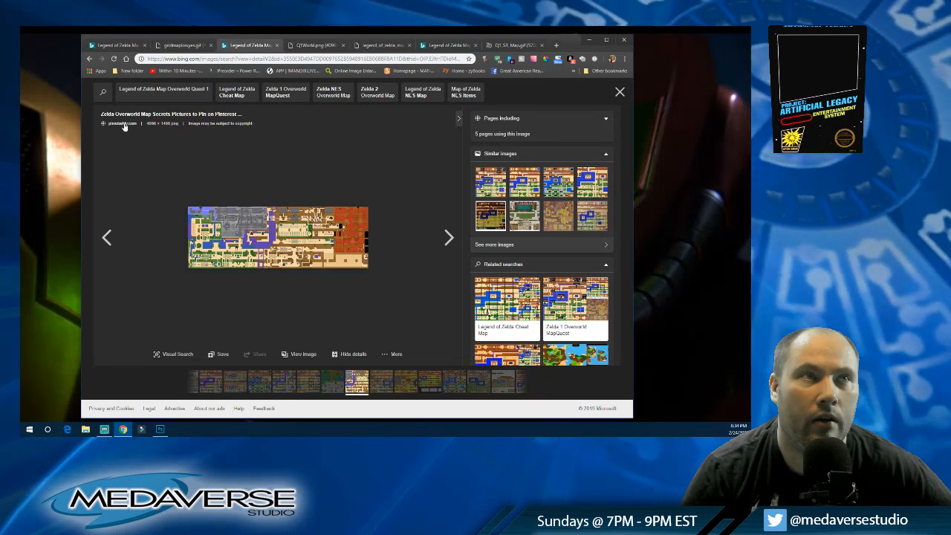
pyautogui.click(311, 45)
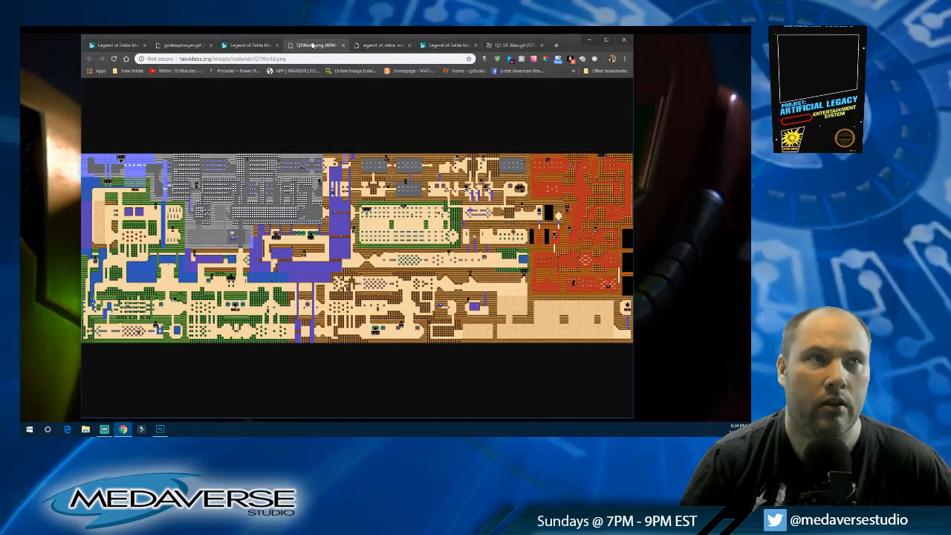
# Step: Examine Q1World.png at full magnification, from the red area and desert to the forests, lakes and gray mountains
pyautogui.click(454, 237)
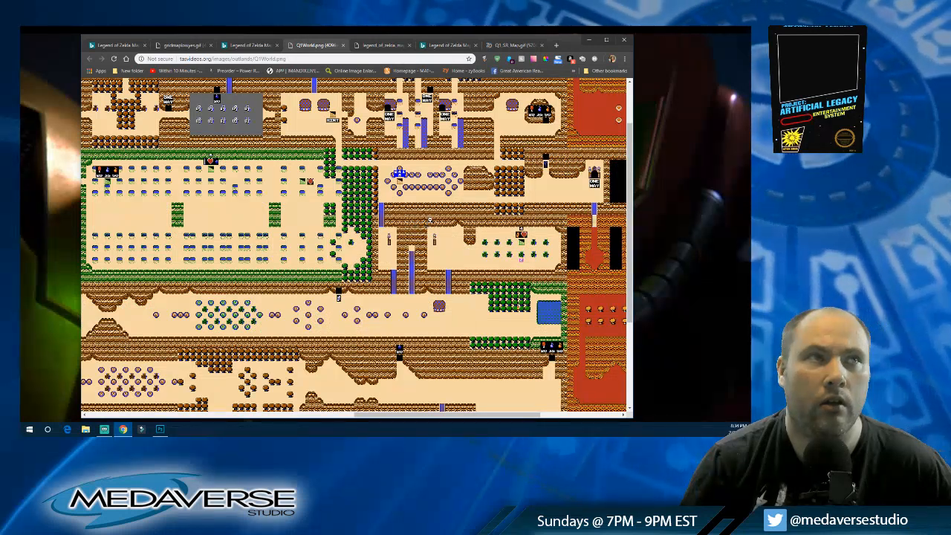
pyautogui.scroll(-3, 430, 220)
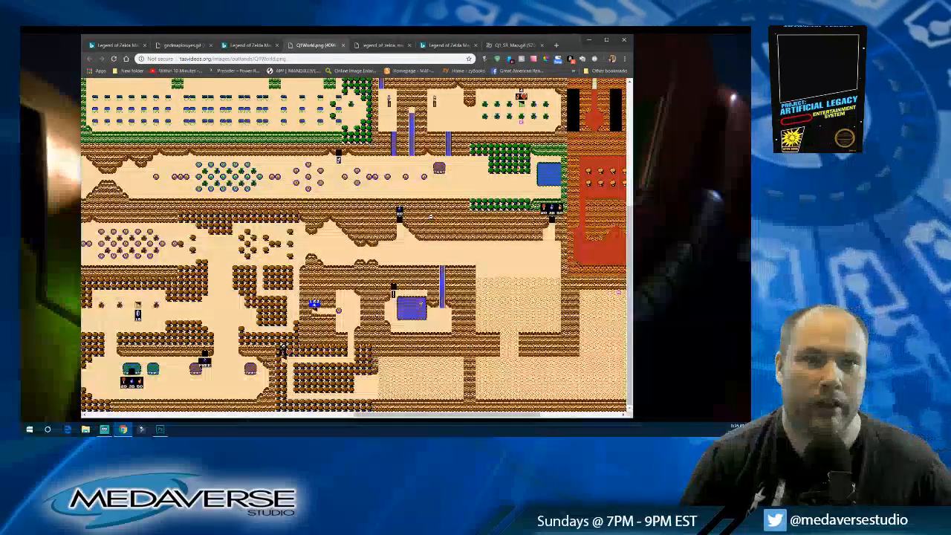
pyautogui.moveTo(361, 419); pyautogui.dragTo(195, 415)
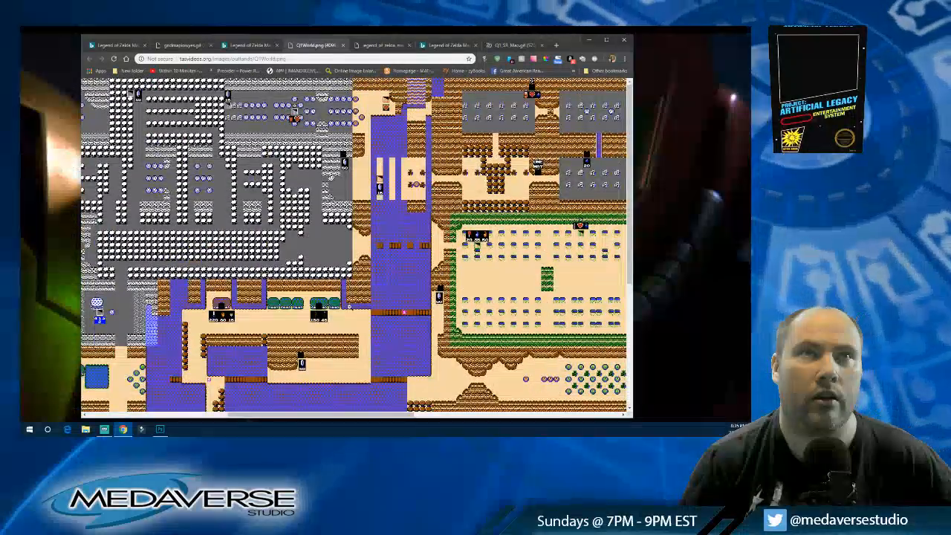
pyautogui.scroll(1, 350, 309)
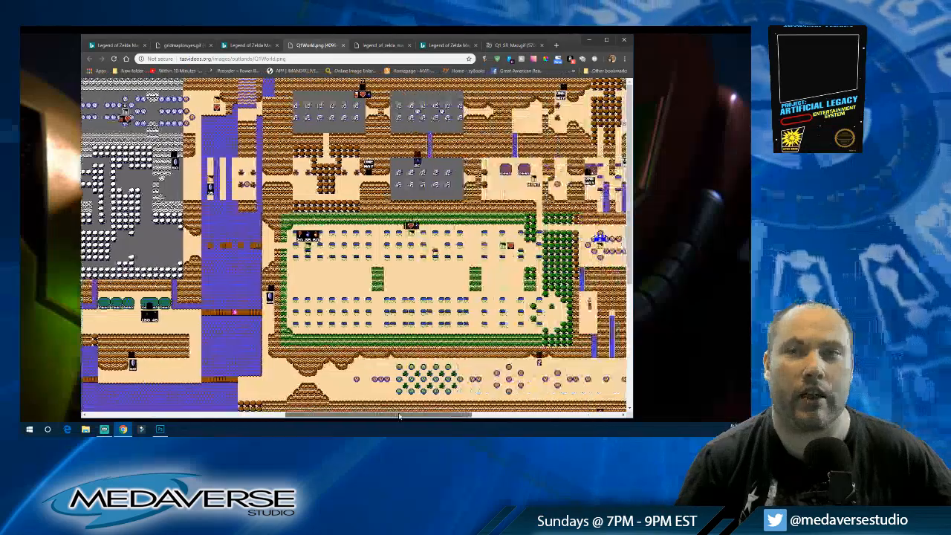
pyautogui.moveTo(399, 416); pyautogui.dragTo(457, 417)
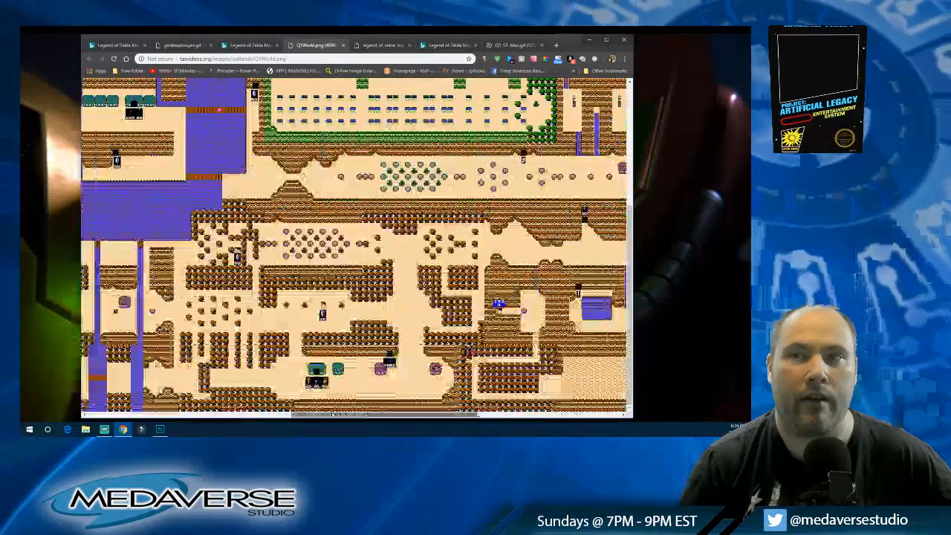
pyautogui.moveTo(334, 415); pyautogui.dragTo(282, 417)
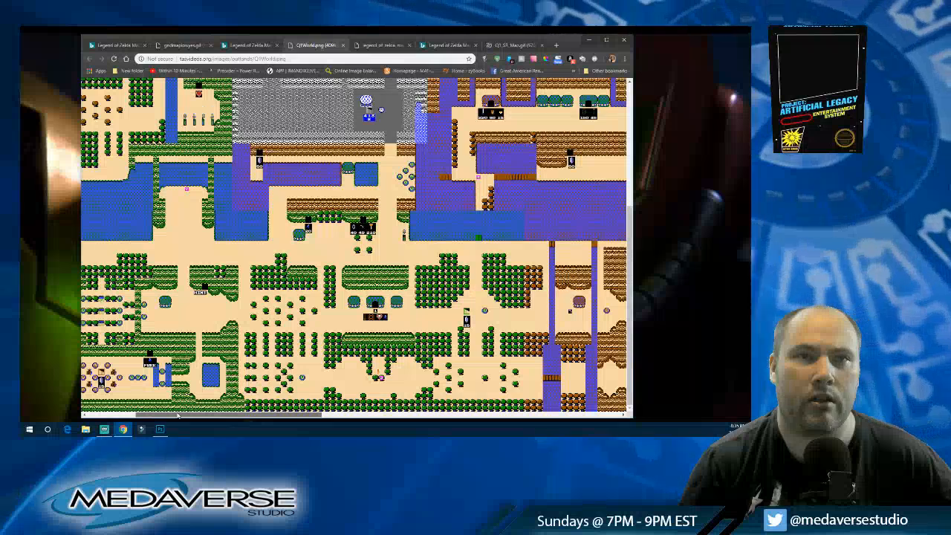
pyautogui.moveTo(134, 417); pyautogui.dragTo(119, 415)
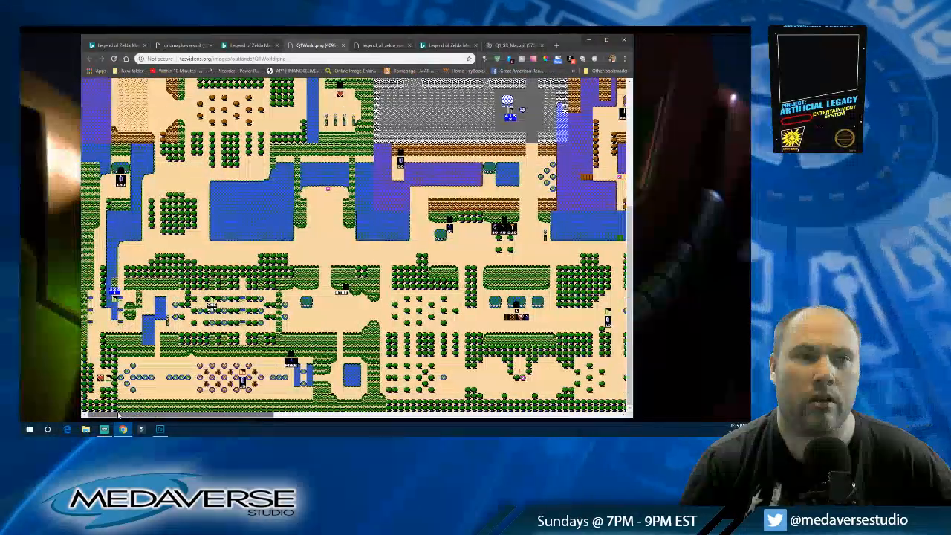
pyautogui.scroll(7, 357, 245)
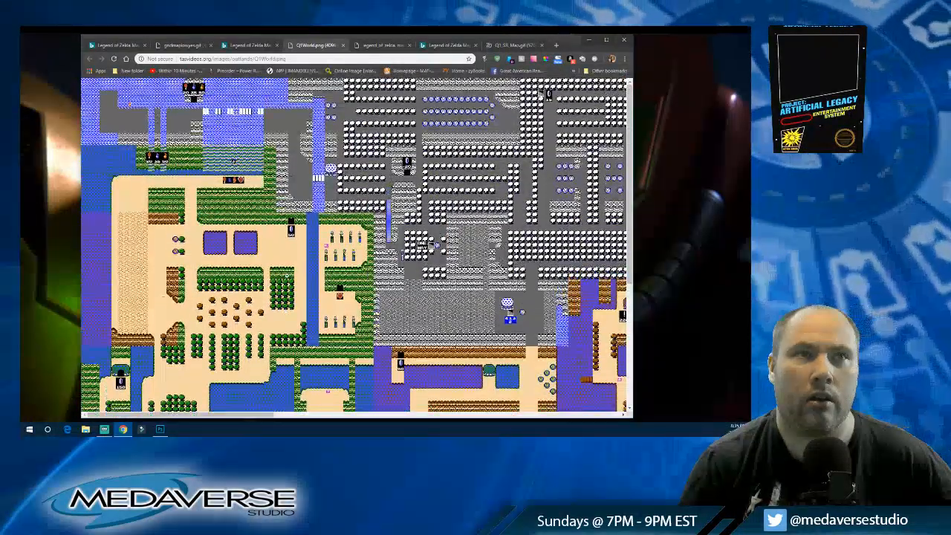
pyautogui.moveTo(264, 413); pyautogui.dragTo(617, 416)
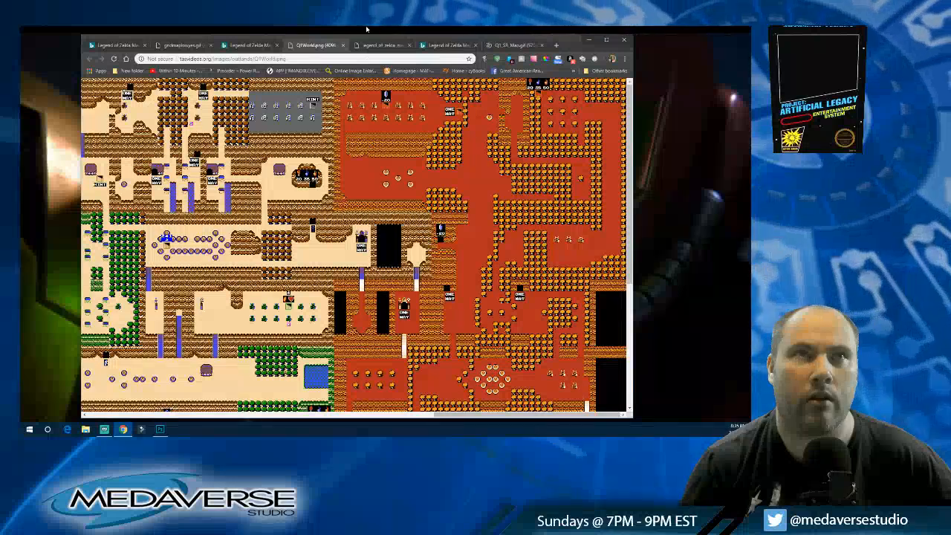
# Step: Try to load the parent folder of Q1World.png on tasvideos.org, and close that page
pyautogui.moveTo(253, 59); pyautogui.dragTo(454, 58)
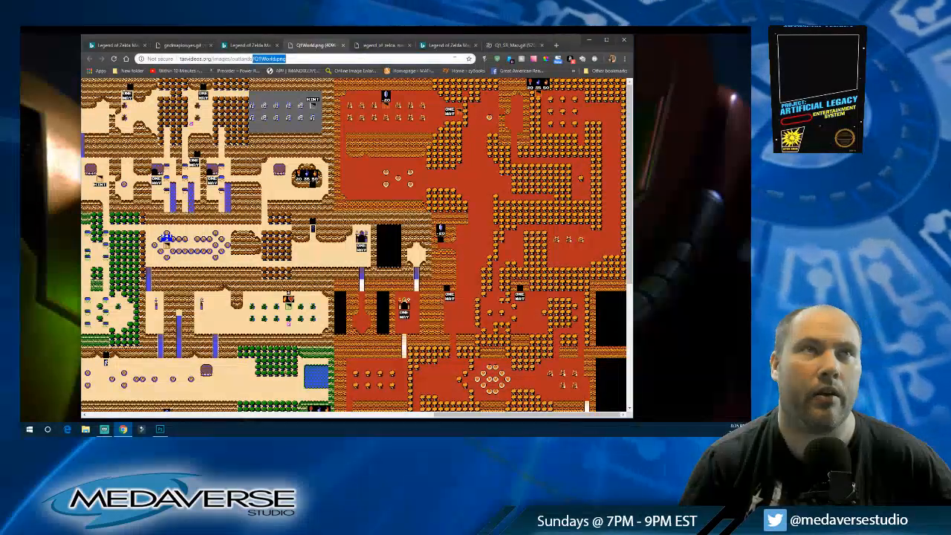
pyautogui.press('BackSpace')
pyautogui.press('Return')
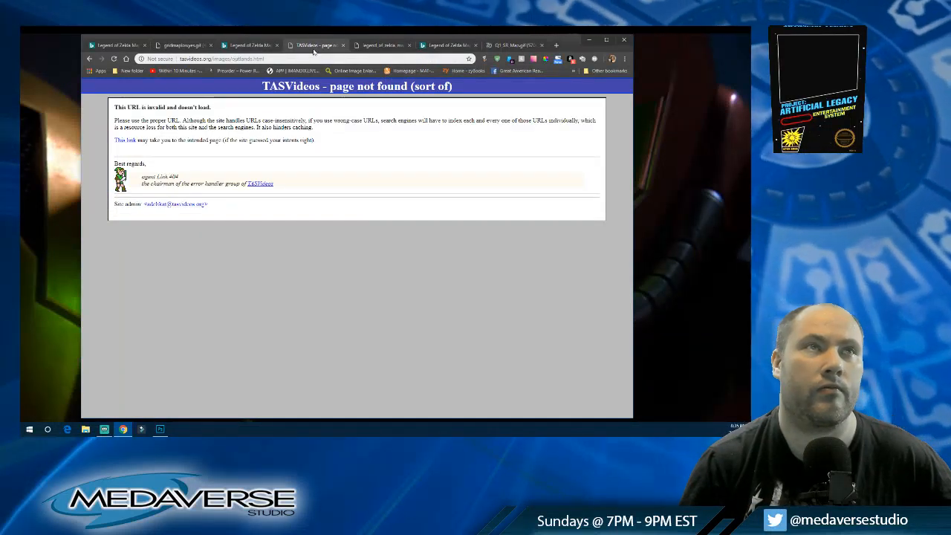
pyautogui.click(343, 46)
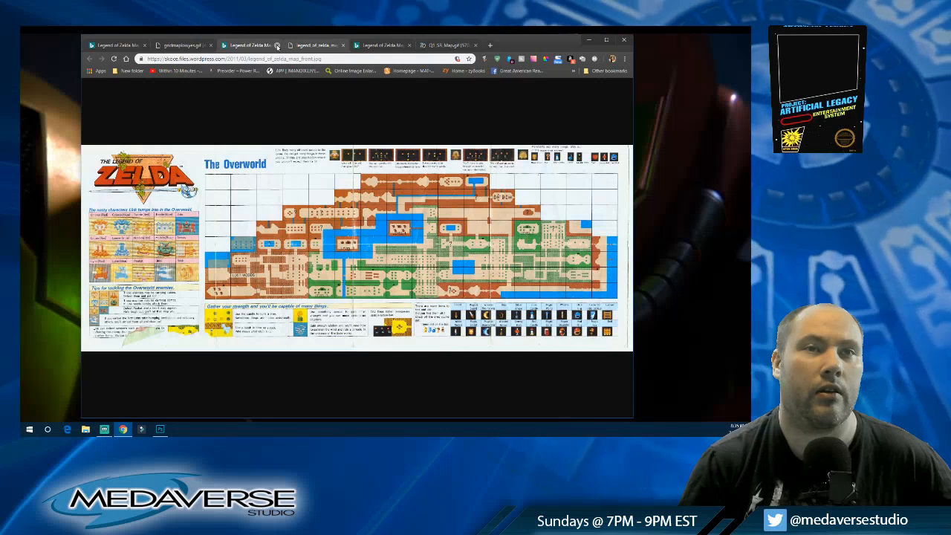
# Step: Return to the image results, view the "Zelda Overworld" map with the terrain legend in a new tab, and close it
pyautogui.click(196, 45)
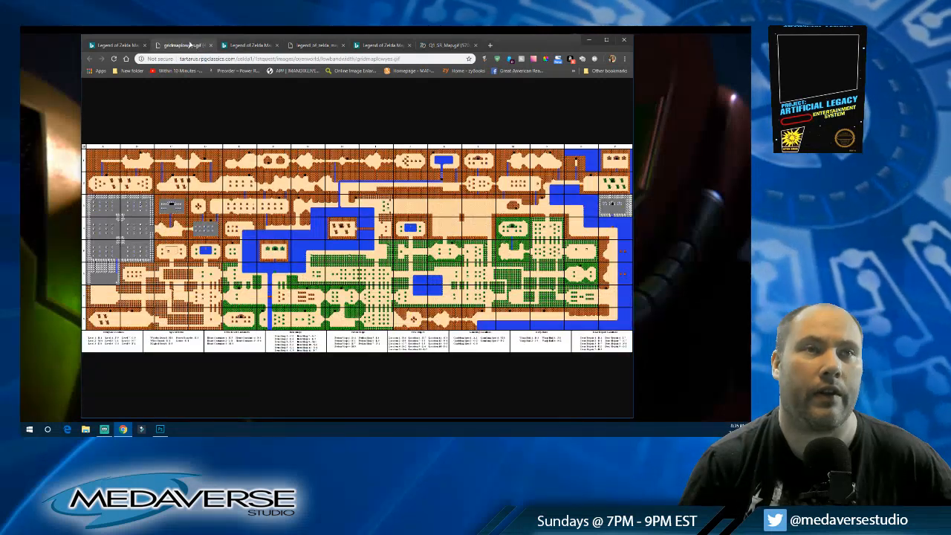
pyautogui.click(118, 45)
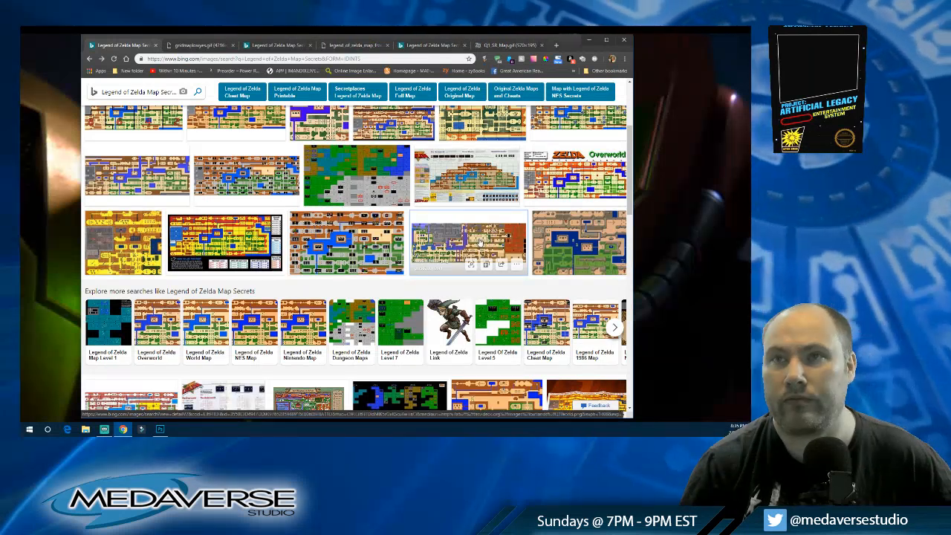
pyautogui.rightClick(548, 181)
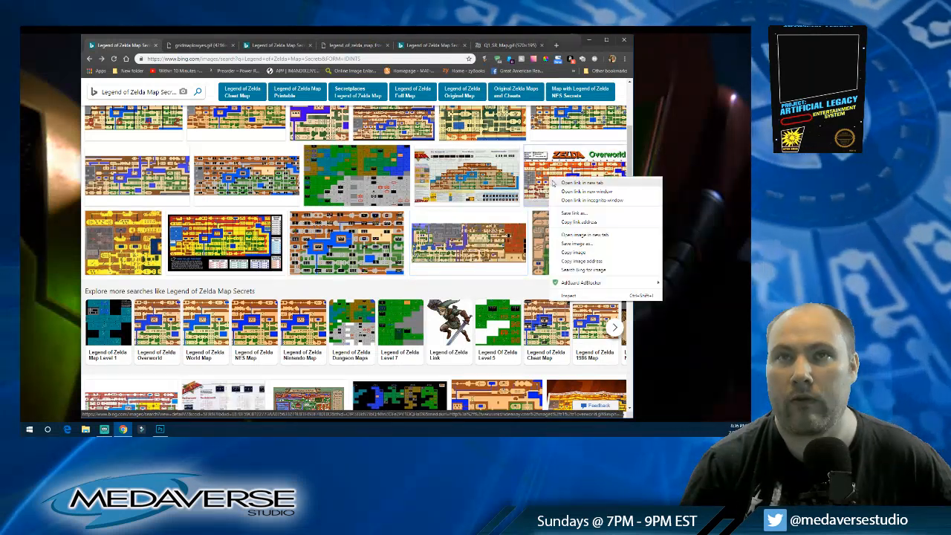
pyautogui.click(587, 183)
pyautogui.scroll(-5, 223, 249)
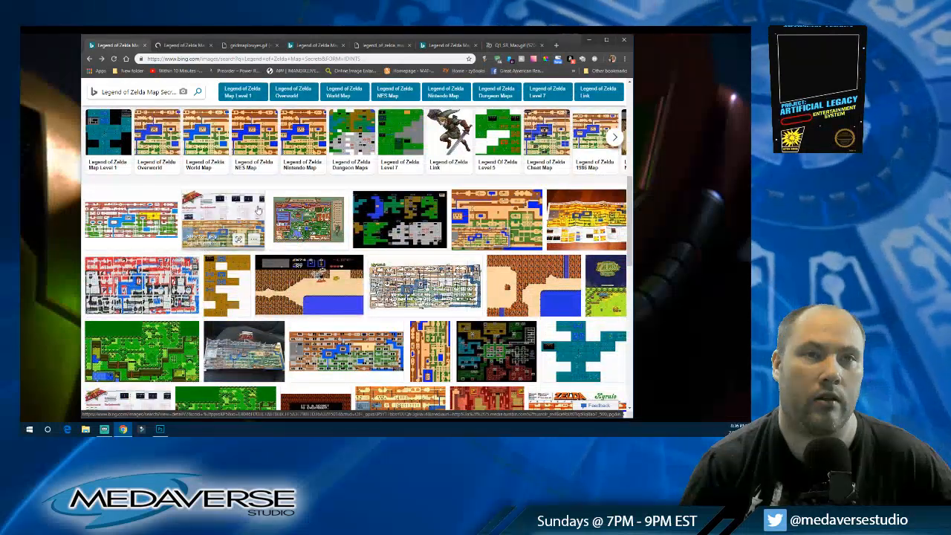
pyautogui.click(188, 45)
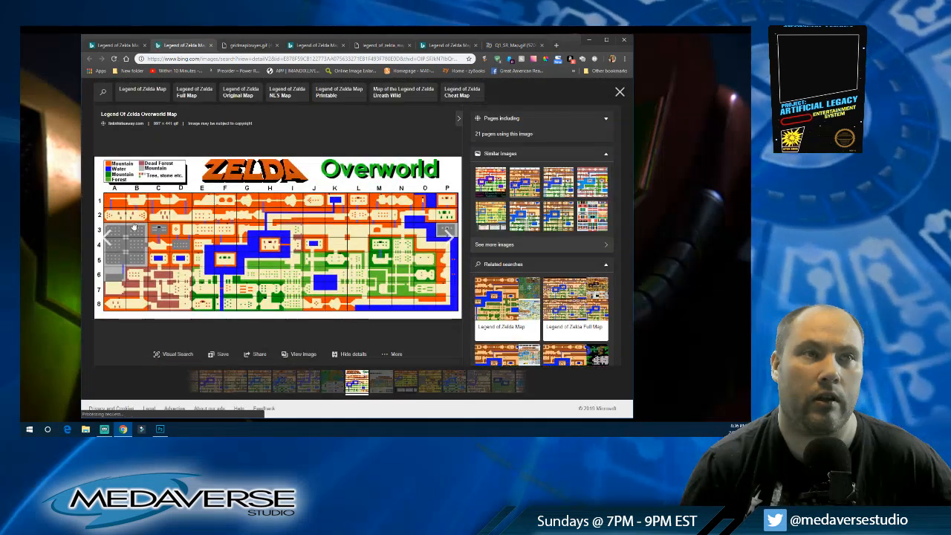
pyautogui.click(212, 45)
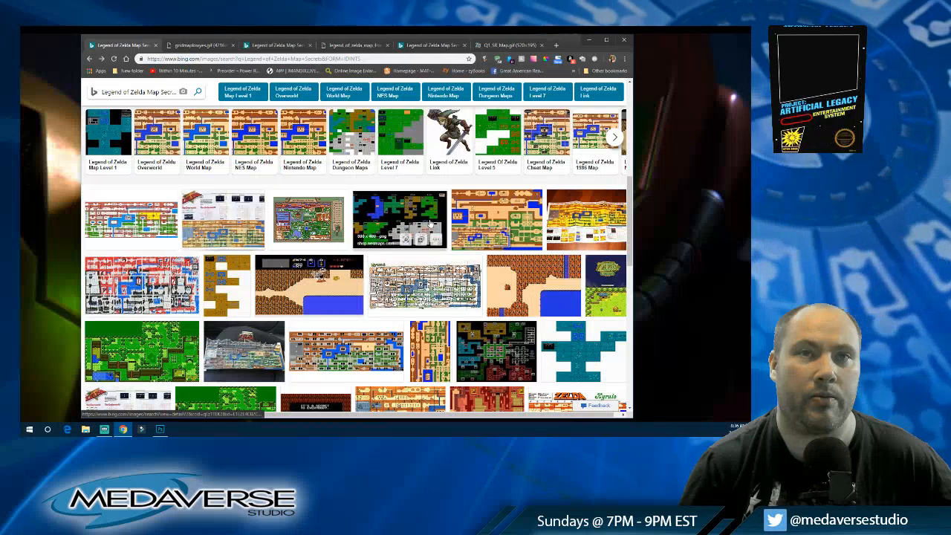
# Step: View the Legend of Zelda 1st Quest Dungeons poster result in a new tab and close it
pyautogui.rightClick(383, 201)
pyautogui.click(416, 211)
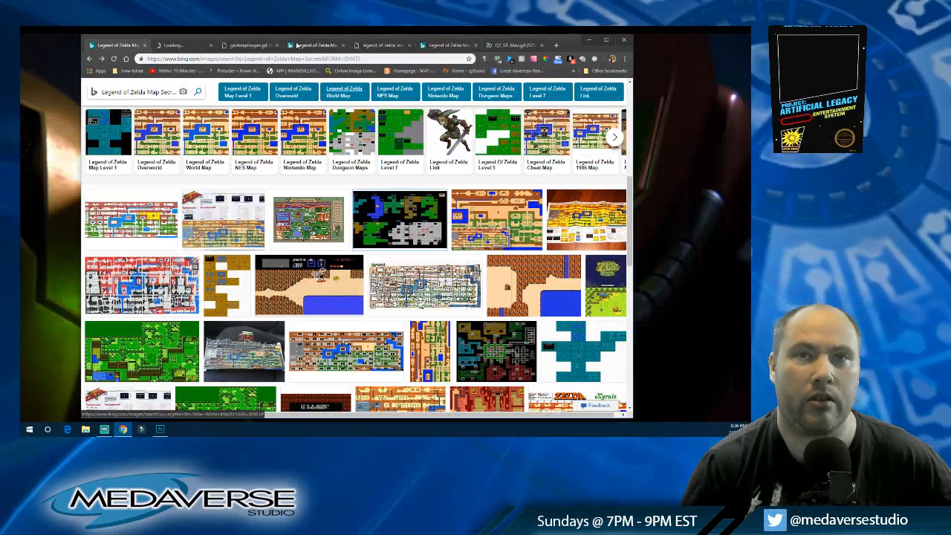
pyautogui.click(185, 46)
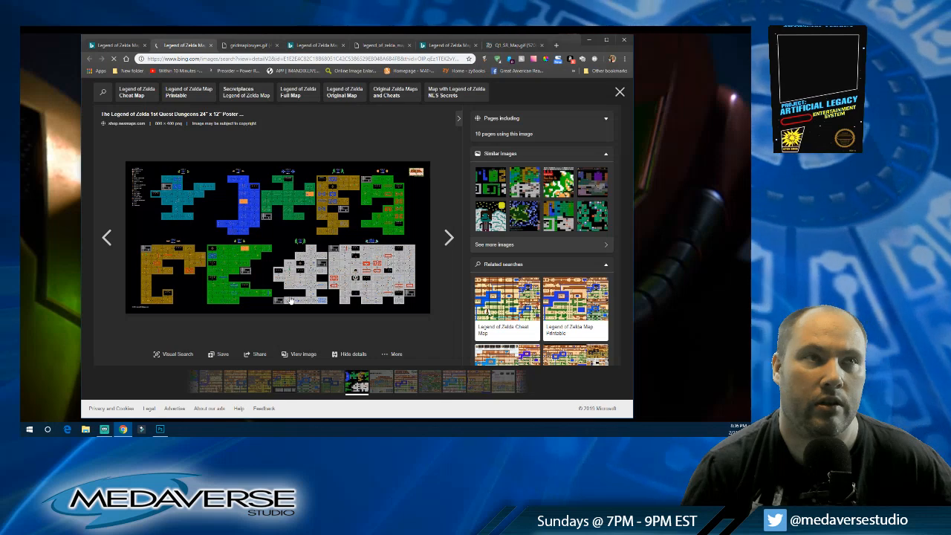
pyautogui.click(211, 45)
# Step: Browse the "Legend of Zelda Map Secrets" image results for overworld and dungeon map references
pyautogui.scroll(-5, 357, 223)
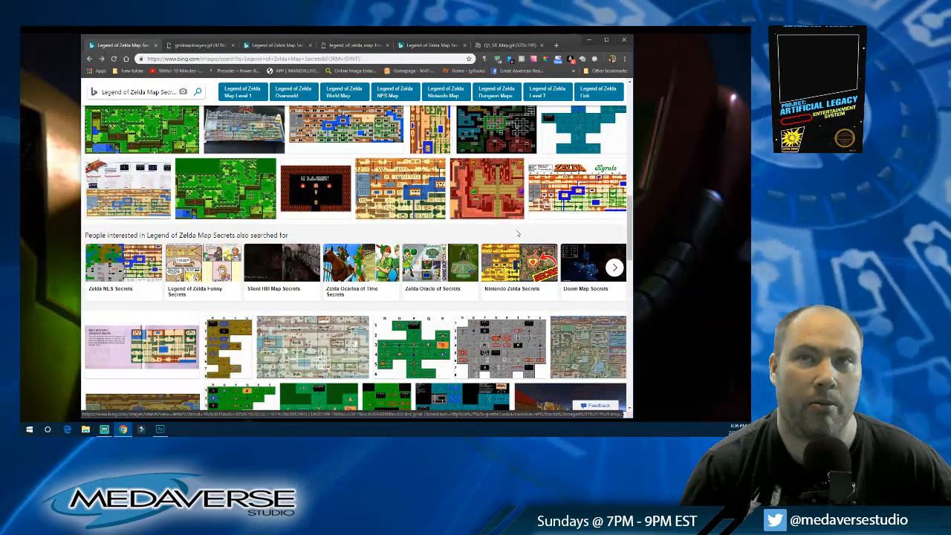
pyautogui.scroll(-2, 538, 218)
pyautogui.scroll(-4, 537, 218)
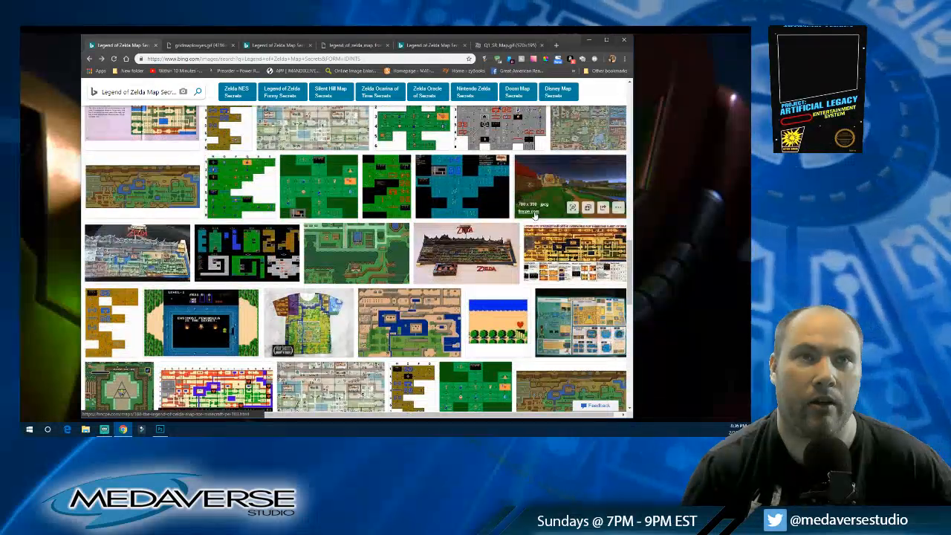
pyautogui.scroll(-1, 536, 215)
pyautogui.scroll(-2, 540, 211)
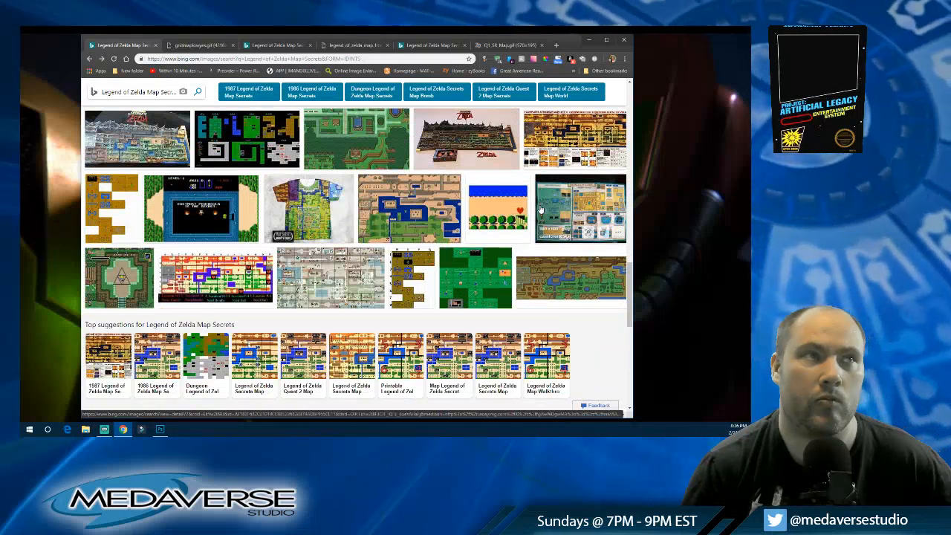
pyautogui.scroll(-1, 541, 210)
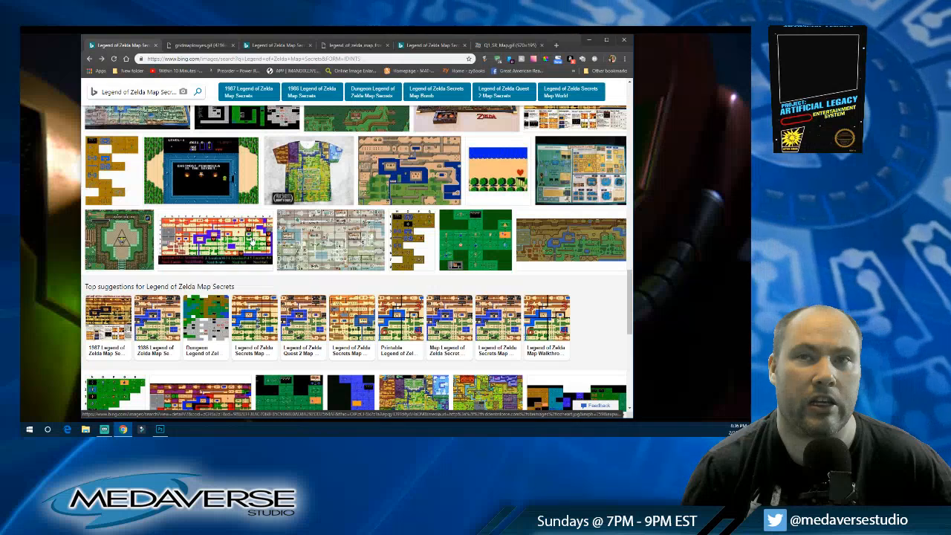
pyautogui.scroll(-4, 245, 245)
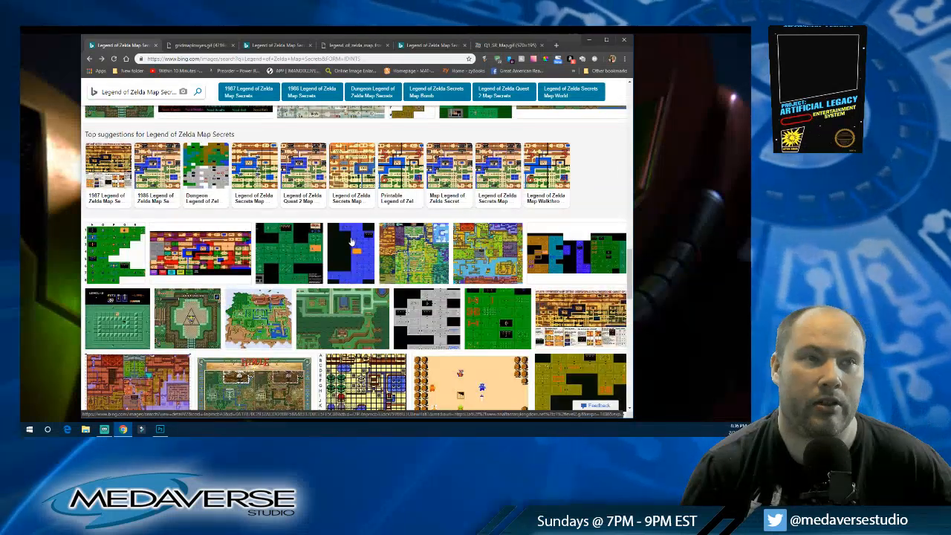
pyautogui.scroll(-1, 459, 248)
pyautogui.scroll(-1, 459, 248)
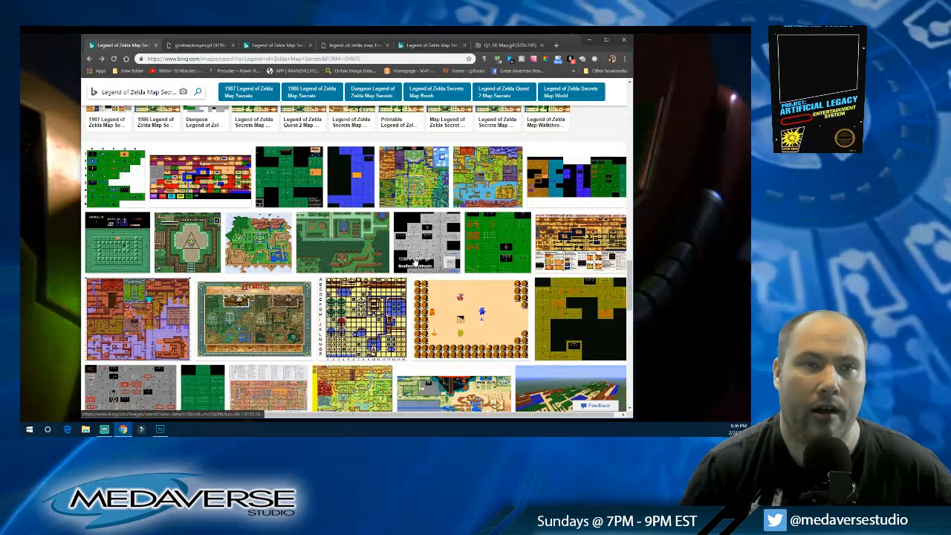
pyautogui.scroll(-2, 417, 260)
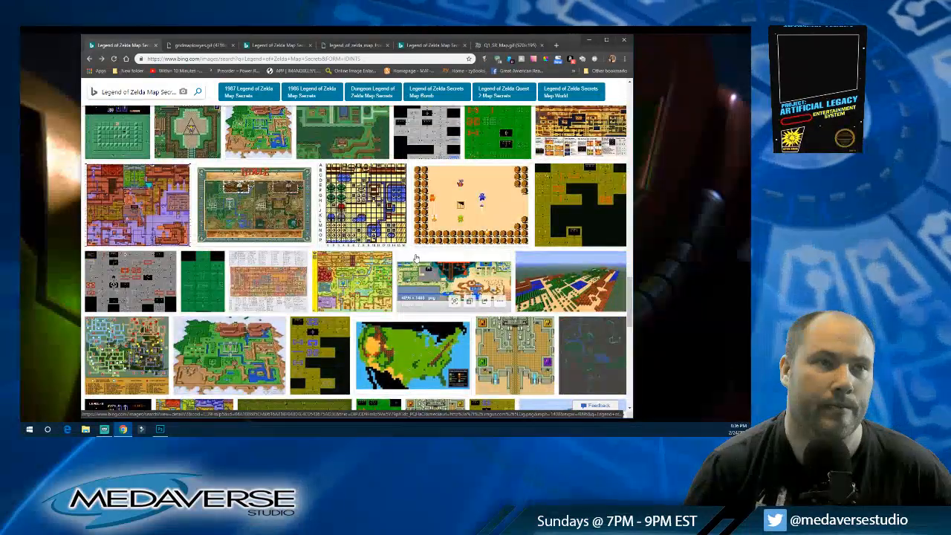
pyautogui.scroll(-1, 417, 257)
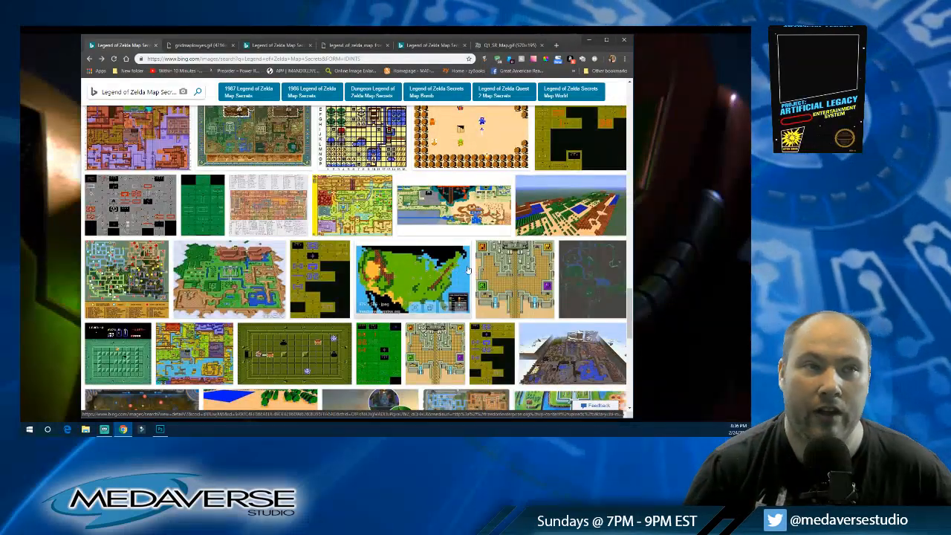
pyautogui.scroll(-1, 461, 273)
pyautogui.scroll(-2, 467, 267)
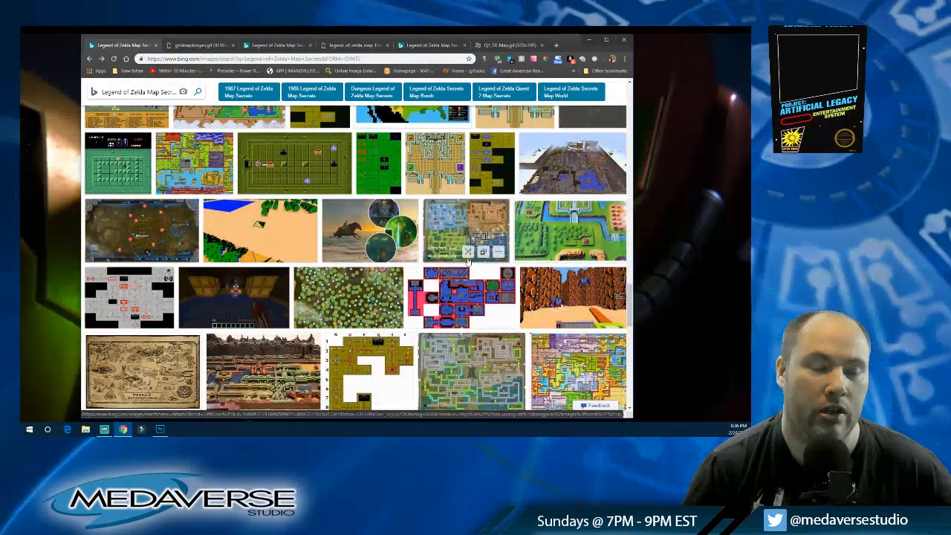
pyautogui.scroll(-2, 468, 257)
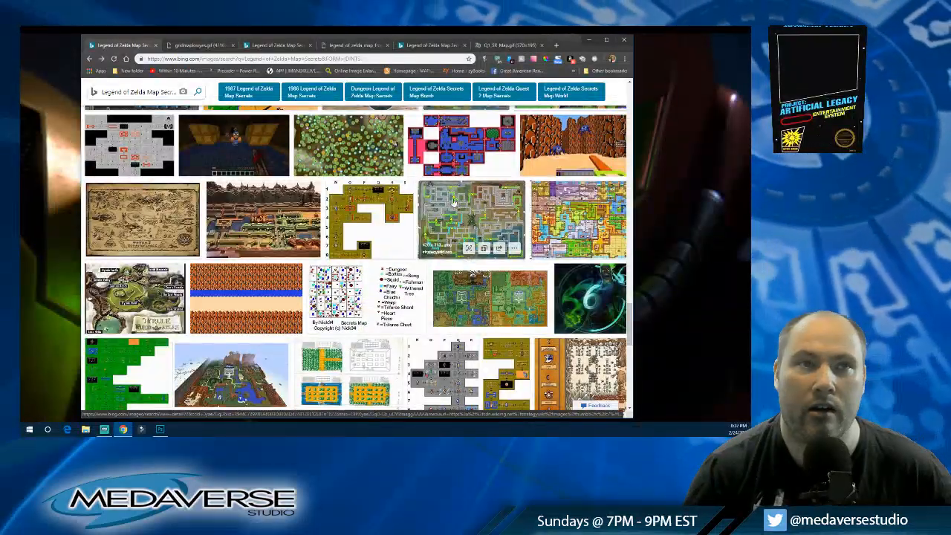
pyautogui.scroll(-3, 154, 238)
pyautogui.scroll(-3, 177, 211)
pyautogui.scroll(20, 176, 210)
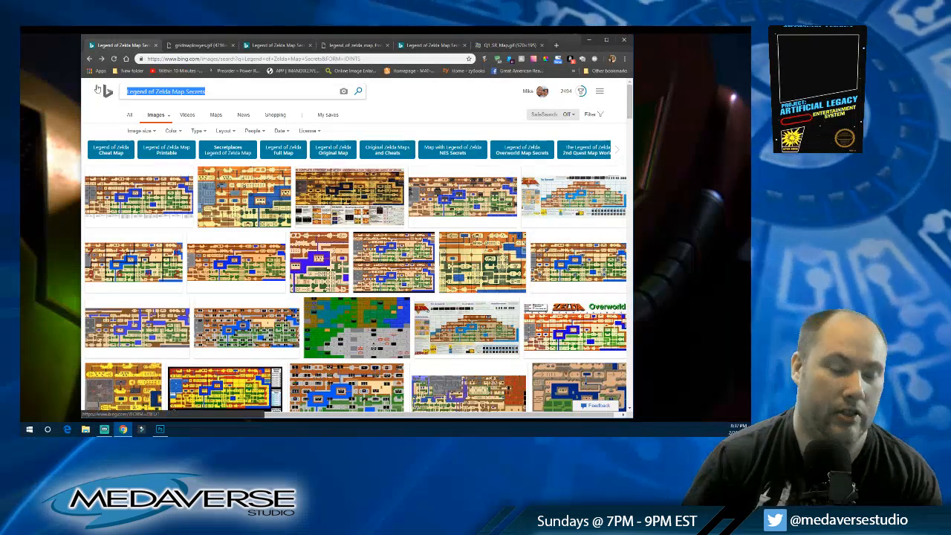
# Step: Search the images for "Final Fantasy 1 Map" and look through the world map results
pyautogui.write('Final Fant')
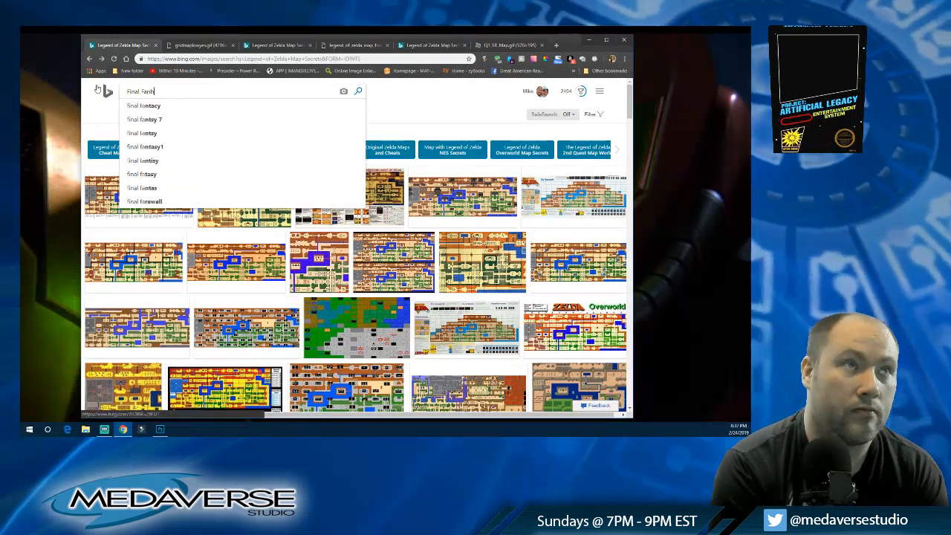
pyautogui.write('as')
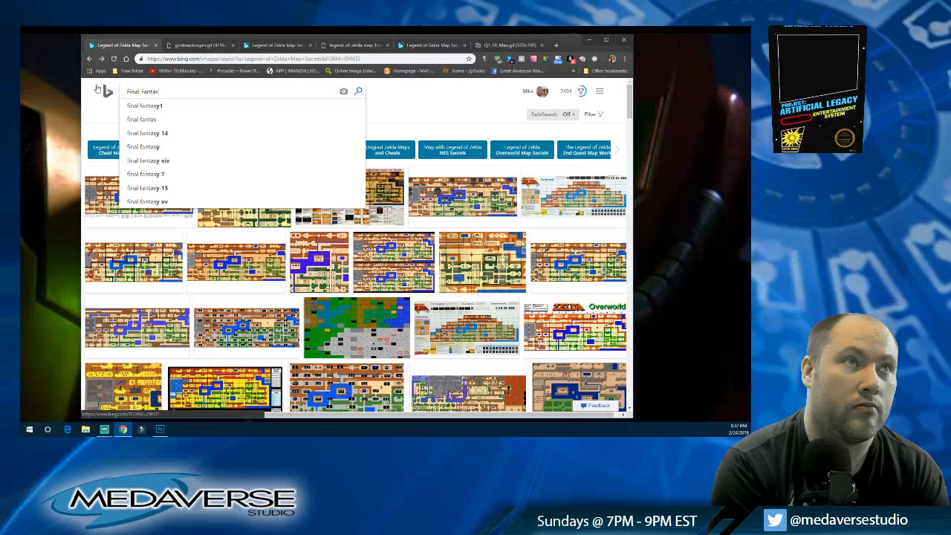
pyautogui.write('y 1 Map')
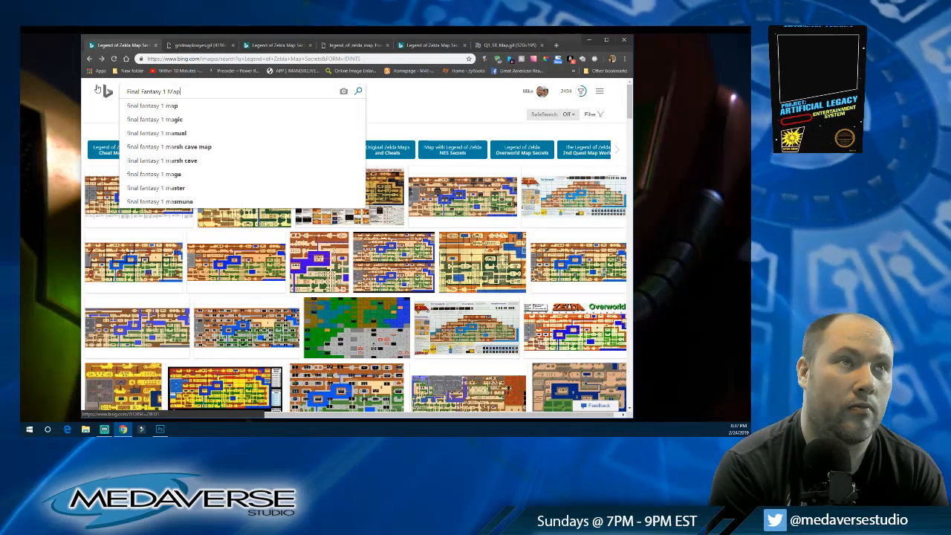
pyautogui.press('Return')
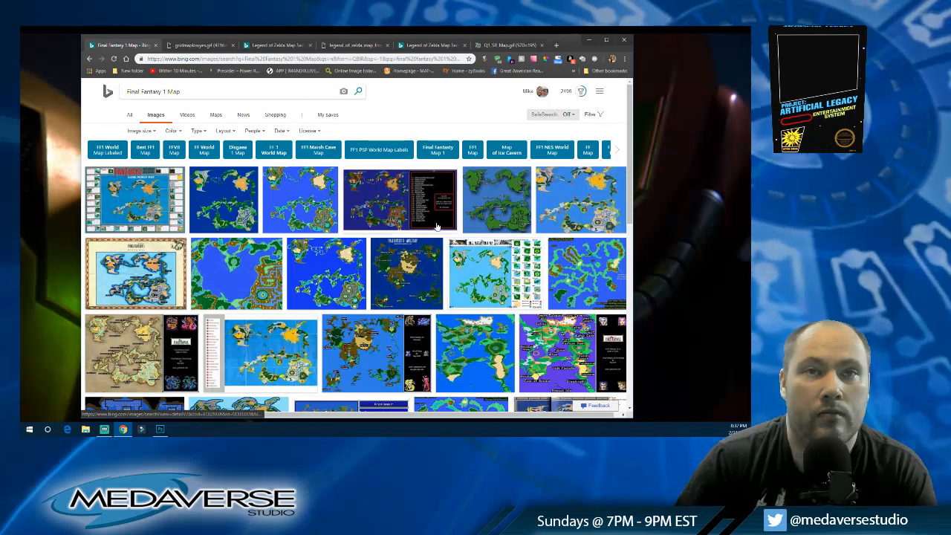
pyautogui.scroll(-2, 476, 253)
pyautogui.scroll(-2, 480, 256)
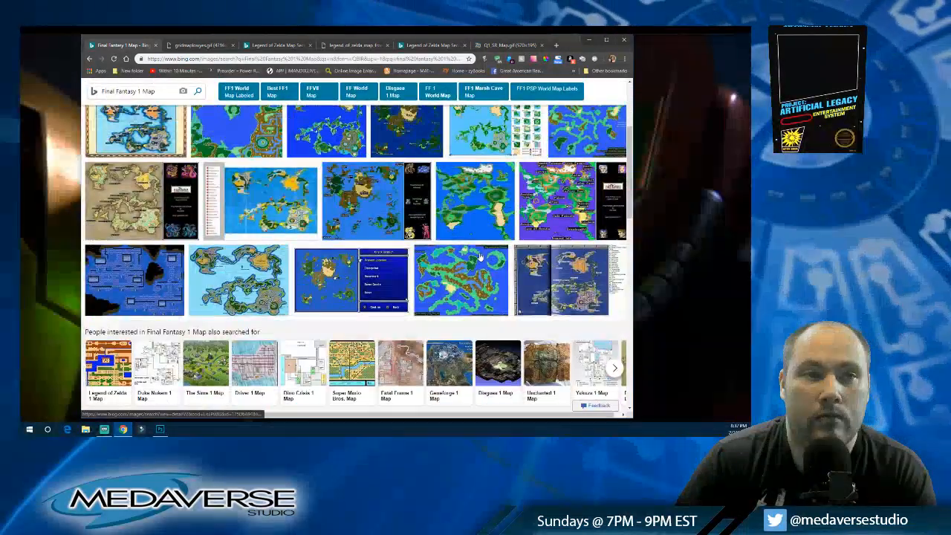
pyautogui.scroll(-5, 170, 279)
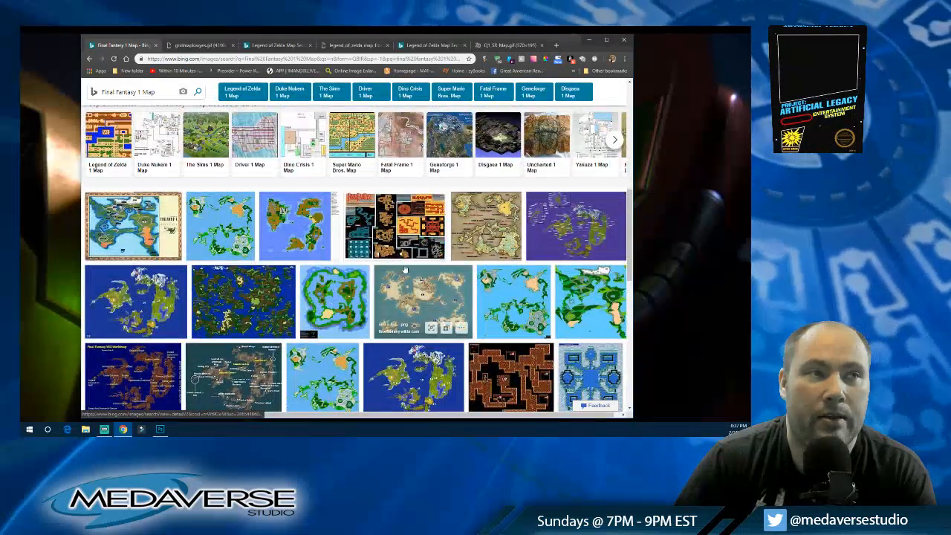
pyautogui.scroll(10, 397, 272)
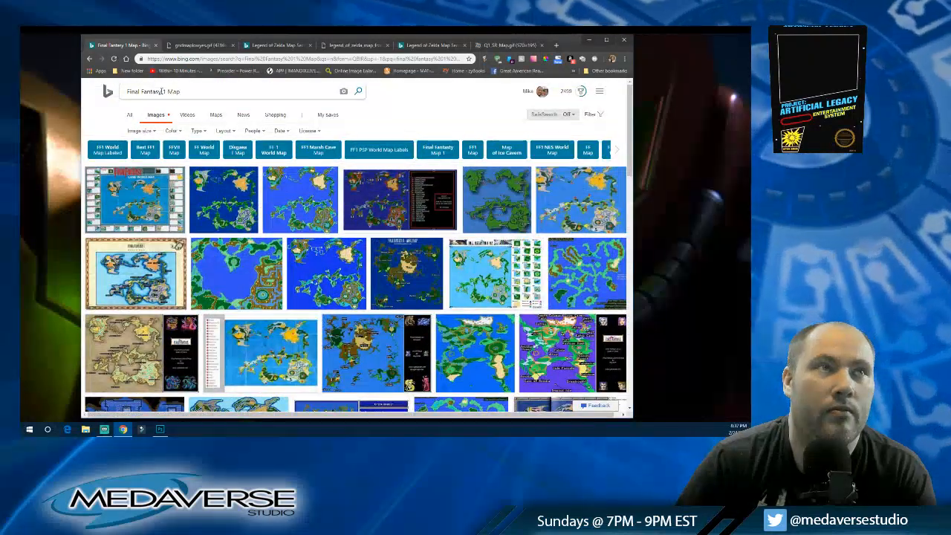
# Step: Change the image search to "Dragon Quest NES Map" and look through the results
pyautogui.moveTo(162, 90); pyautogui.dragTo(108, 91)
pyautogui.write('Dra')
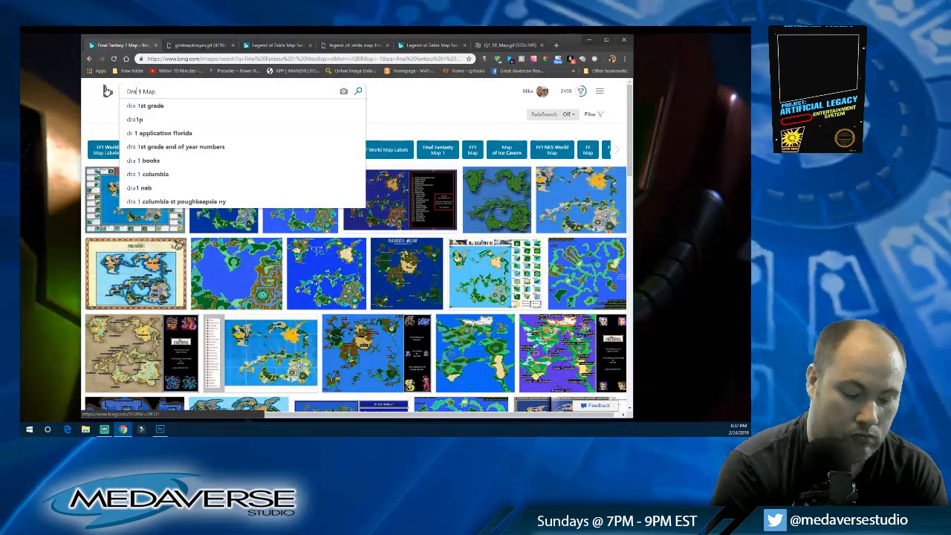
pyautogui.write('gon Quest')
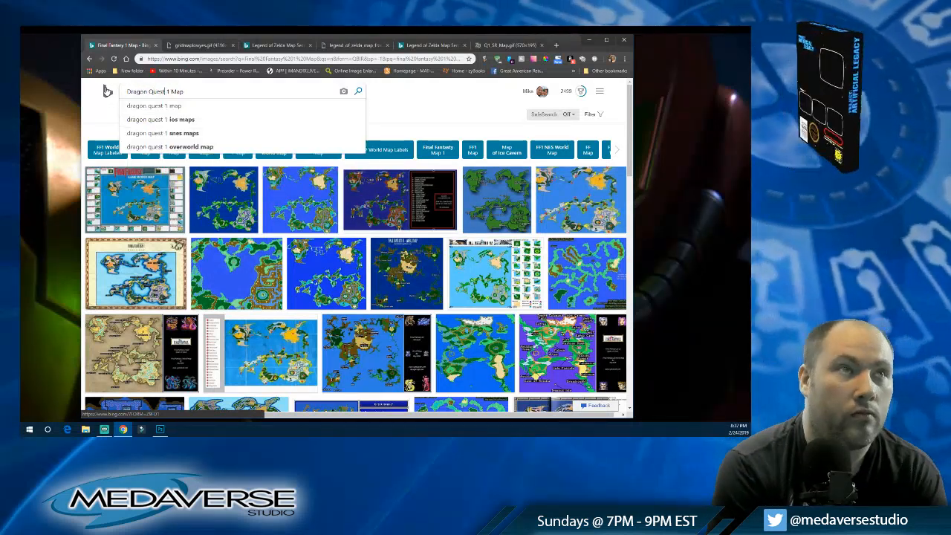
pyautogui.press('Delete')
pyautogui.press('Delete')
pyautogui.write('NES')
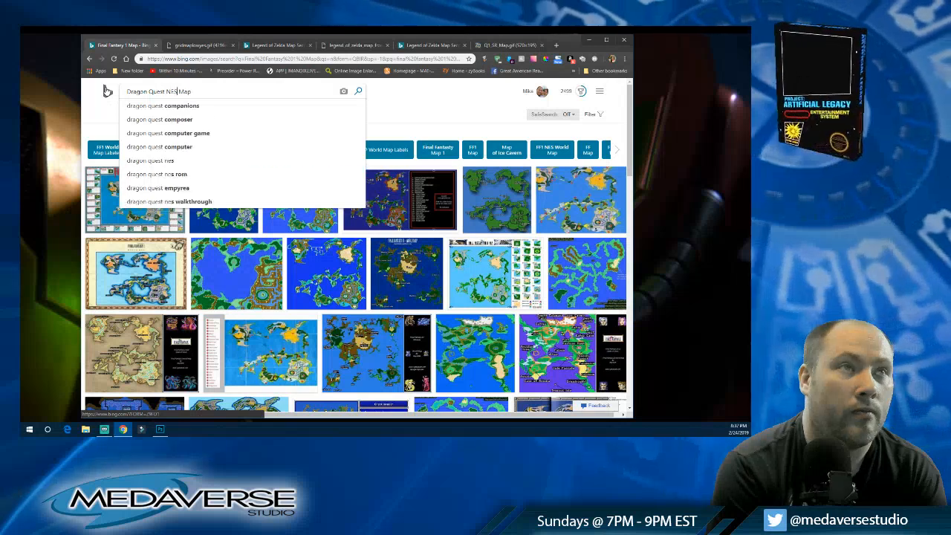
pyautogui.press('Return')
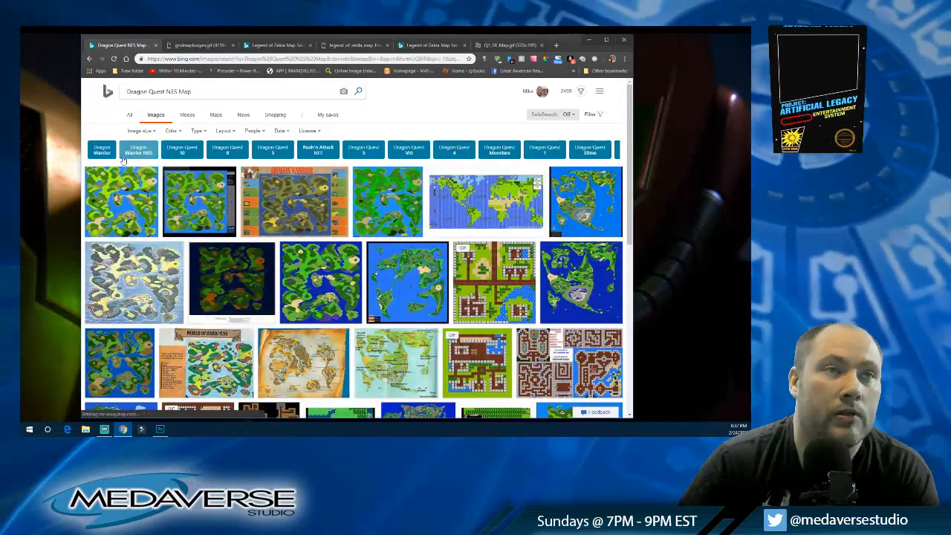
pyautogui.scroll(-3, 314, 212)
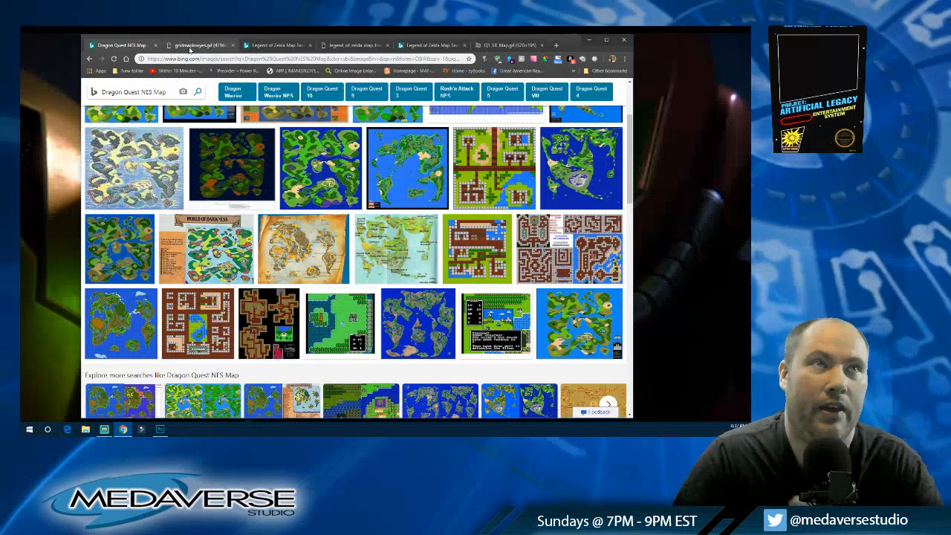
# Step: View the gridded Zelda overworld map, switch to map.psd in Photoshop, and hide the black layer beneath the corridors
pyautogui.click(217, 46)
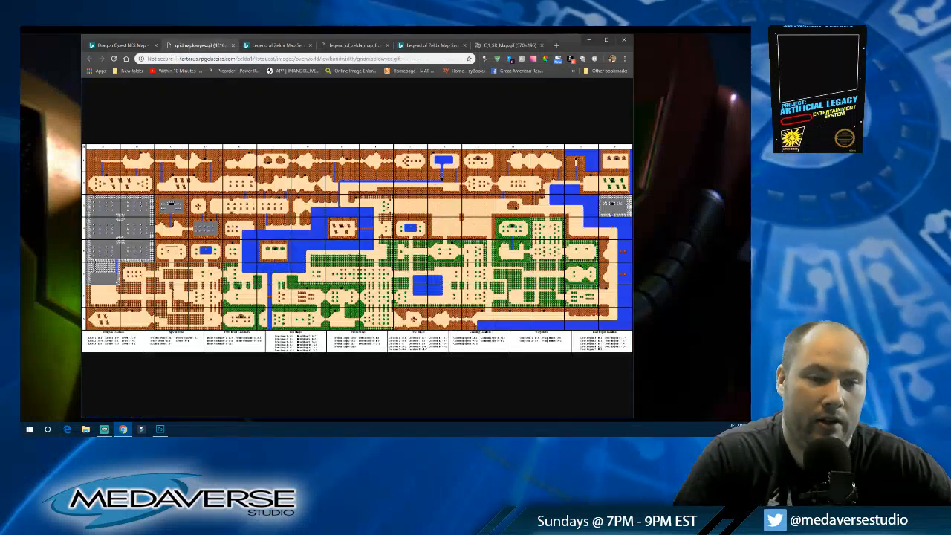
pyautogui.click(160, 428)
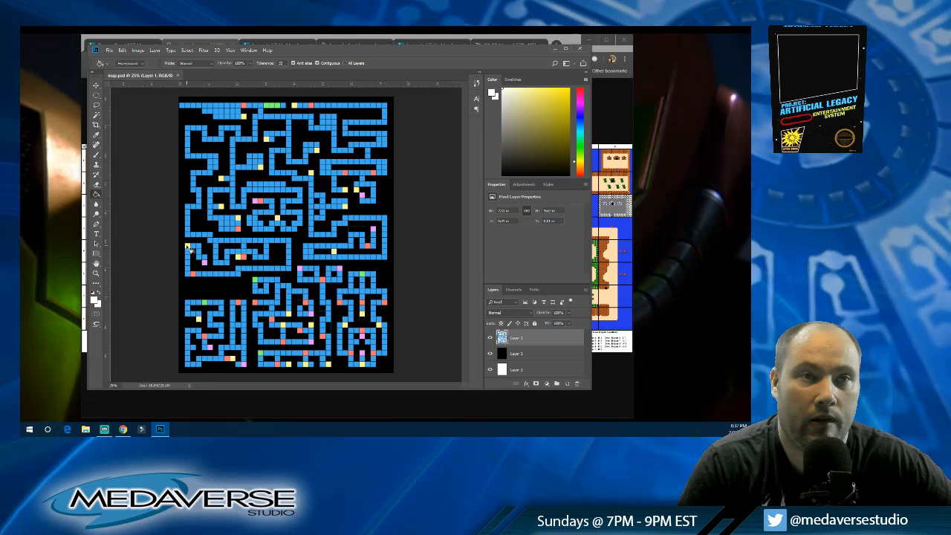
pyautogui.click(489, 338)
pyautogui.click(490, 338)
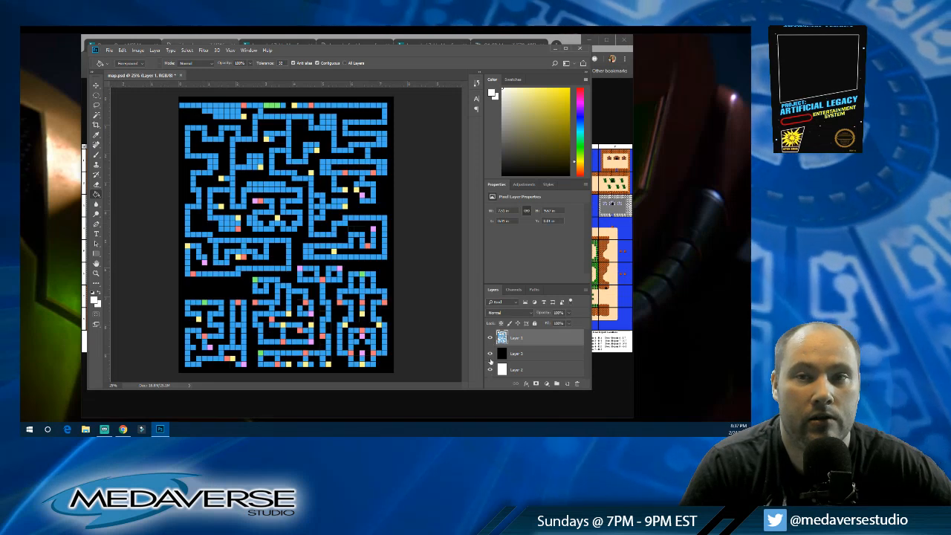
pyautogui.click(490, 354)
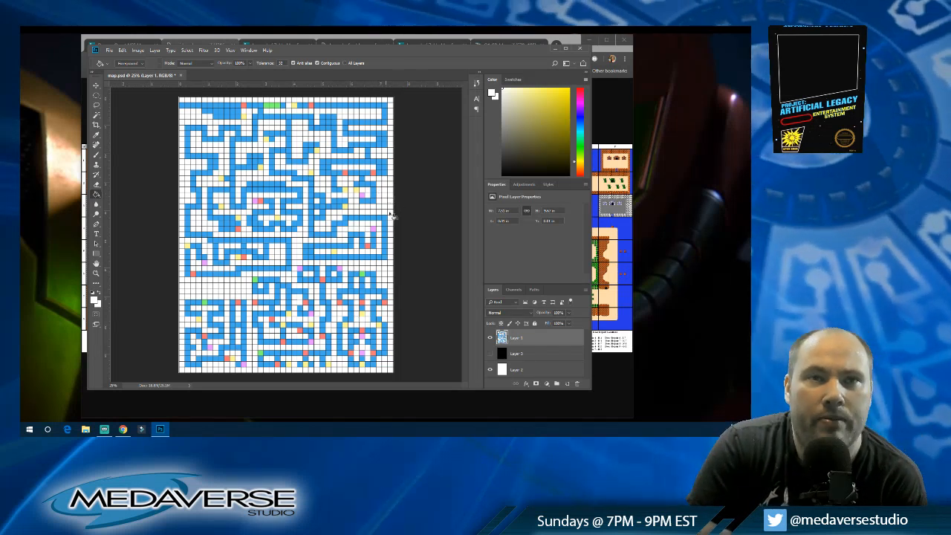
# Step: Return to Chrome and close all the Legend of Zelda reference pages, keeping only the Dragon Quest image results
pyautogui.click(219, 43)
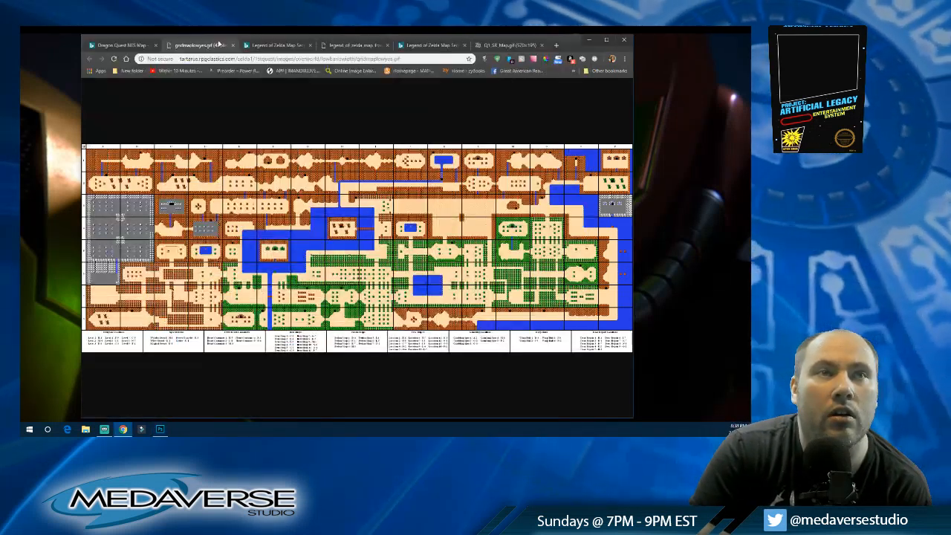
pyautogui.click(232, 45)
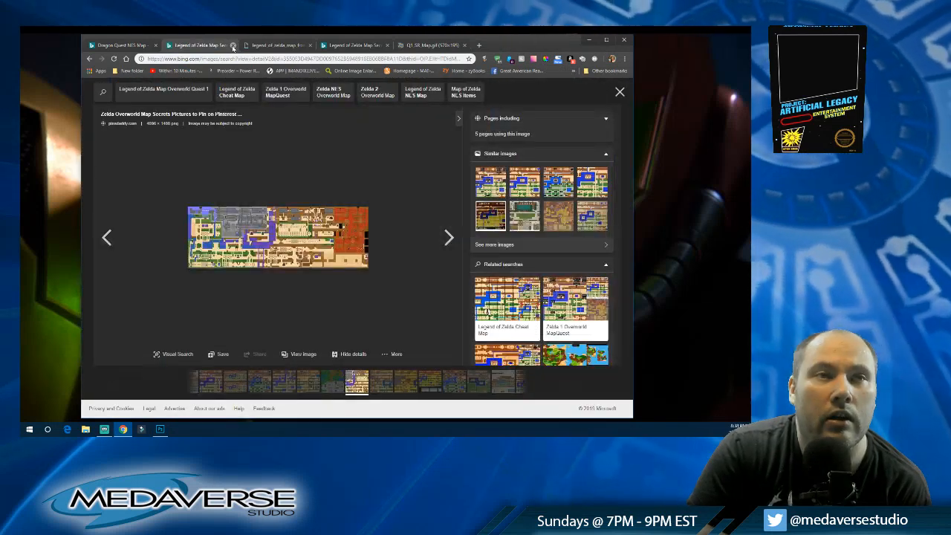
pyautogui.click(233, 45)
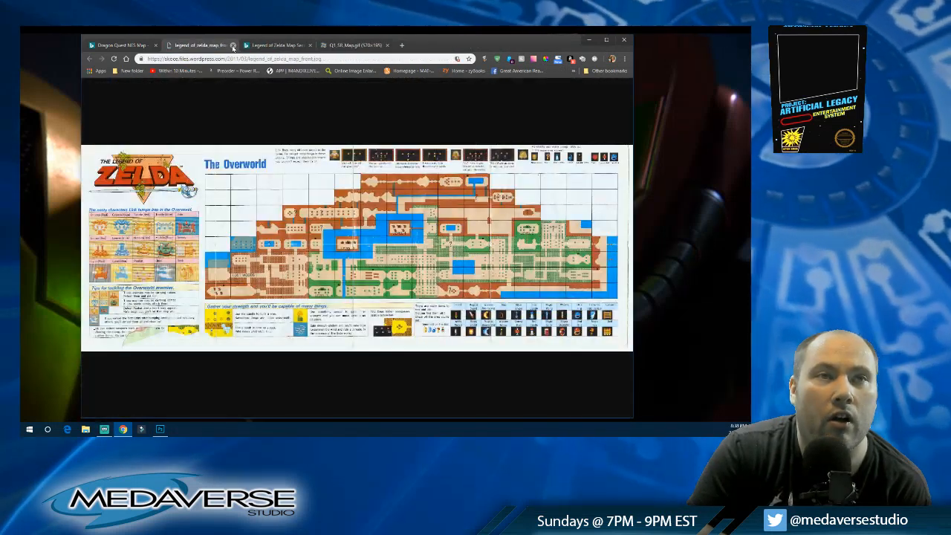
pyautogui.click(233, 45)
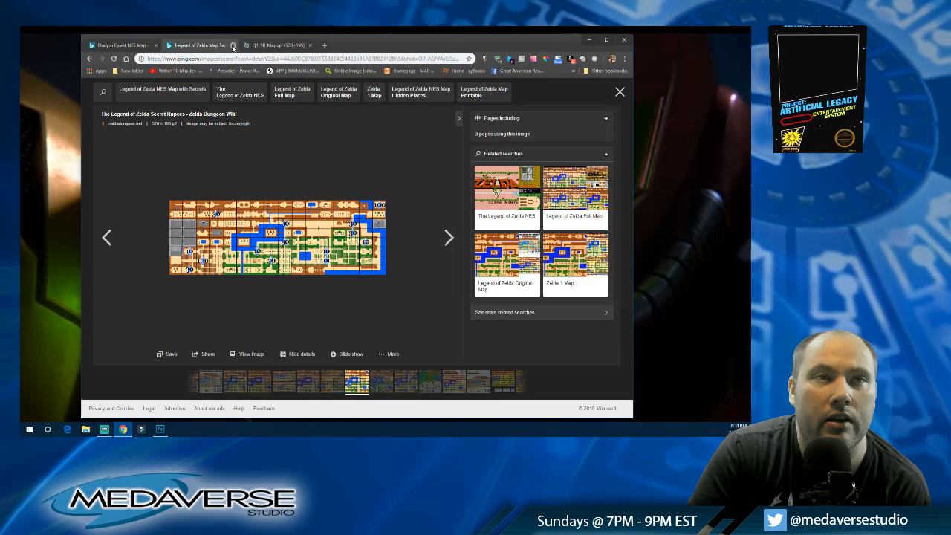
pyautogui.click(233, 45)
pyautogui.click(233, 46)
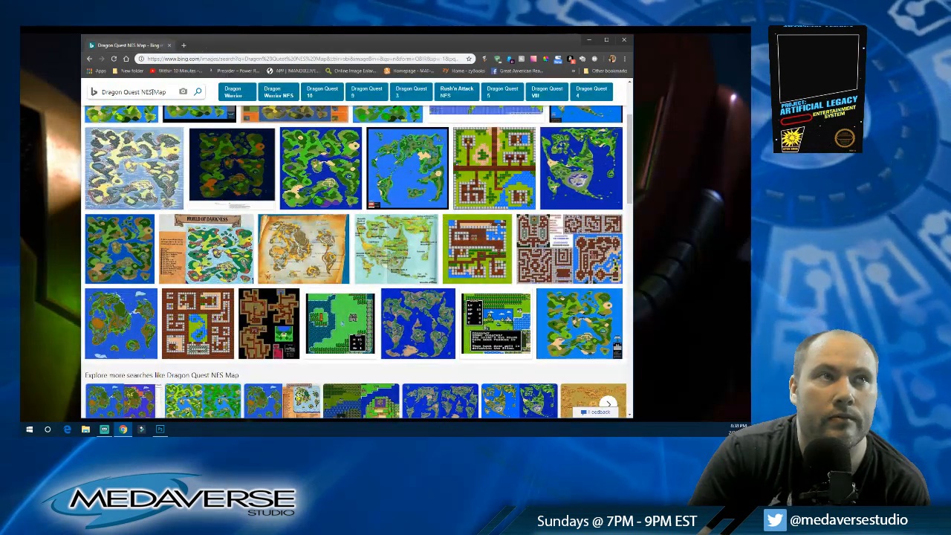
# Step: Change the image search to "Ninja Gaiden NES Map"
pyautogui.moveTo(141, 91); pyautogui.dragTo(66, 95)
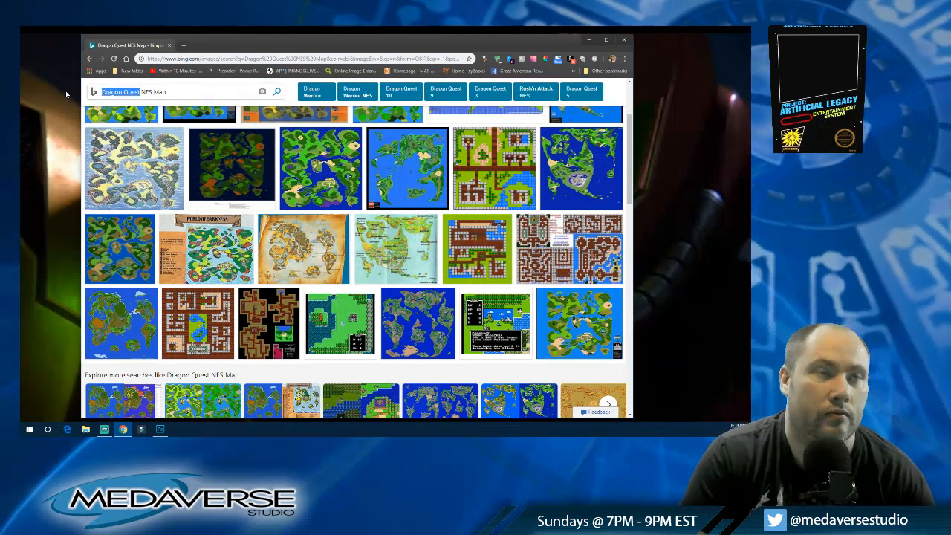
pyautogui.write('Ninja Gaiden')
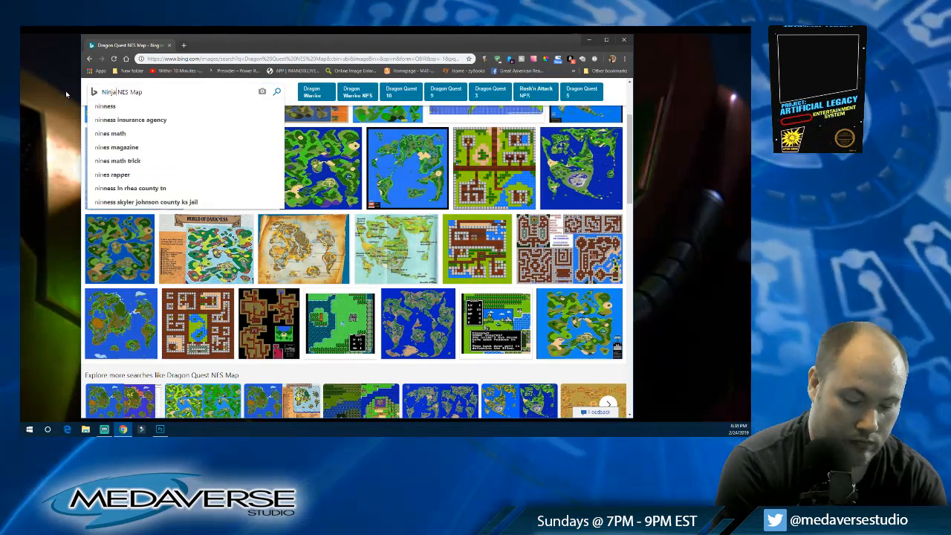
pyautogui.press('Return')
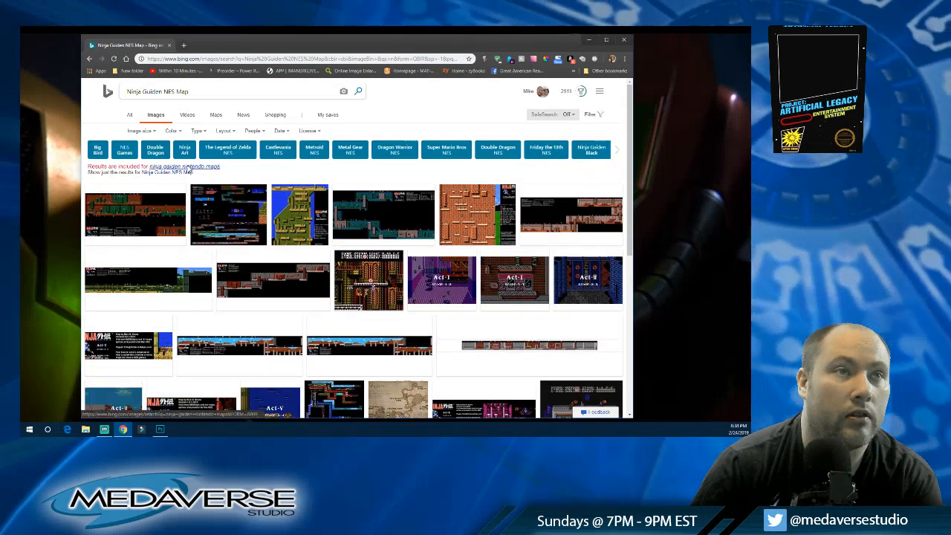
# Step: View the poster of all Ninja Gaiden stage maps at full size and return to the "ninja gaiden nintendo maps" image results
pyautogui.click(190, 168)
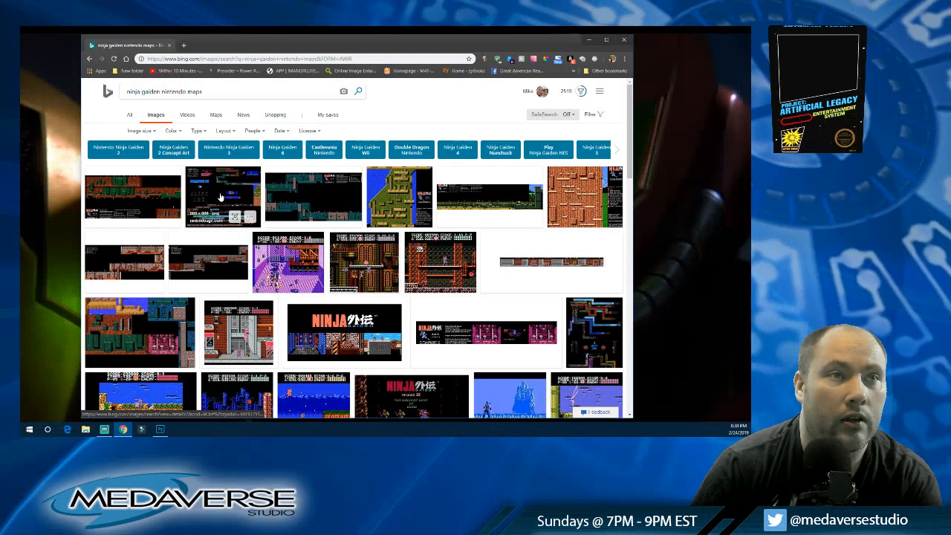
pyautogui.click(220, 197)
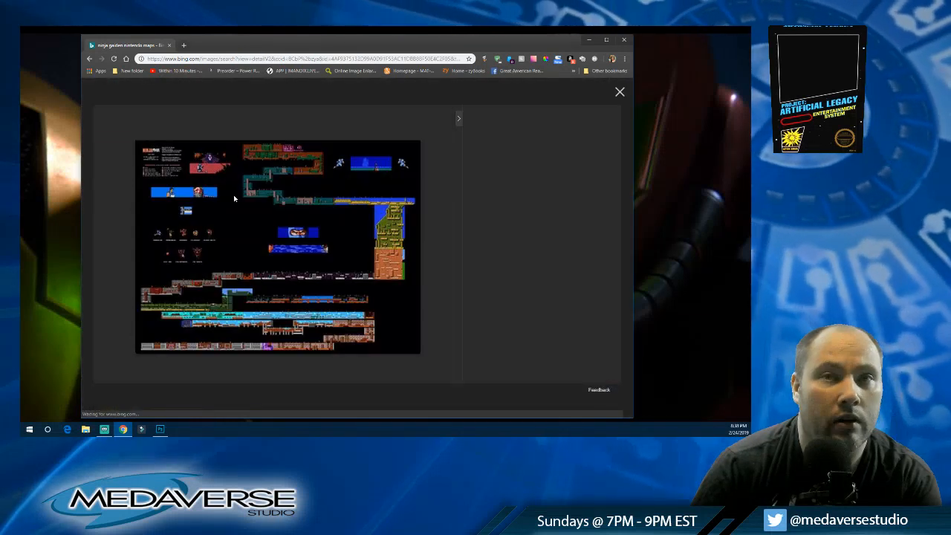
pyautogui.click(280, 235)
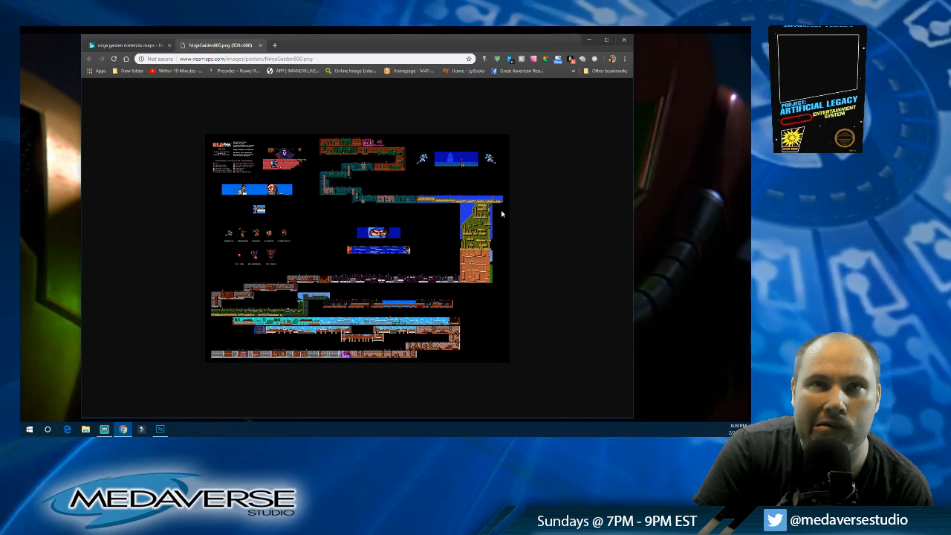
pyautogui.click(261, 45)
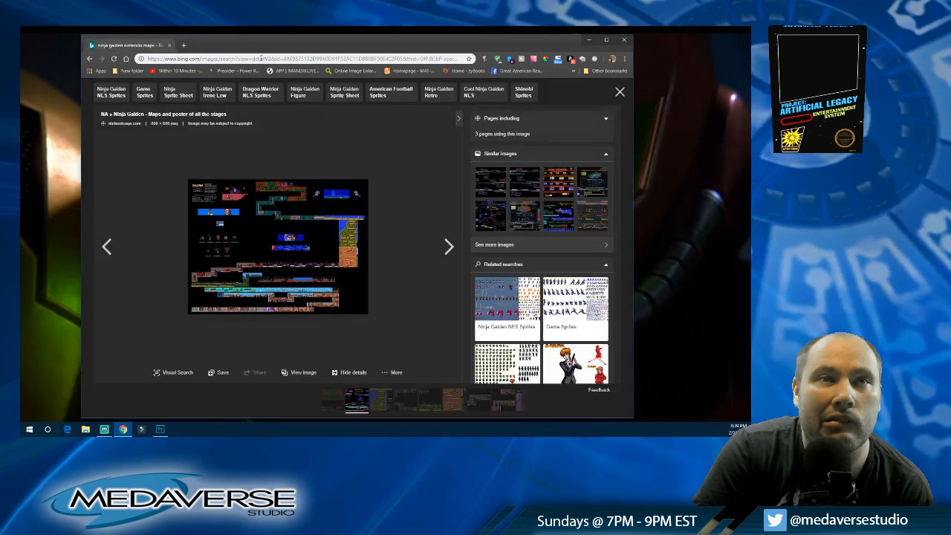
pyautogui.click(90, 60)
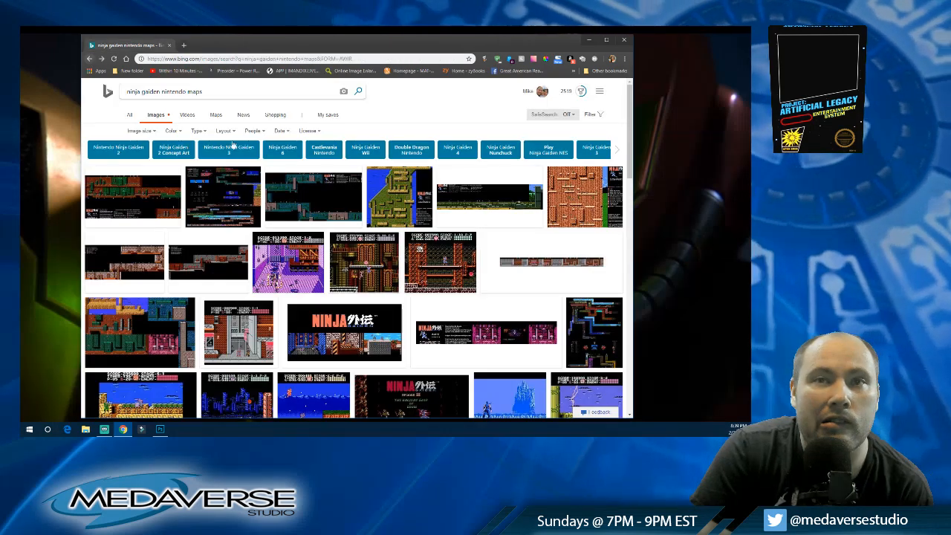
# Step: Look through the "ninja gaiden nintendo maps" image results for further map references
pyautogui.scroll(-3, 380, 179)
pyautogui.scroll(-3, 379, 179)
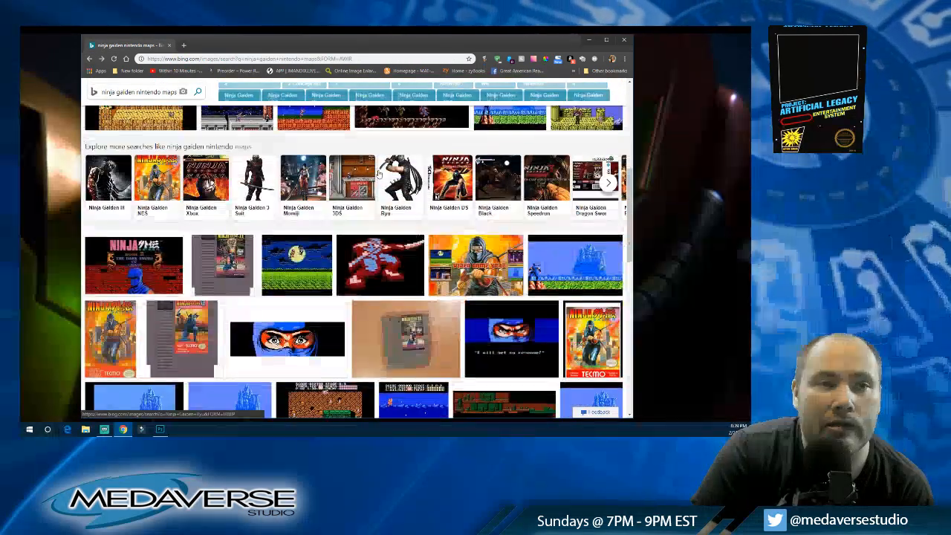
pyautogui.scroll(-6, 378, 168)
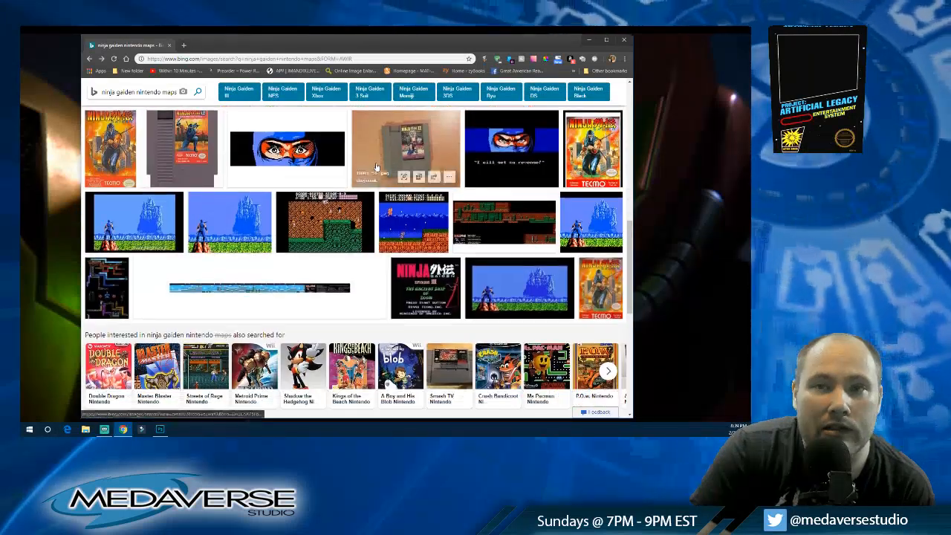
pyautogui.scroll(-3, 379, 166)
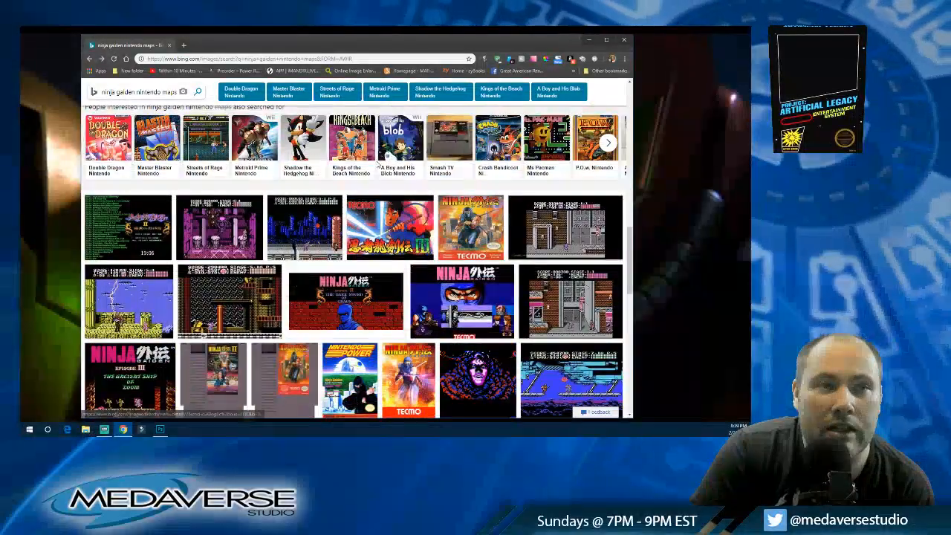
pyautogui.scroll(-3, 399, 152)
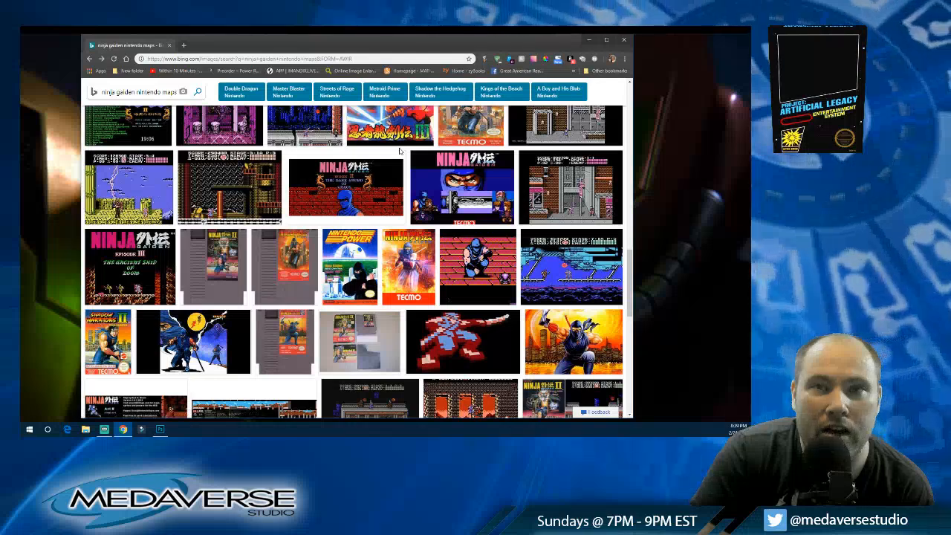
pyautogui.scroll(-3, 399, 152)
pyautogui.scroll(-2, 399, 152)
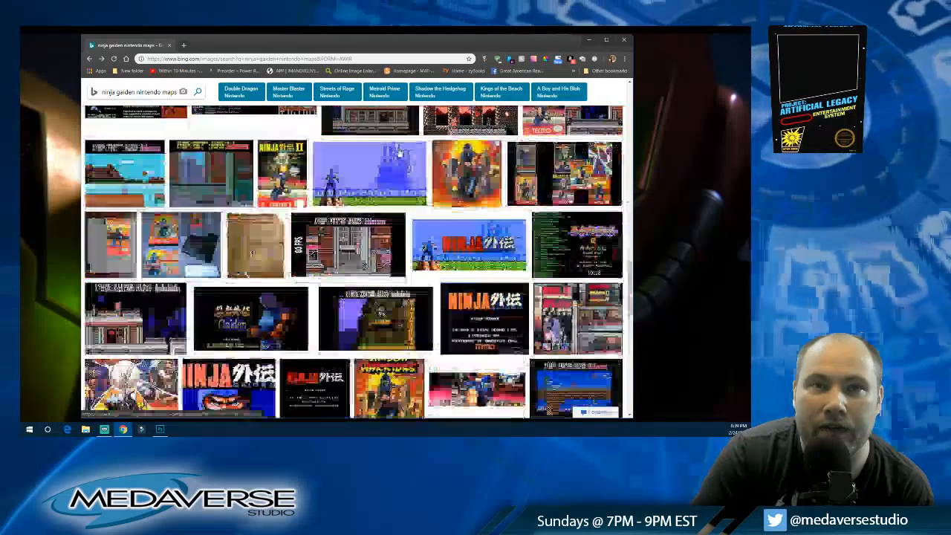
pyautogui.scroll(4, 201, 136)
pyautogui.scroll(15, 201, 136)
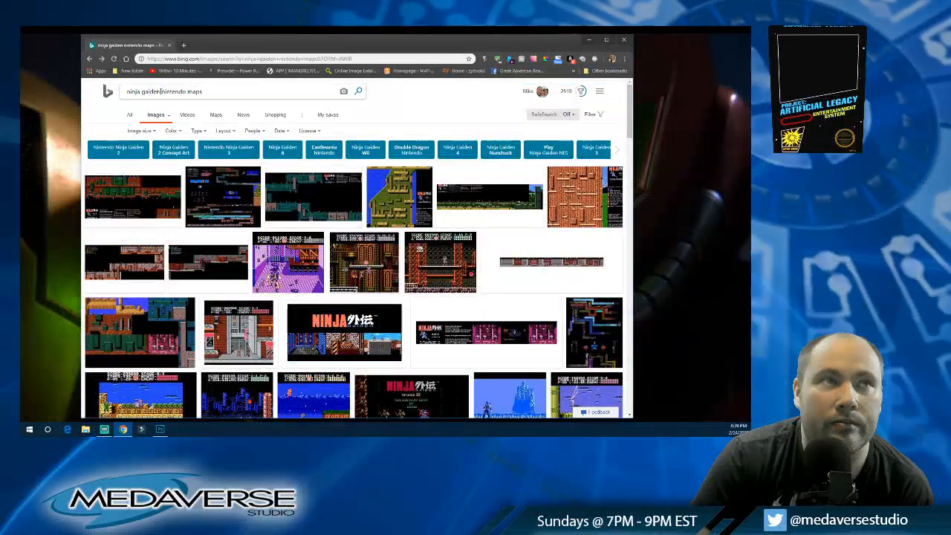
# Step: Close the browser, return to map.psd in Photoshop, and show the black layer beneath the corridors
pyautogui.moveTo(161, 91); pyautogui.dragTo(95, 92)
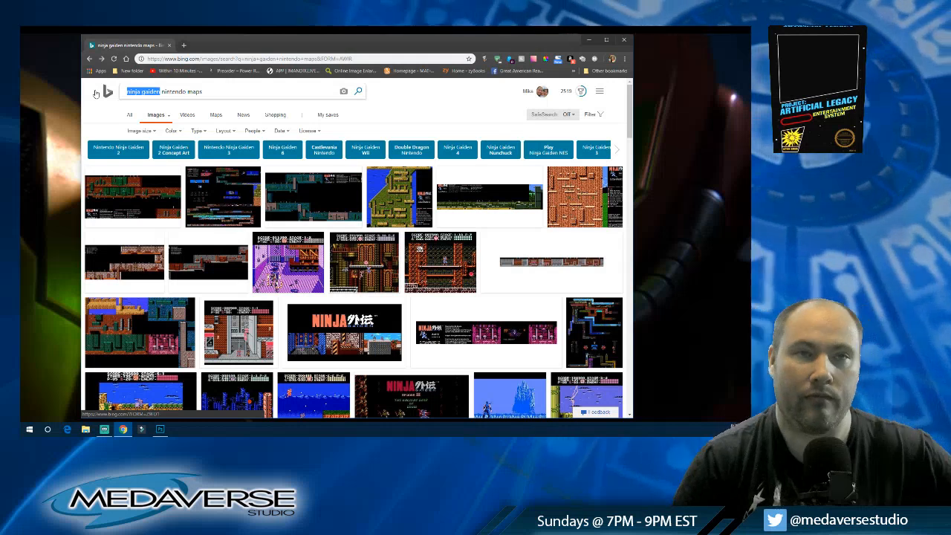
pyautogui.click(626, 40)
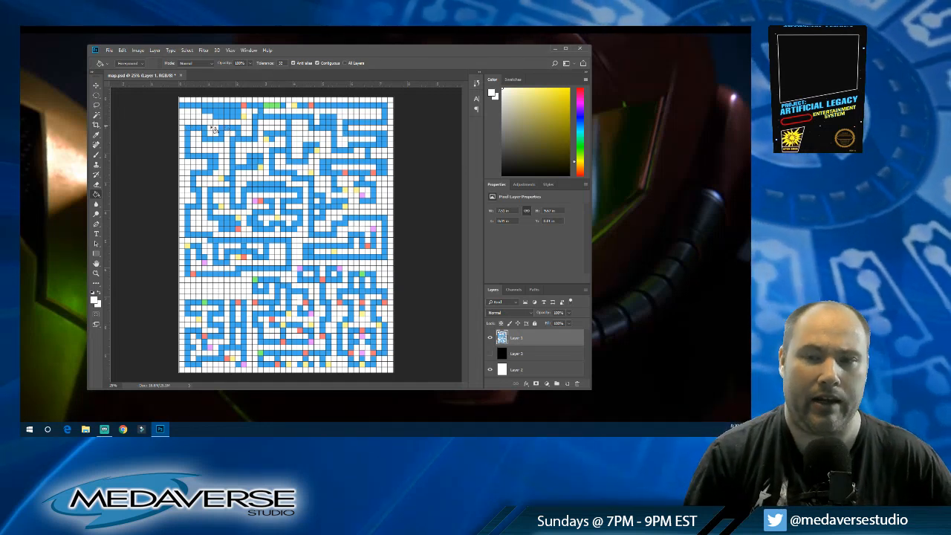
pyautogui.click(489, 353)
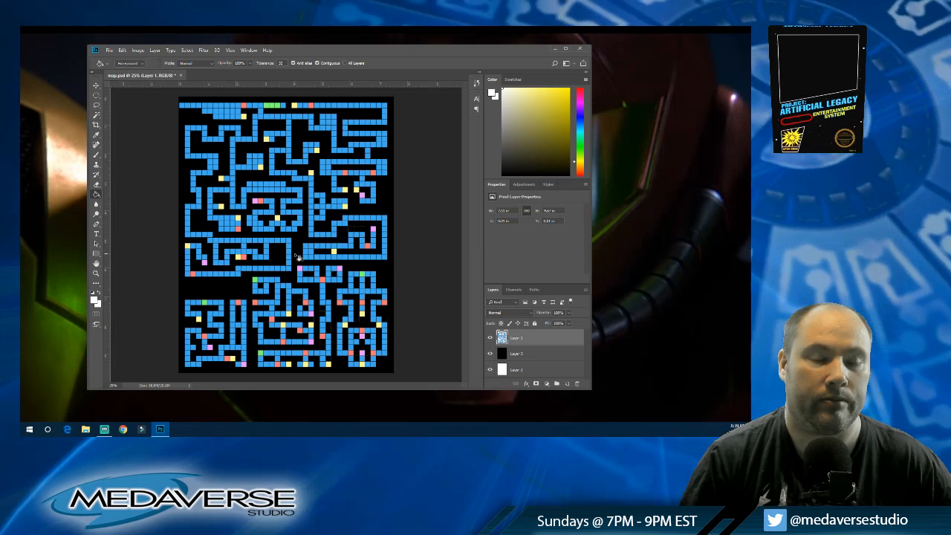
pyautogui.click(491, 356)
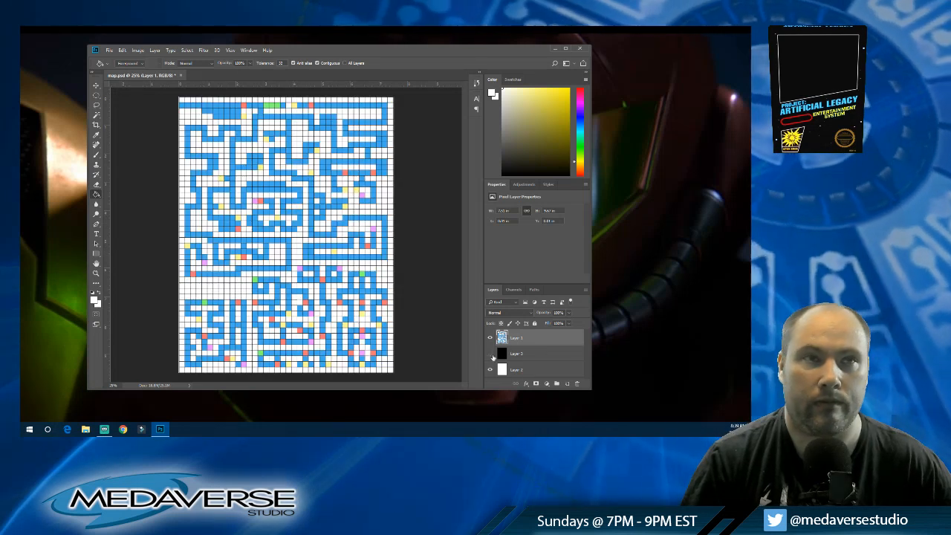
pyautogui.click(491, 356)
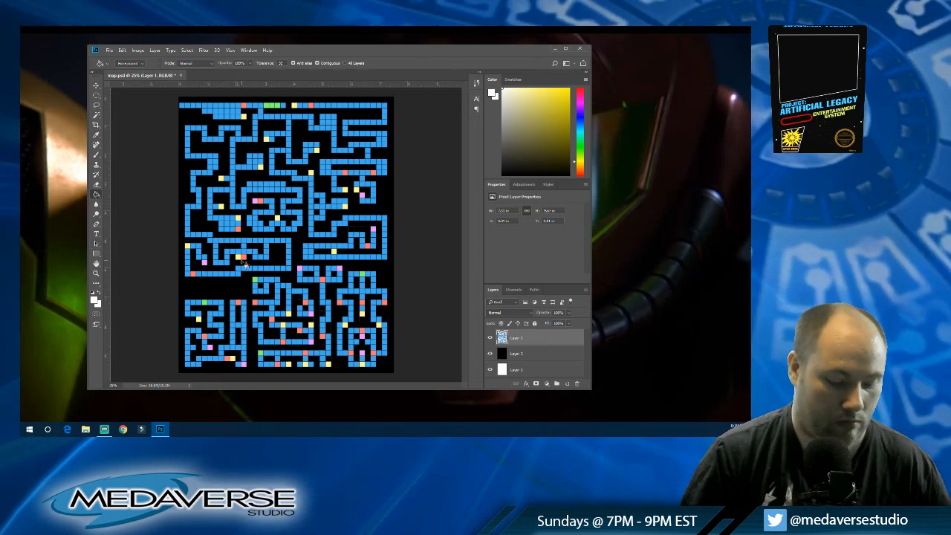
# Step: Bridge the gap between the two long mid-map corridors with blue, and color cells beside the left blue room pink and red
pyautogui.keyDown('alt'); pyautogui.click(293, 249); pyautogui.keyUp('alt')
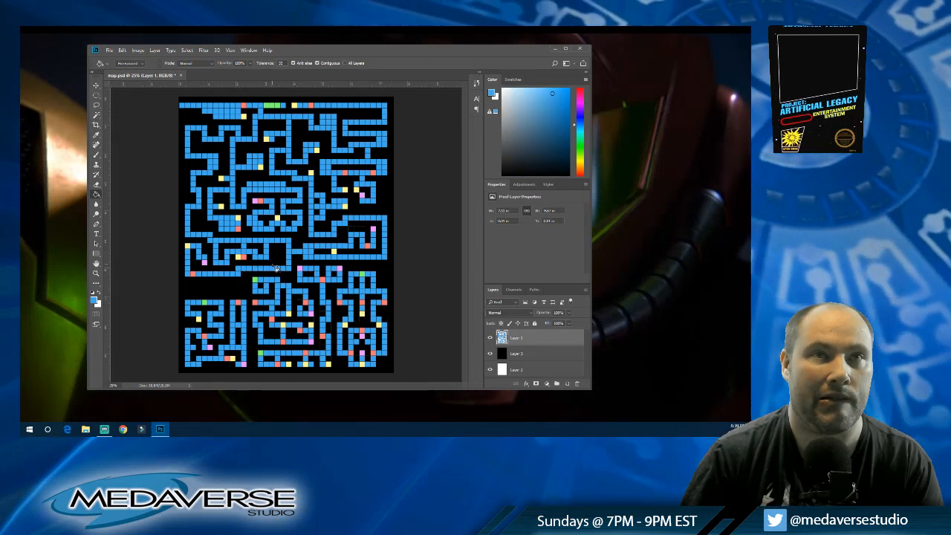
pyautogui.keyDown('alt'); pyautogui.click(206, 263); pyautogui.keyUp('alt')
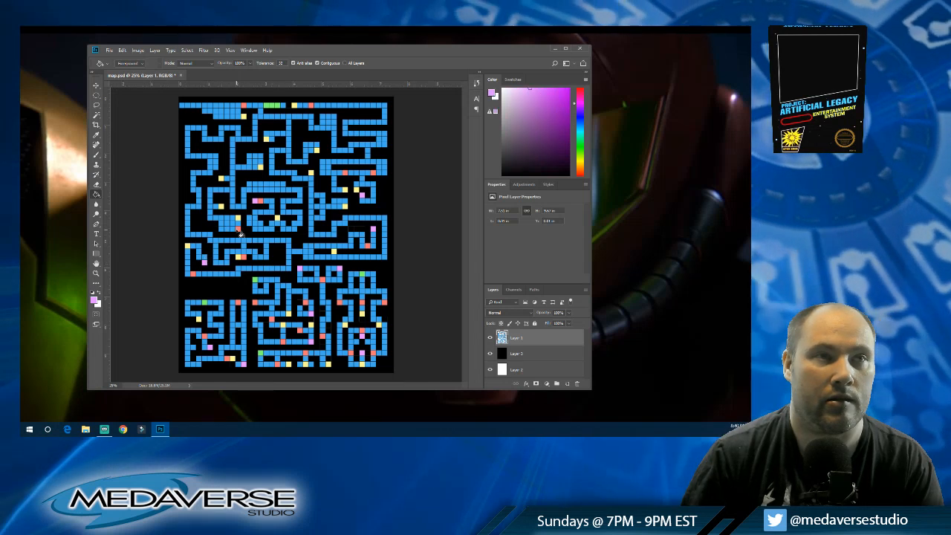
pyautogui.keyDown('alt'); pyautogui.click(243, 257); pyautogui.keyUp('alt')
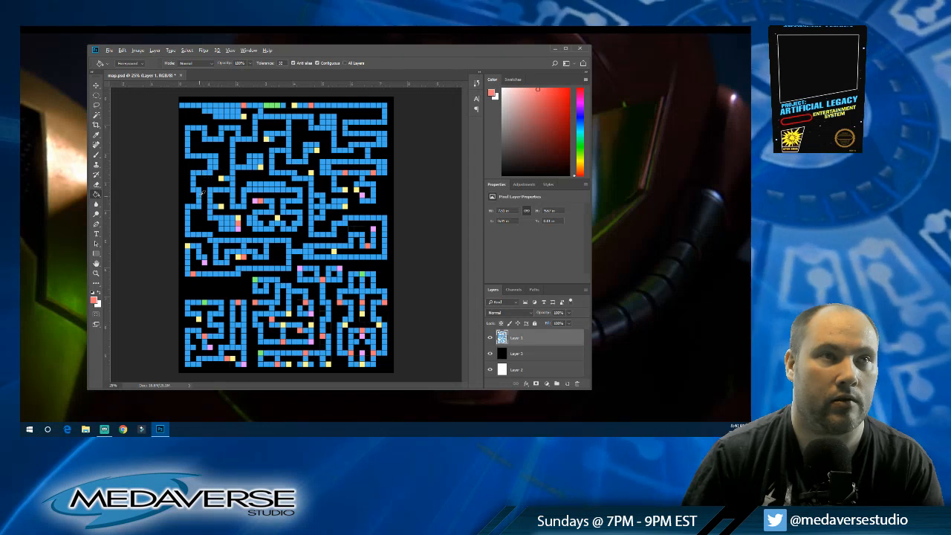
# Step: Try to break the corridor near the map's left edge with black cells and cap the lower part's end with a green cell
pyautogui.keyDown('alt'); pyautogui.click(206, 195); pyautogui.keyUp('alt')
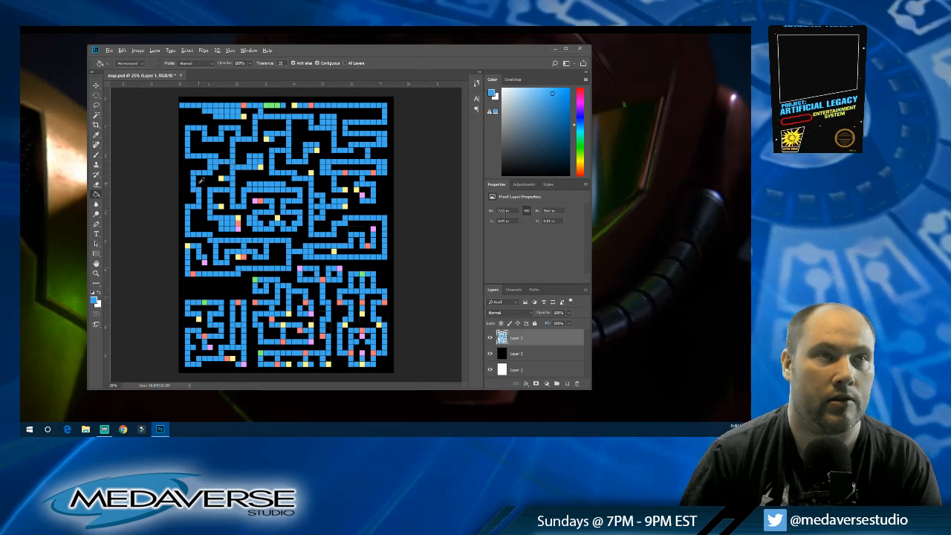
pyautogui.keyDown('alt'); pyautogui.click(195, 185); pyautogui.keyUp('alt')
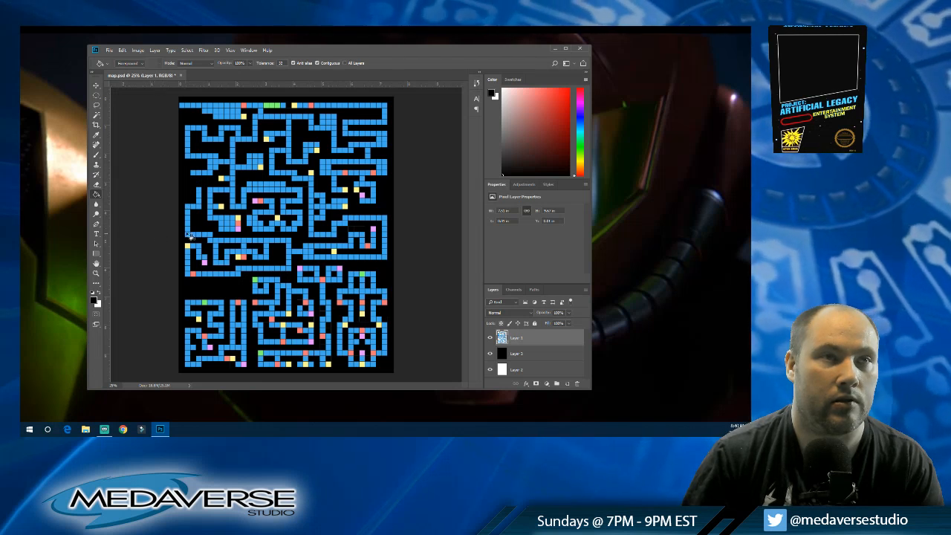
pyautogui.keyDown('alt'); pyautogui.click(271, 103); pyautogui.keyUp('alt')
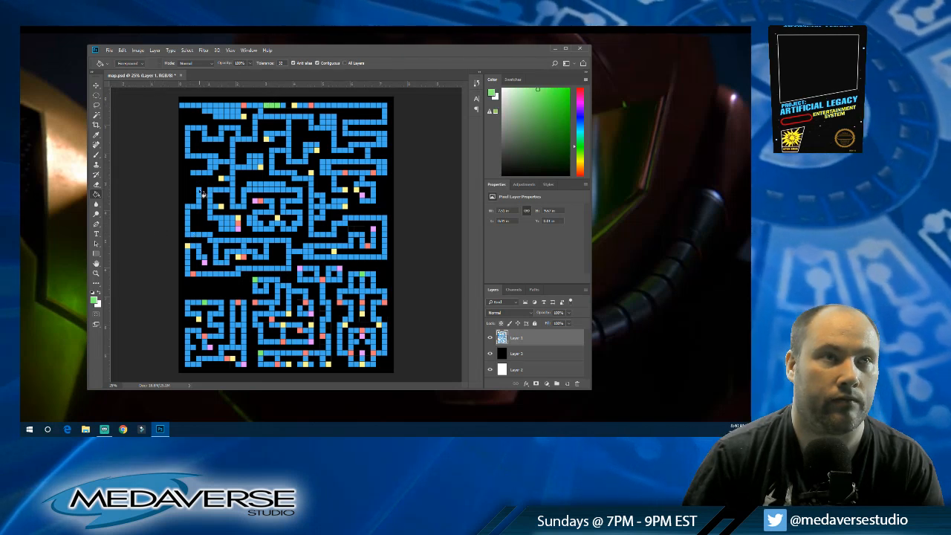
pyautogui.click(199, 191)
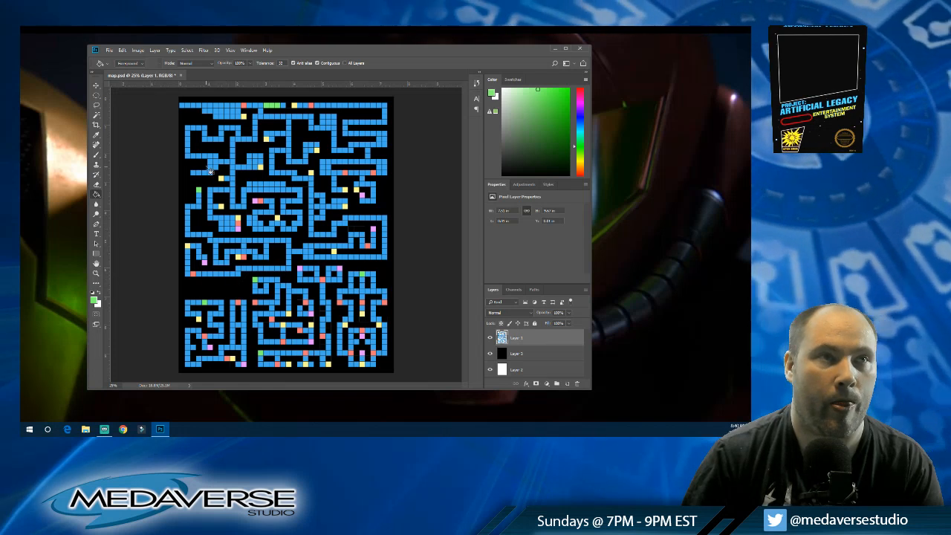
# Step: Try to route blue corridor cells around the new green cell near the left edge, and undo the last fills
pyautogui.keyDown('alt'); pyautogui.click(197, 201); pyautogui.keyUp('alt')
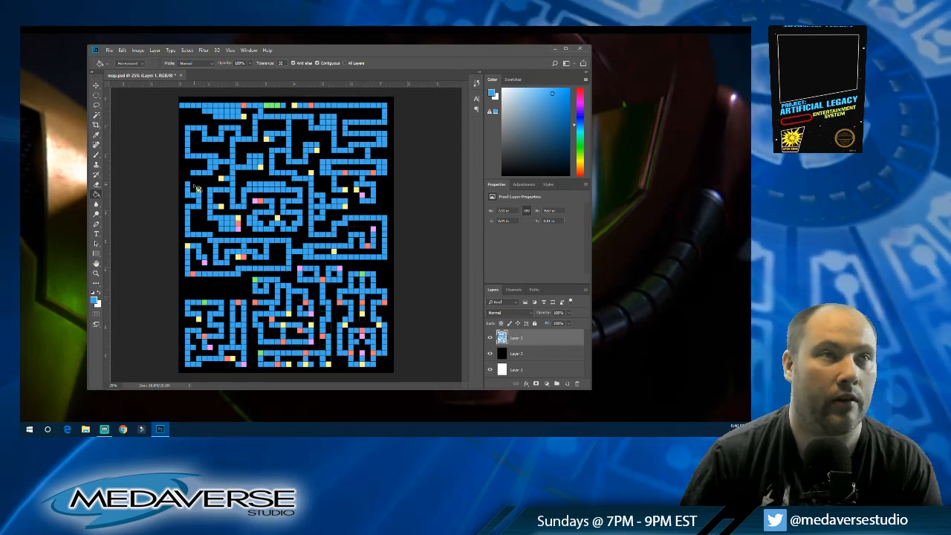
pyautogui.click(197, 188)
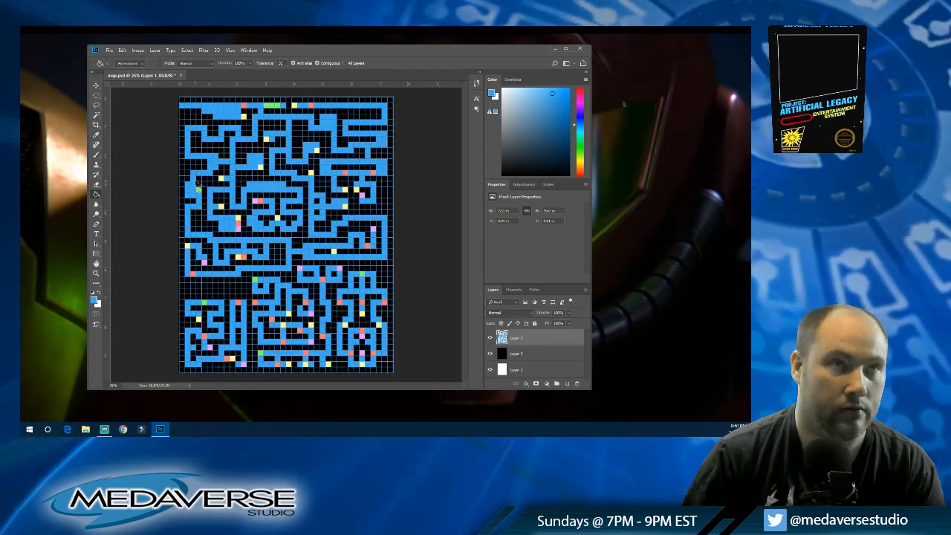
pyautogui.hotkey('ctrl', 'z')
pyautogui.click(196, 187)
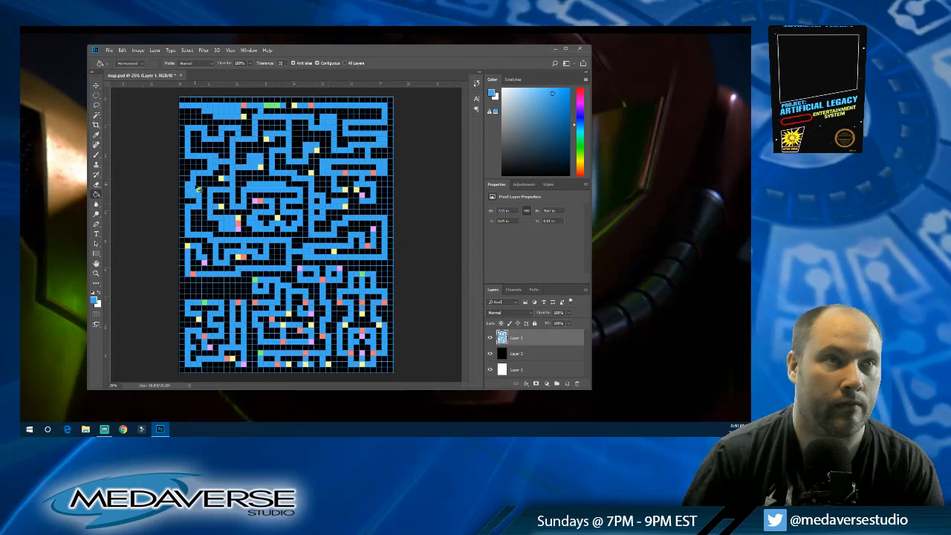
pyautogui.hotkey('ctrl', 'z')
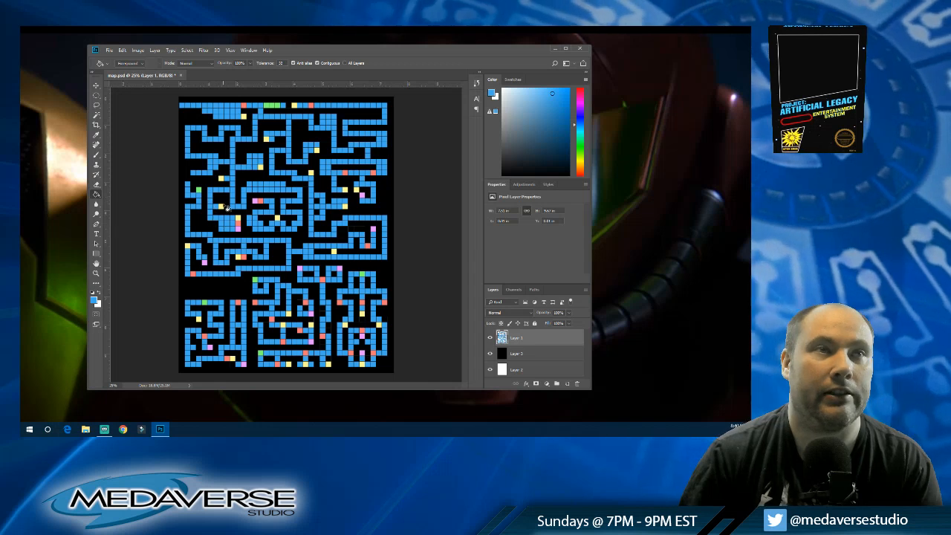
# Step: Hide the black layer, try white fills on the blacked-out corridor cells, and undo back to the unbroken left corridor
pyautogui.click(490, 355)
pyautogui.keyDown('alt'); pyautogui.click(203, 180); pyautogui.keyUp('alt')
pyautogui.click(194, 186)
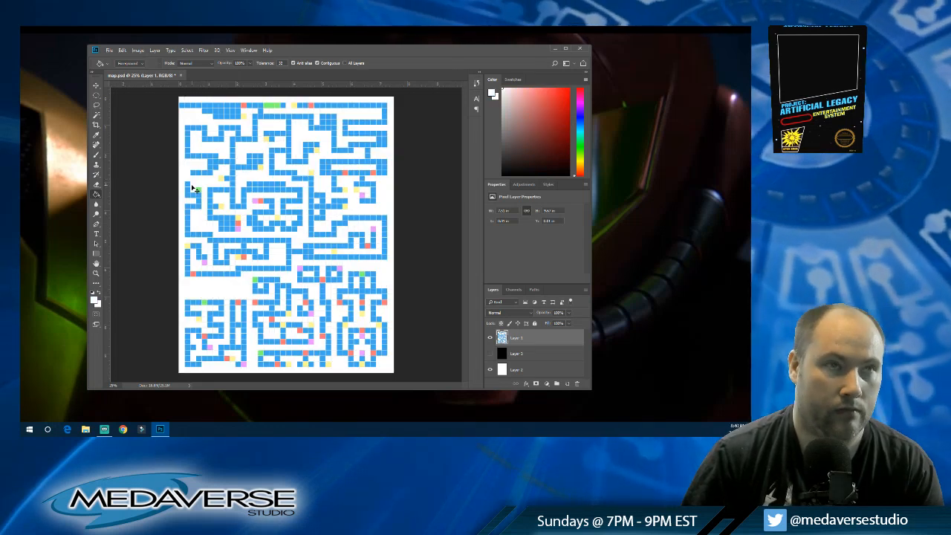
pyautogui.click(193, 188)
pyautogui.hotkey('ctrl', 'z')
pyautogui.hotkey('ctrl', 'z')
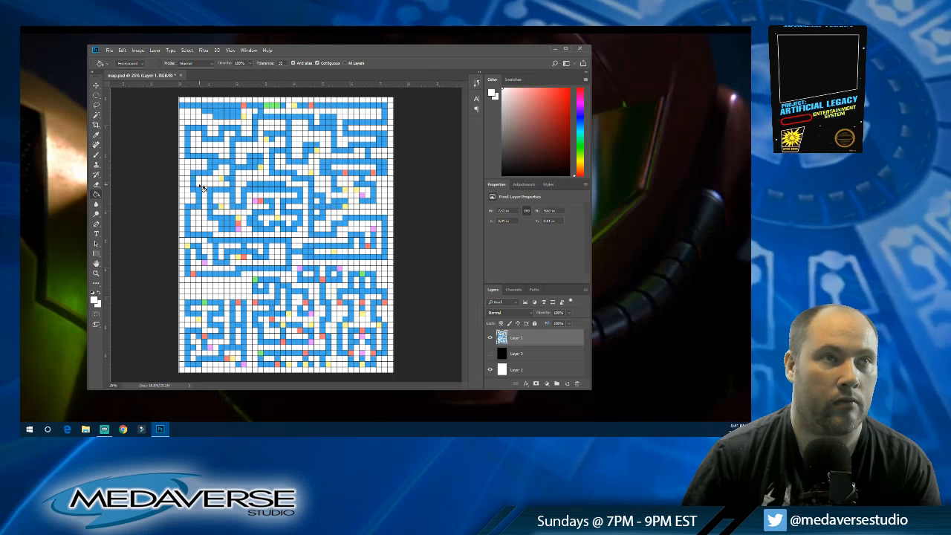
# Step: Fill the cells linking the upper and lower left-edge corridors with white, and cap the lower corridor's end with green
pyautogui.click(193, 185)
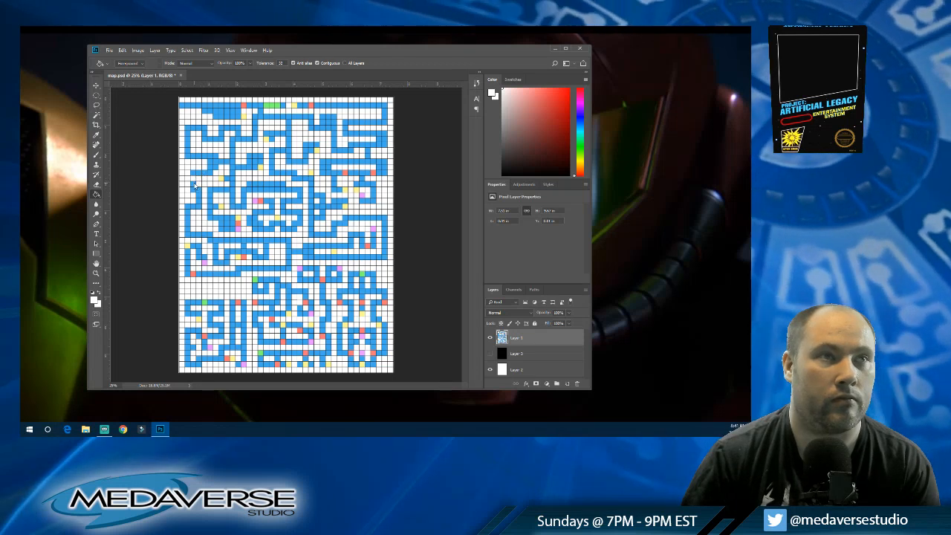
pyautogui.keyDown('alt'); pyautogui.click(270, 103); pyautogui.keyUp('alt')
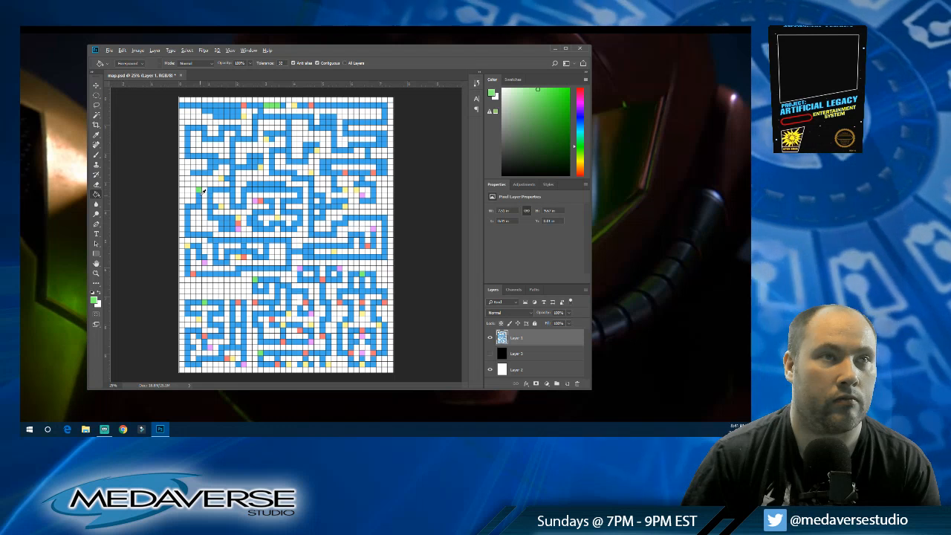
# Step: Try blue corridor cells beside the green cap near the left edge, and clear them with white again
pyautogui.keyDown('alt'); pyautogui.click(190, 191); pyautogui.keyUp('alt')
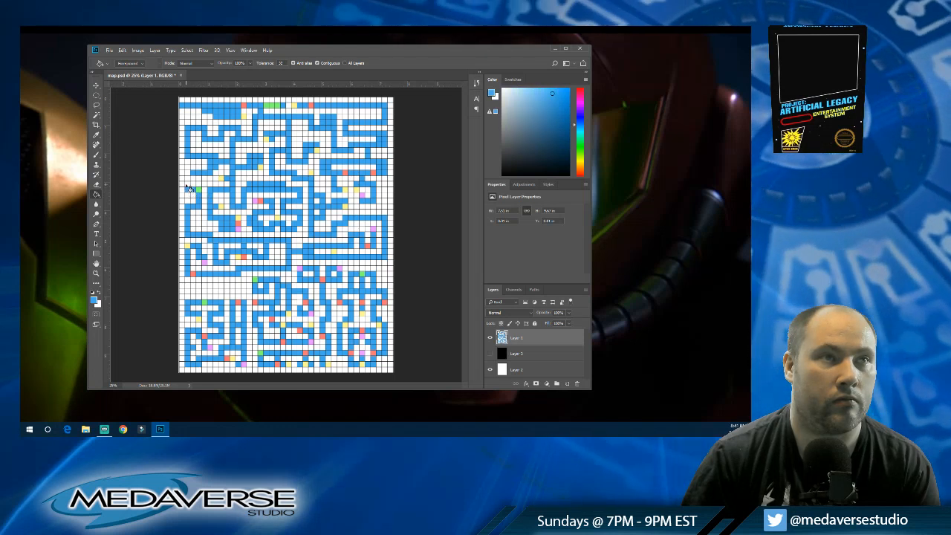
pyautogui.click(187, 185)
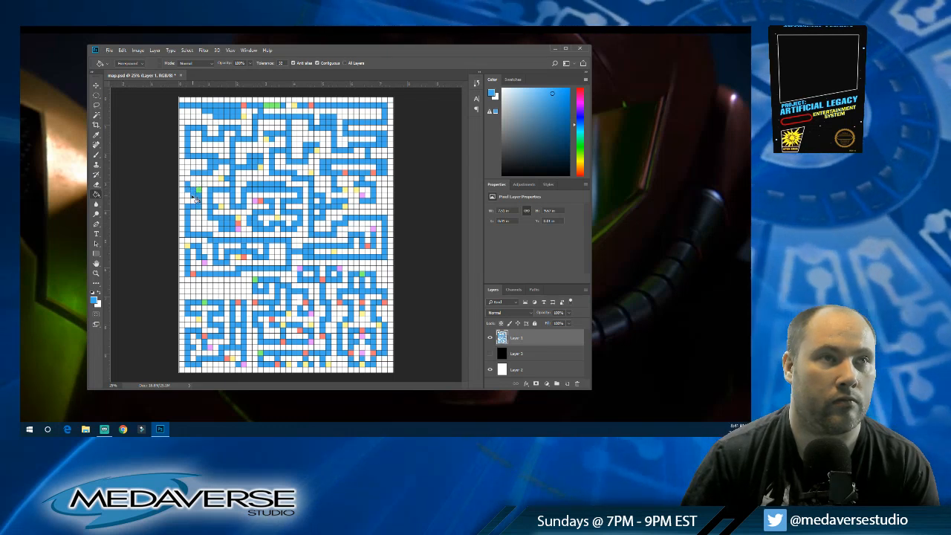
pyautogui.press('x')
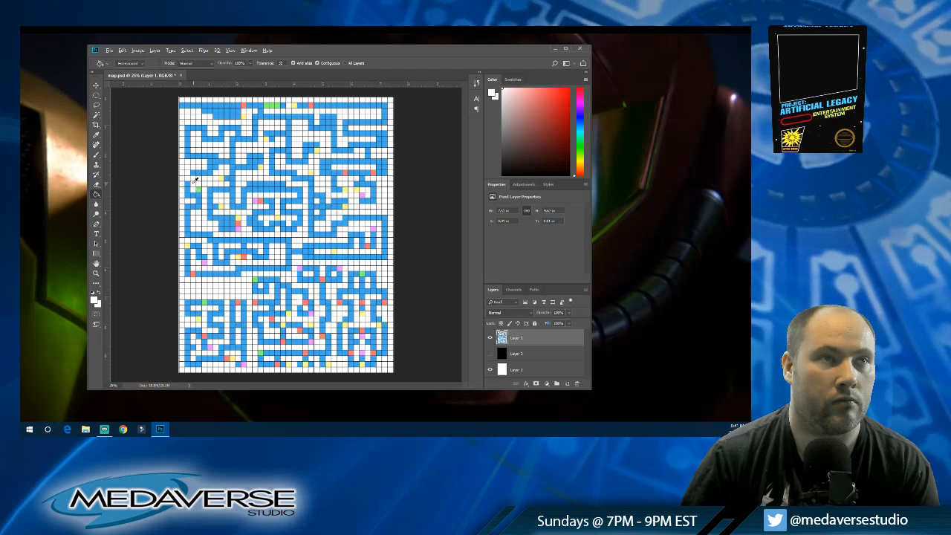
pyautogui.press('x')
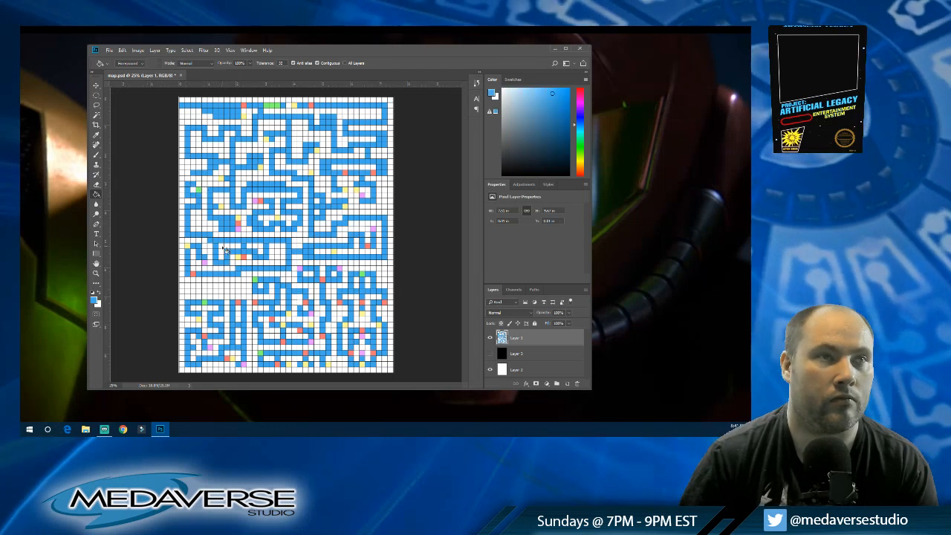
# Step: Show the black layer and delete the white cells beside the green cell near the map's left edge
pyautogui.click(489, 354)
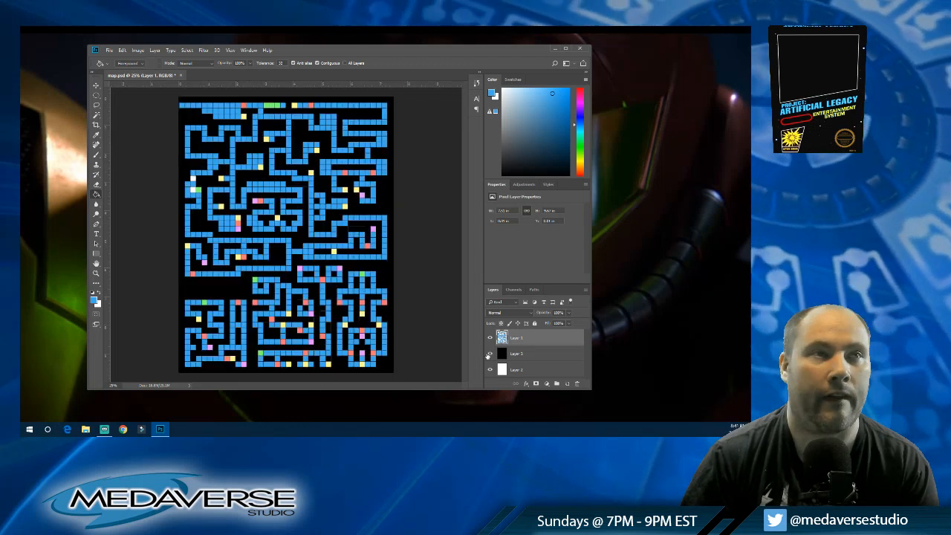
pyautogui.click(96, 114)
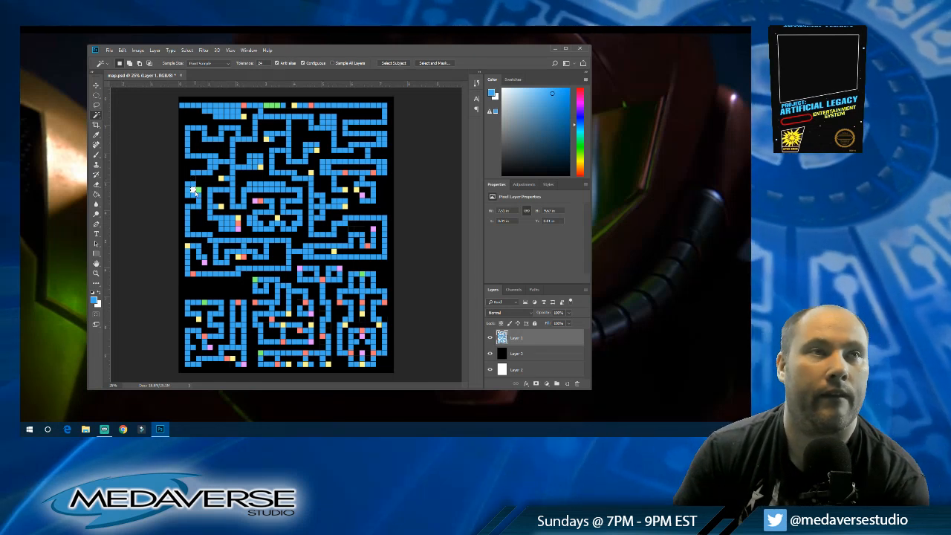
pyautogui.click(96, 95)
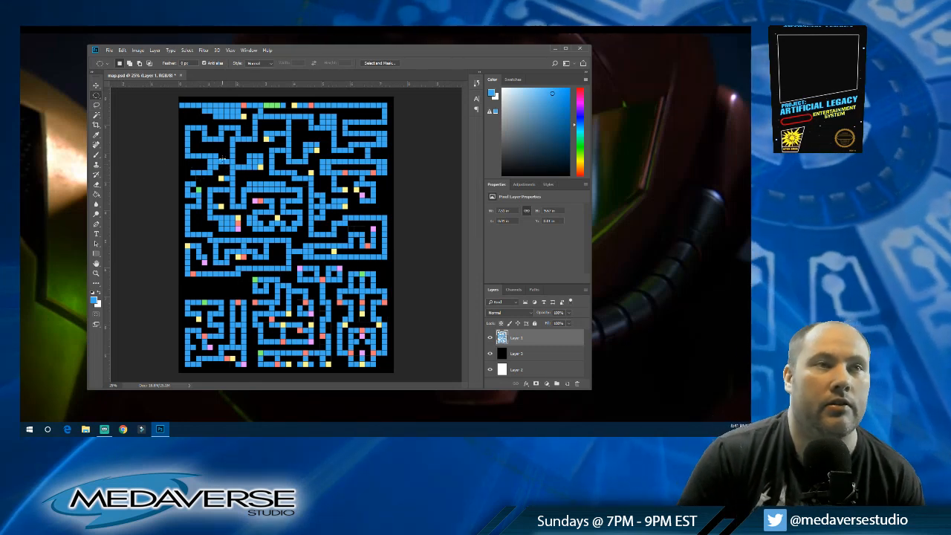
pyautogui.click(97, 194)
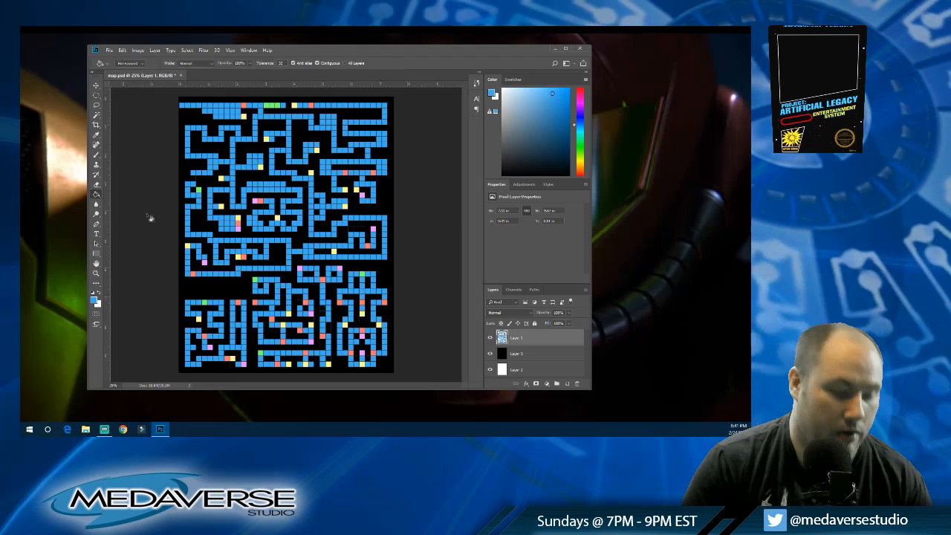
# Step: Cap the open corridor ends with special cells: yellow near the left edge, and red and pink just right of the map's centre
pyautogui.keyDown('alt'); pyautogui.click(221, 177); pyautogui.keyUp('alt')
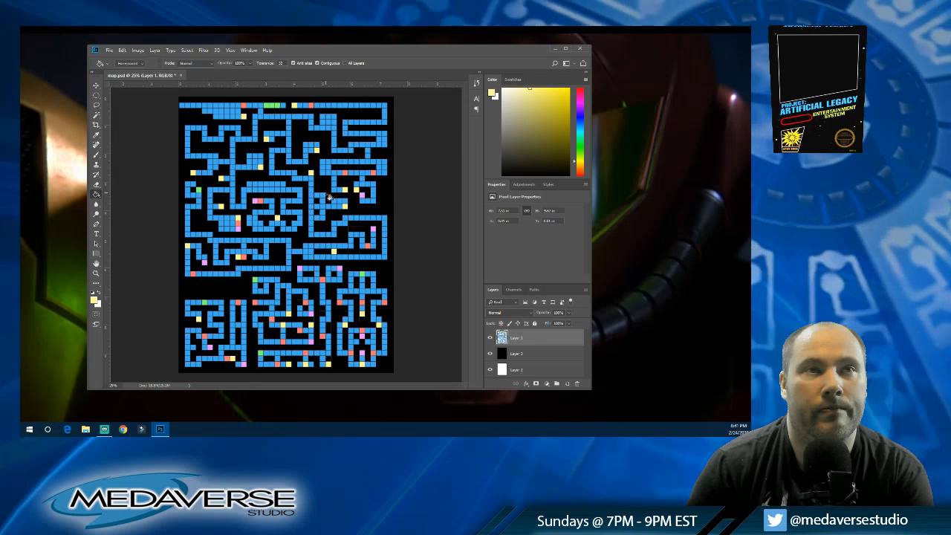
pyautogui.keyDown('alt'); pyautogui.click(344, 171); pyautogui.keyUp('alt')
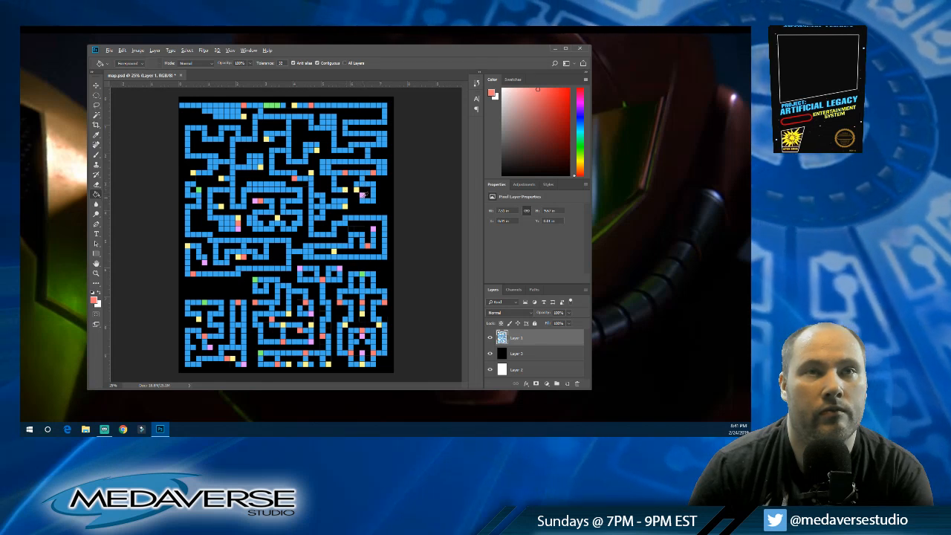
pyautogui.keyDown('alt'); pyautogui.click(363, 194); pyautogui.keyUp('alt')
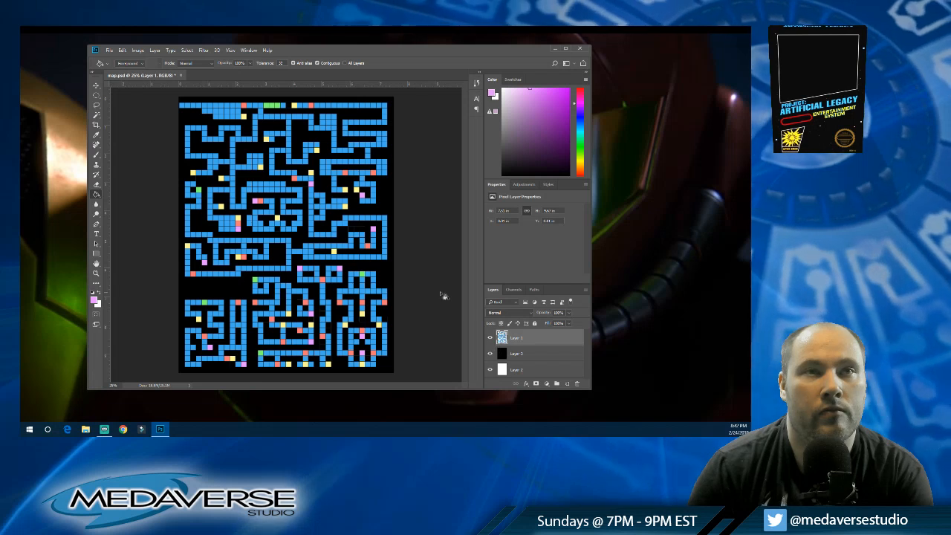
# Step: Fill the corridor cells below the new pink cell with white and delete them to break the corridor there
pyautogui.click(99, 296)
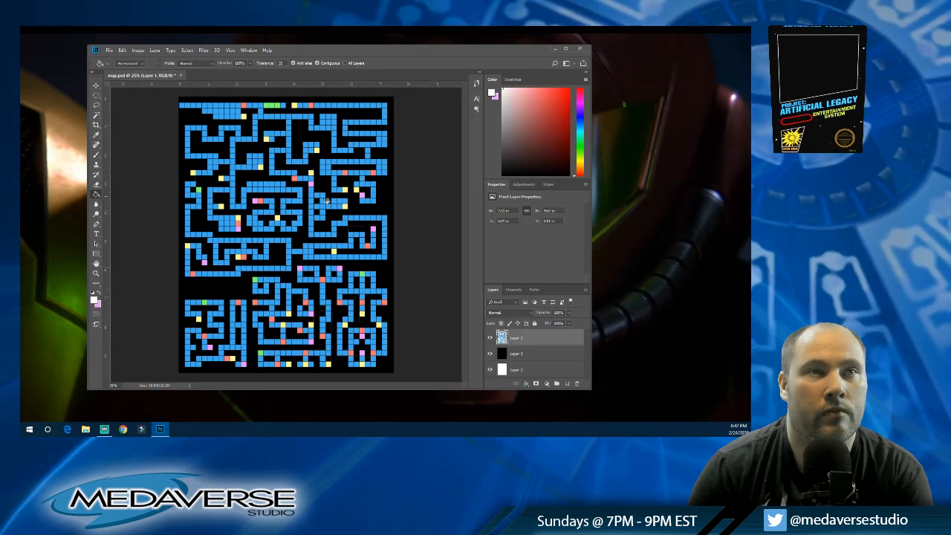
pyautogui.click(311, 196)
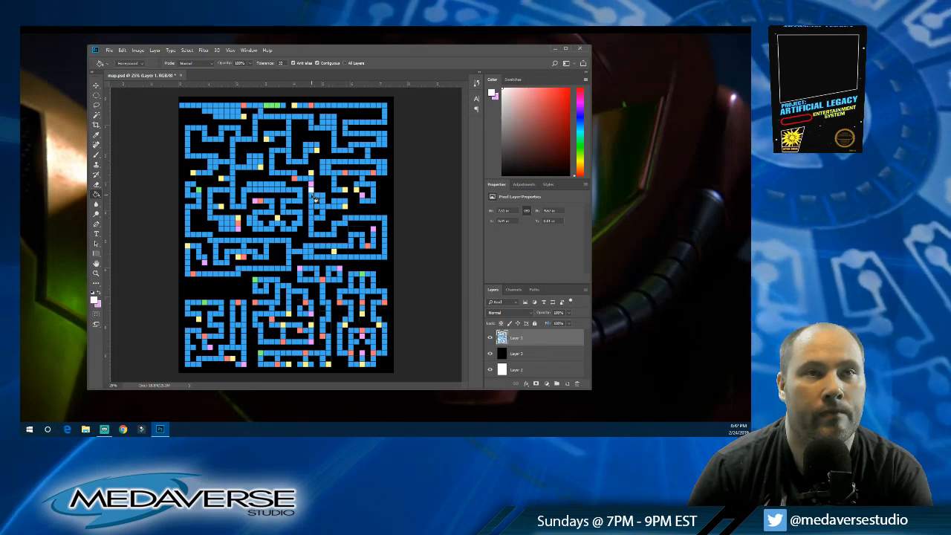
pyautogui.click(317, 196)
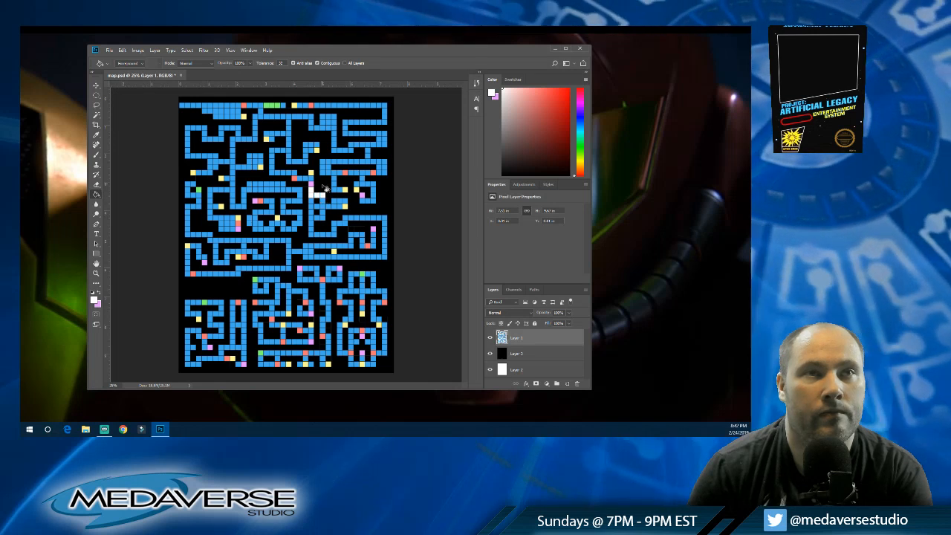
pyautogui.click(96, 115)
pyautogui.click(313, 193)
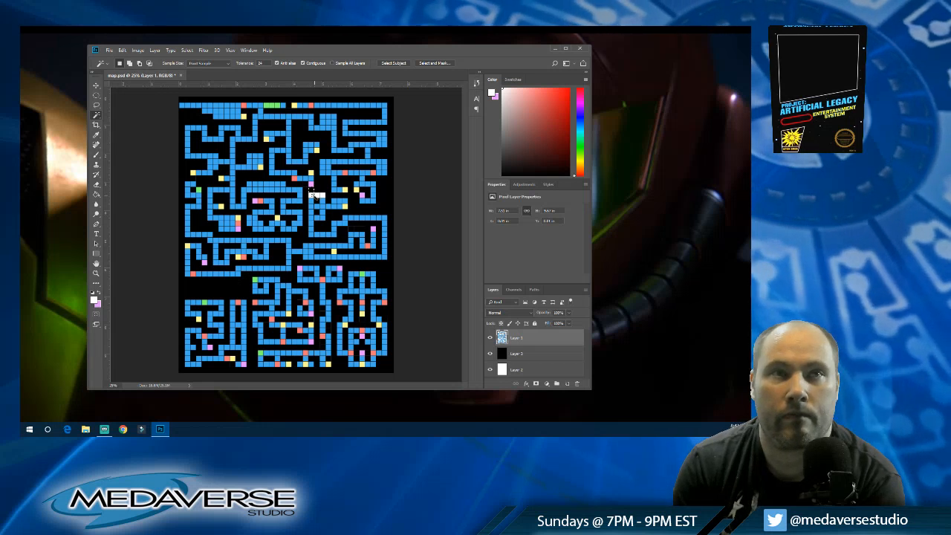
pyautogui.press('Delete')
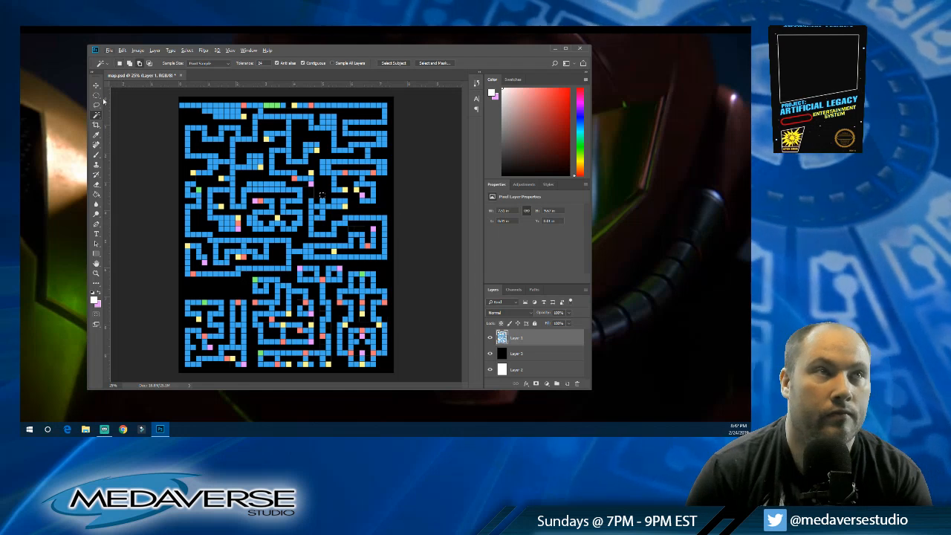
pyautogui.press('m')
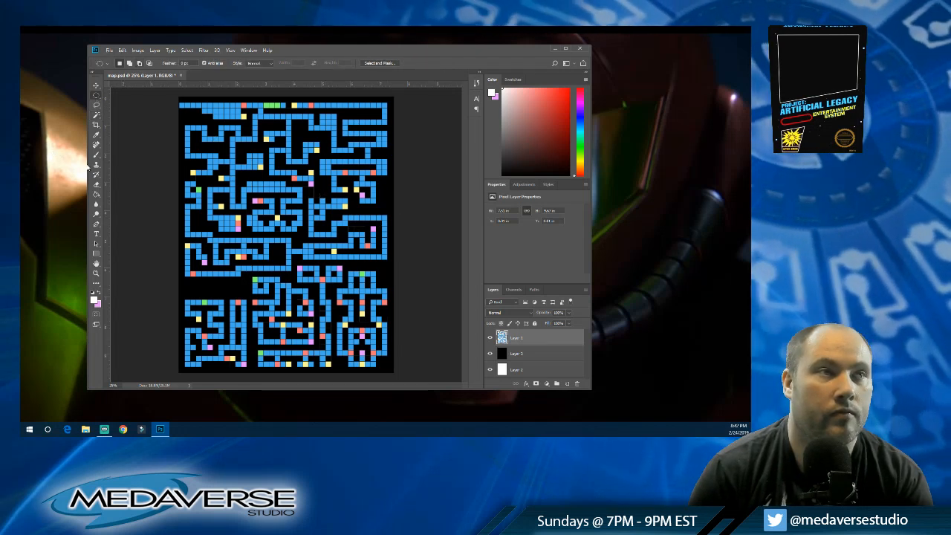
# Step: Fill the cell above the lower yellow cell in the right half and a mid-map corridor cell with red, and resample the corridor blue
pyautogui.click(96, 194)
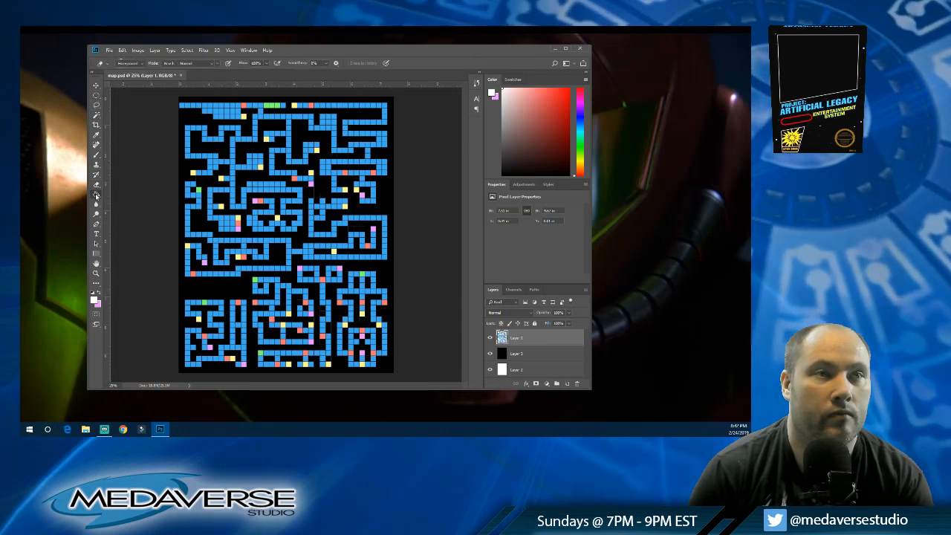
pyautogui.keyDown('alt'); pyautogui.click(241, 258); pyautogui.keyUp('alt')
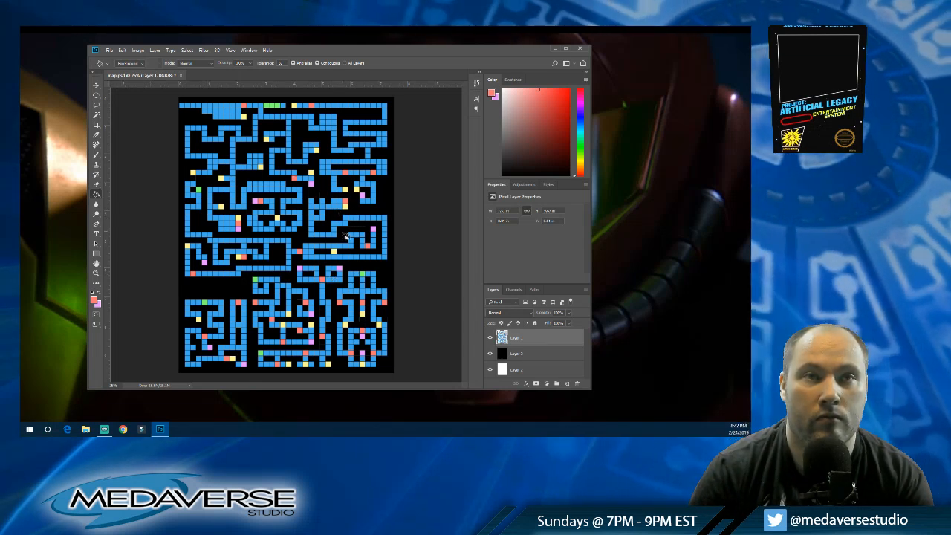
pyautogui.keyDown('alt'); pyautogui.click(339, 245); pyautogui.keyUp('alt')
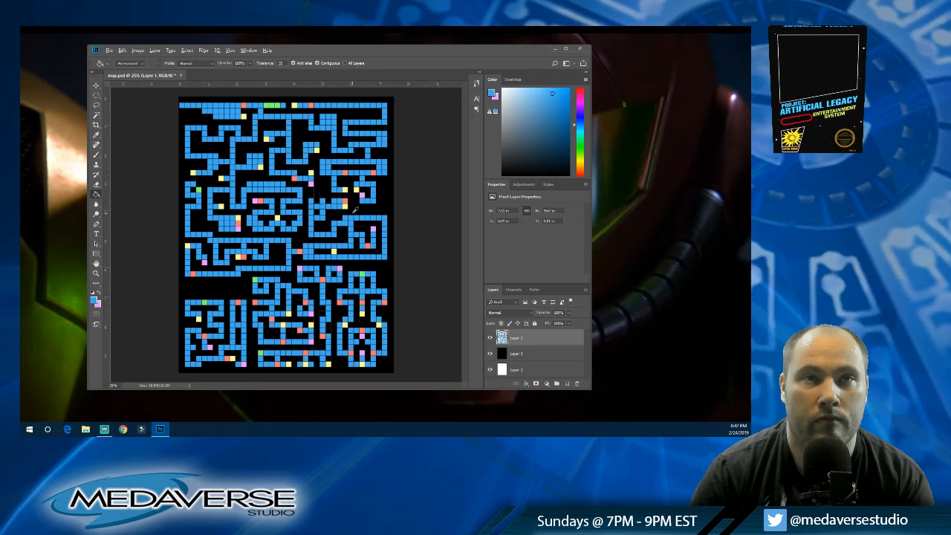
# Step: Fill the horizontal corridor row near the right edge and its corner with white, and extend the corridor above it in blue
pyautogui.click(94, 292)
pyautogui.hotkey('alt', 'w')
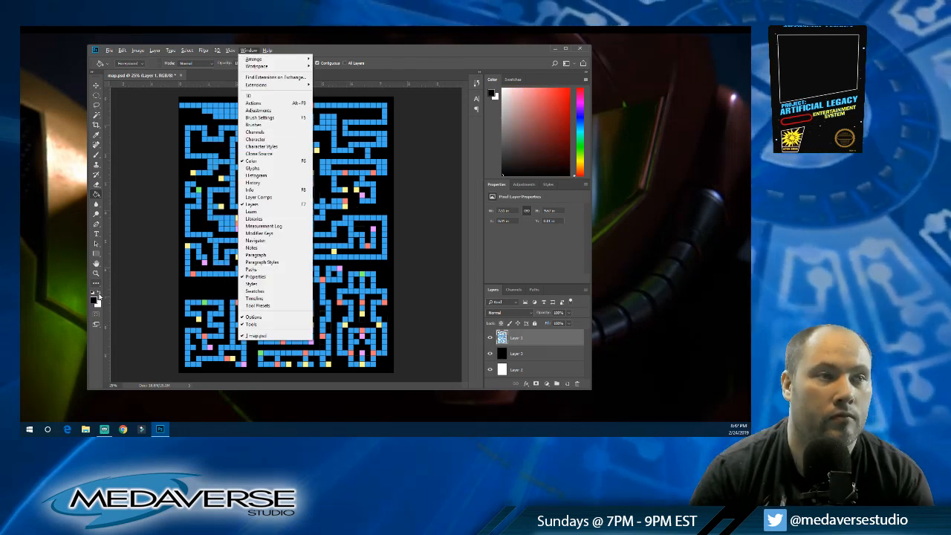
pyautogui.click(100, 294)
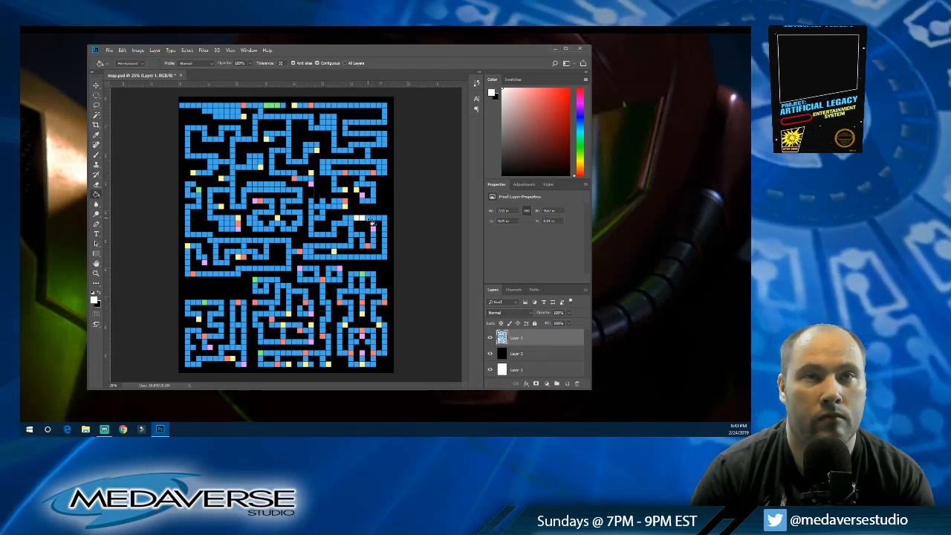
pyautogui.moveTo(376, 222); pyautogui.dragTo(386, 221)
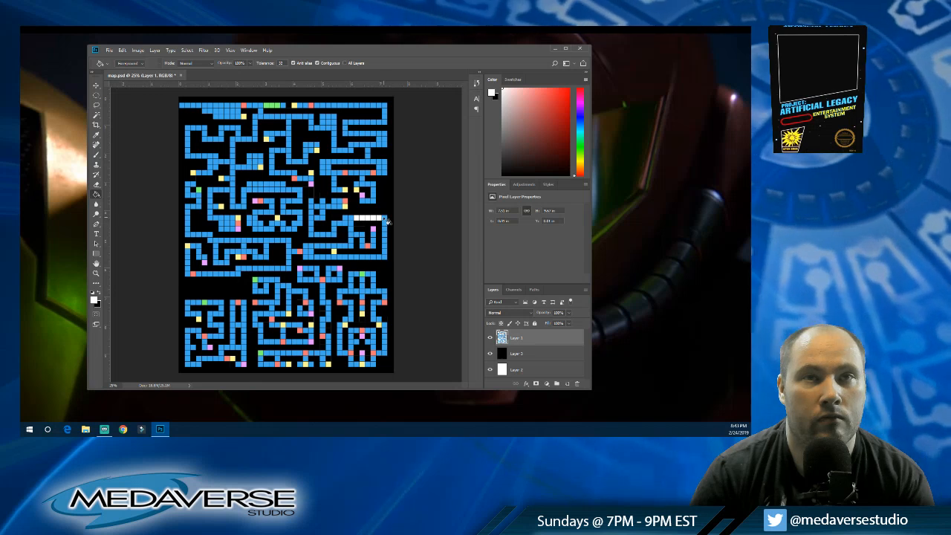
pyautogui.click(350, 220)
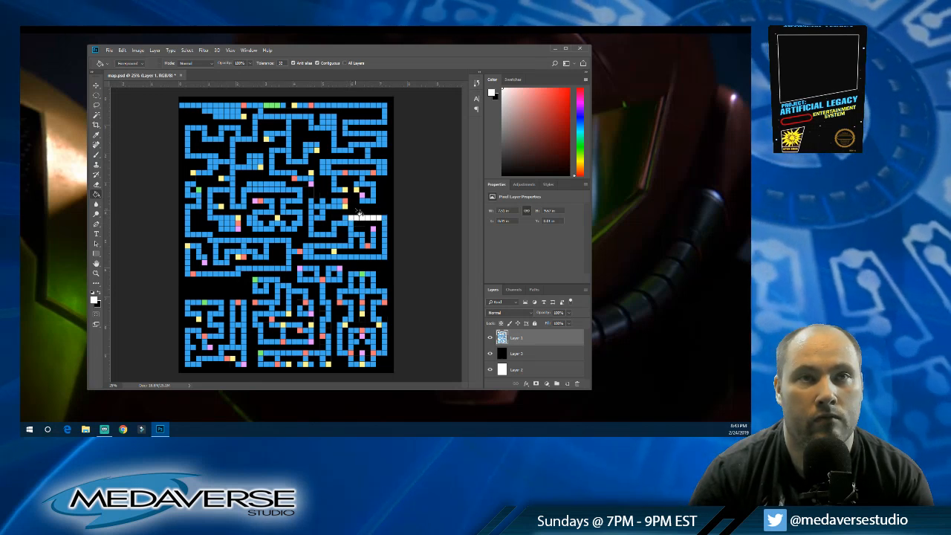
pyautogui.keyDown('alt'); pyautogui.click(342, 206); pyautogui.keyUp('alt')
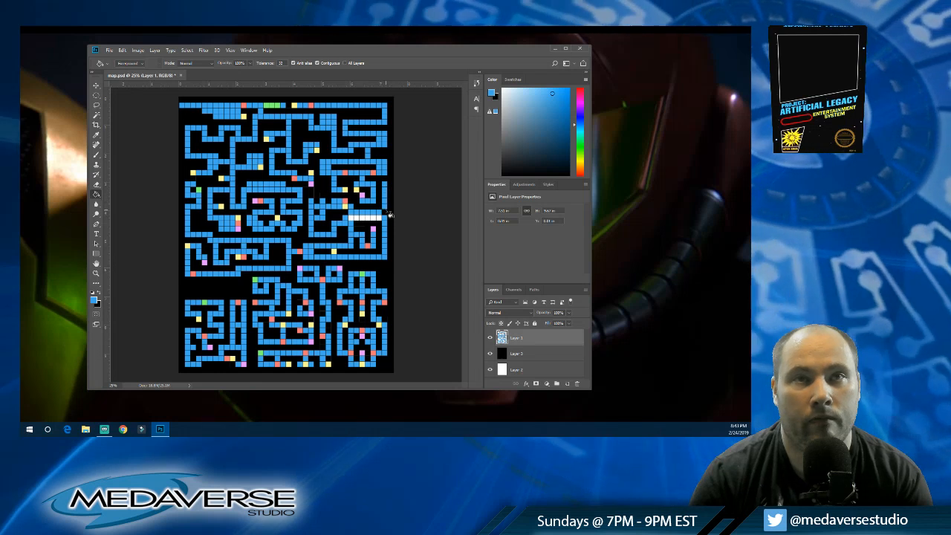
pyautogui.keyDown('alt'); pyautogui.click(380, 219); pyautogui.keyUp('alt')
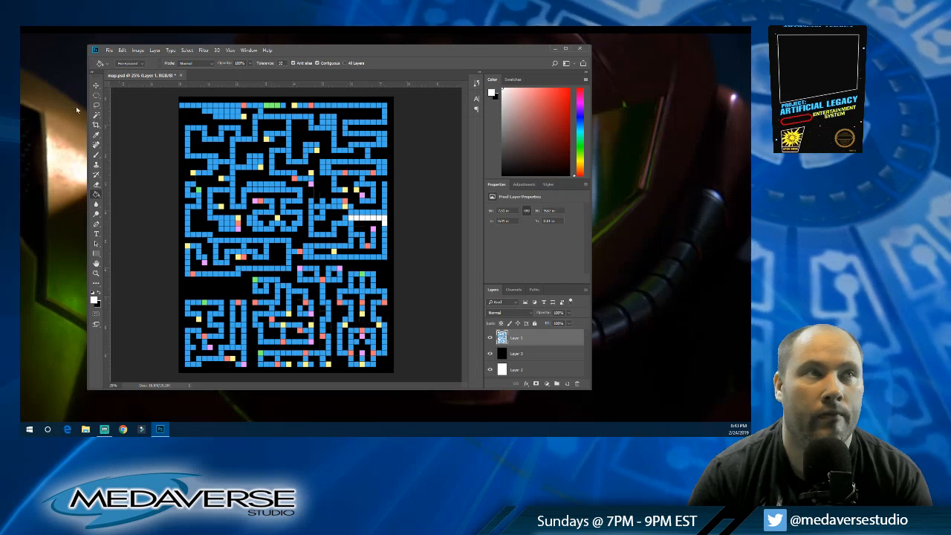
# Step: Select the white corridor row near the right edge, delete it, and clear the selection
pyautogui.press('w')
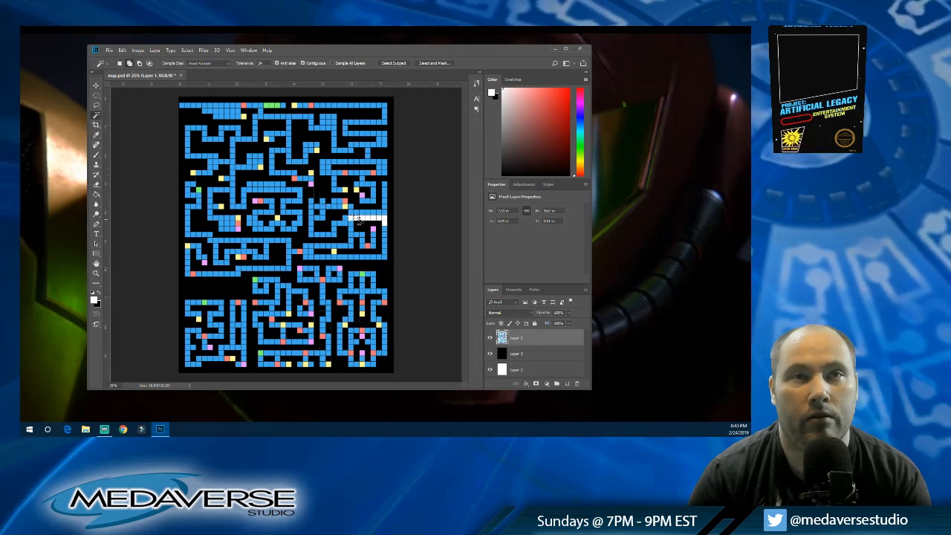
pyautogui.keyDown('shift'); pyautogui.click(372, 221); pyautogui.keyUp('shift')
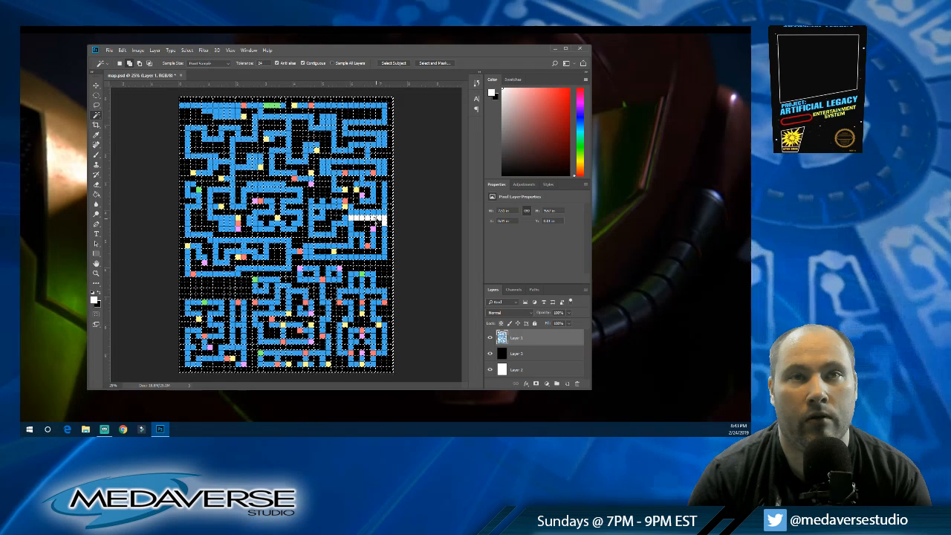
pyautogui.hotkey('ctrl', 'd')
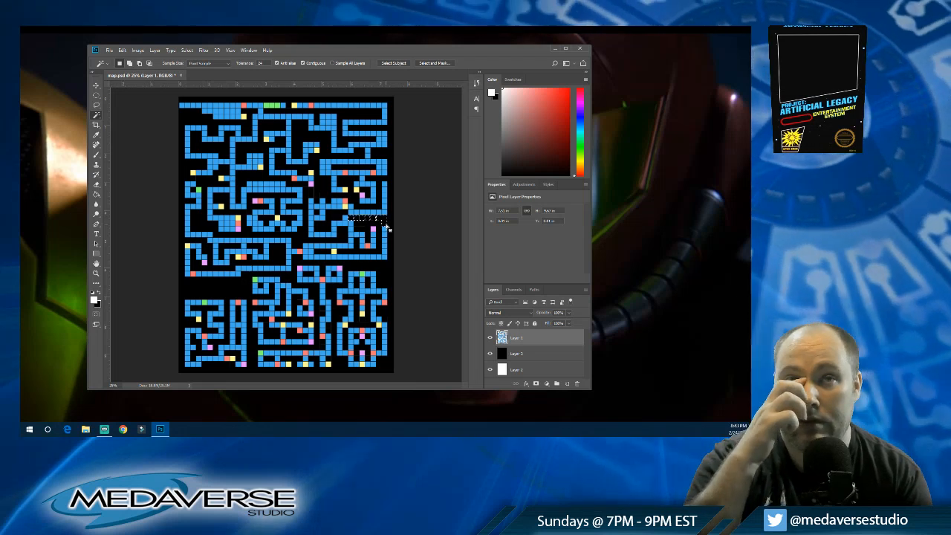
pyautogui.click(95, 95)
pyautogui.click(281, 194)
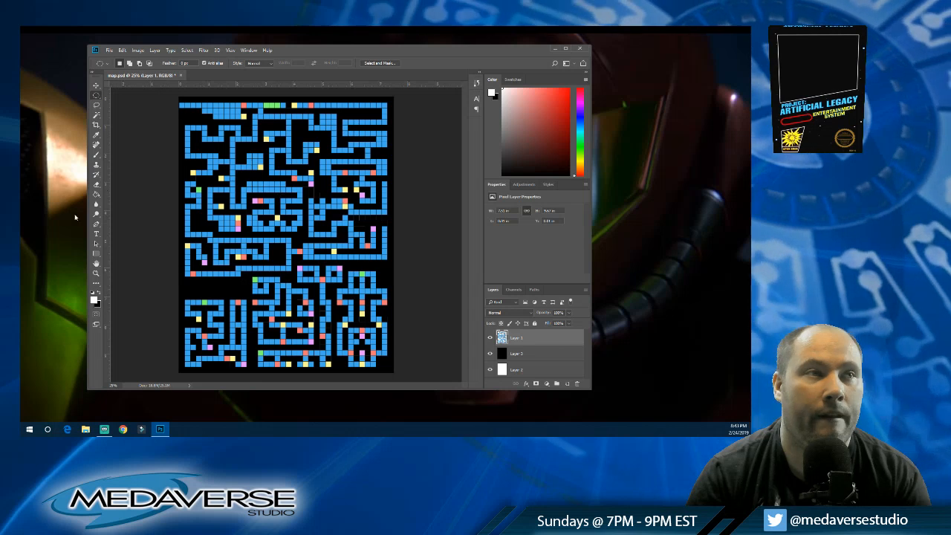
# Step: Mark cells in the new right-edge corridor with red, and choose a light orange to fill a cell there
pyautogui.press('g')
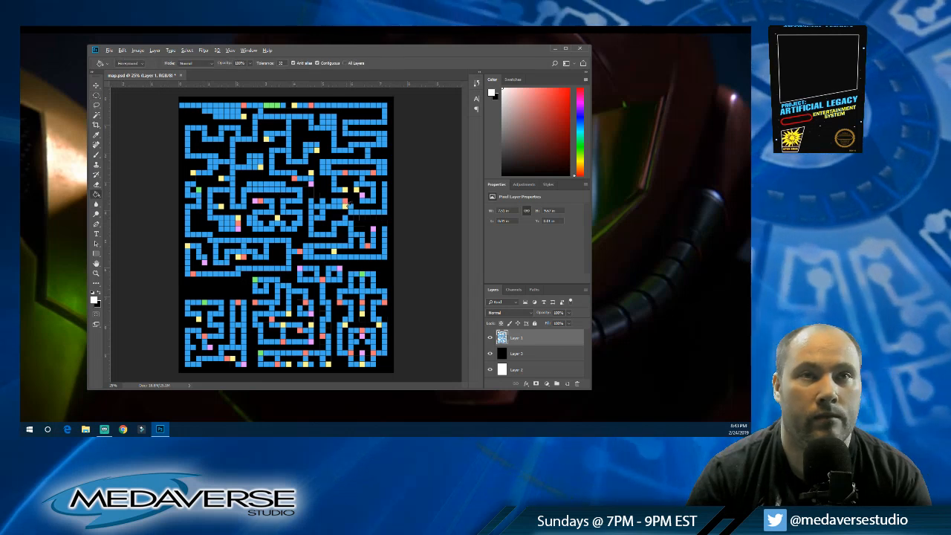
pyautogui.keyDown('alt'); pyautogui.click(347, 206); pyautogui.keyUp('alt')
pyautogui.keyDown('alt'); pyautogui.click(384, 195); pyautogui.keyUp('alt')
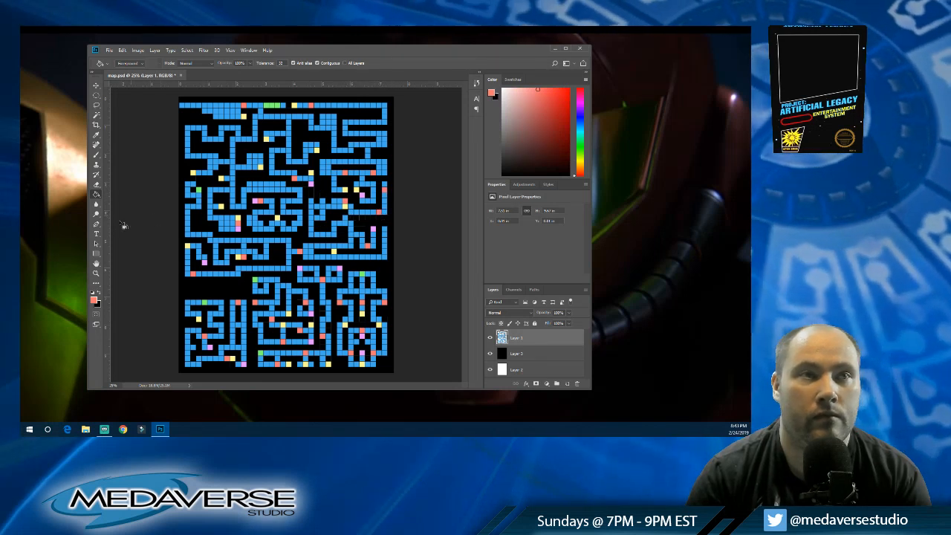
pyautogui.press('i')
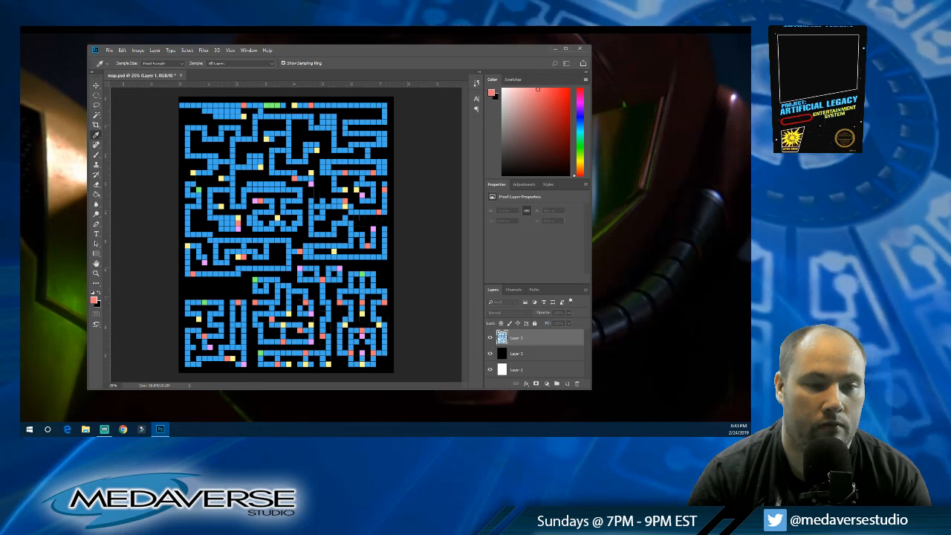
pyautogui.click(407, 201)
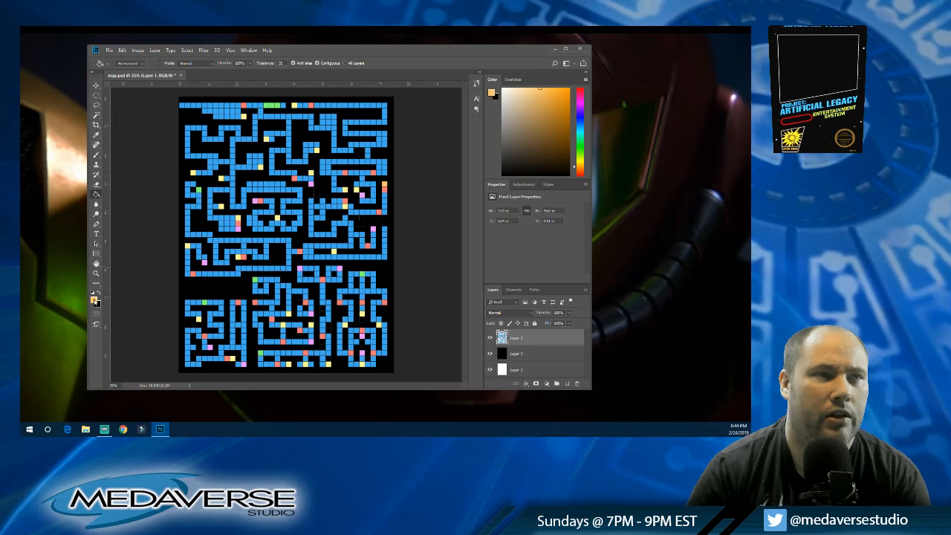
# Step: Cap the two open corridor ends below the deleted row with pink, and add a yellow cell to the right-edge corridor
pyautogui.press('i')
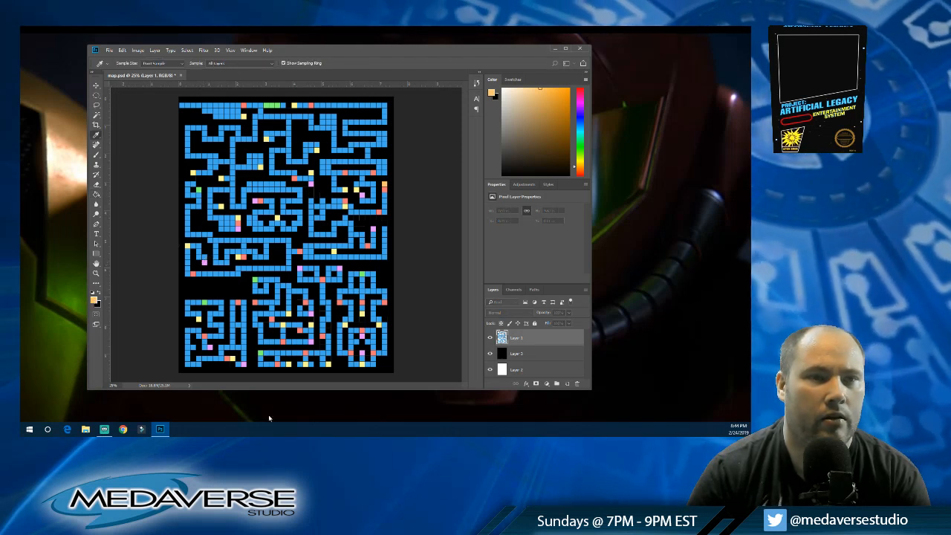
pyautogui.press('Return')
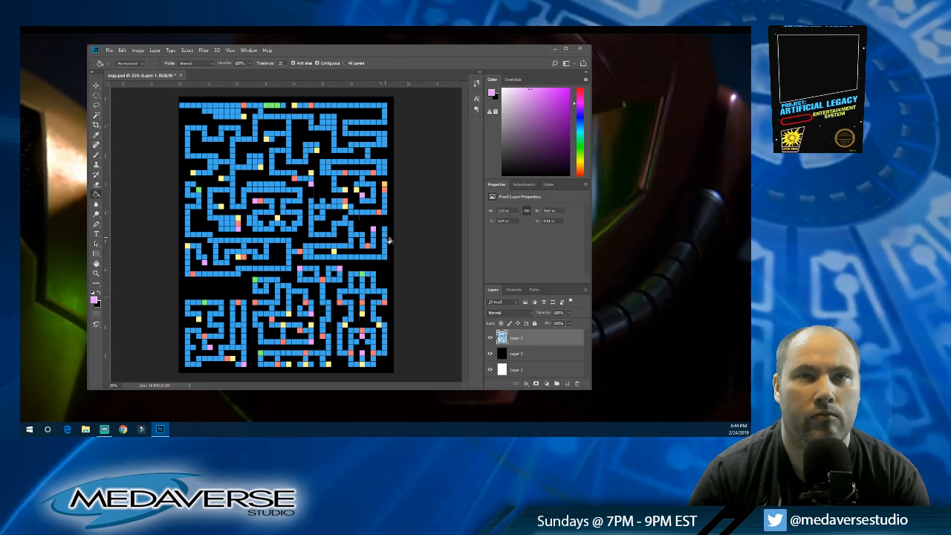
pyautogui.keyDown('alt'); pyautogui.click(334, 252); pyautogui.keyUp('alt')
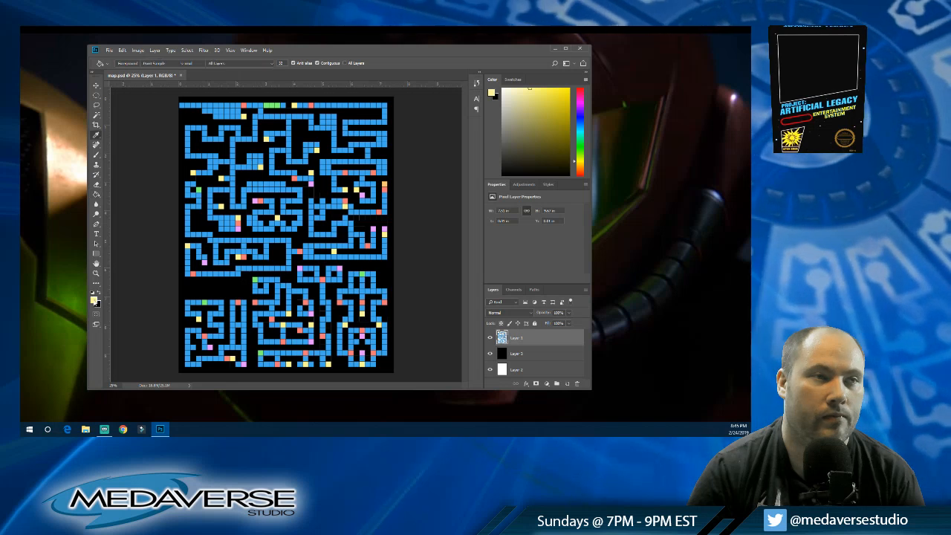
# Step: Choose a deeper blue than the corridor colour as the foreground colour for filling map cells
pyautogui.press('i')
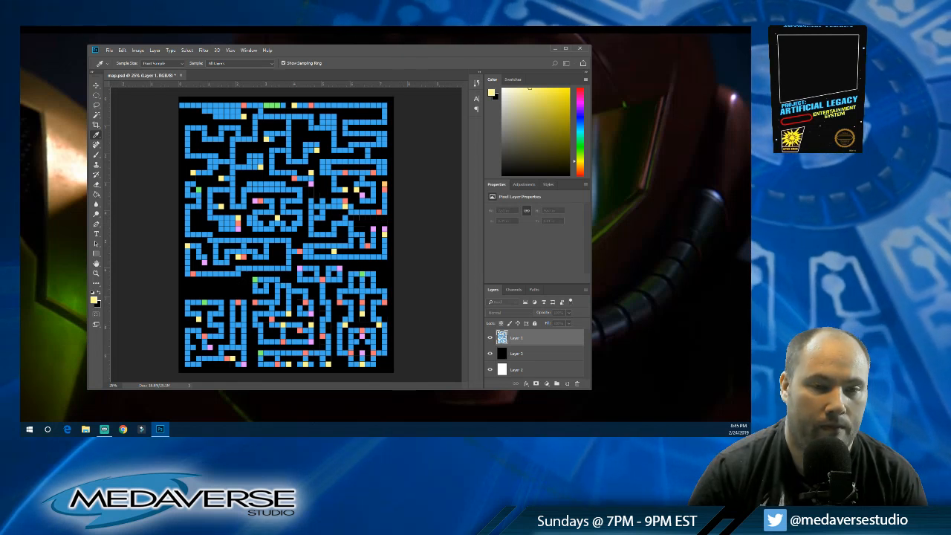
pyautogui.press('Return')
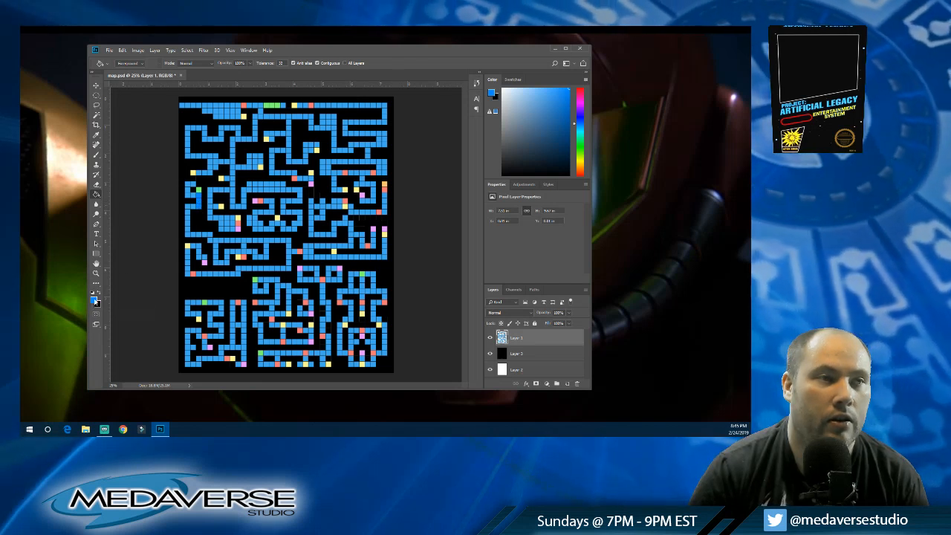
pyautogui.press('i')
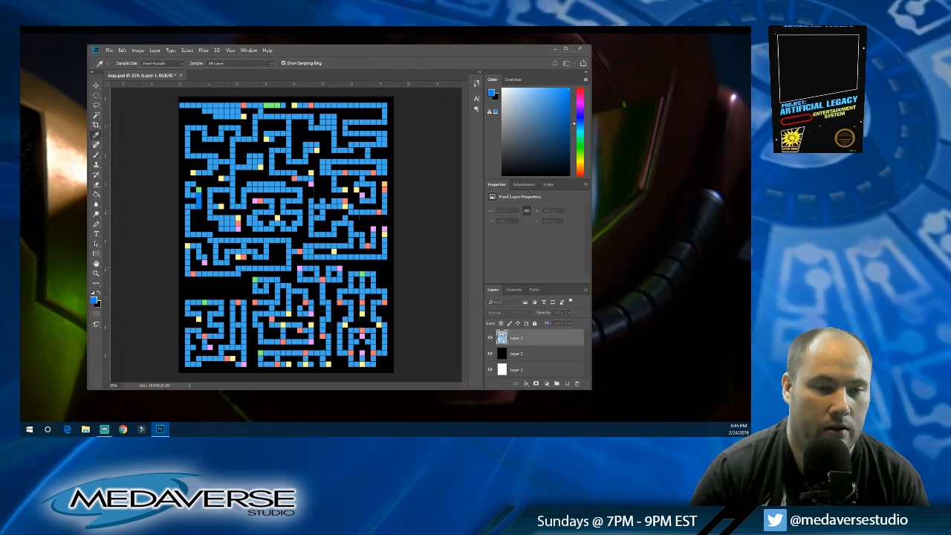
pyautogui.press('g')
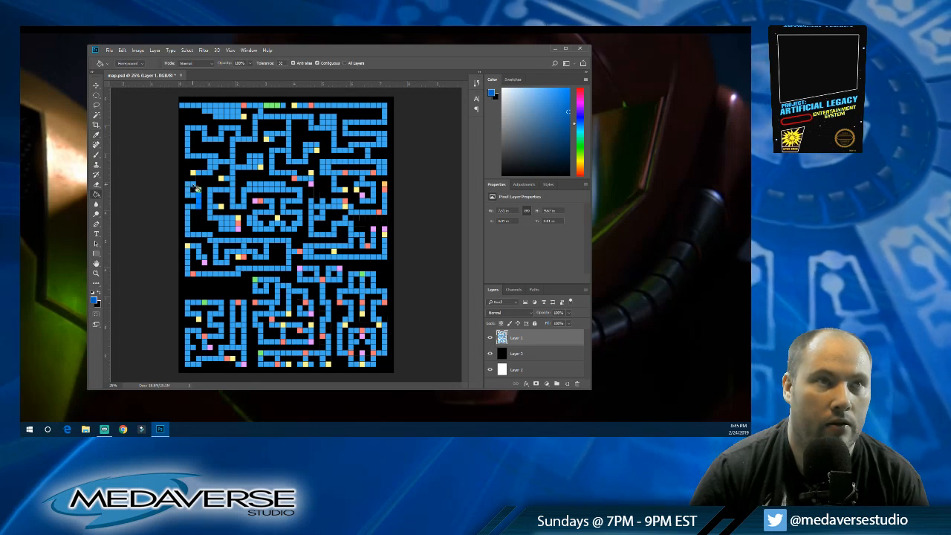
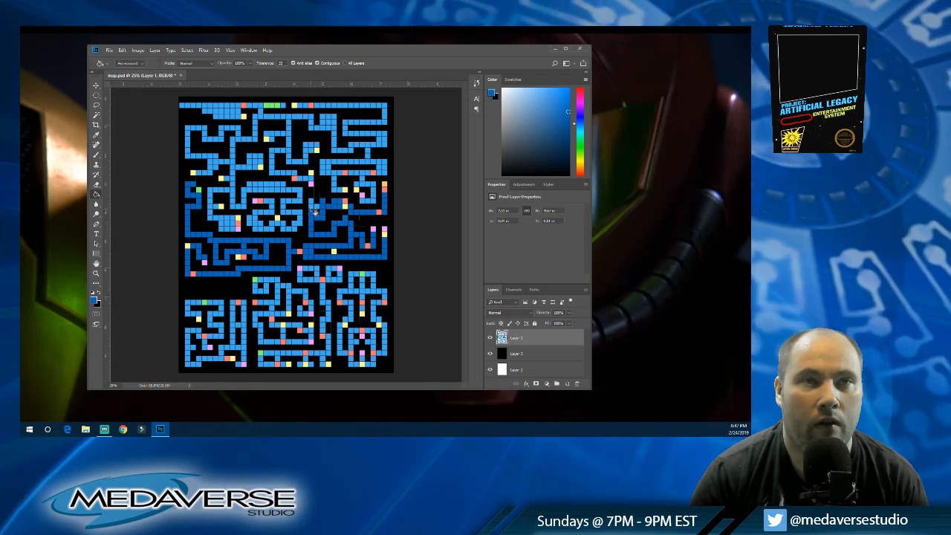
# Step: Select all deep-blue corridors by their colour range and choose a pale grey-blue as the foreground colour
pyautogui.click(186, 49)
pyautogui.click(201, 126)
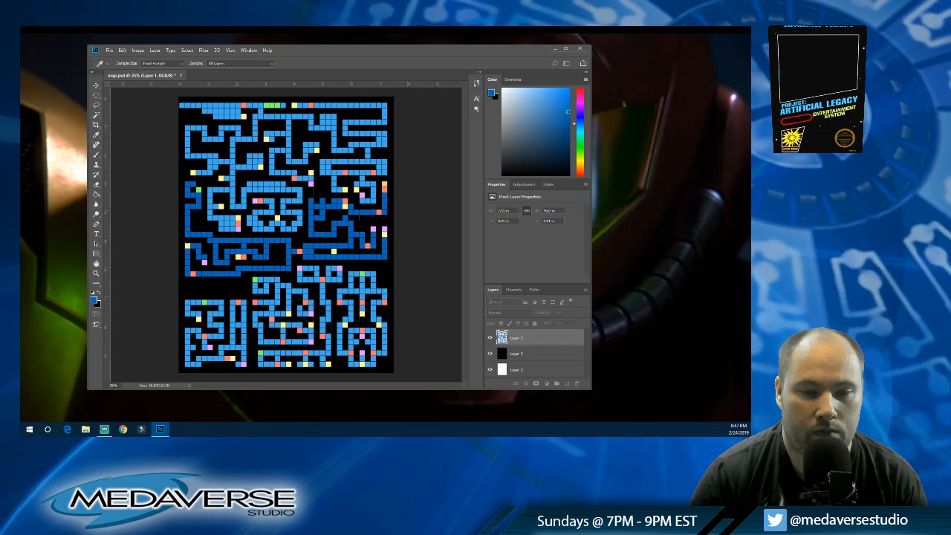
pyautogui.press('Return')
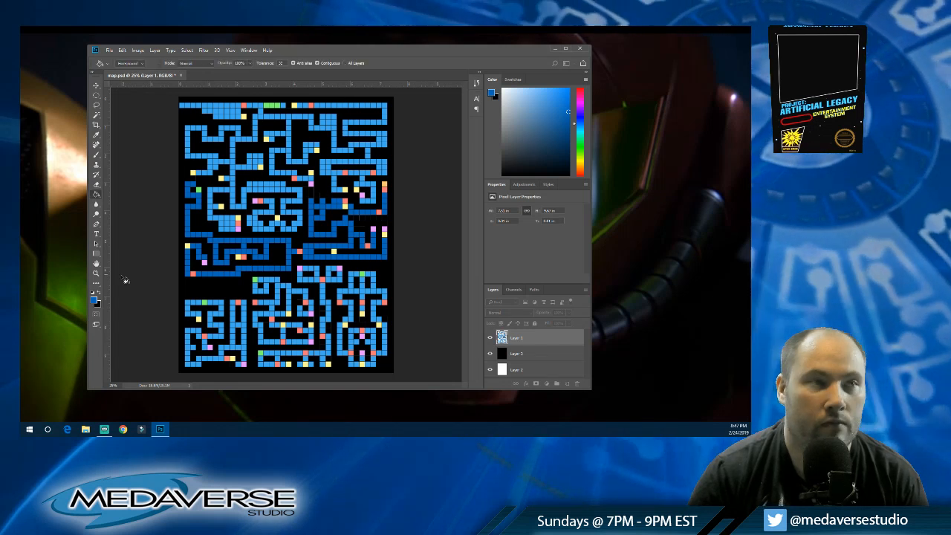
pyautogui.click(94, 303)
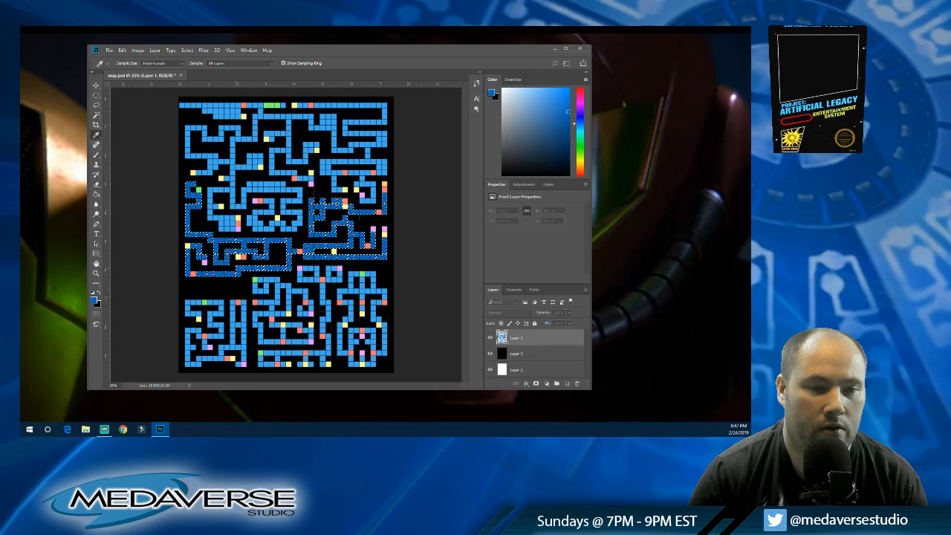
pyautogui.press('Return')
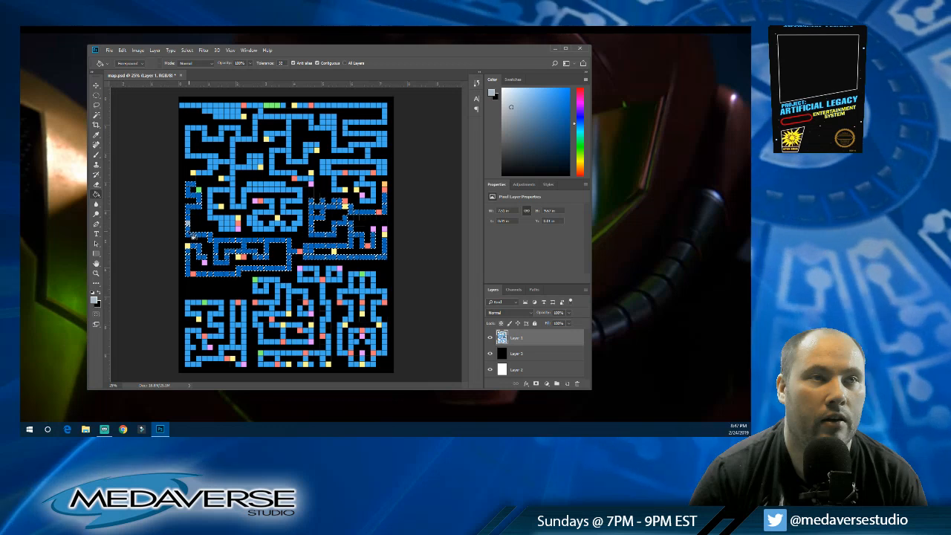
# Step: Enlarge the brush, paint all the selected deep-blue corridors pale grey-blue, and clear the selection
pyautogui.press('b')
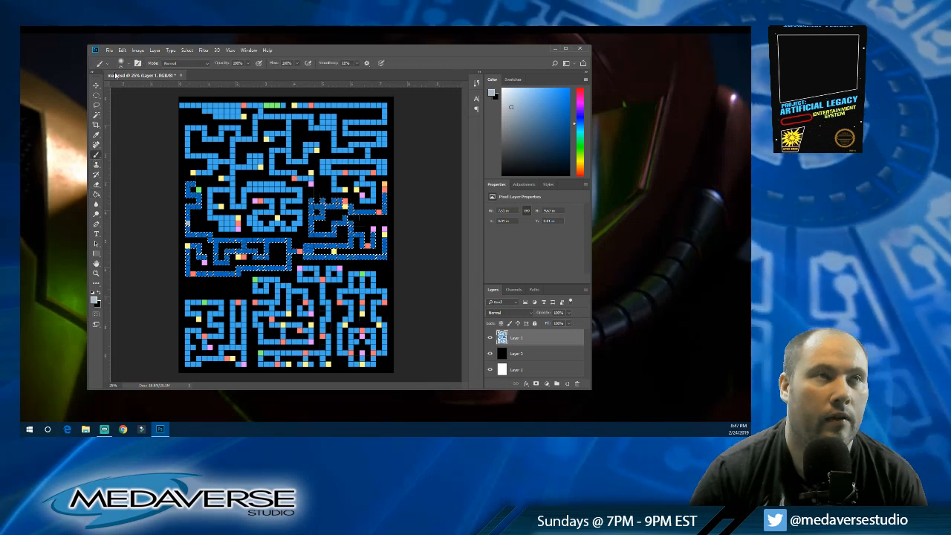
pyautogui.click(127, 64)
pyautogui.moveTo(132, 87); pyautogui.dragTo(159, 86)
pyautogui.moveTo(198, 239)
pyautogui.mouseDown()
pyautogui.moveTo(311, 251)
pyautogui.moveTo(157, 271)
pyautogui.moveTo(218, 274)
pyautogui.moveTo(386, 253)
pyautogui.moveTo(349, 242)
pyautogui.moveTo(420, 237)
pyautogui.moveTo(382, 214)
pyautogui.moveTo(297, 214)
pyautogui.moveTo(383, 196)
pyautogui.moveTo(294, 191)
pyautogui.mouseUp()
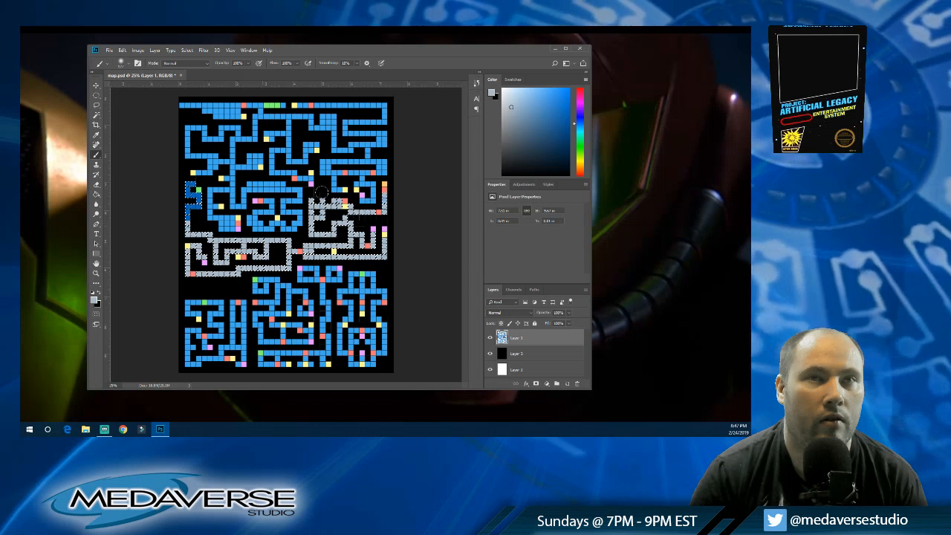
pyautogui.moveTo(193, 221)
pyautogui.mouseDown()
pyautogui.moveTo(177, 213)
pyautogui.moveTo(195, 205)
pyautogui.moveTo(189, 172)
pyautogui.moveTo(191, 183)
pyautogui.mouseUp()
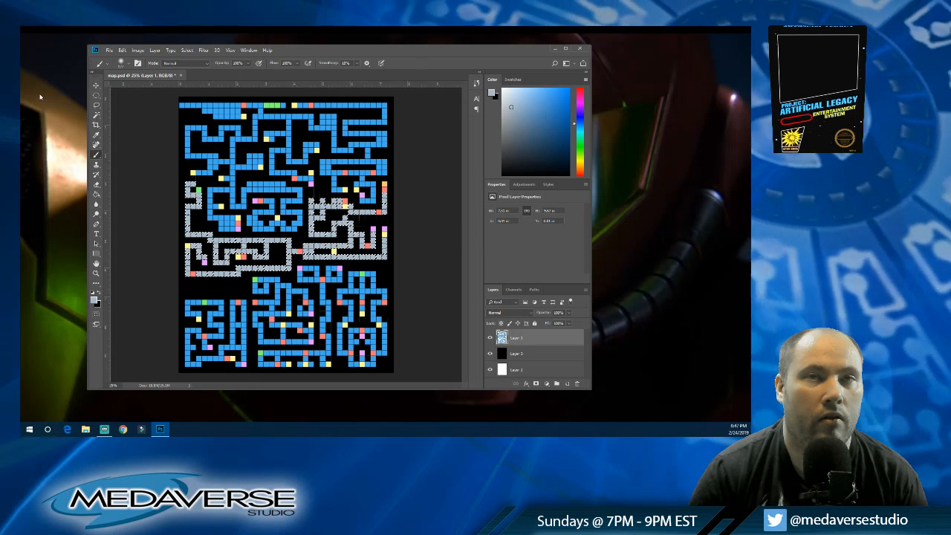
pyautogui.press('m')
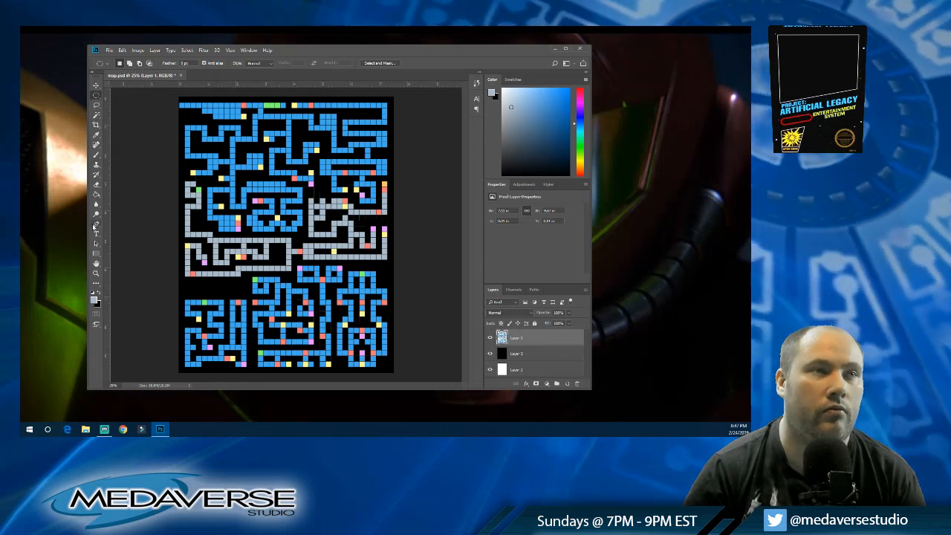
pyautogui.click(95, 116)
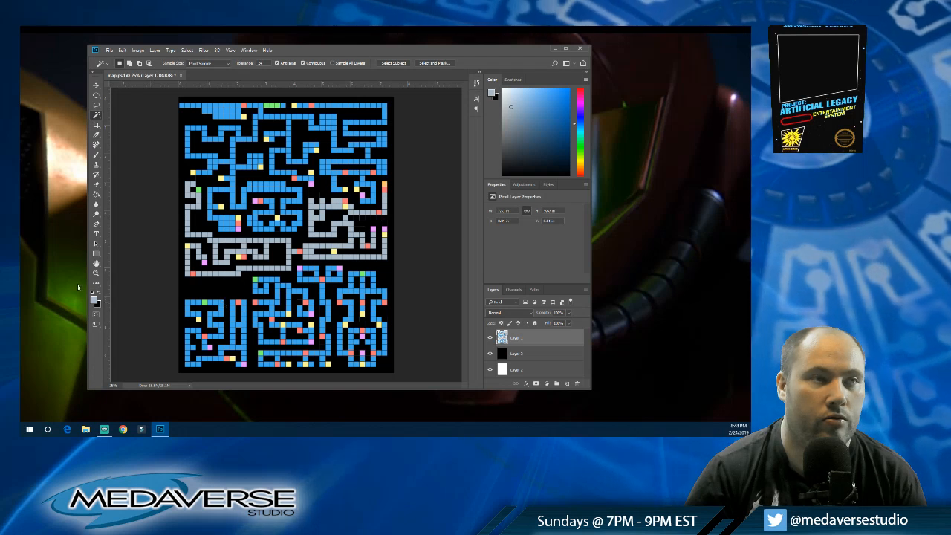
# Step: Choose a bright cyan and fill the separate corridor block in the map's lower-left corner with it
pyautogui.press('i')
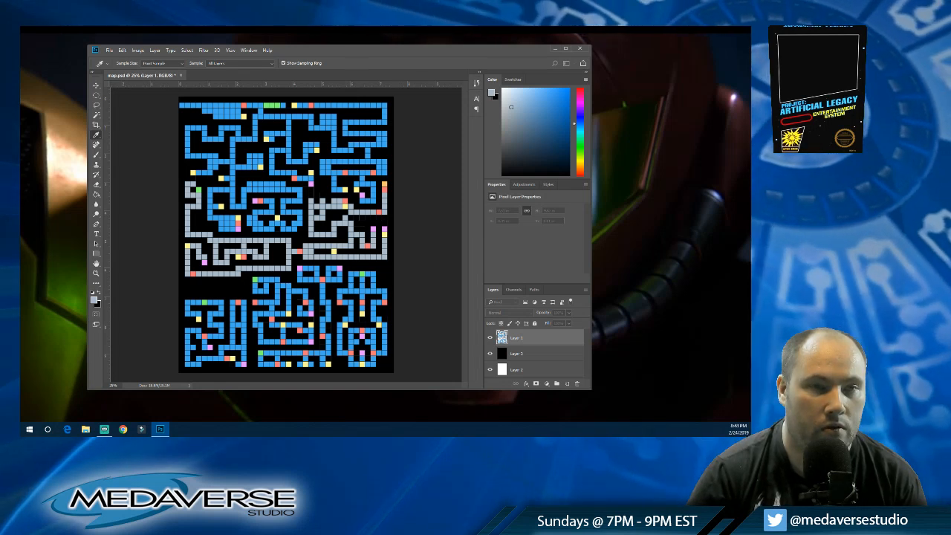
pyautogui.press('Return')
pyautogui.press('g')
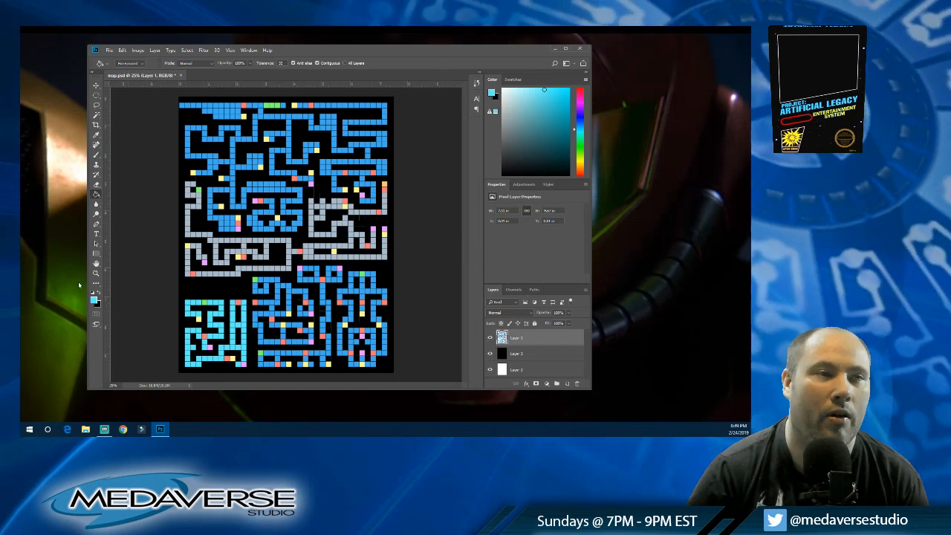
# Step: Recolour the long corridor at the map's bottom middle periwinkle blue, and the block it encloses a muted grey-purple
pyautogui.press('i')
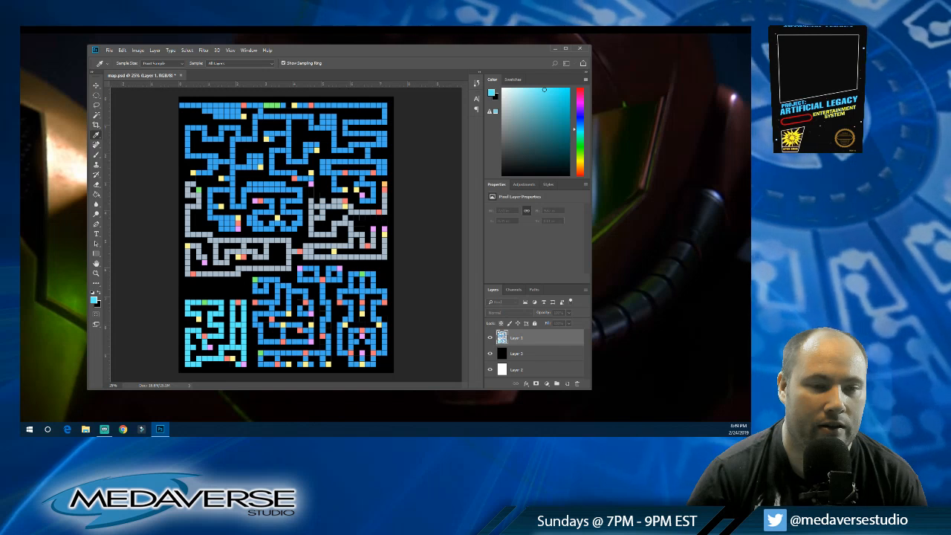
pyautogui.press('Return')
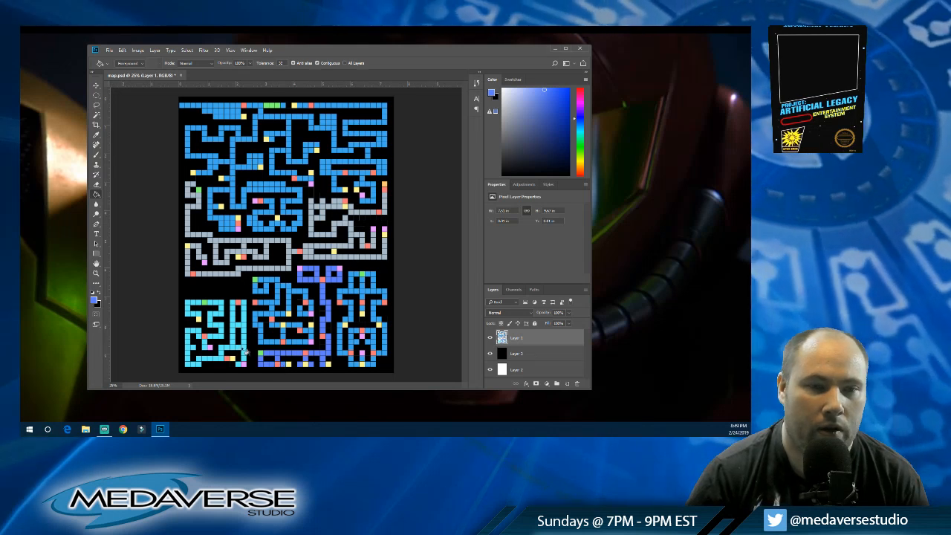
pyautogui.press('i')
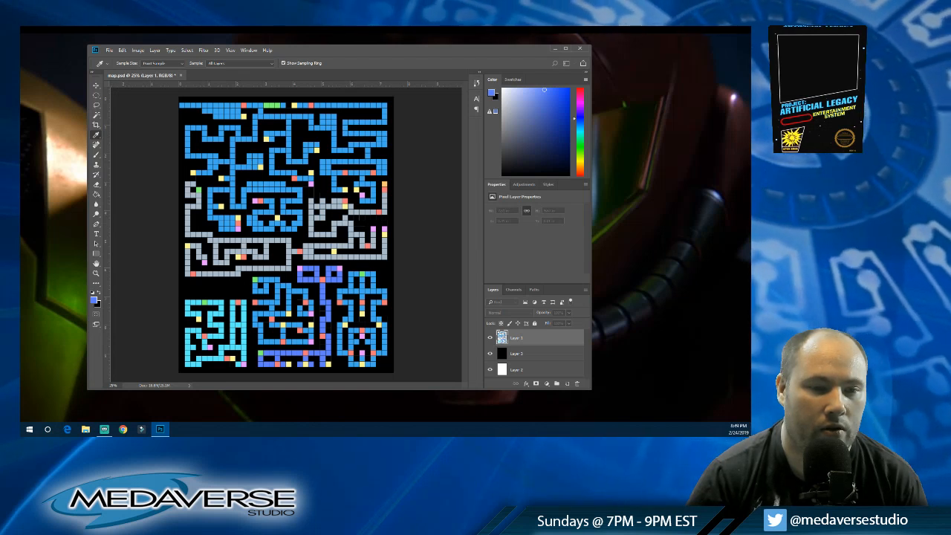
pyautogui.press('g')
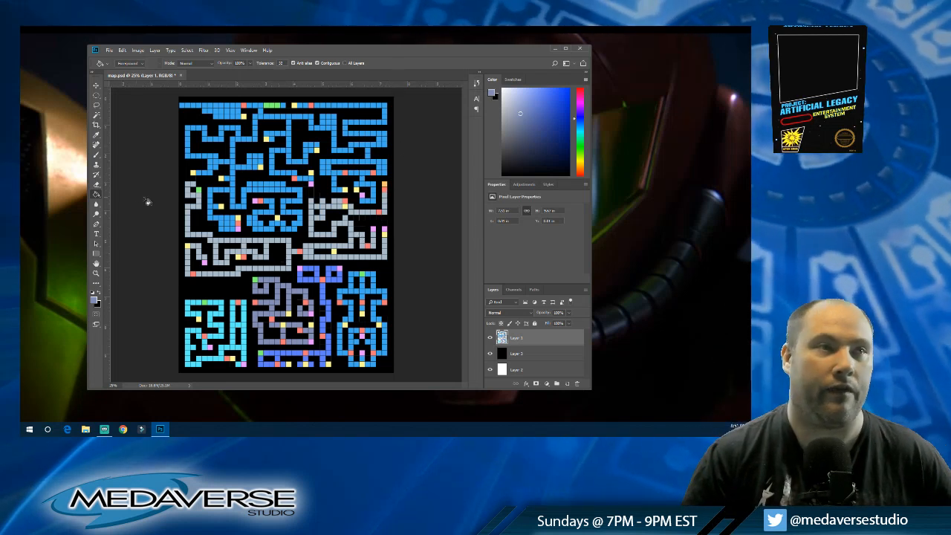
# Step: Fill a cell near the top of the right-edge grey corridor with bright red, and mark a cell at its lower bend with light red
pyautogui.press('i')
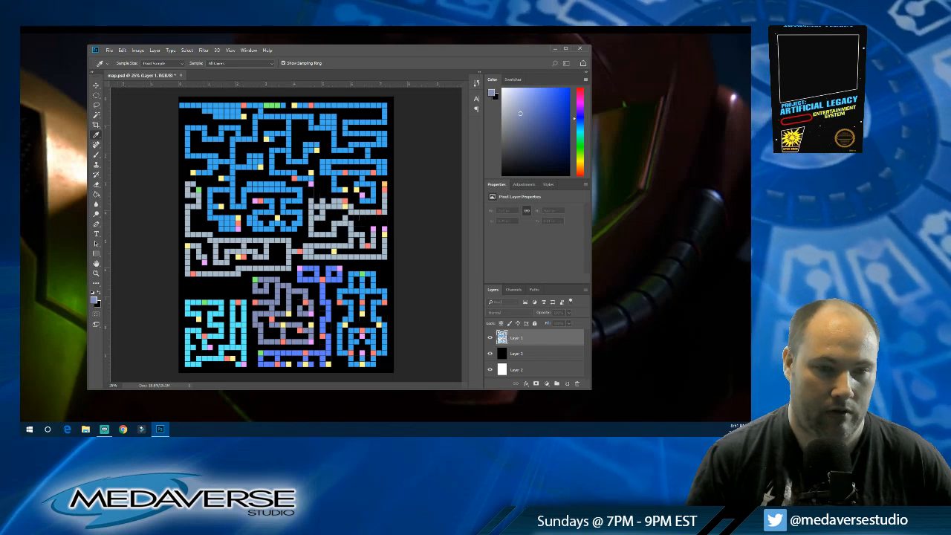
pyautogui.click(402, 247)
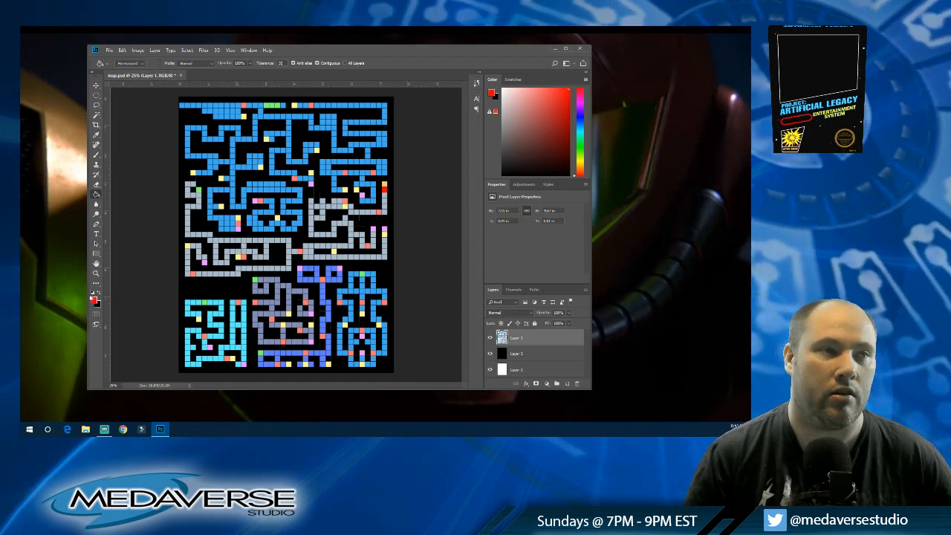
pyautogui.press('i')
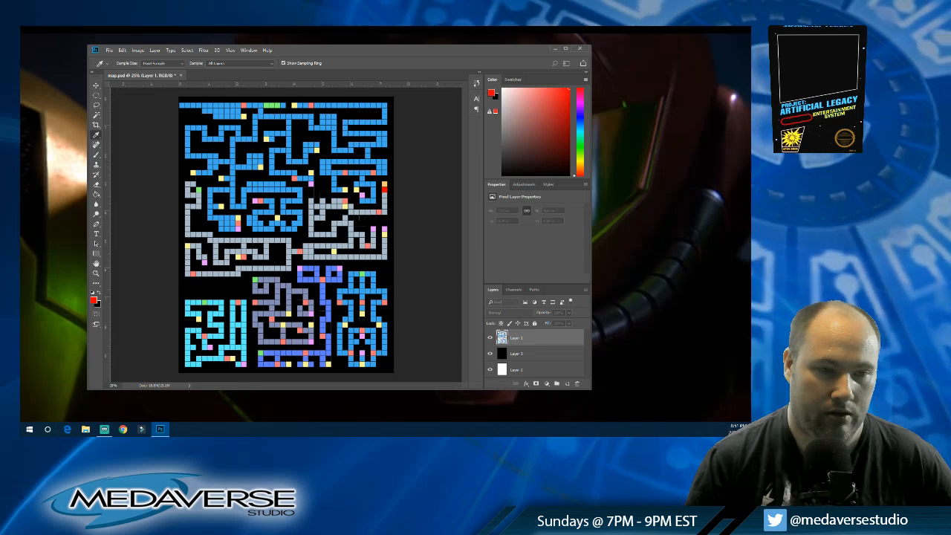
pyautogui.press('g')
pyautogui.keyDown('alt'); pyautogui.click(379, 213); pyautogui.keyUp('alt')
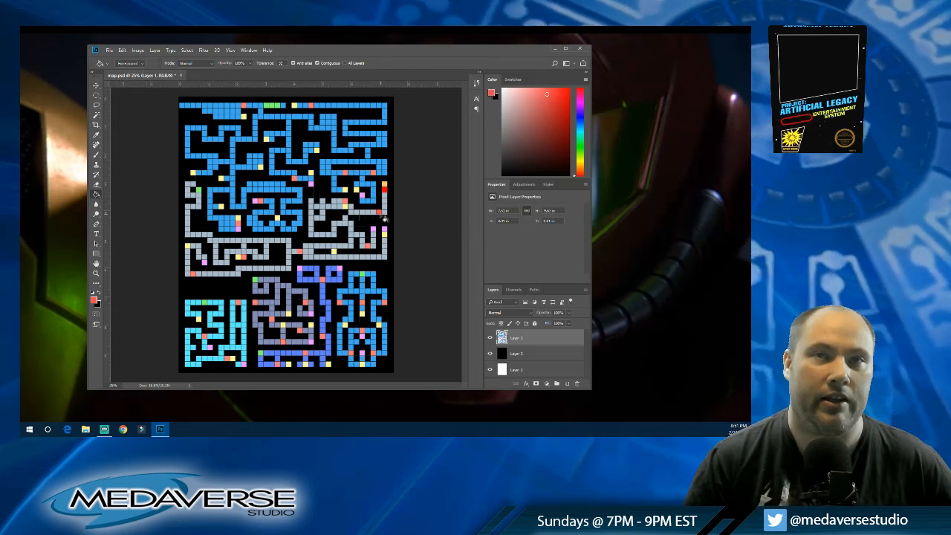
# Step: Set up a bright orange and a bright blue as working colours, and fill the right-edge grey corridor's top cell with orange
pyautogui.press('i')
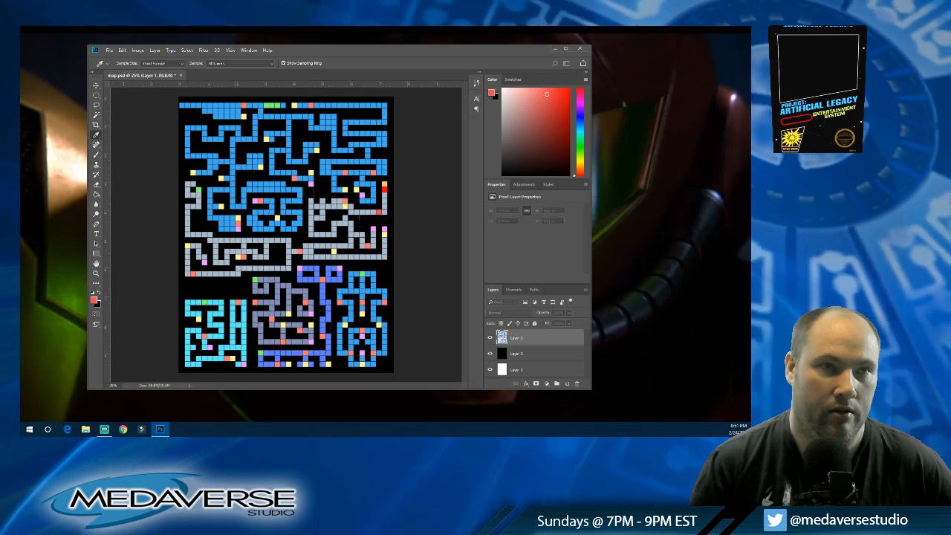
pyautogui.press('g')
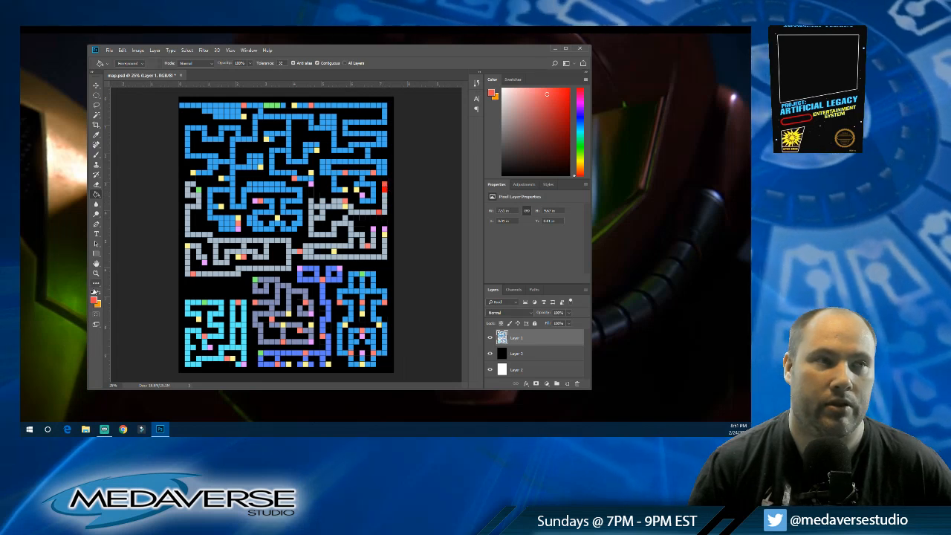
pyautogui.press('i')
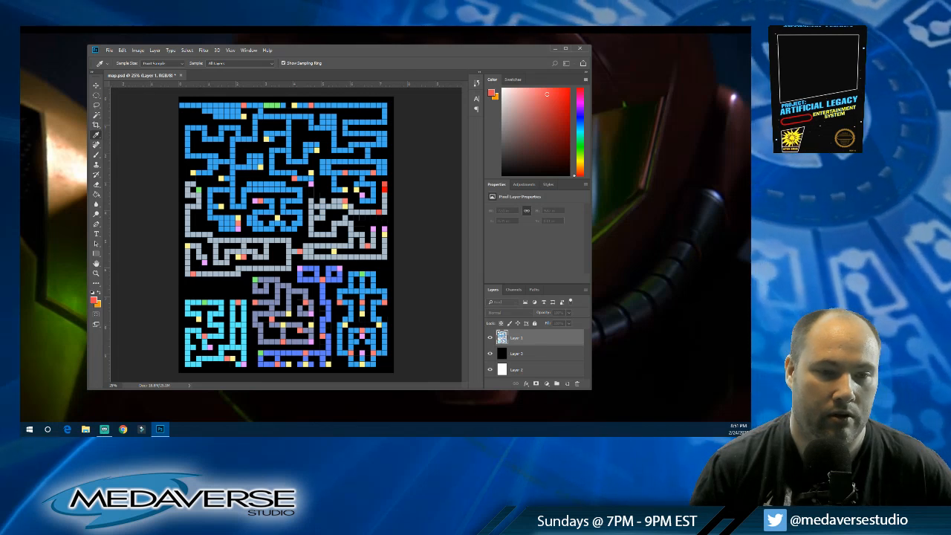
pyautogui.press('g')
pyautogui.press('x')
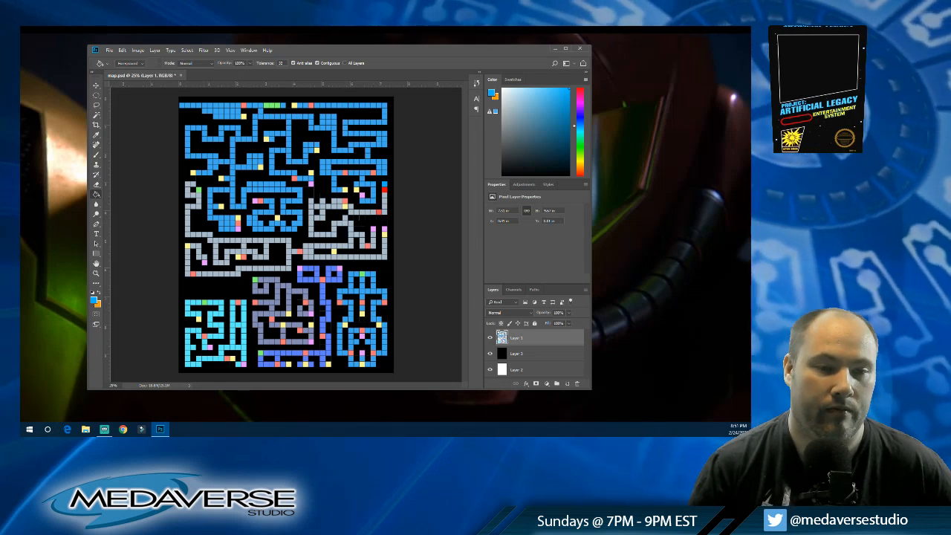
pyautogui.click(101, 296)
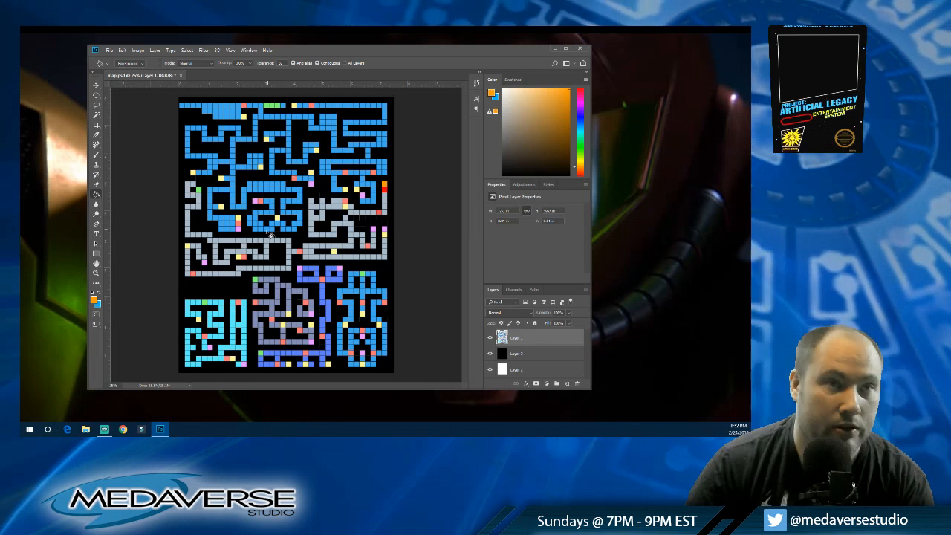
# Step: Add a yellow-capped dead end inside the left grey loop, and bridge the two pink-ended corridors near the right edge with grey cells
pyautogui.keyDown('alt'); pyautogui.click(281, 257); pyautogui.keyUp('alt')
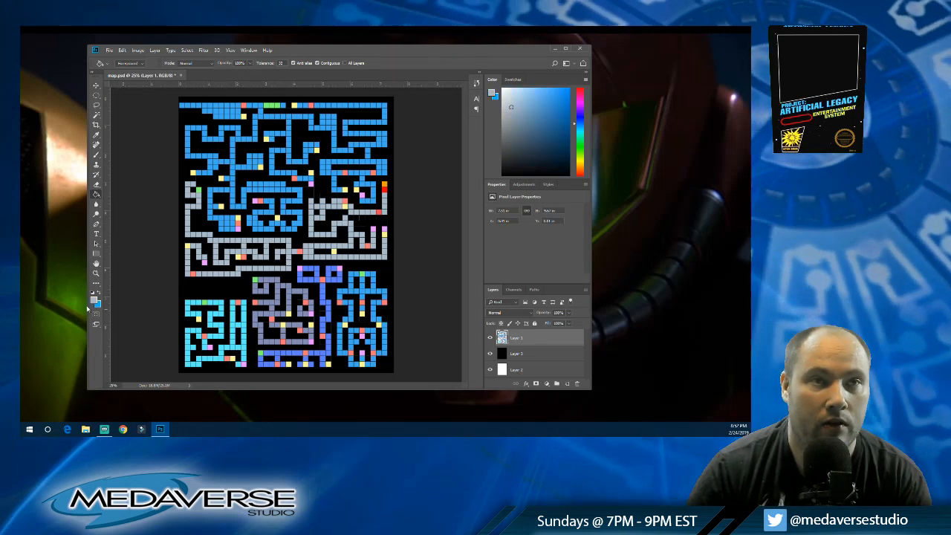
pyautogui.keyDown('alt'); pyautogui.click(334, 250); pyautogui.keyUp('alt')
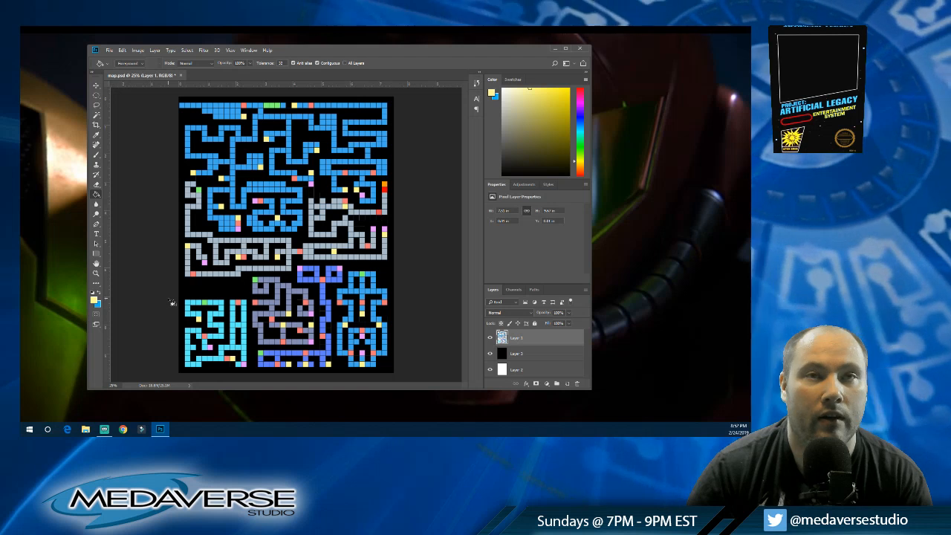
pyautogui.keyDown('alt'); pyautogui.click(376, 229); pyautogui.keyUp('alt')
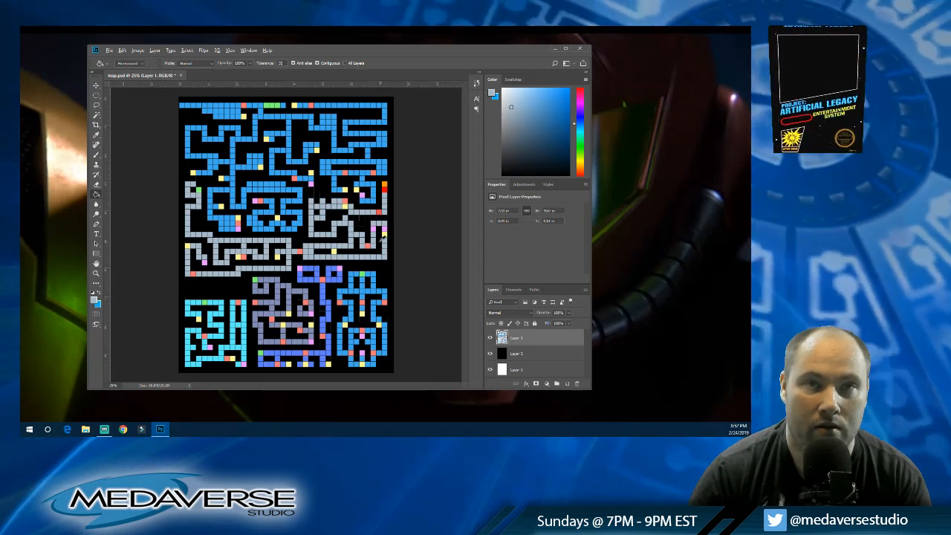
pyautogui.click(383, 237)
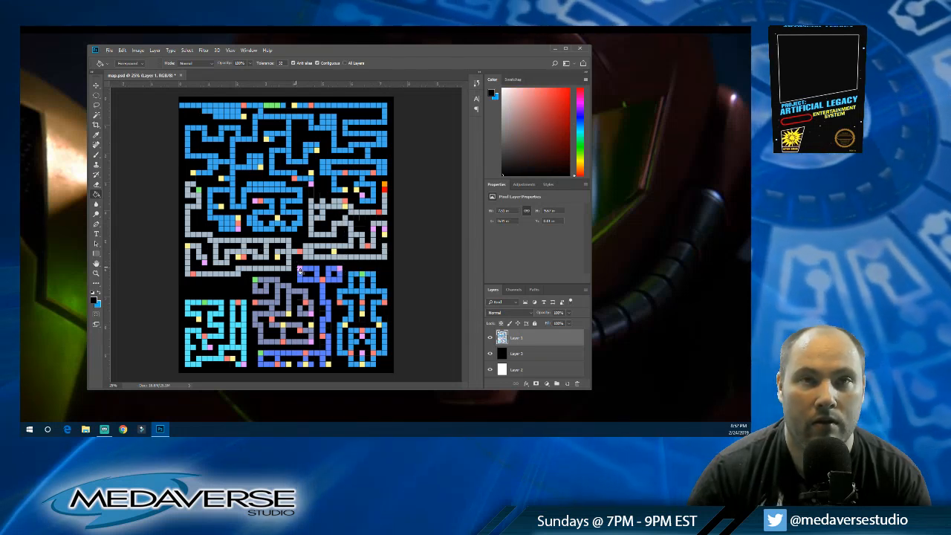
# Step: Rework the middle-right grey loop, and add a lower-left grey branch with a black gap and a pink cell
pyautogui.click(327, 236)
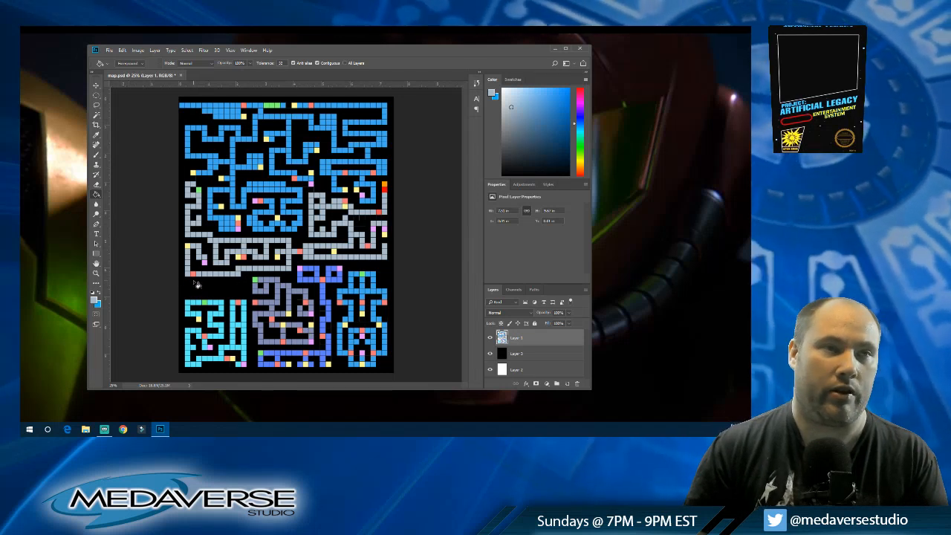
pyautogui.keyDown('alt'); pyautogui.click(232, 269); pyautogui.keyUp('alt')
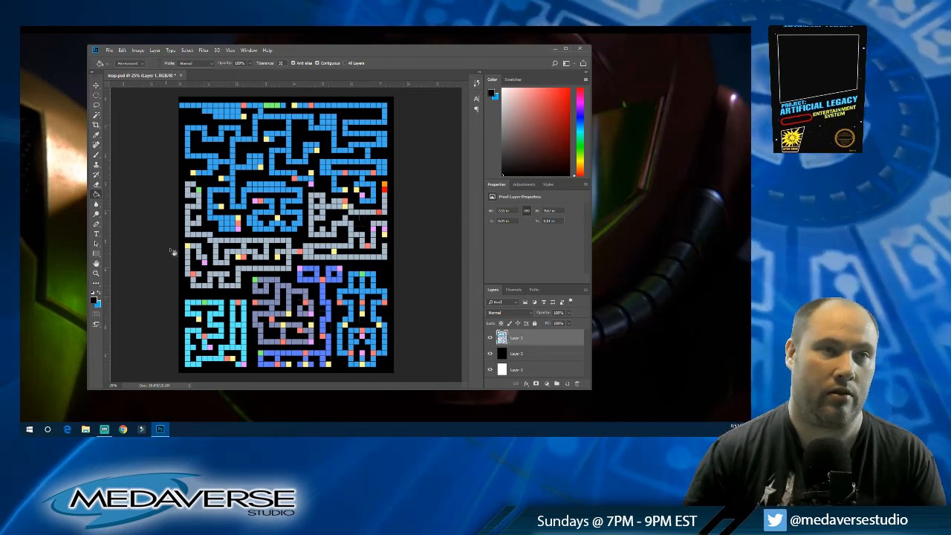
pyautogui.keyDown('alt'); pyautogui.click(205, 262); pyautogui.keyUp('alt')
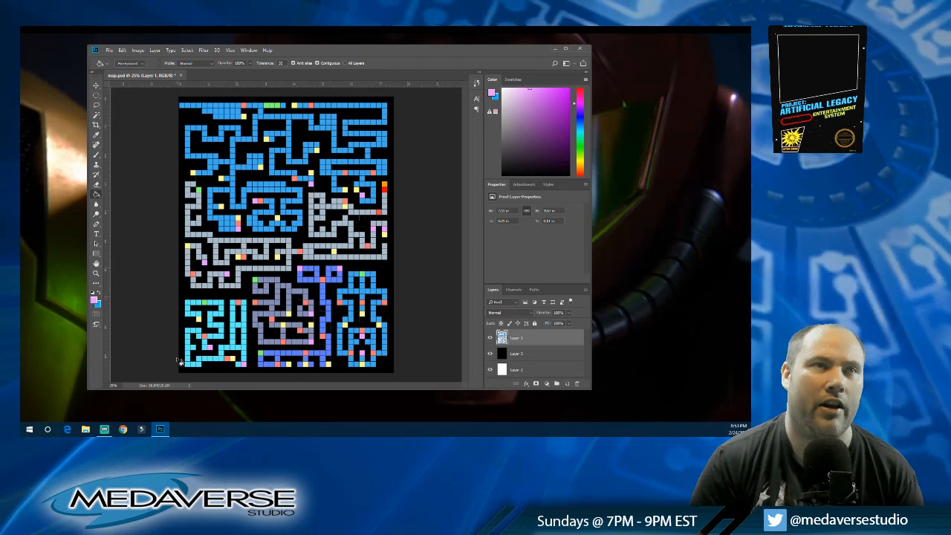
# Step: Extend the blue corridor in the map's top-left area with more blue cells, and save the map file
pyautogui.keyDown('alt'); pyautogui.click(197, 121); pyautogui.keyUp('alt')
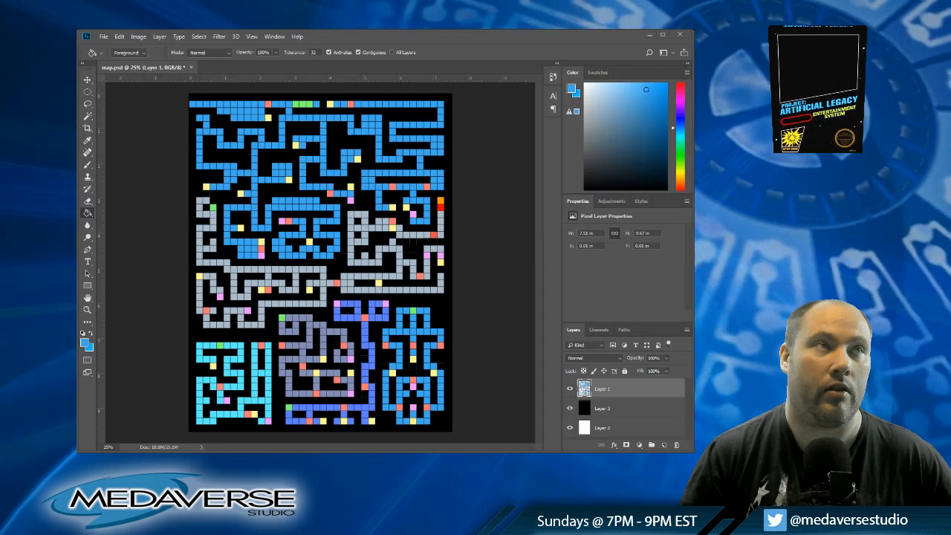
pyautogui.hotkey('ctrl', 's')
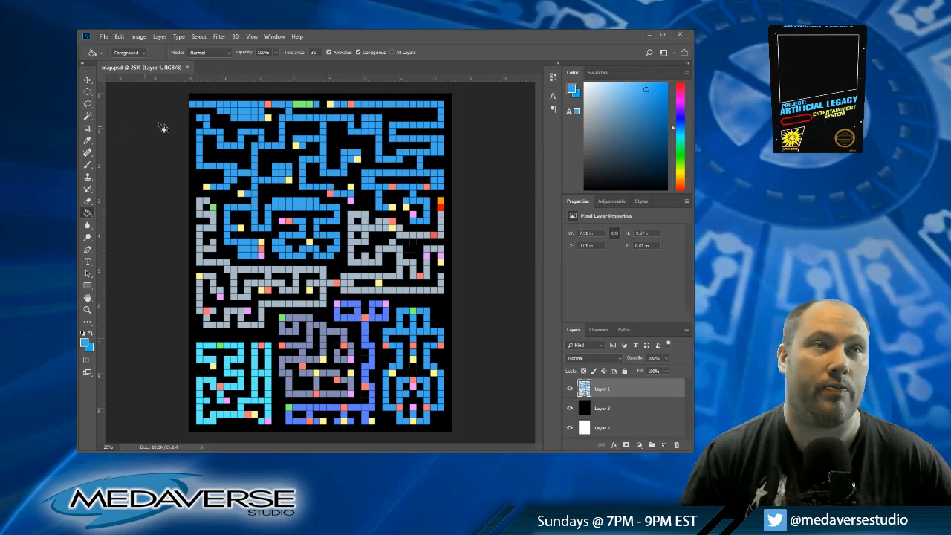